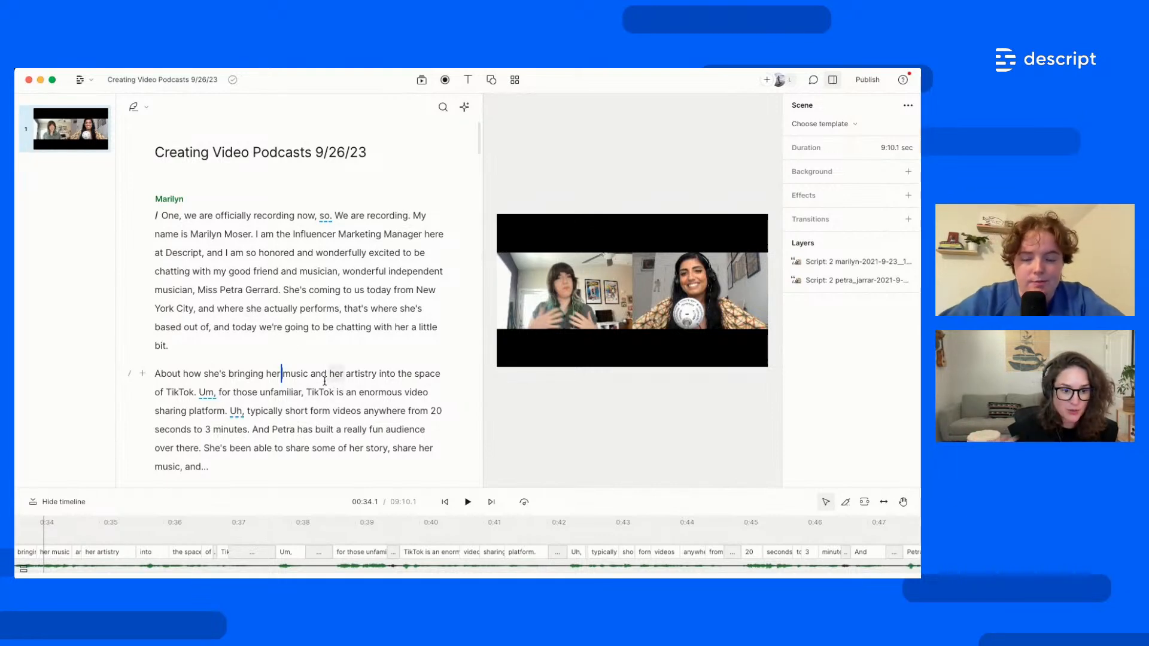
Select Marilyn's intro from 'Descript' through 'bit', then clear the selection after 'chatting'
drag(155, 253, 342, 410)
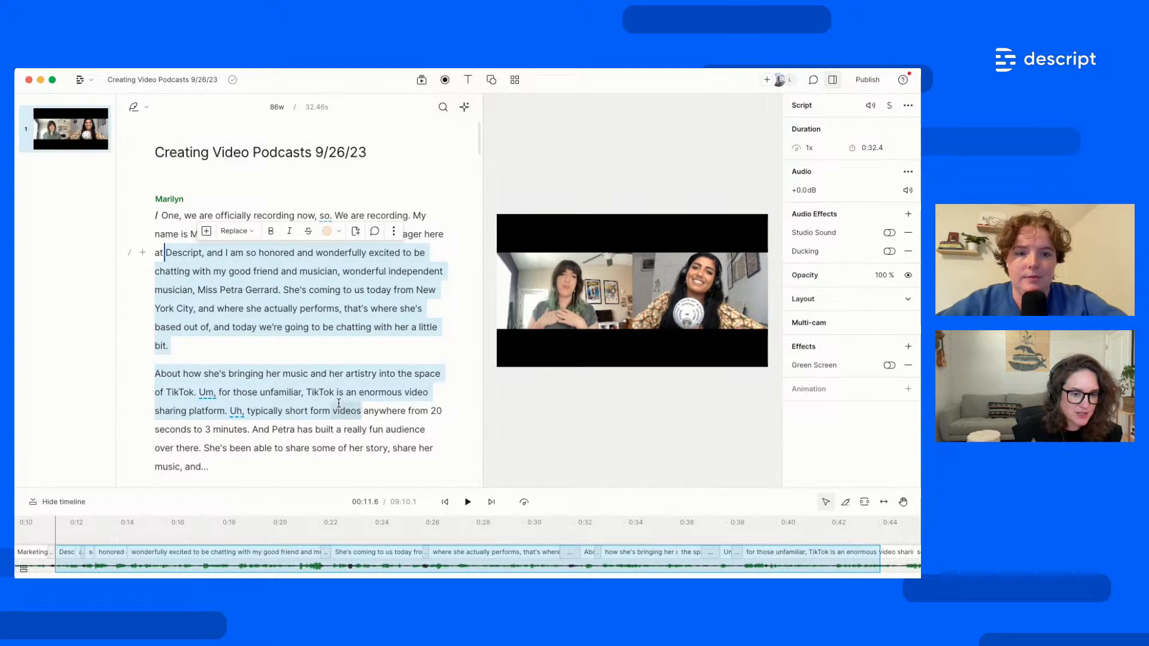
click(286, 355)
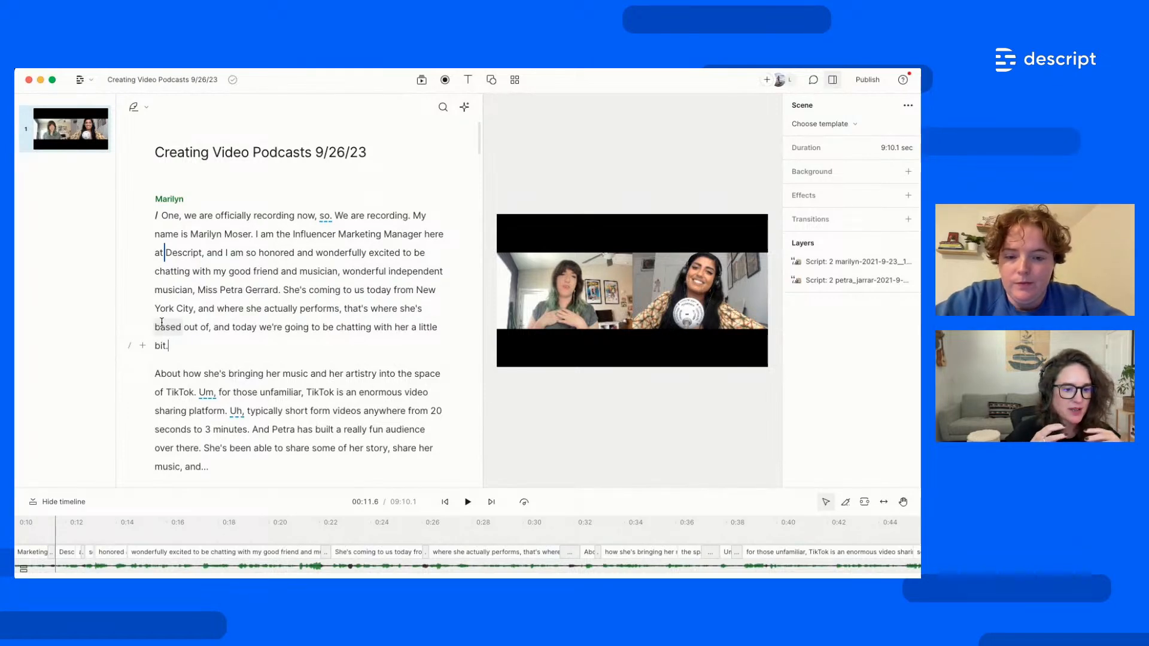
click(192, 271)
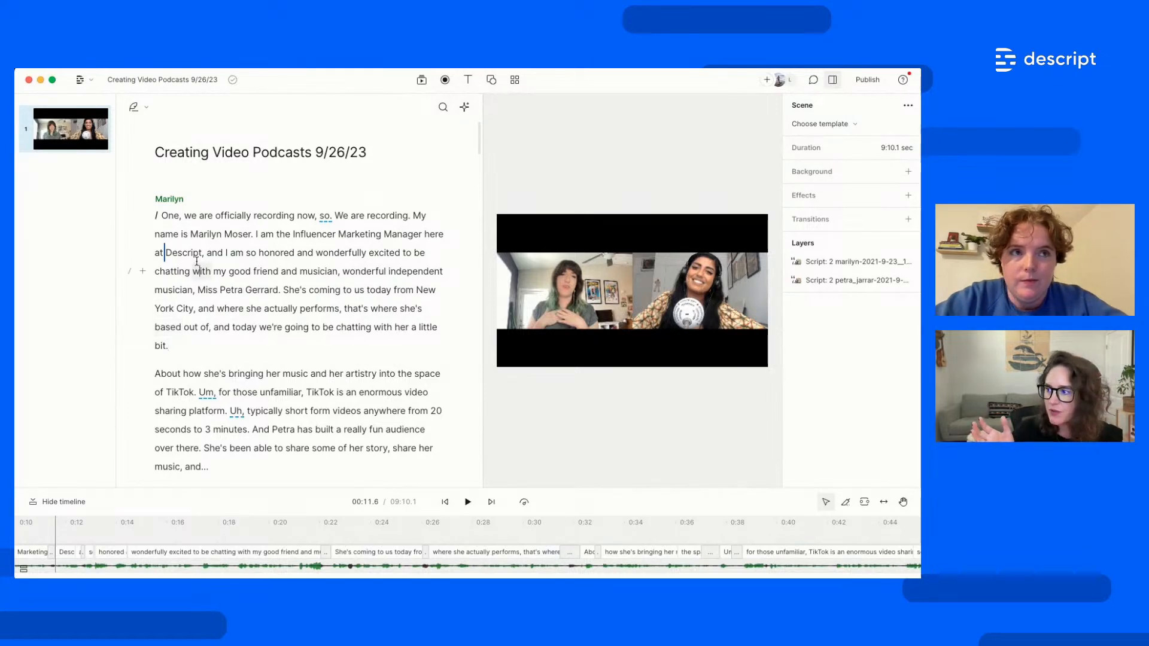
Return to the project list and browse Projects, Quick recordings, Private and Live Events workspaces
click(94, 84)
click(97, 109)
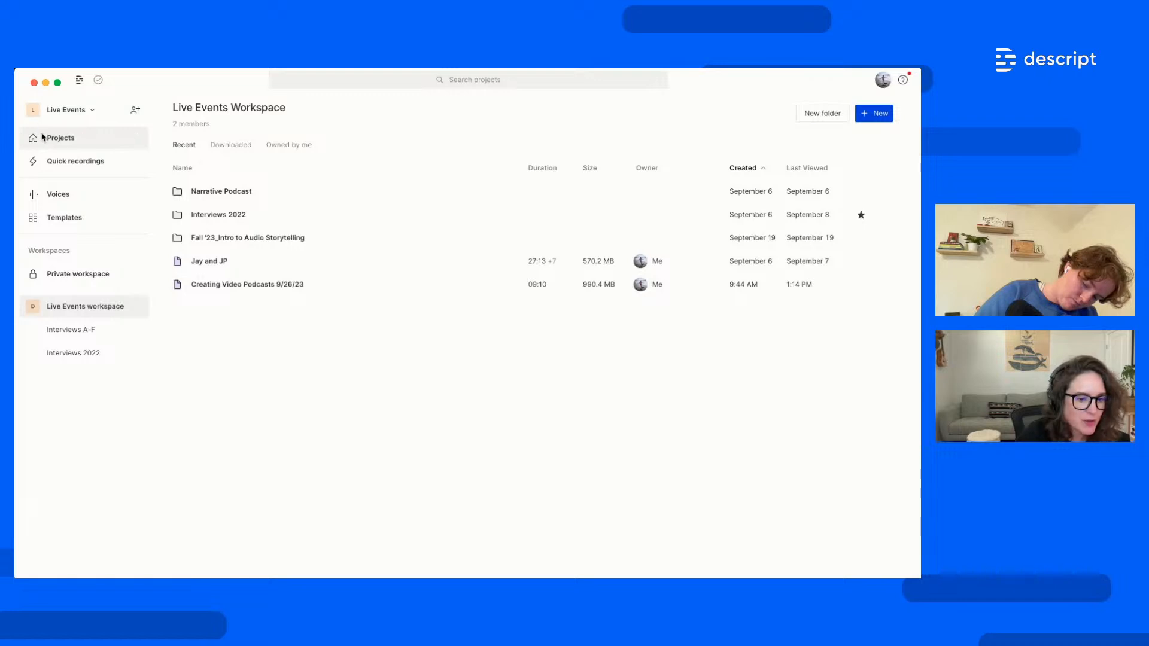
click(82, 139)
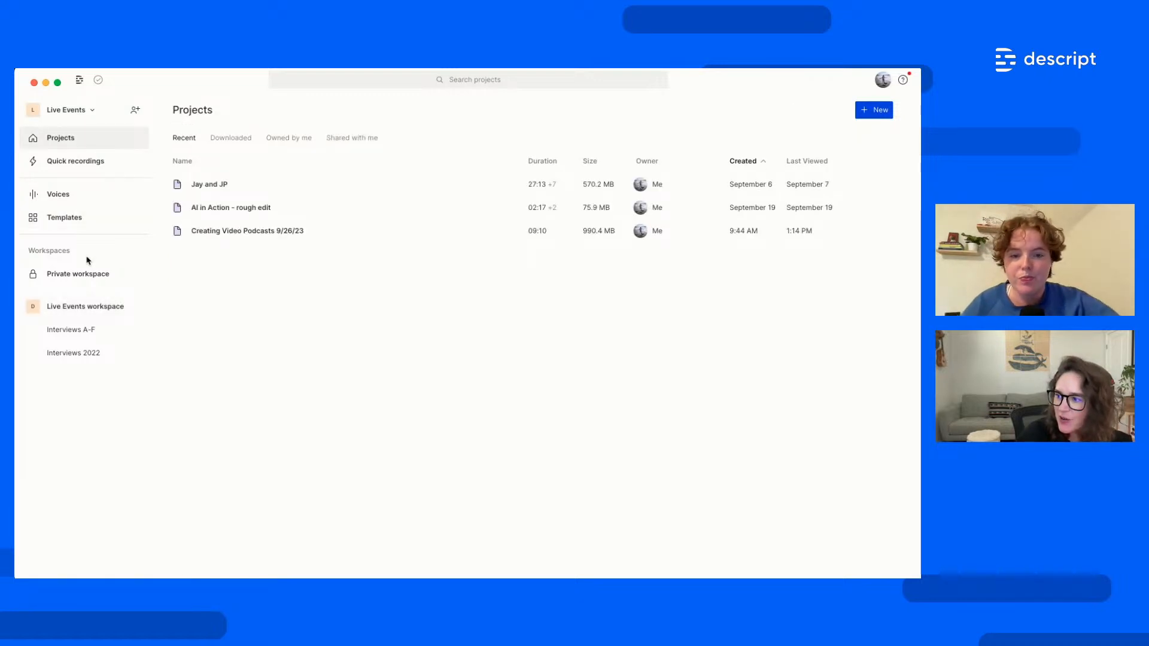
click(83, 168)
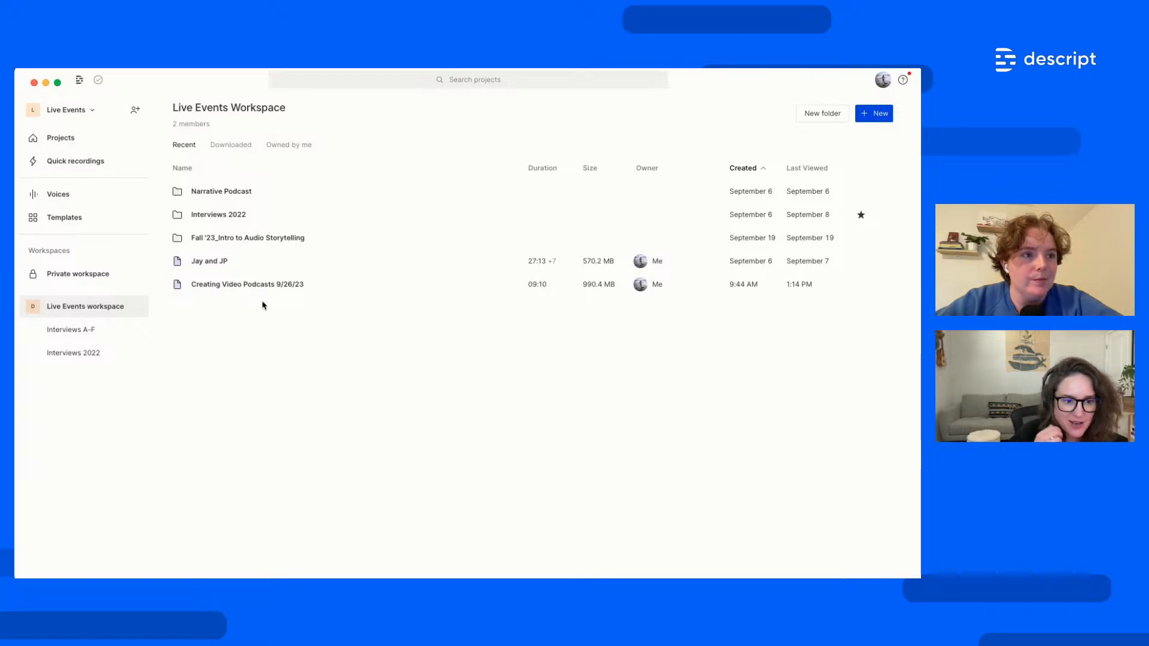
click(83, 280)
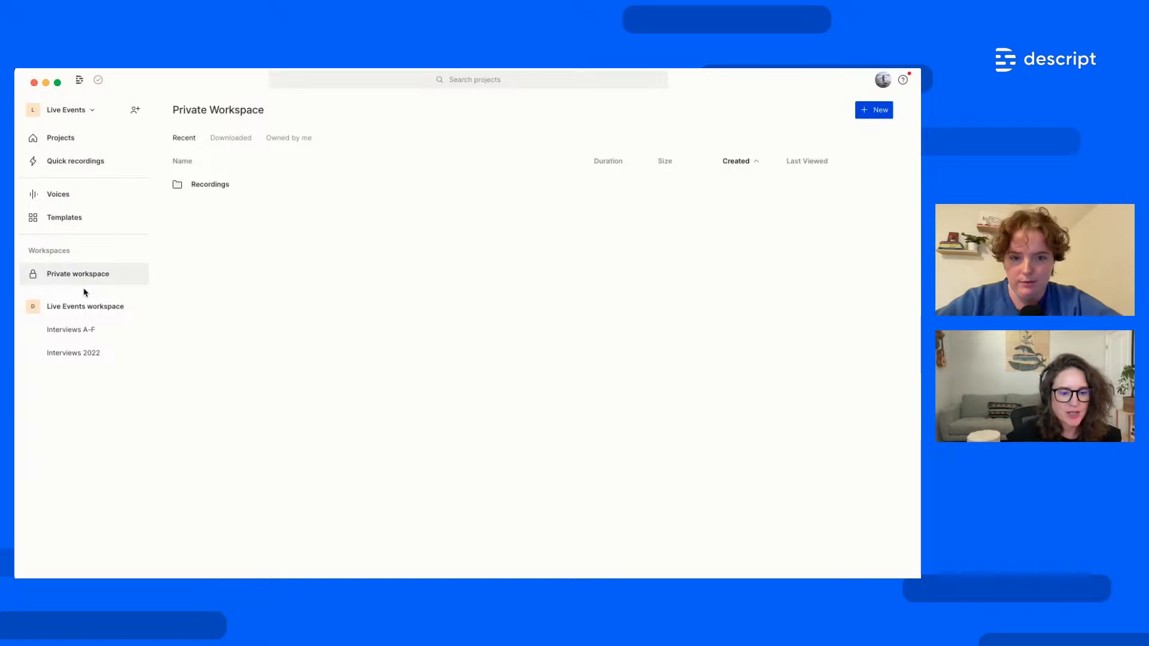
click(87, 310)
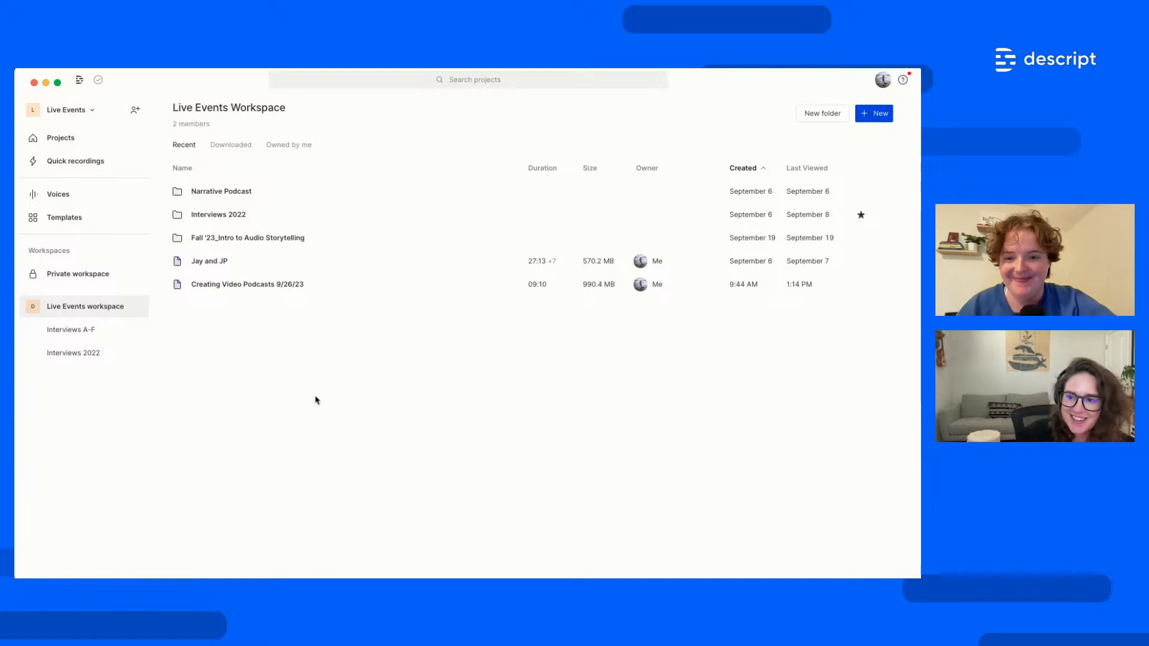
click(883, 119)
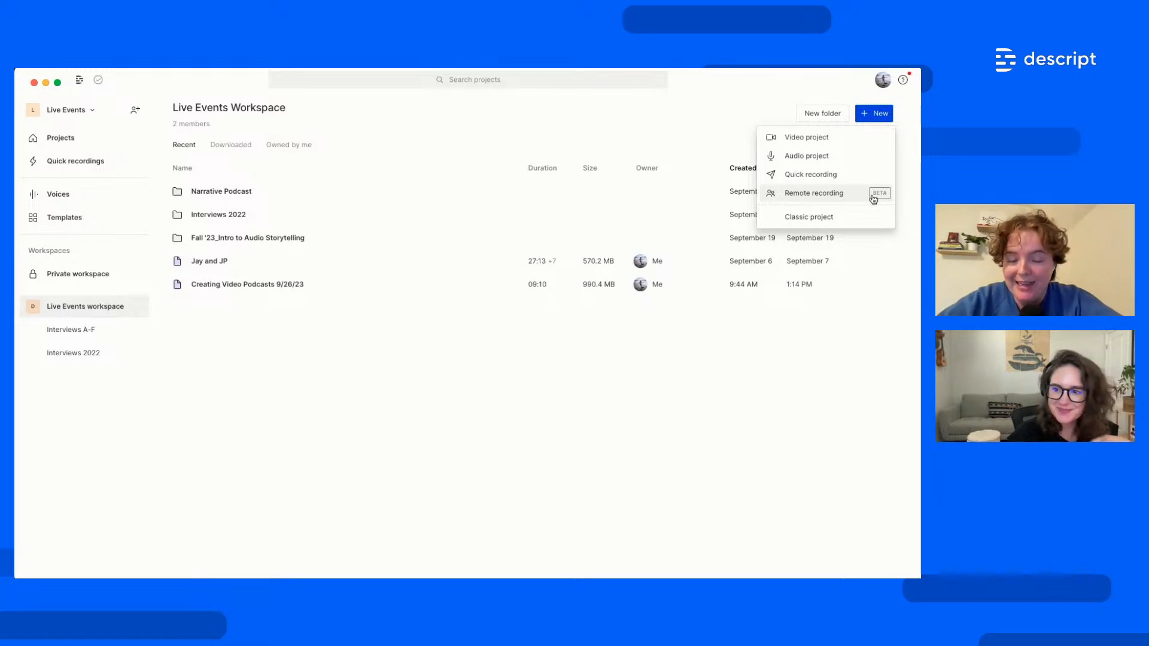
click(798, 341)
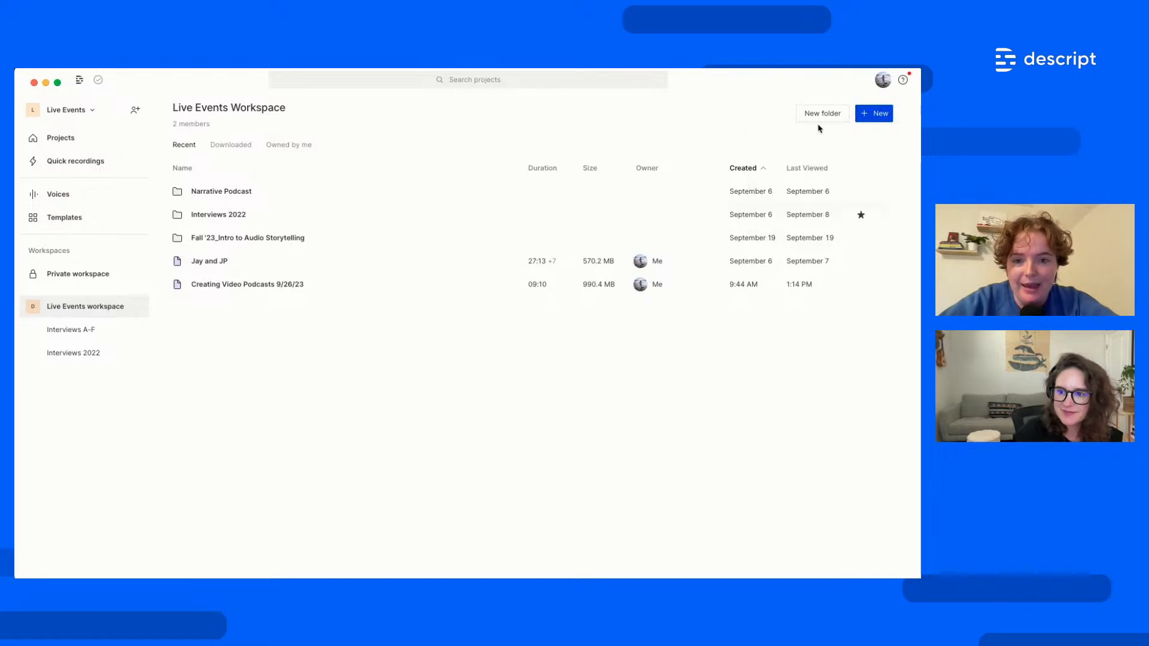
Check the Subscription page in Settings, then open the Creating Video Podcasts 9/26/23 project
click(882, 80)
click(868, 146)
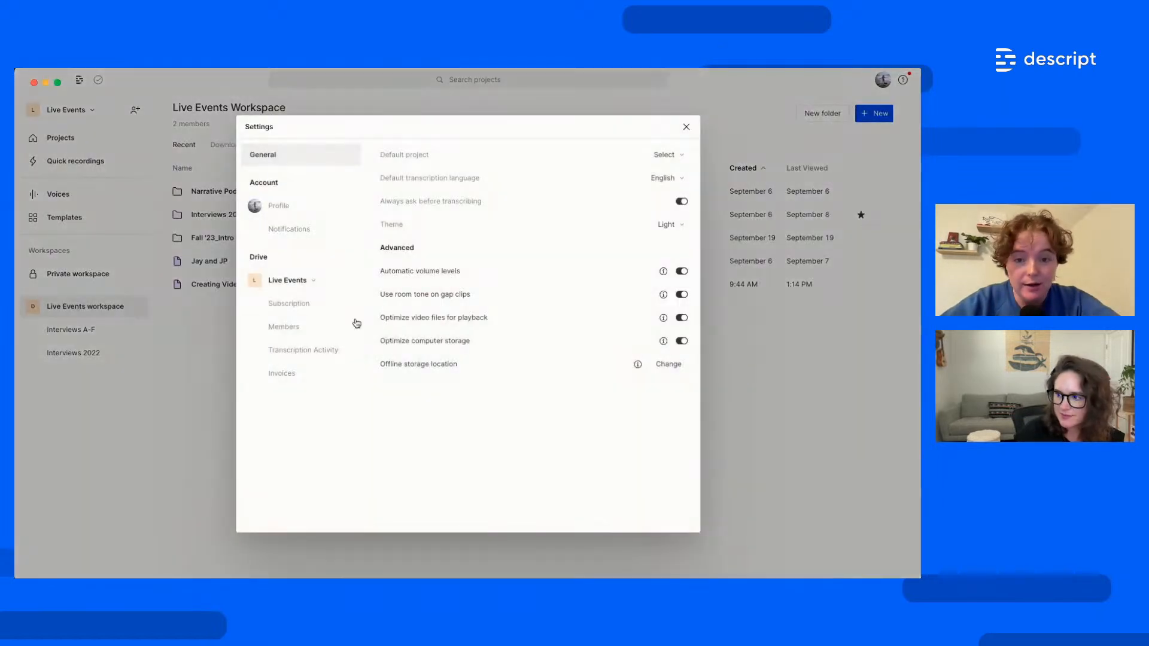
click(296, 304)
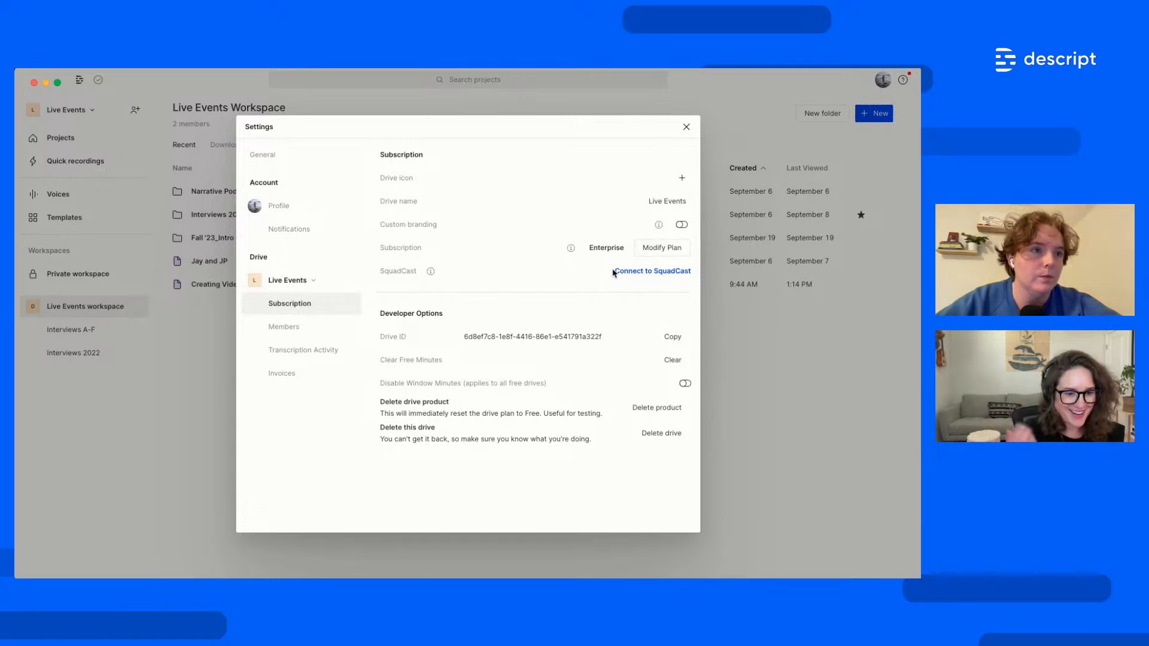
click(686, 127)
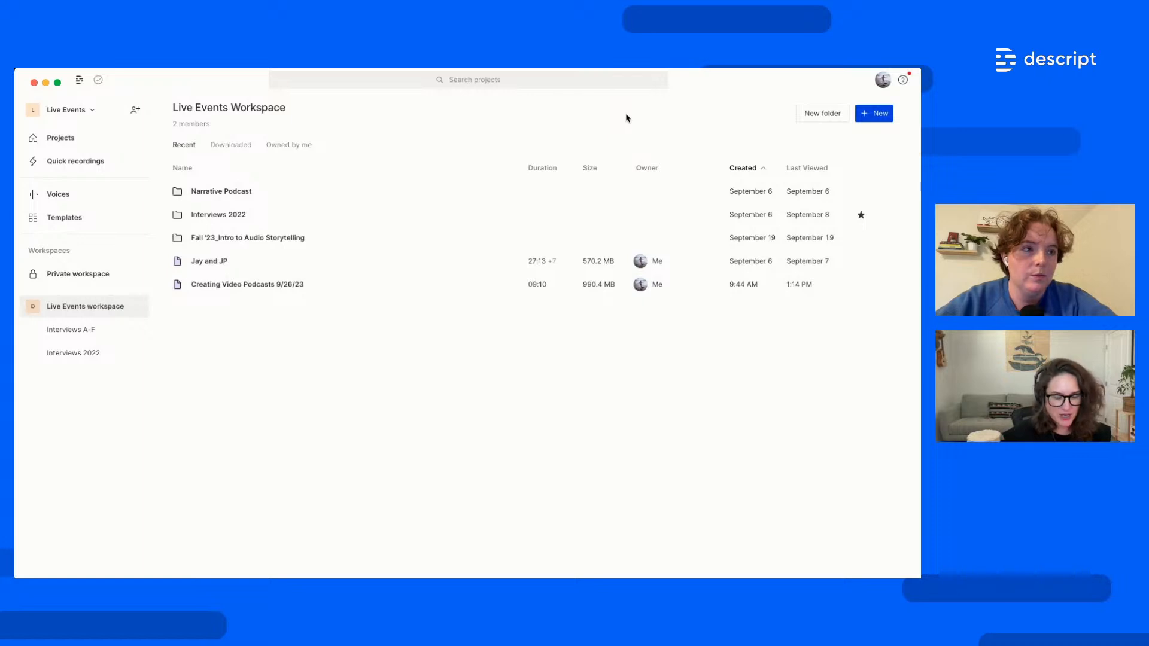
click(252, 293)
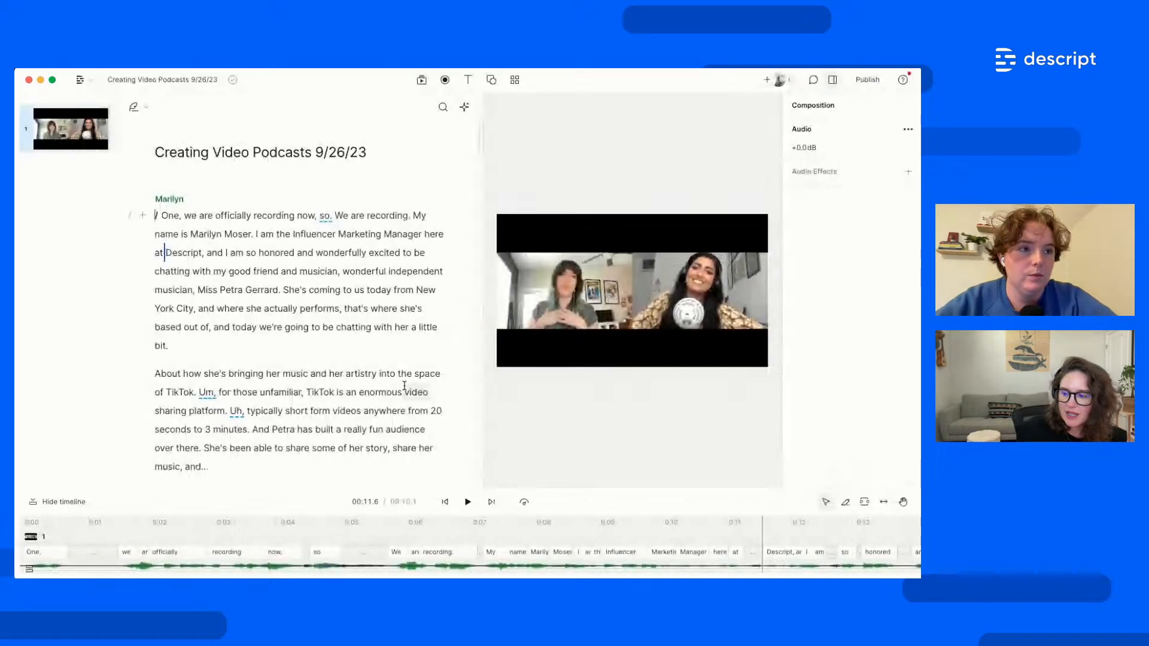
Create a new composition from the project title dropdown
click(162, 80)
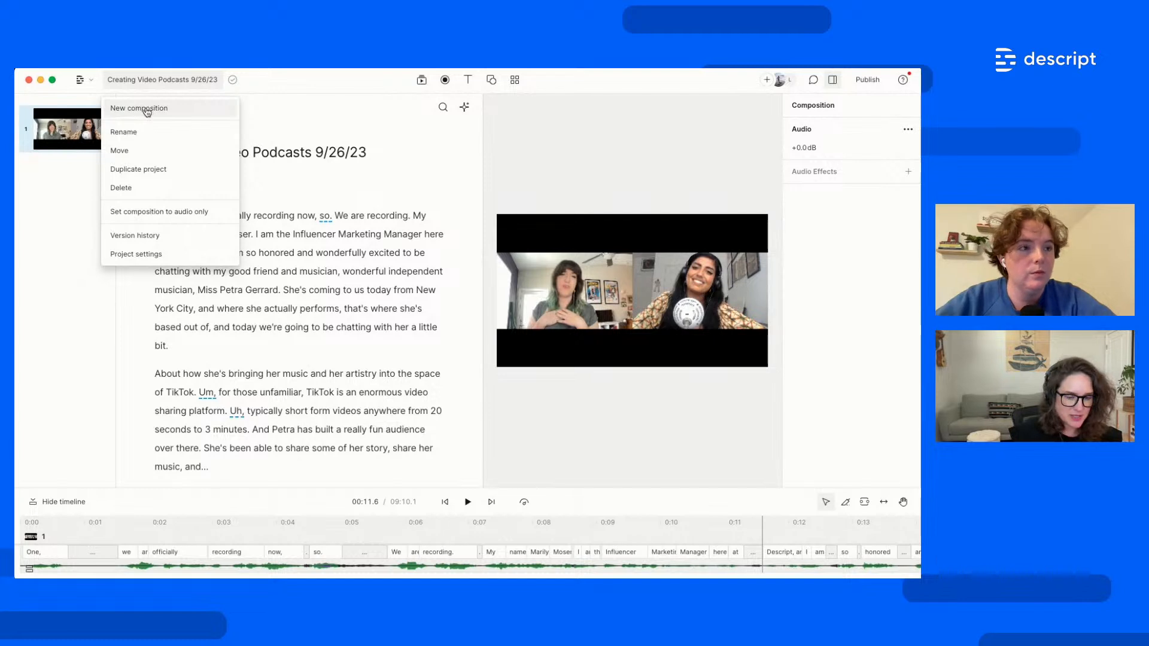
click(147, 109)
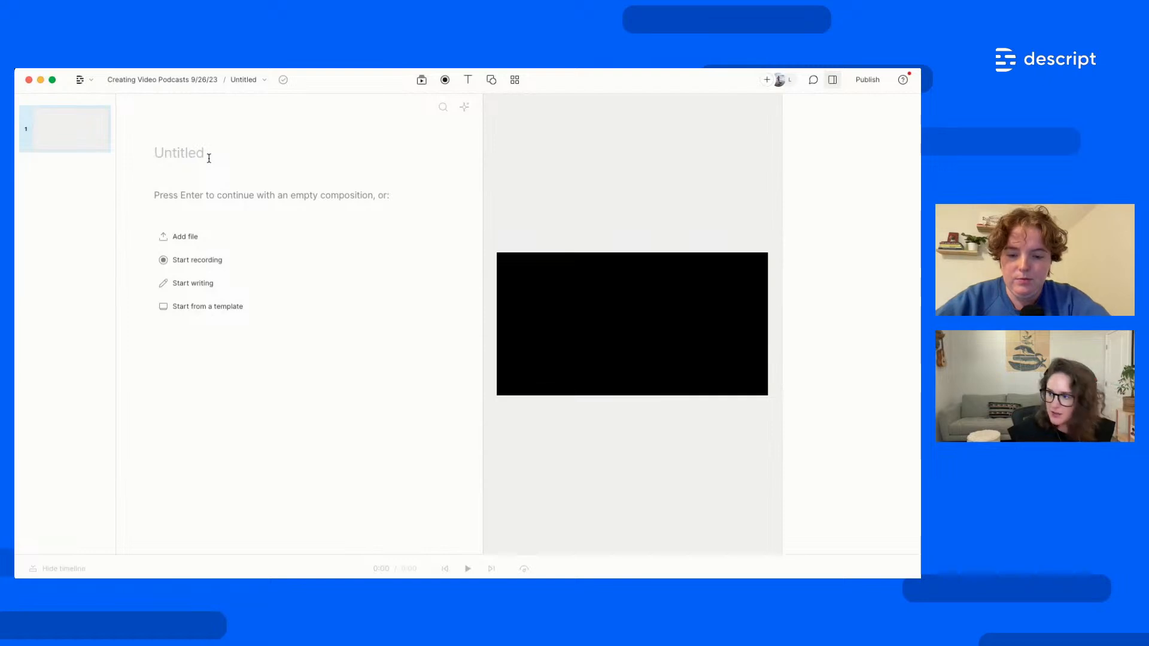
Title the composition 'Marilyn and Petra' and drop in the two trimmed speaker MP4 clips
text(Marilyn and P)
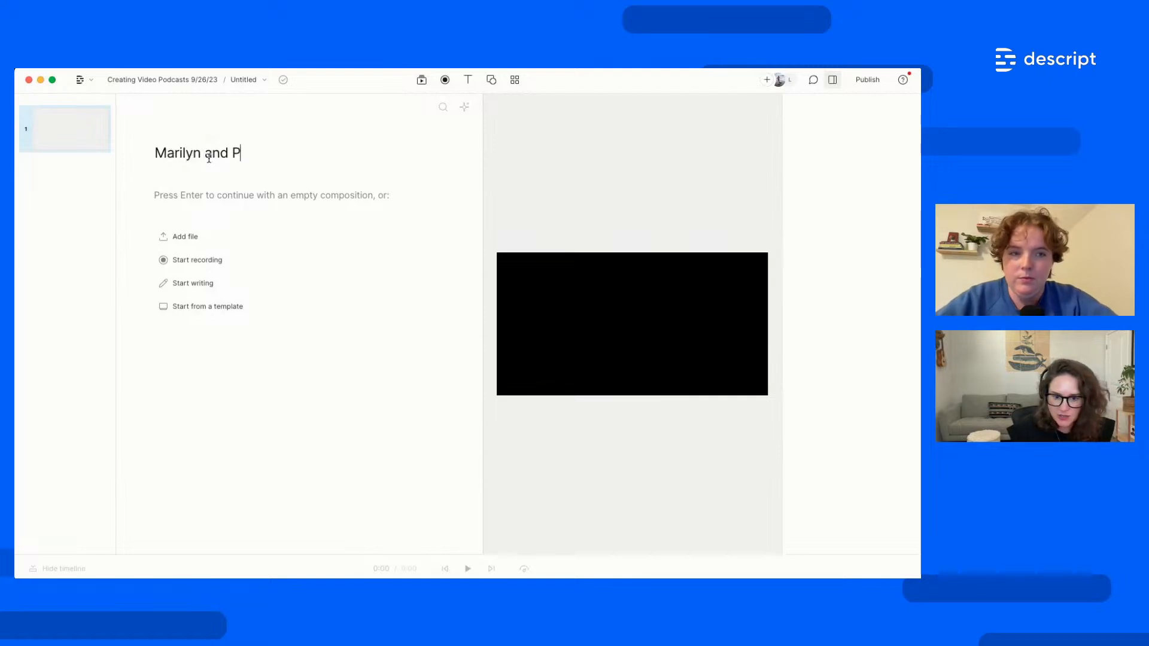
text(etra)
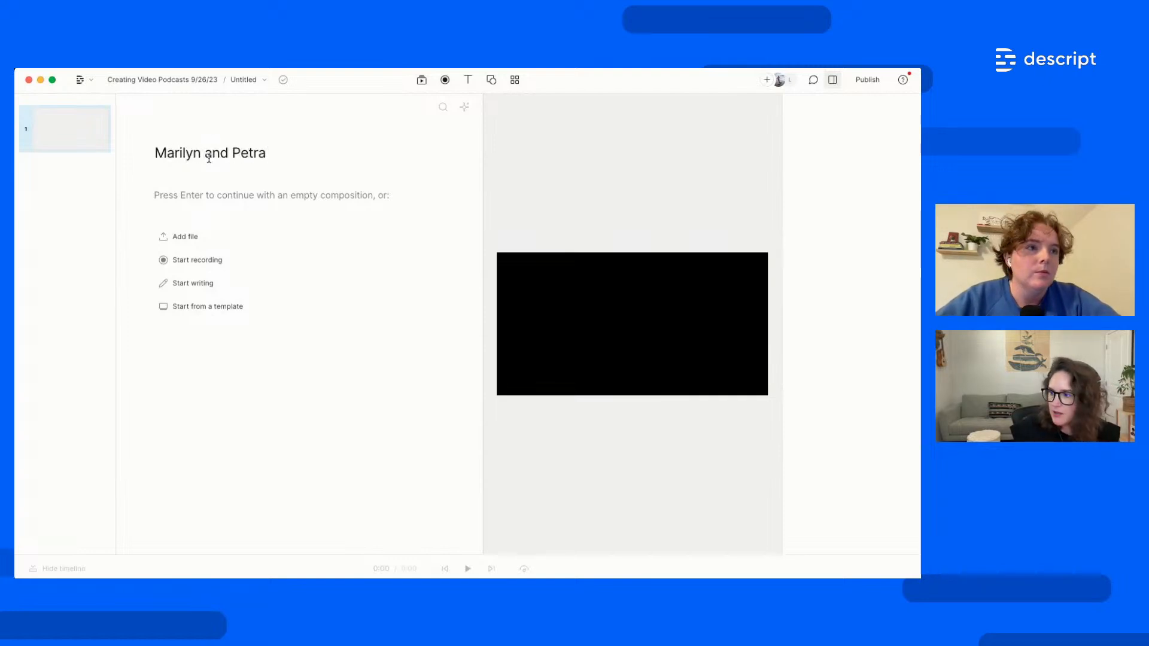
click(271, 434)
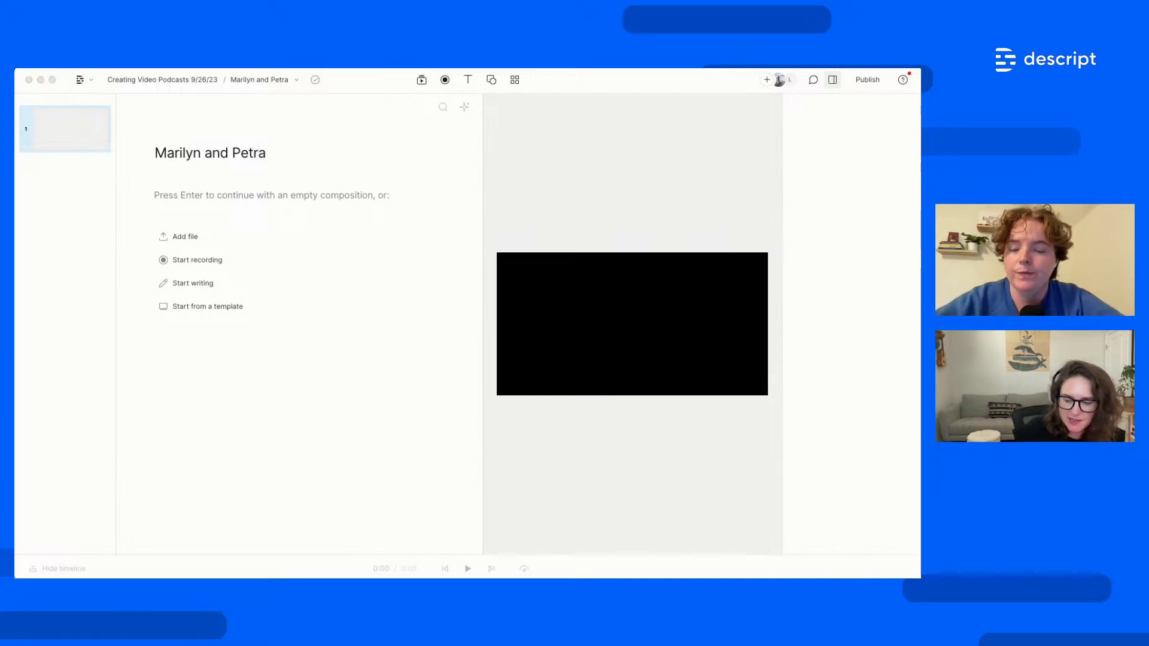
drag(921, 419, 342, 297)
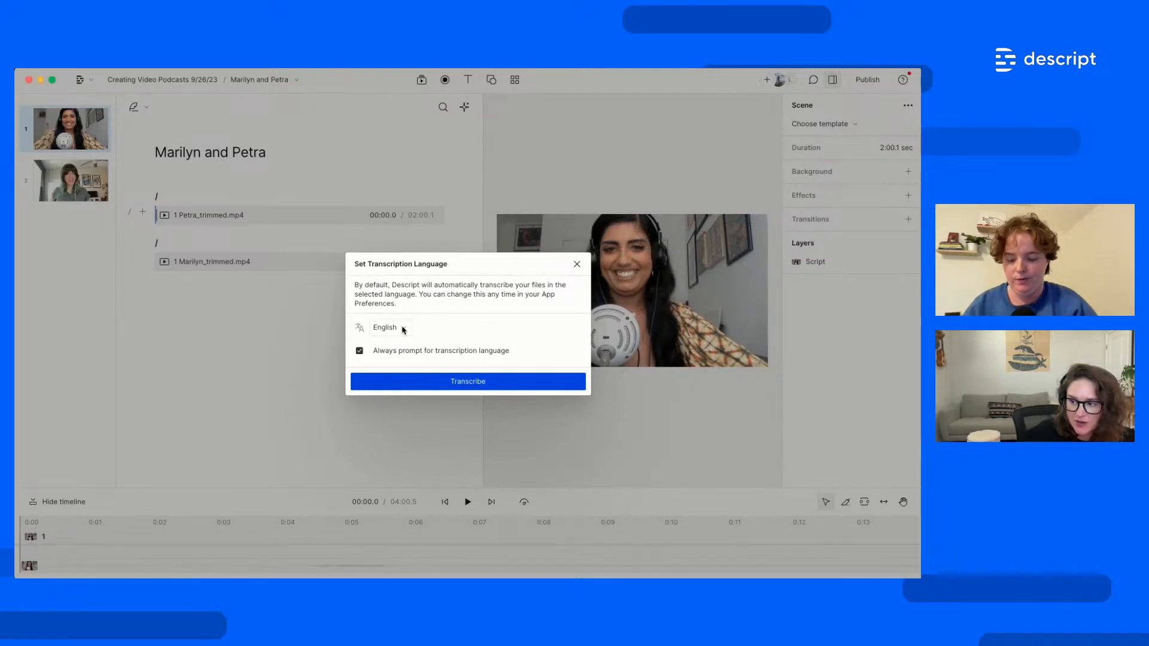
Keep English as the transcription language and start transcribing both clips
click(404, 329)
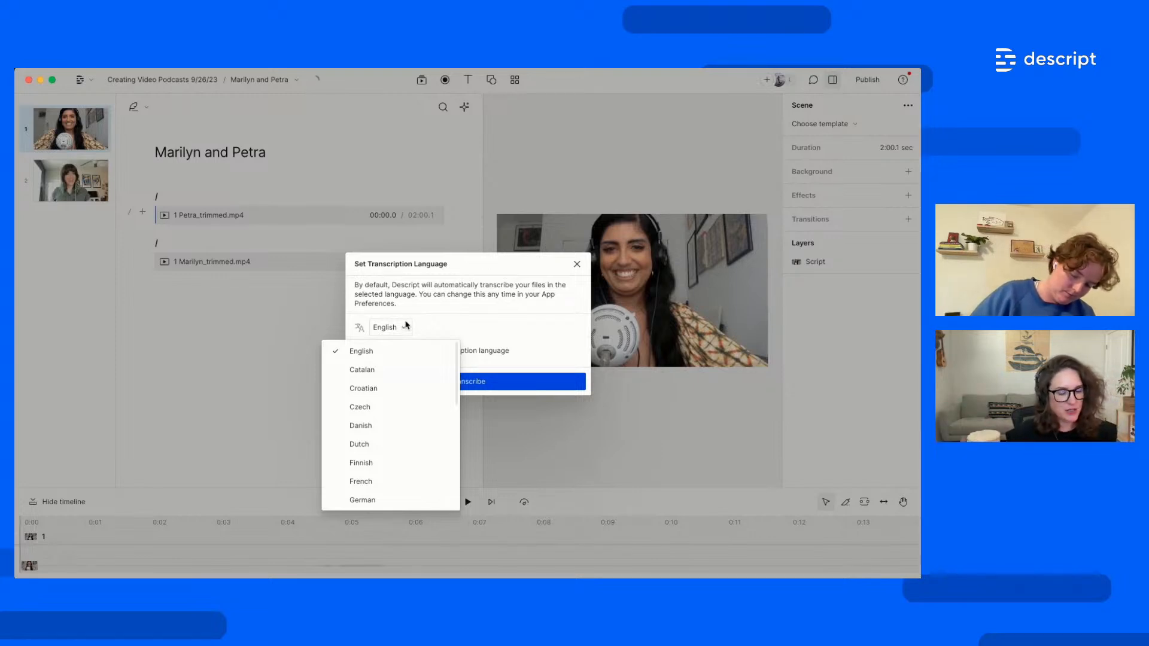
click(502, 314)
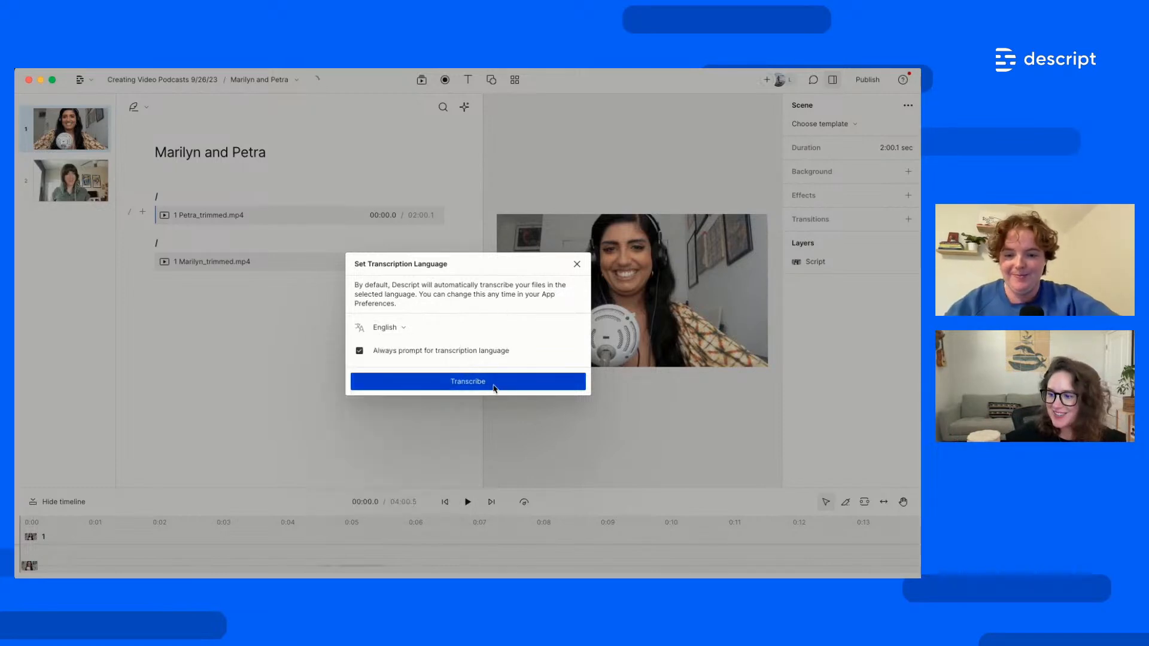
click(494, 386)
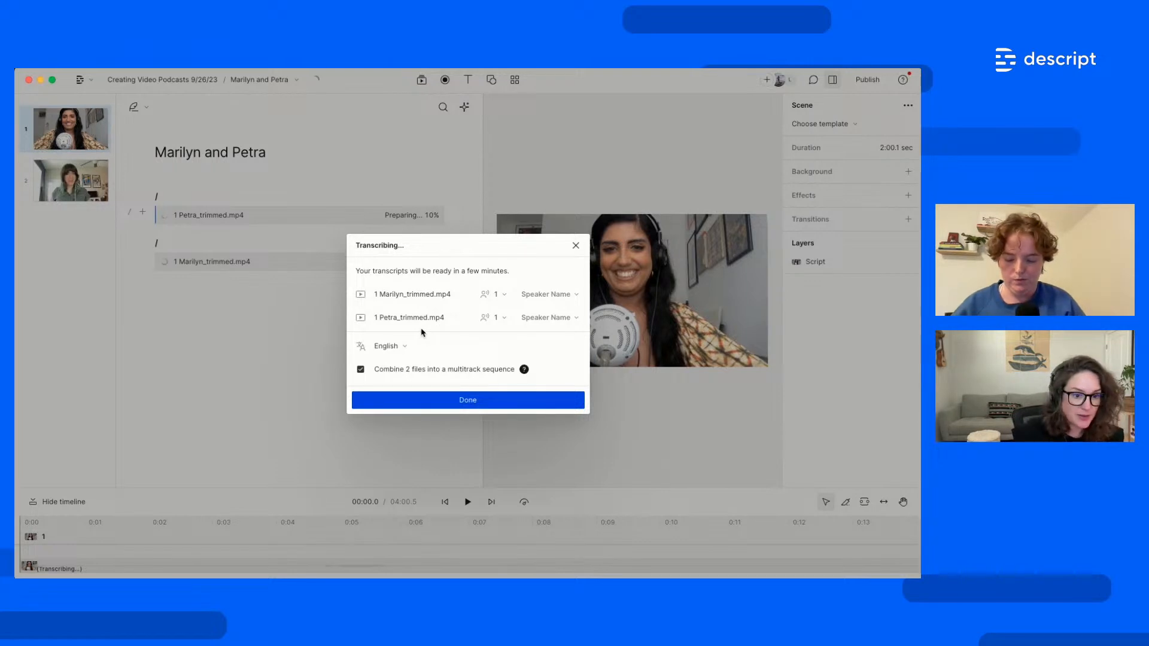
Name the clip speakers Marilyn and Petra and combine them into one multitrack sequence
click(542, 295)
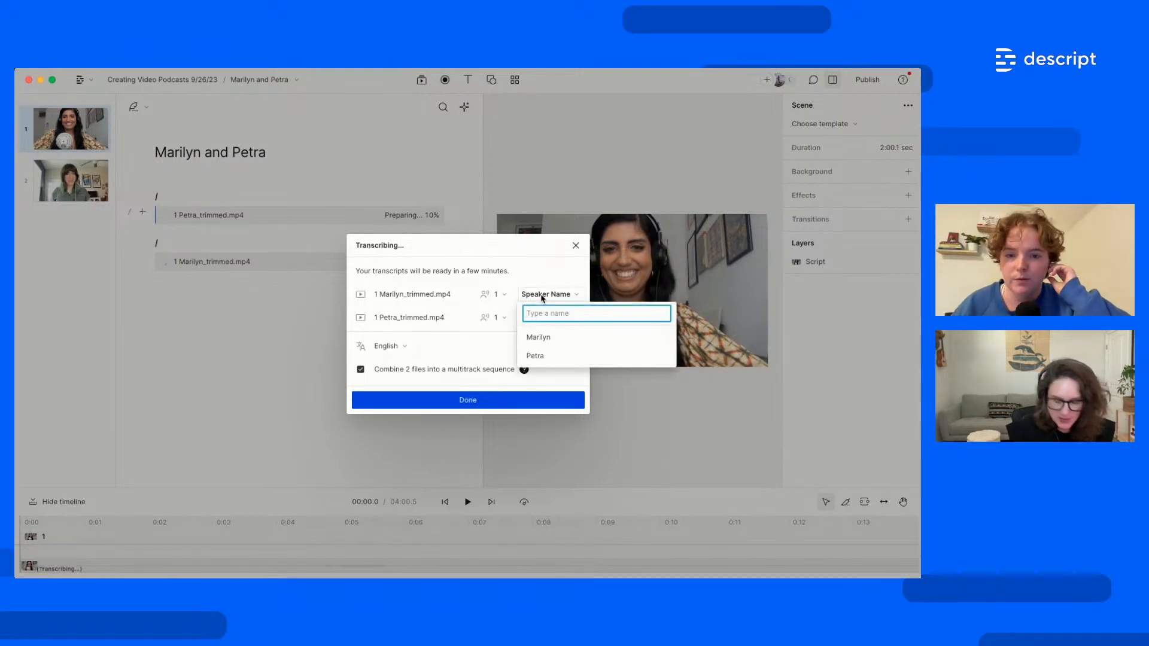
click(561, 339)
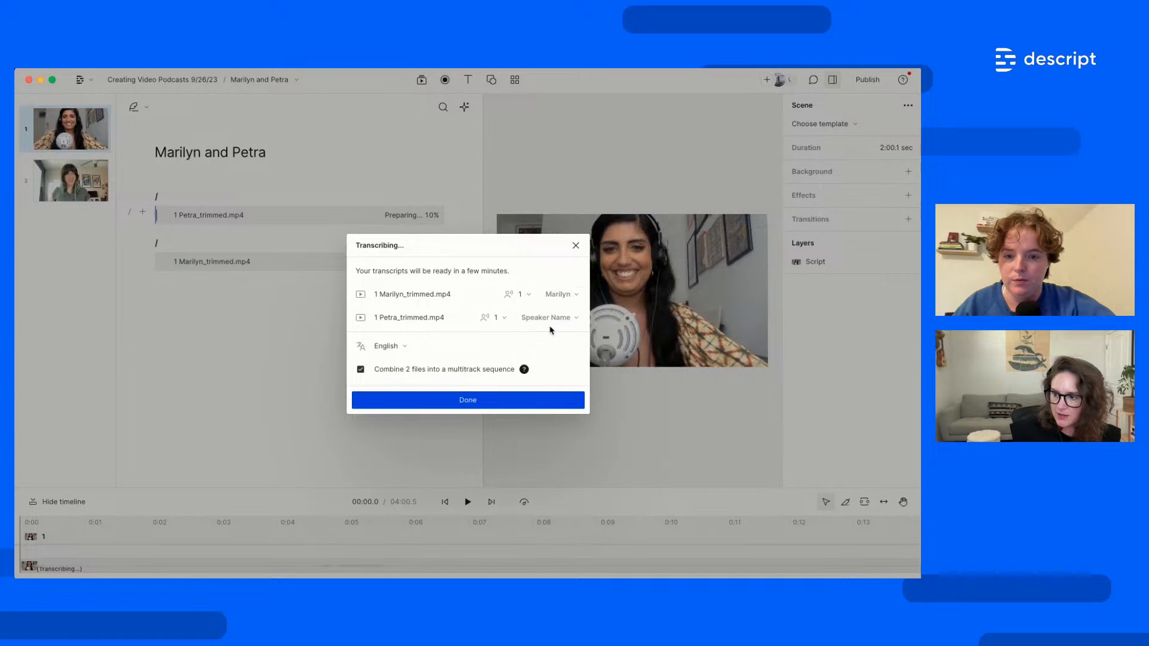
click(543, 319)
click(564, 378)
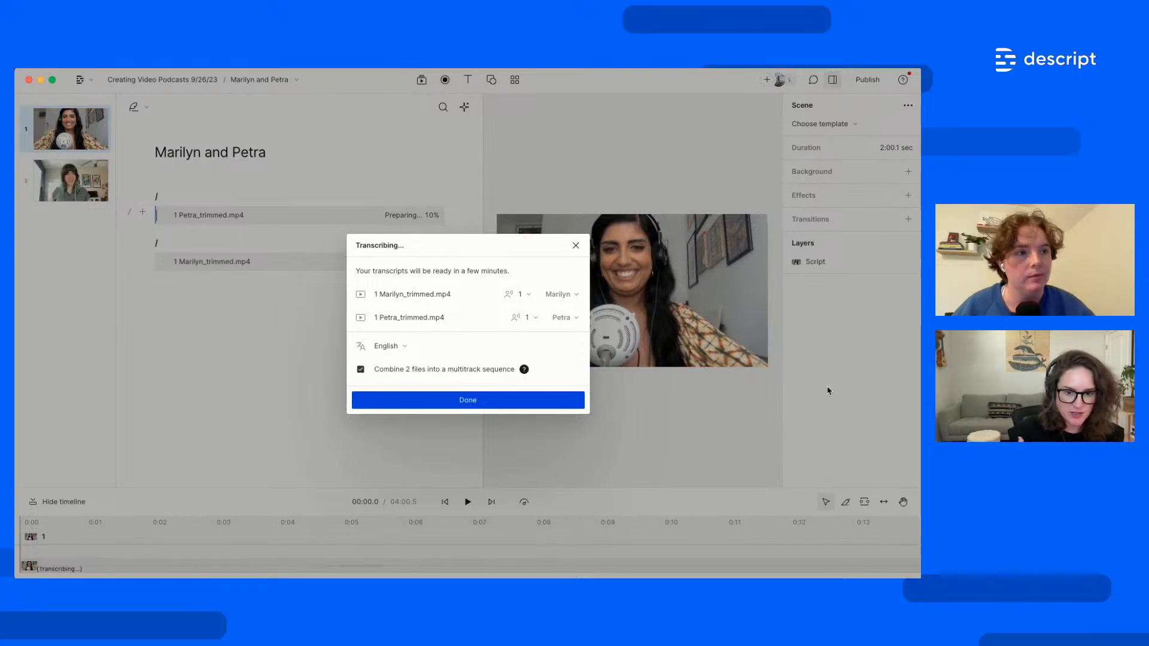
click(466, 403)
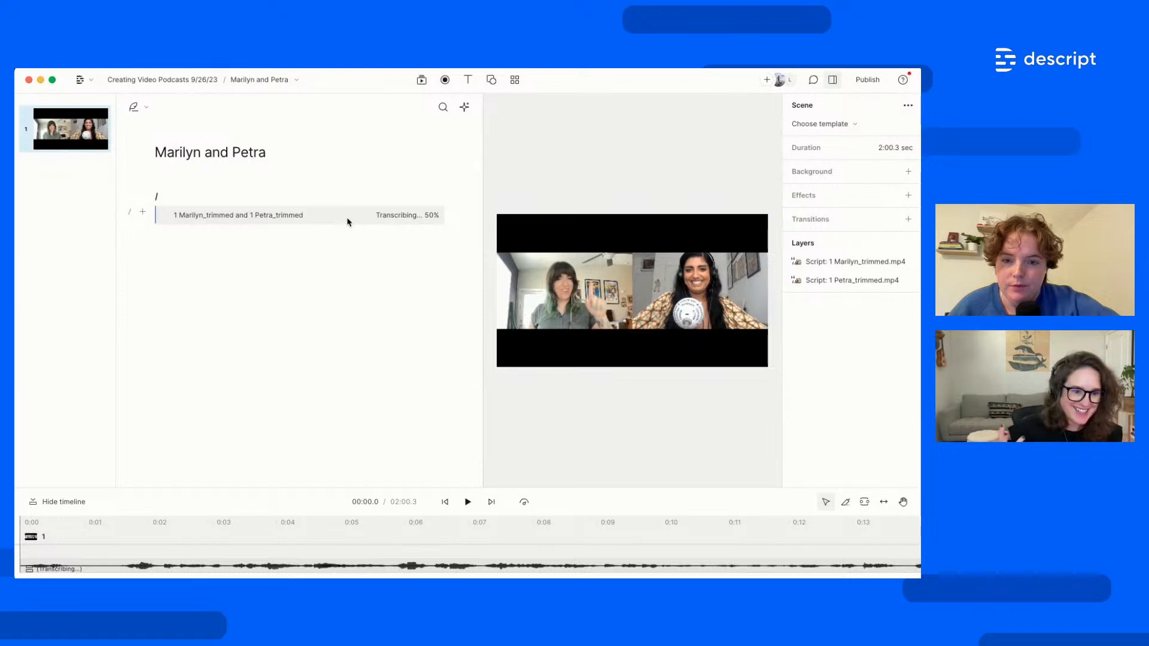
Pick Creating Video Podcasts 9/26/23 from the compositions list
click(293, 83)
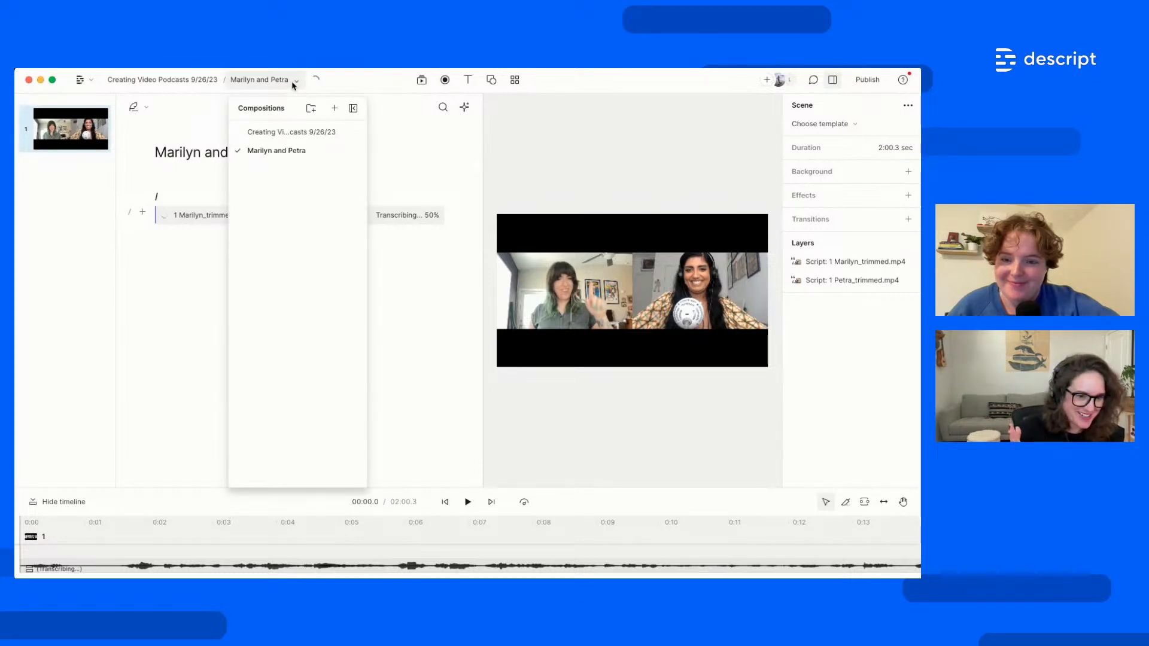
click(294, 130)
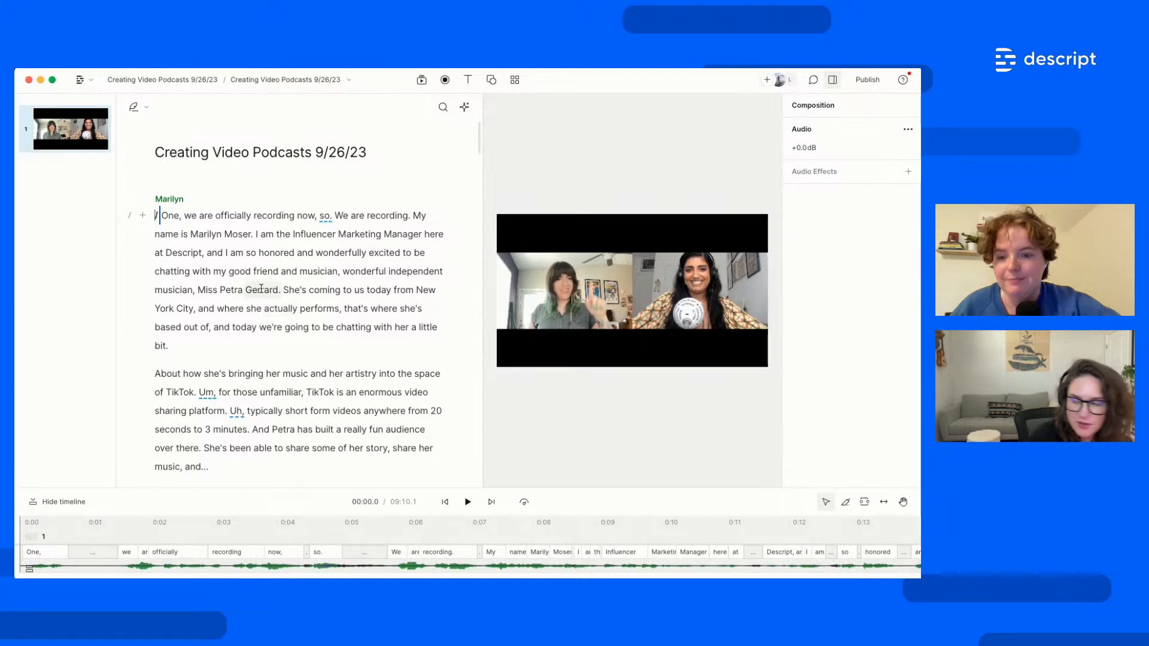
Open Descript's main menu from the top-left menu icon
click(91, 82)
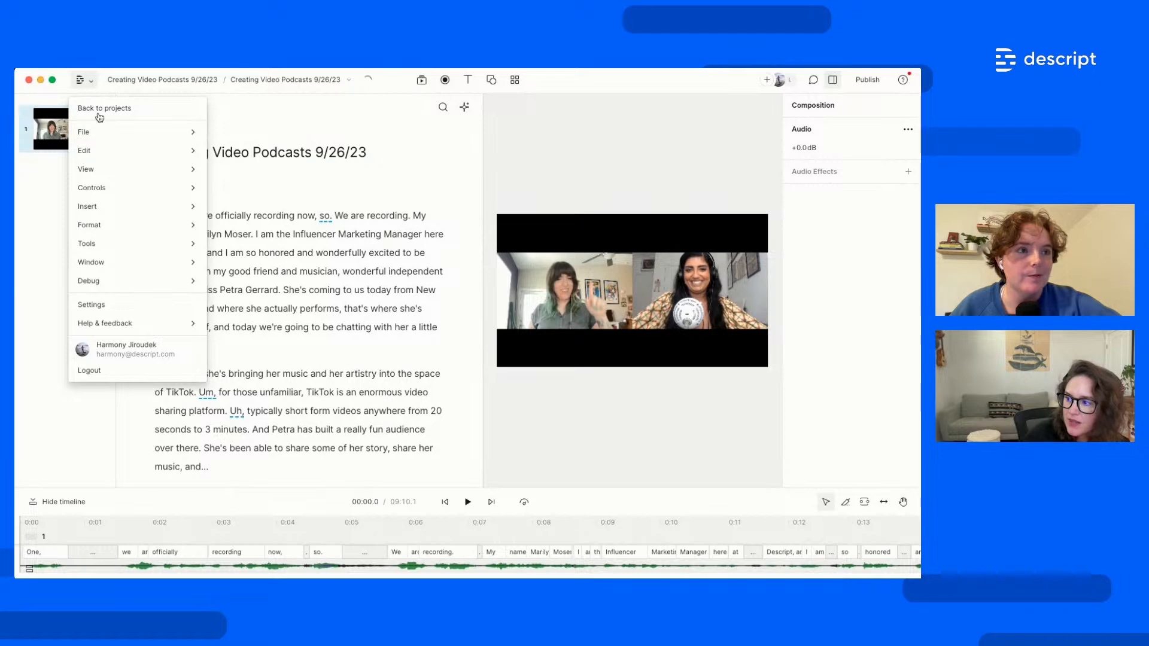
mouse_move(120, 249)
click(236, 252)
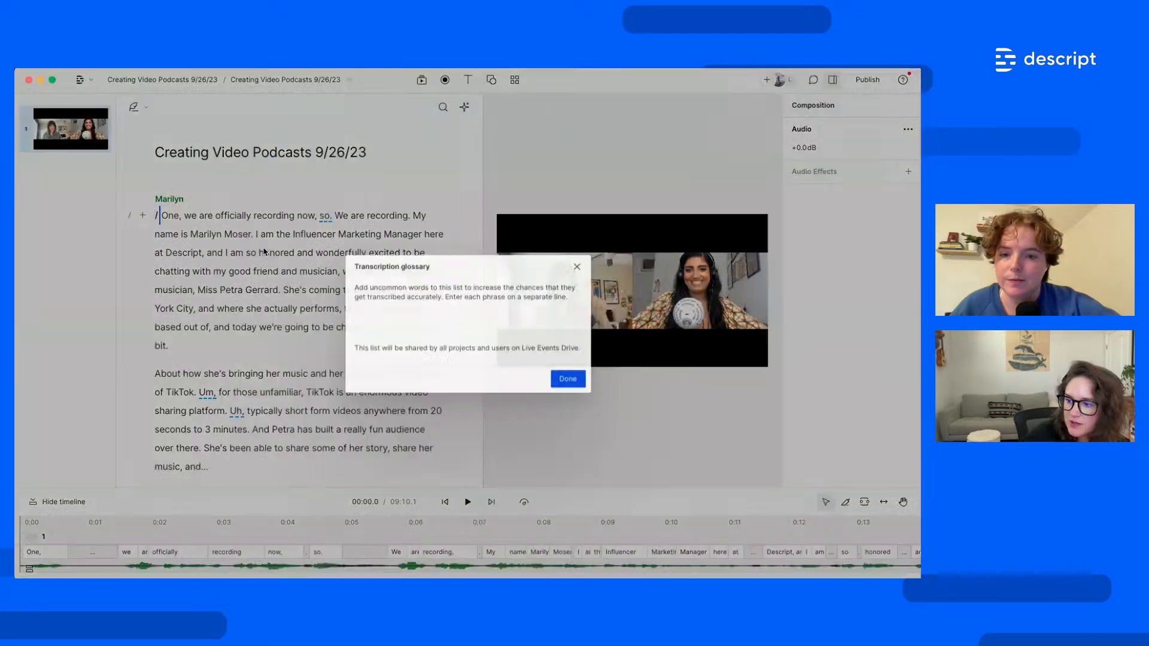
click(390, 328)
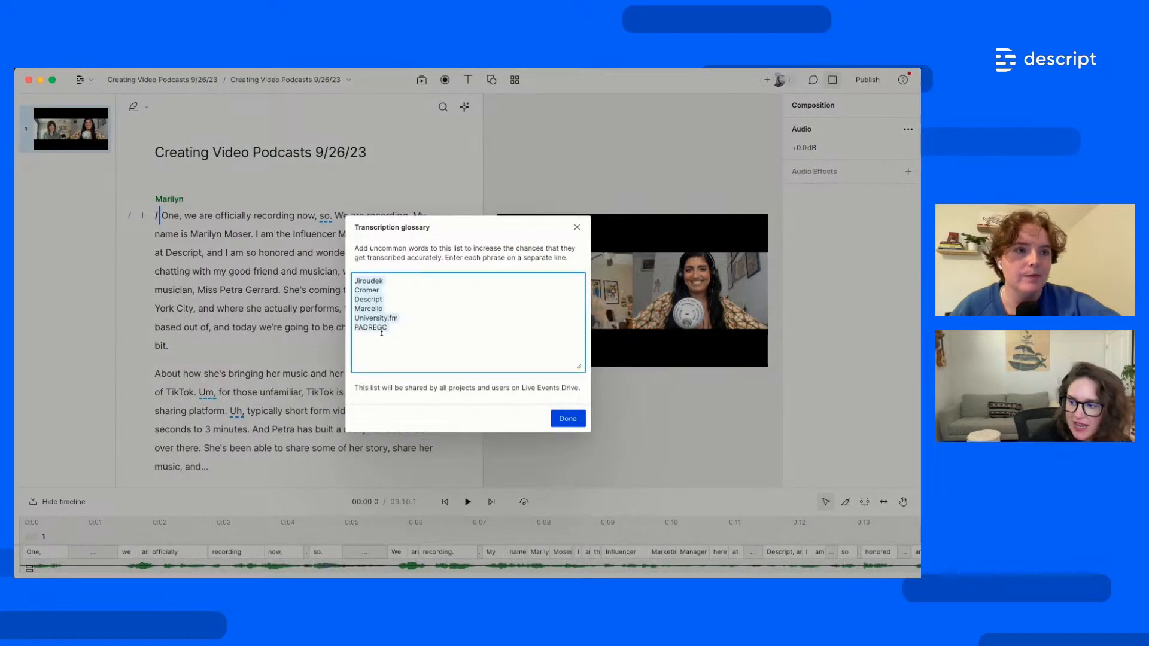
click(392, 329)
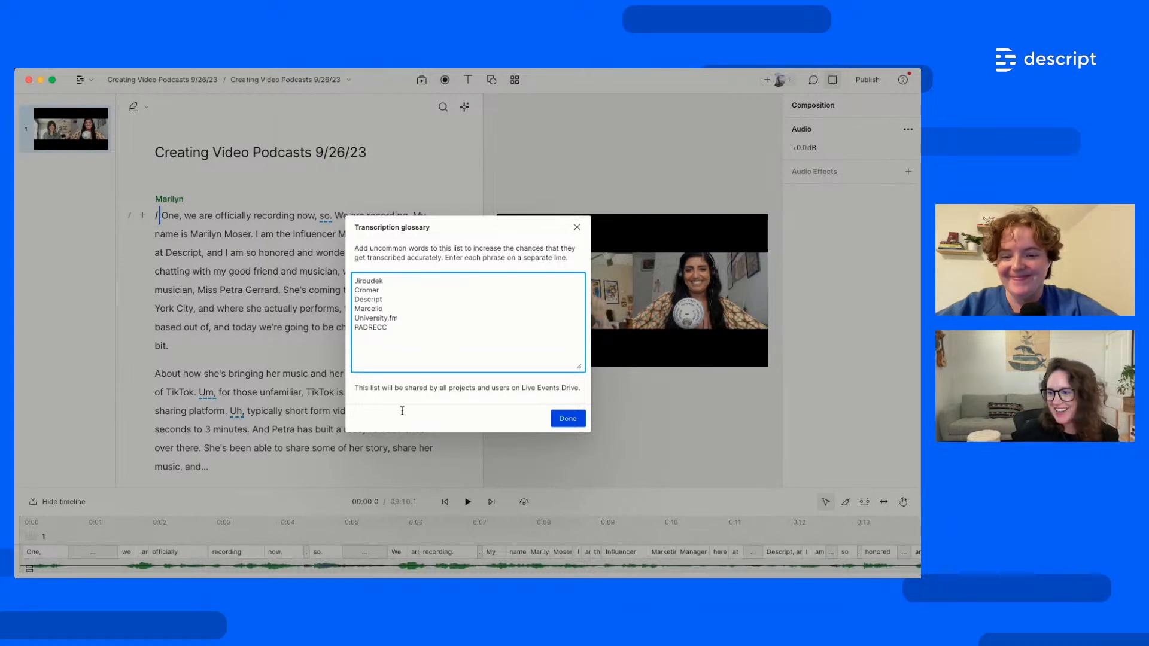
click(568, 420)
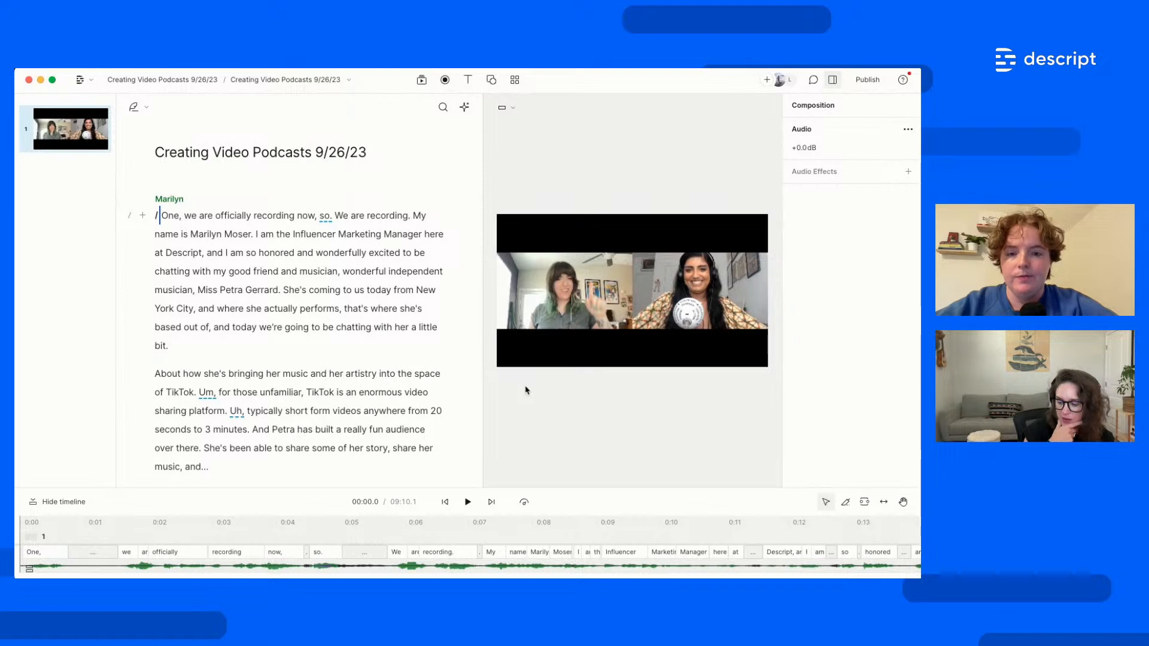
drag(565, 488, 555, 415)
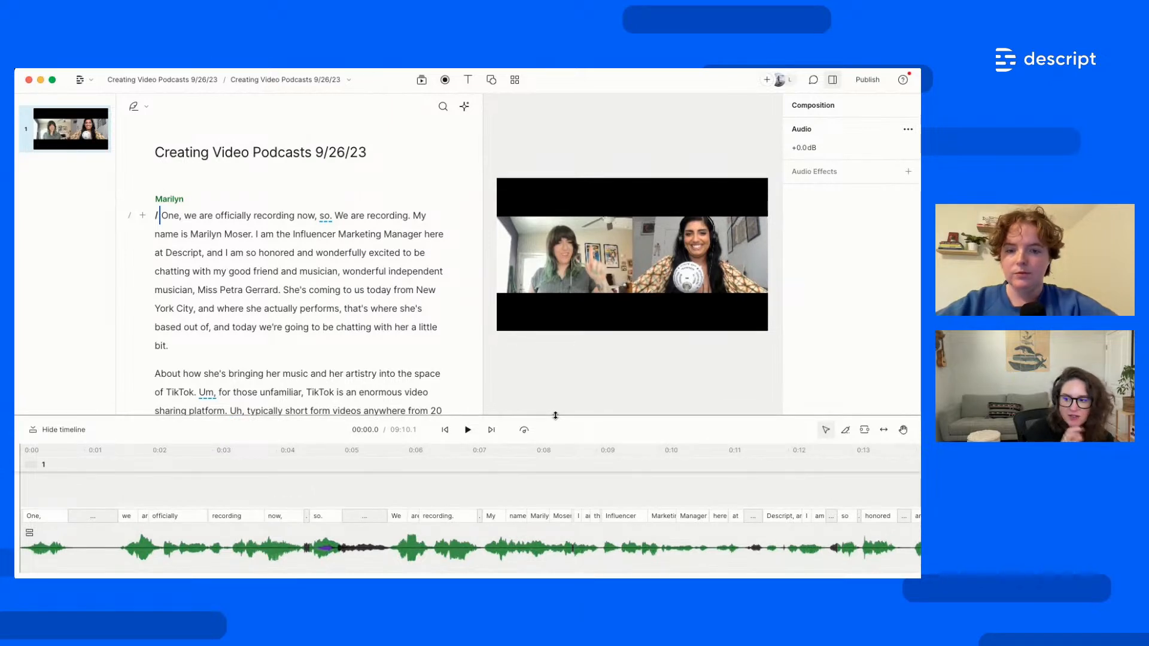
drag(554, 416, 557, 478)
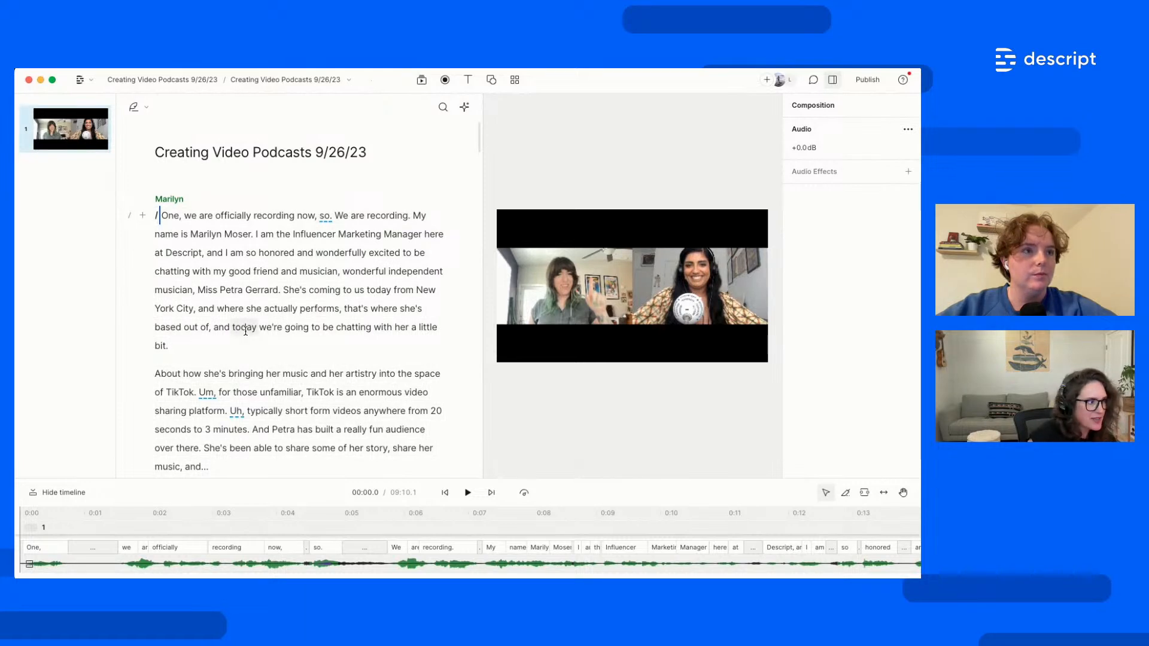
Play the intro from 'One,' then select the opening sentence ending 'We are recording.'
click(323, 214)
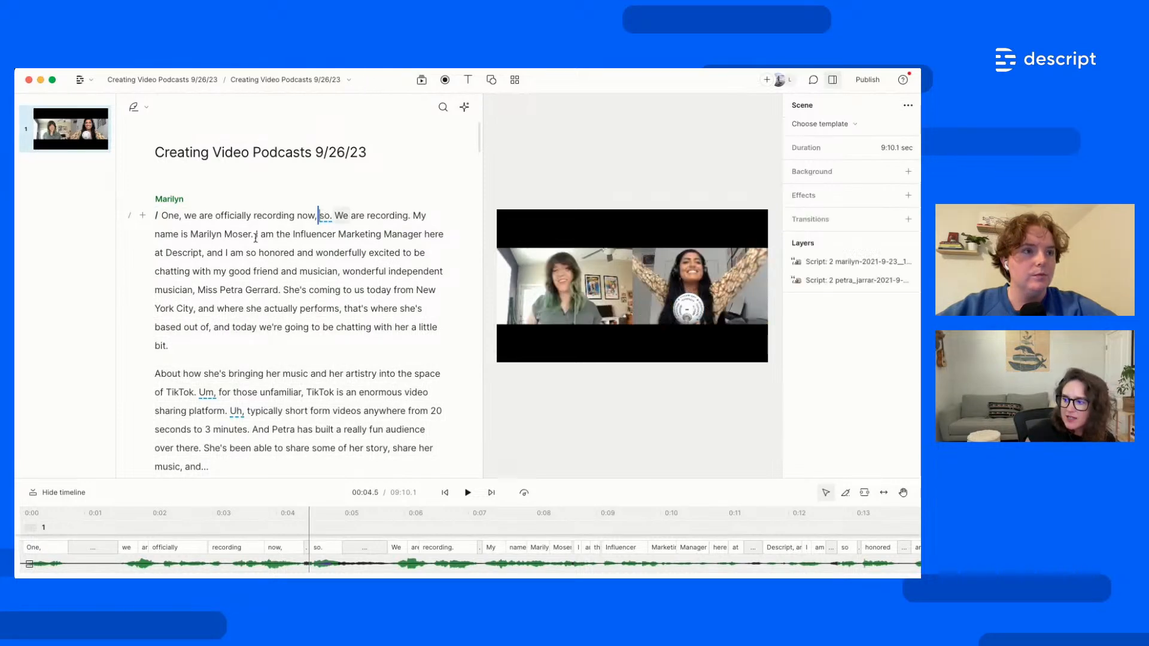
click(167, 213)
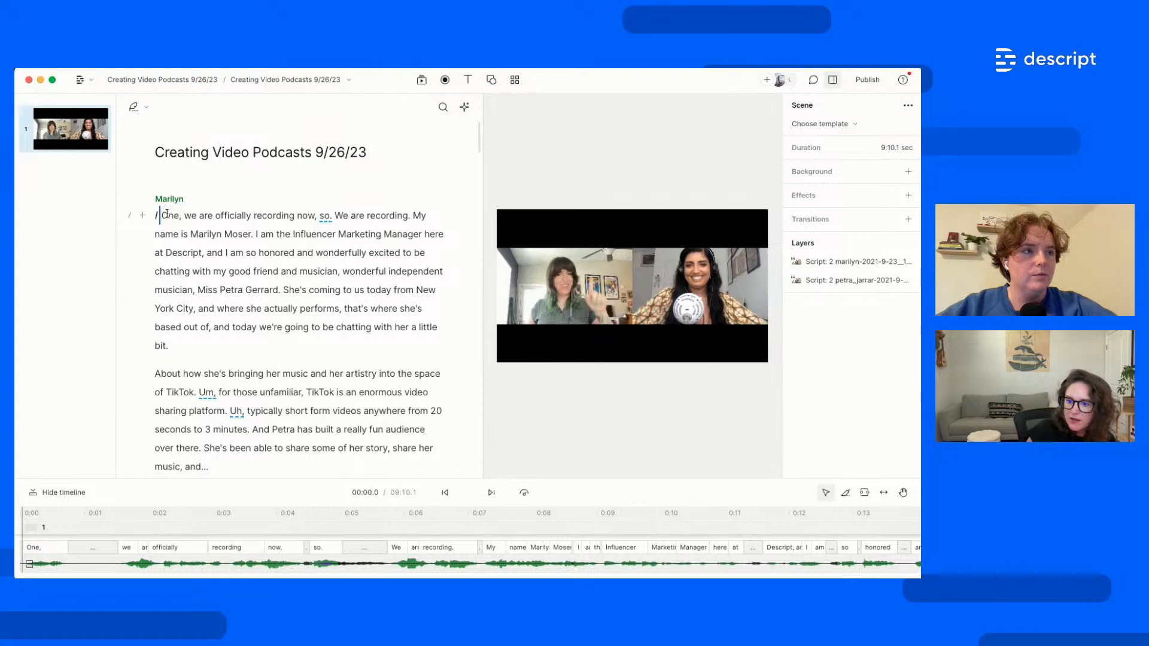
key(space)
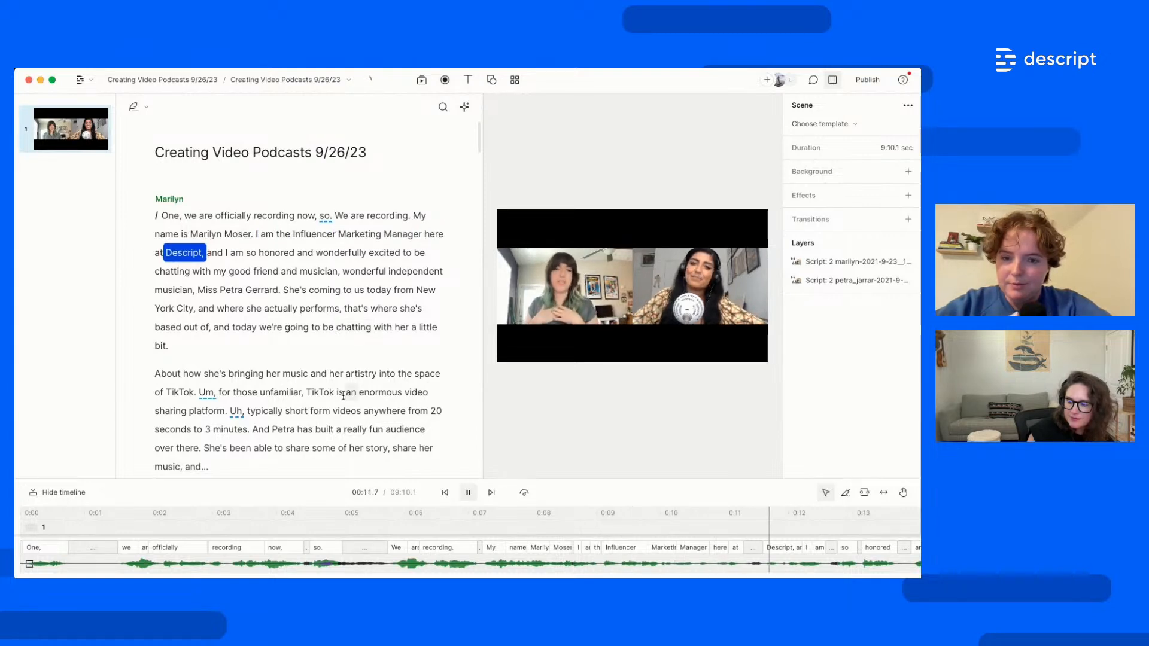
key(space)
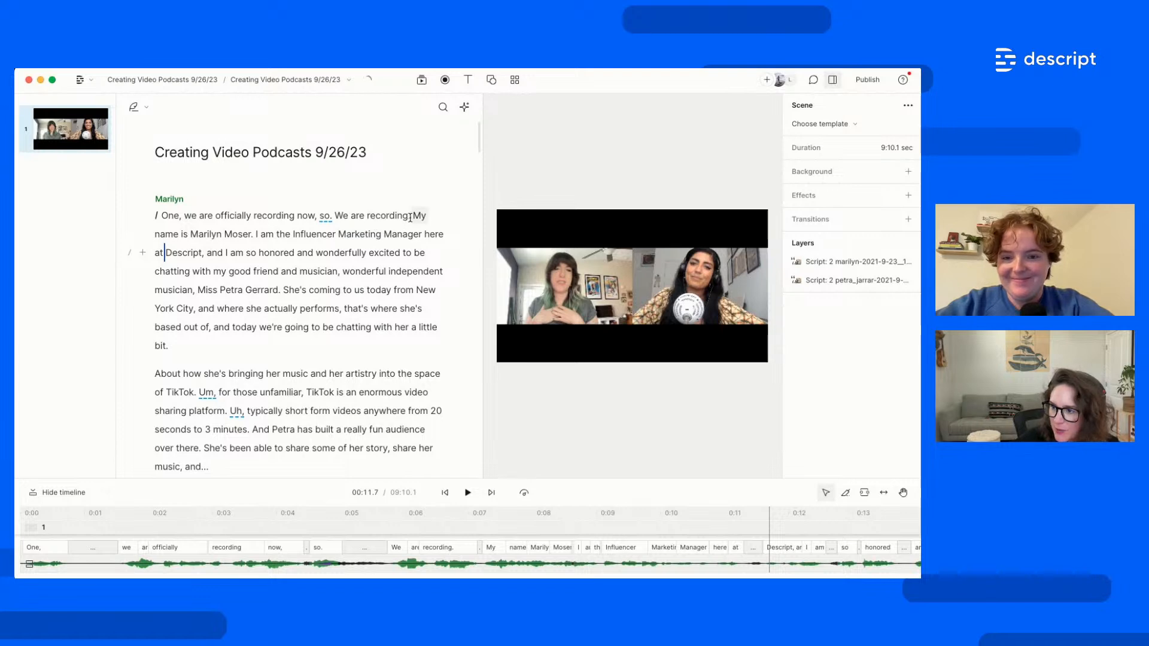
drag(410, 216, 165, 216)
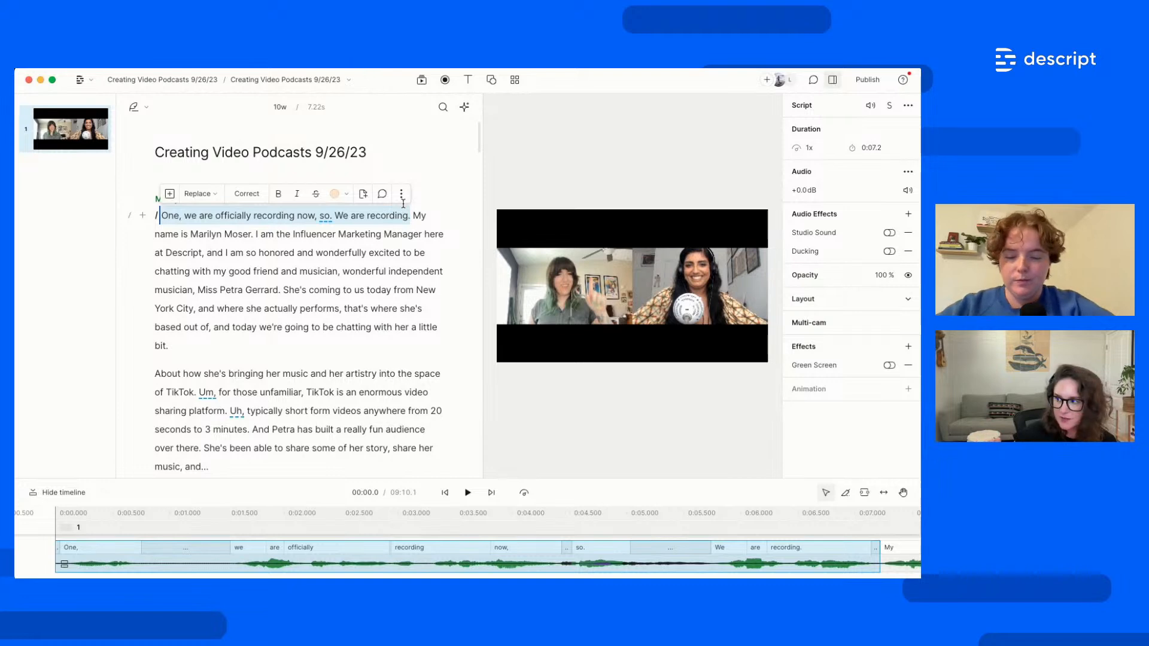
Delete the opening sentence, listen to the result, then undo the deletion
key(BackSpace)
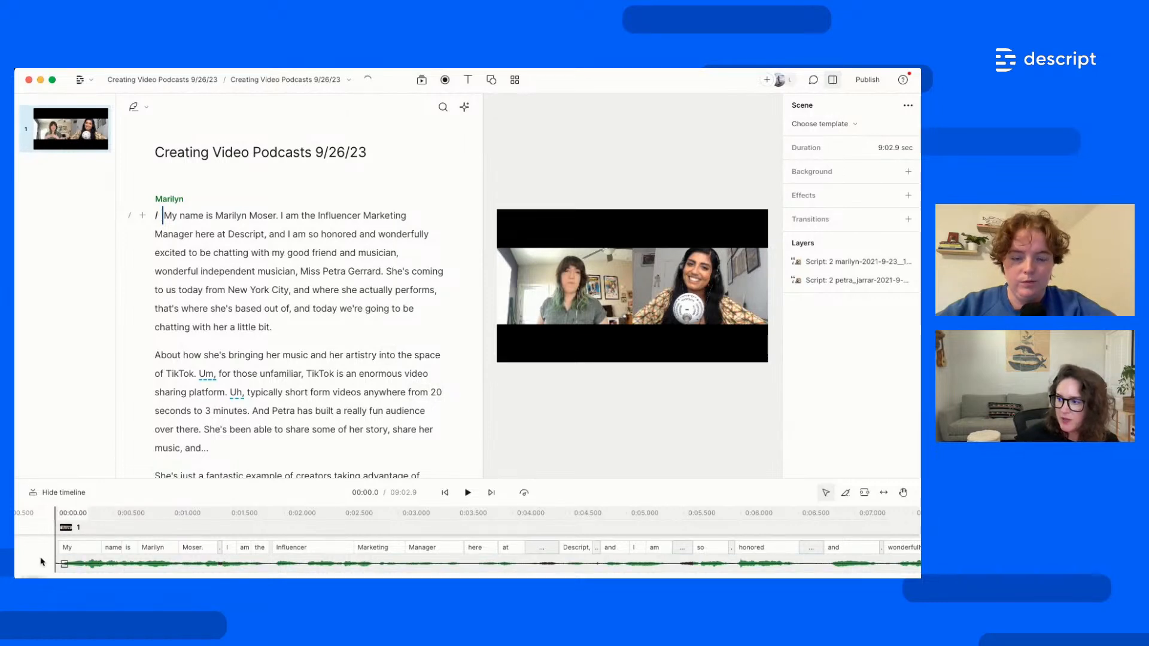
key(space)
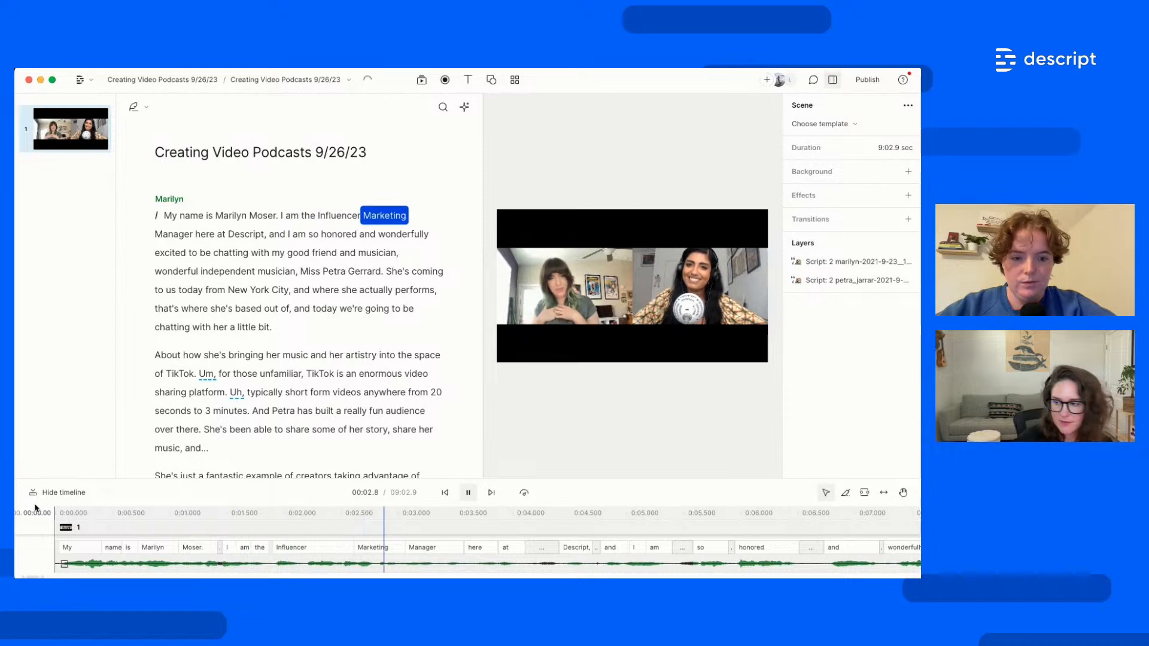
key(space)
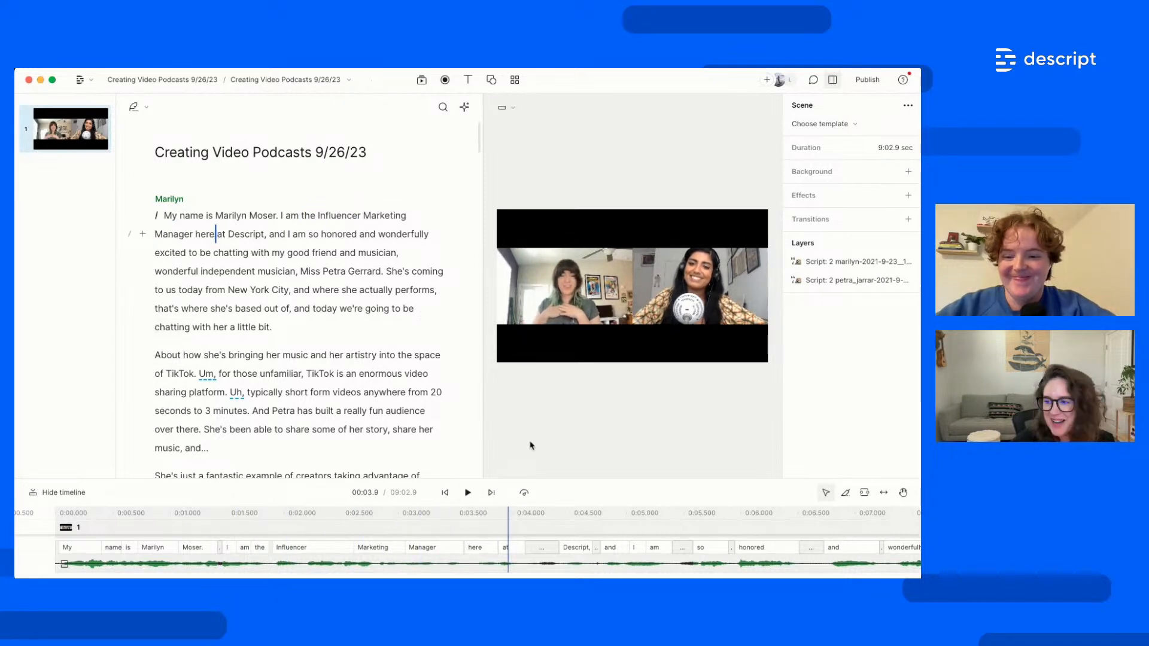
key(super+z)
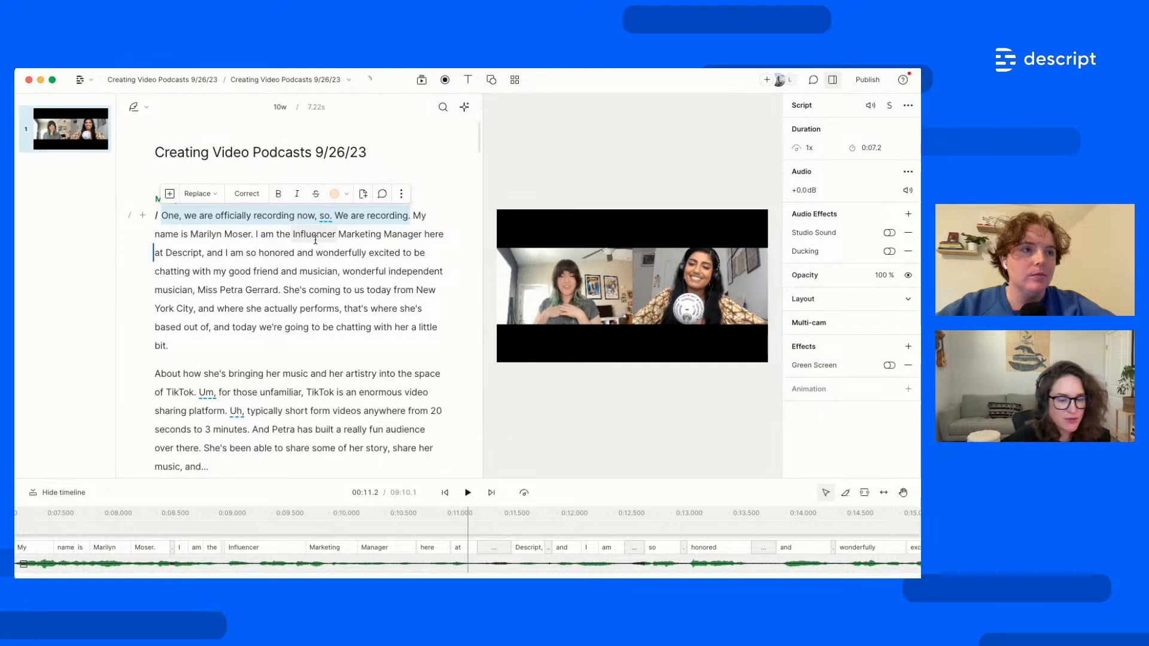
Strike through the opening sentence with Ignore, then select 'today' through 'bit.'
click(316, 238)
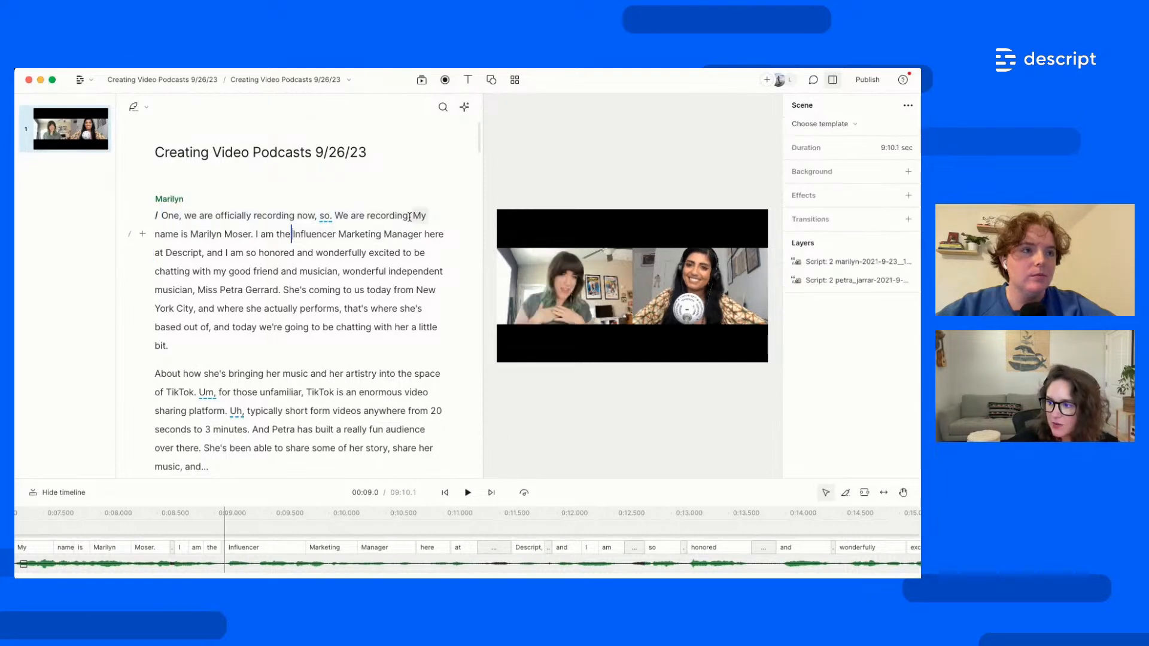
drag(345, 218, 165, 219)
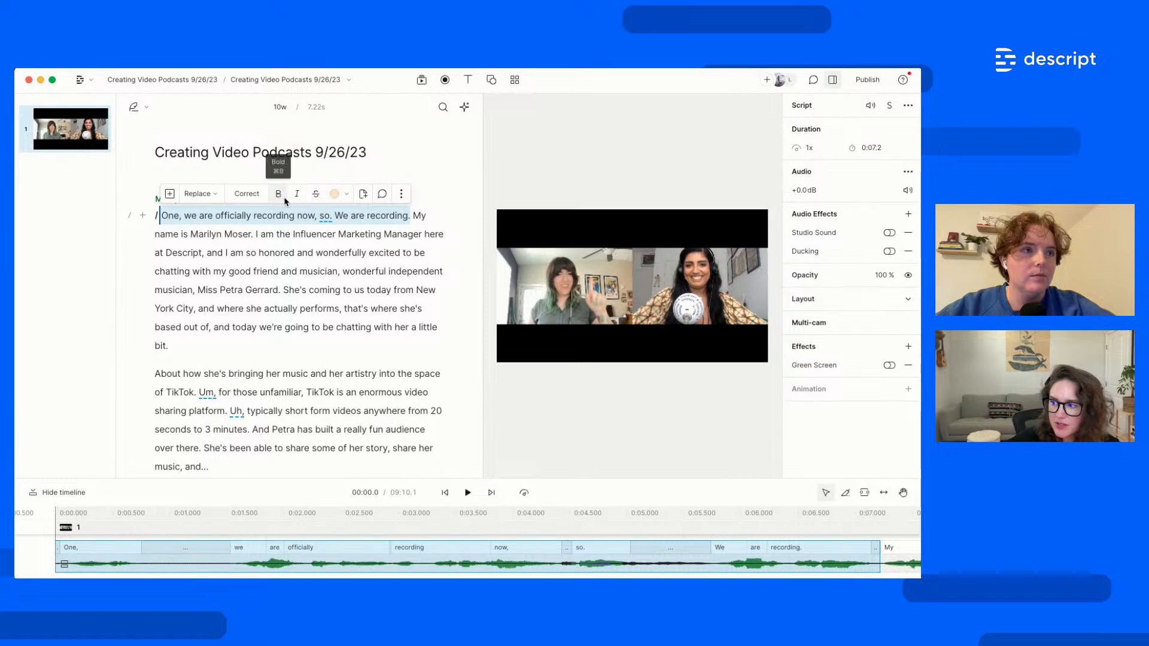
click(316, 194)
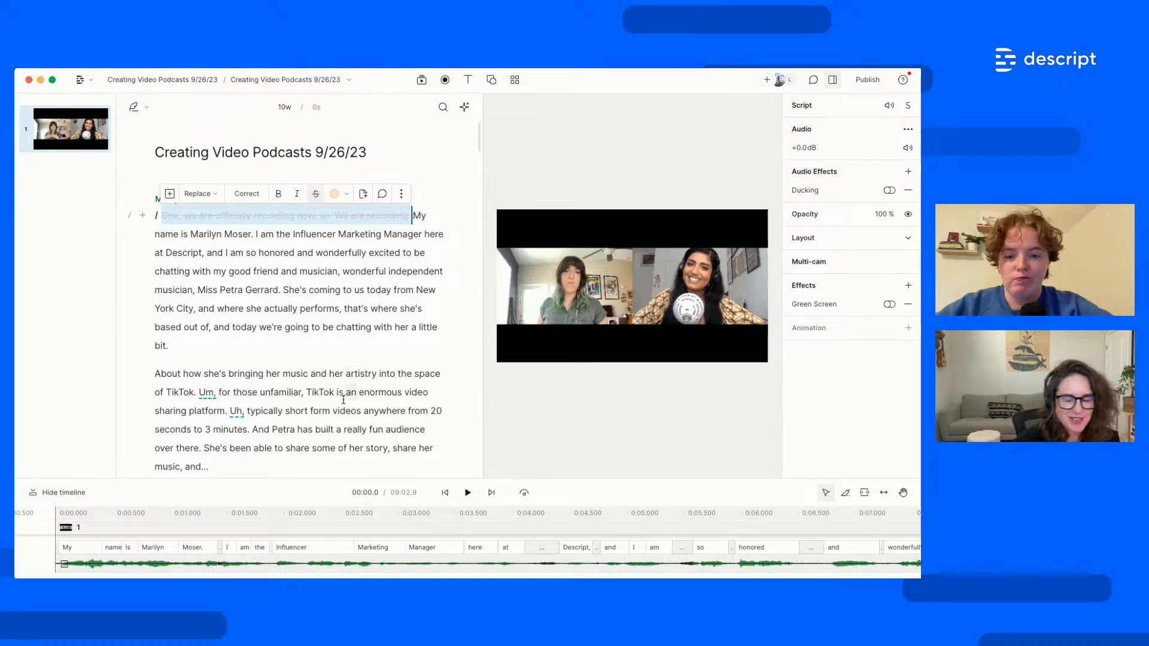
drag(174, 346, 382, 291)
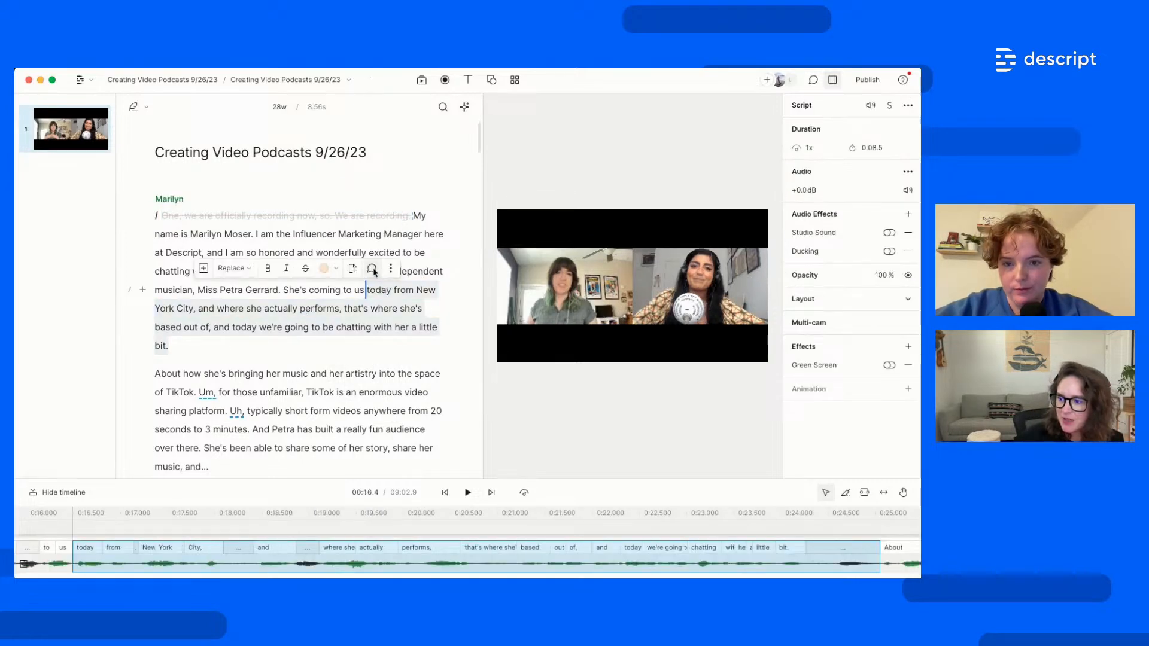
Post a comment on the New York passage tagging a collaborator: 'should we cut?'
click(372, 270)
text(@)
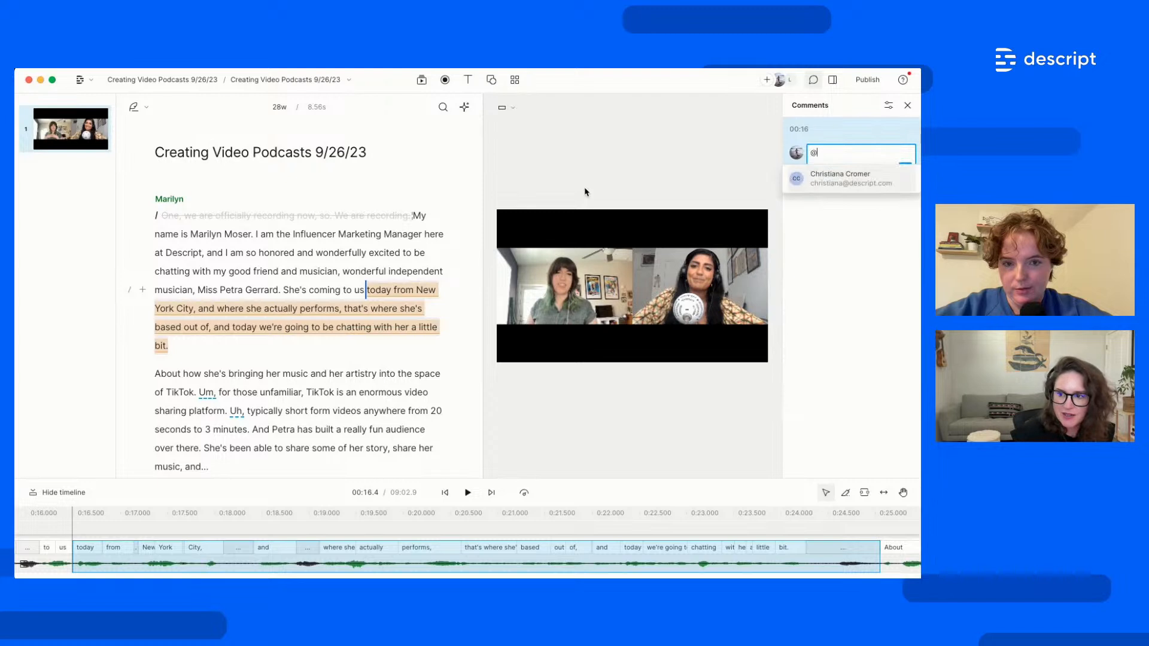
key(Return)
text(should we cut?)
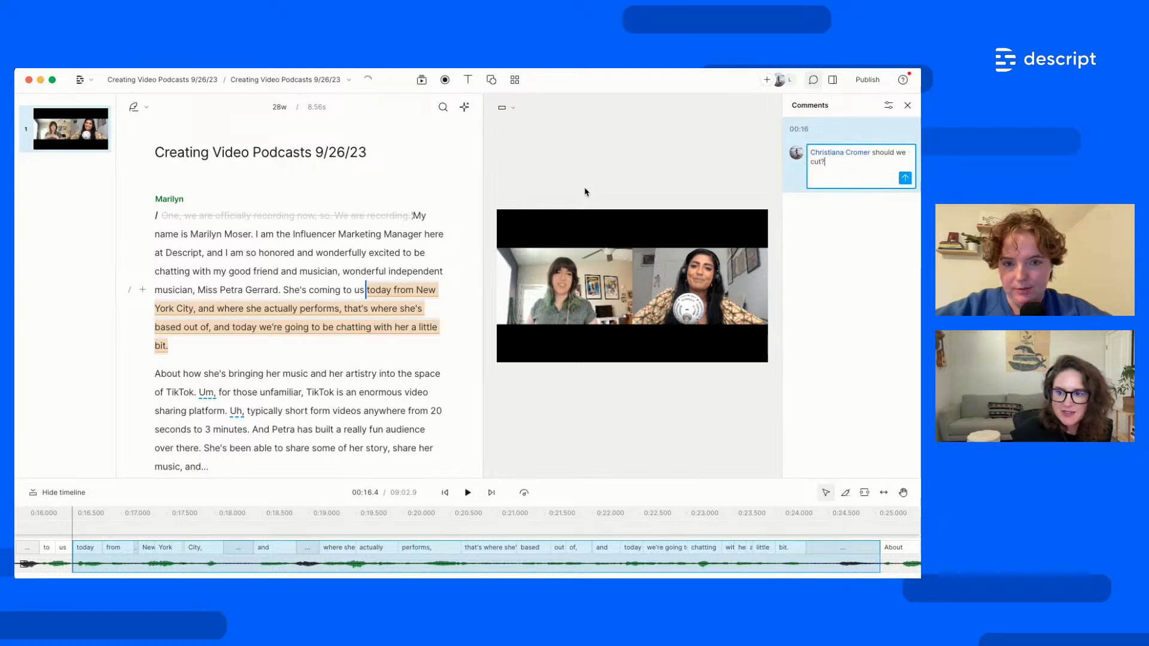
click(903, 179)
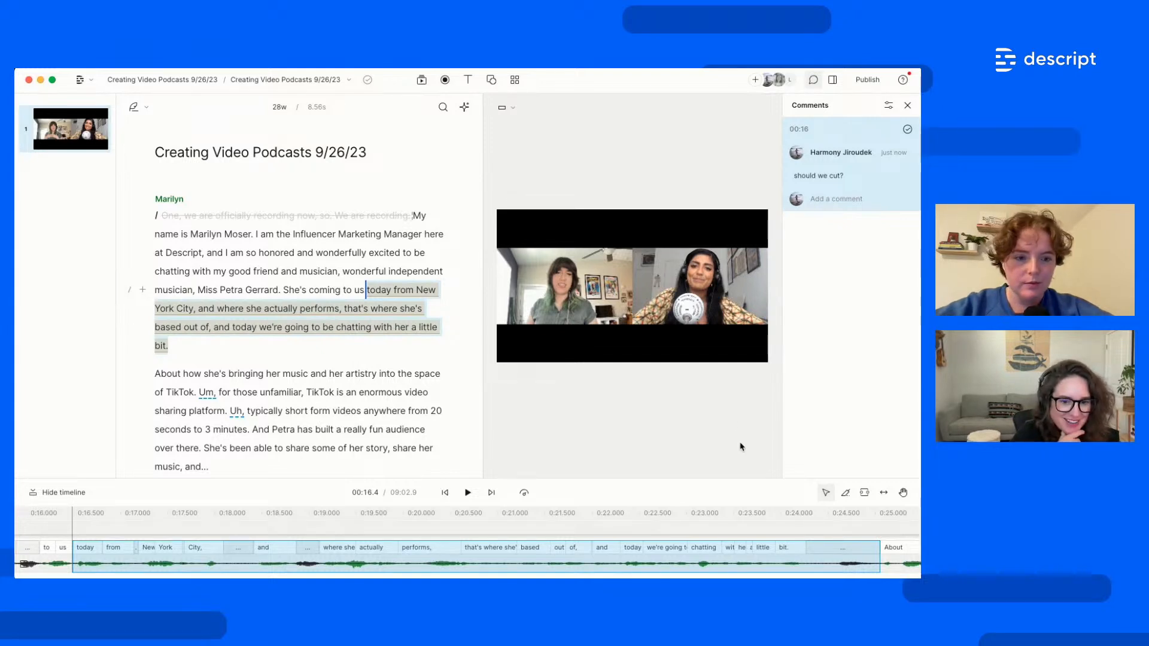
Resolve and archive the comment, then close the Comments view
click(907, 129)
click(907, 106)
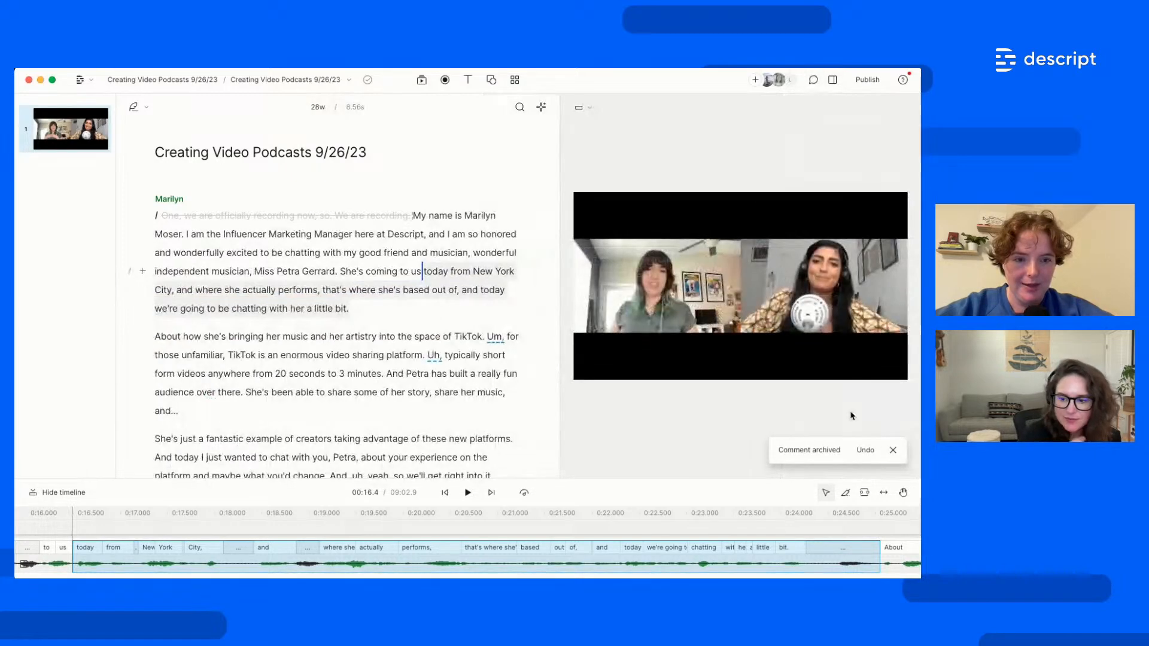
click(893, 451)
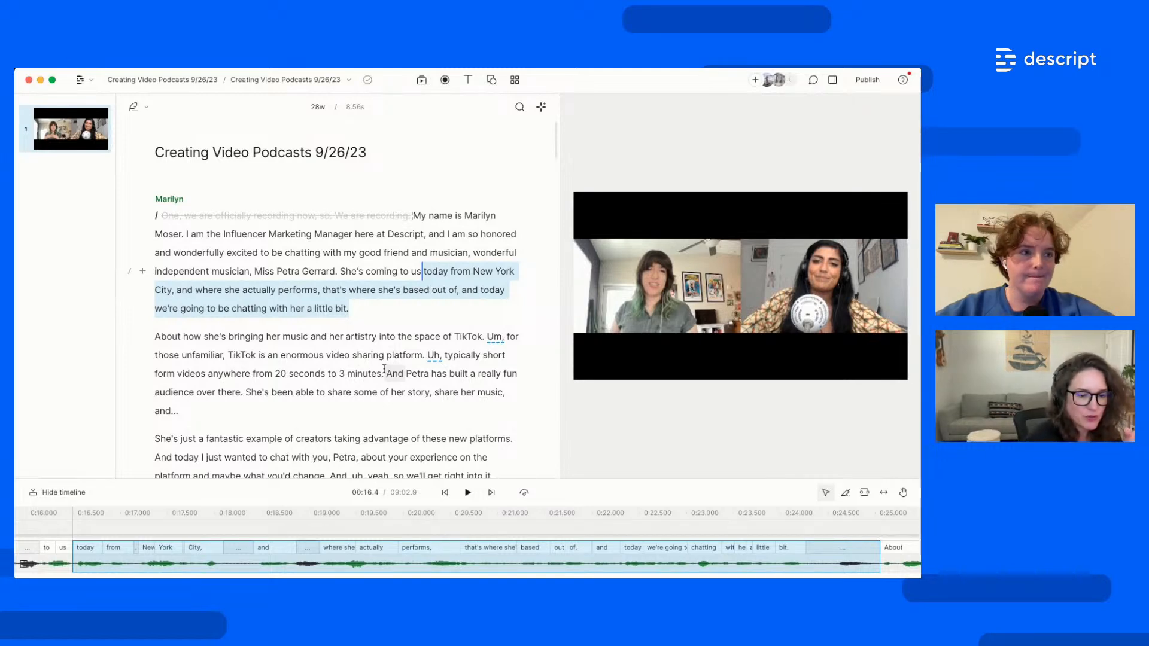
Place the cursor on the empty line after the script's final 'Bye!'
scroll(395, 389, down, 20)
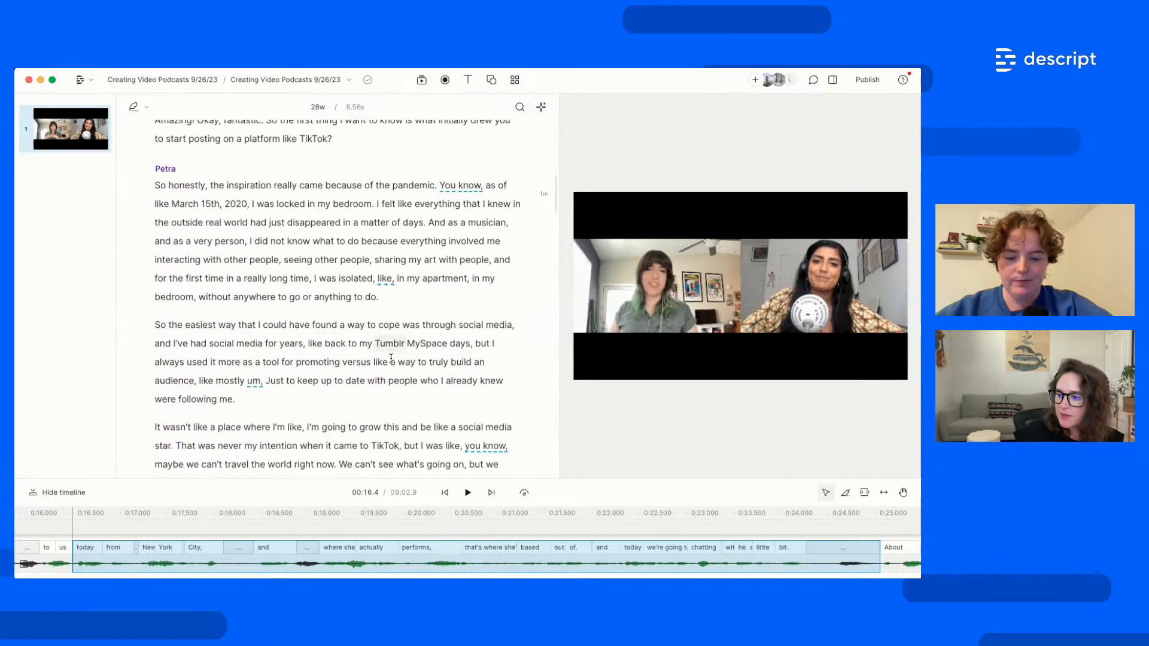
scroll(410, 409, down, 10)
scroll(267, 443, down, 15)
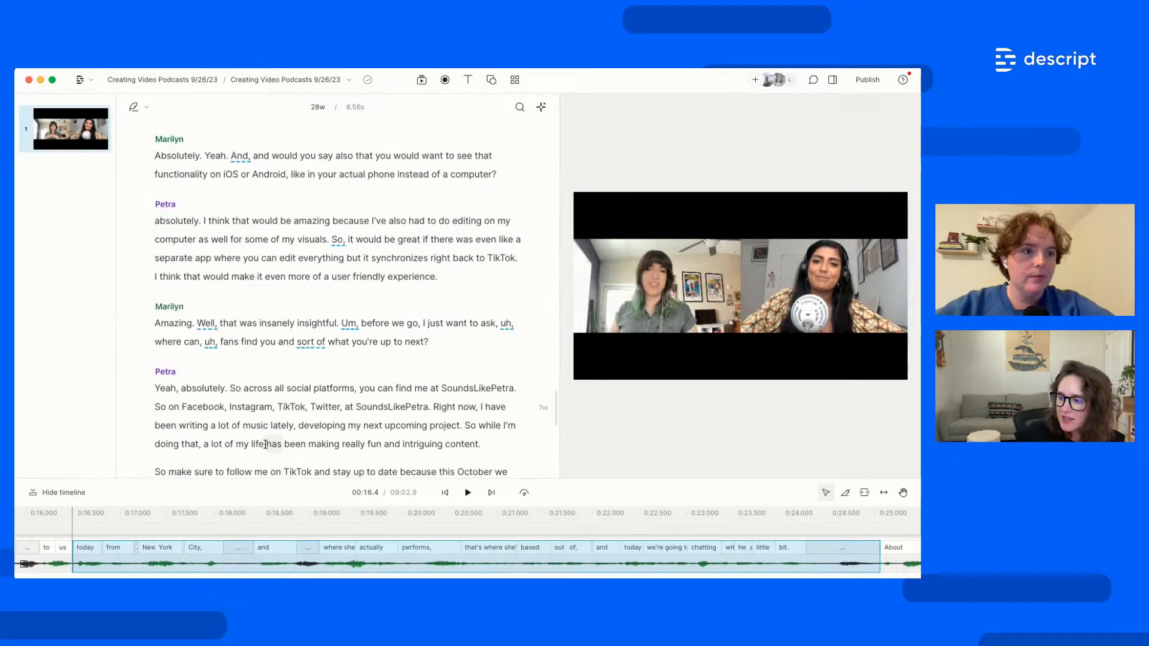
click(252, 410)
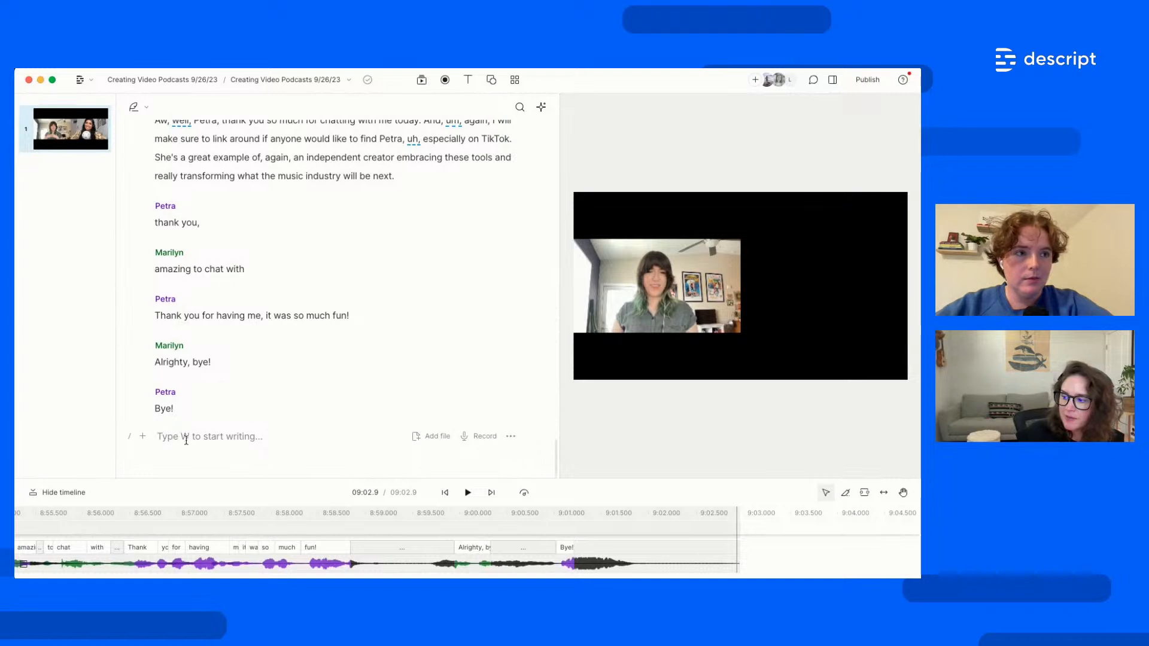
Open the recording options and switch the source from camera to screen
click(479, 436)
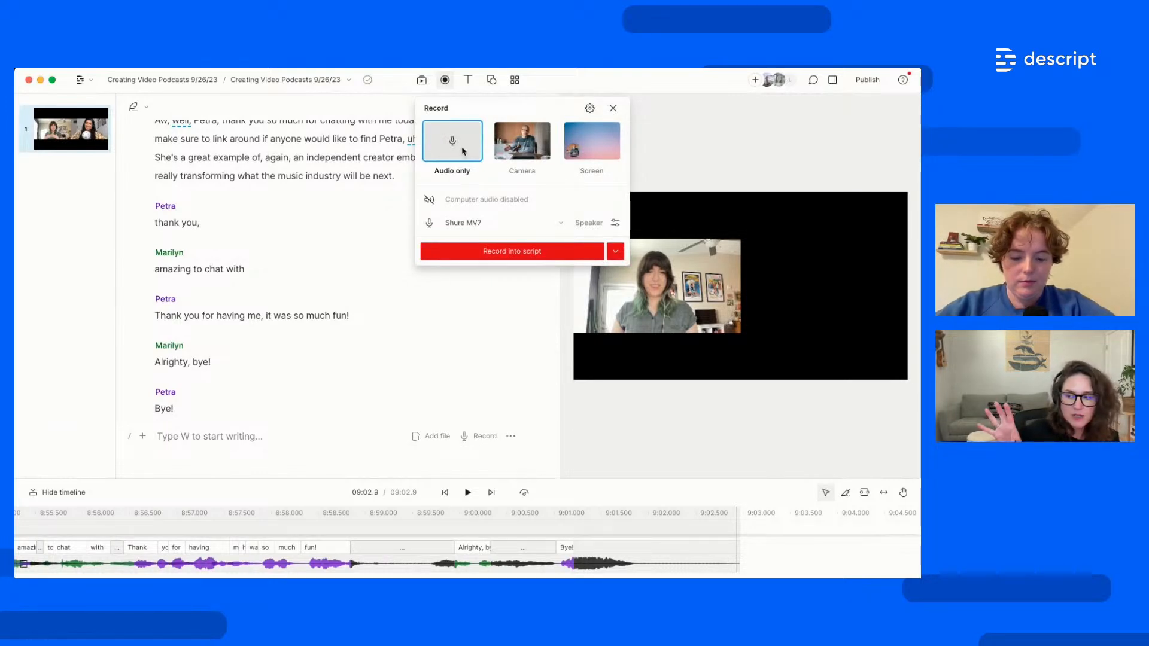
click(524, 153)
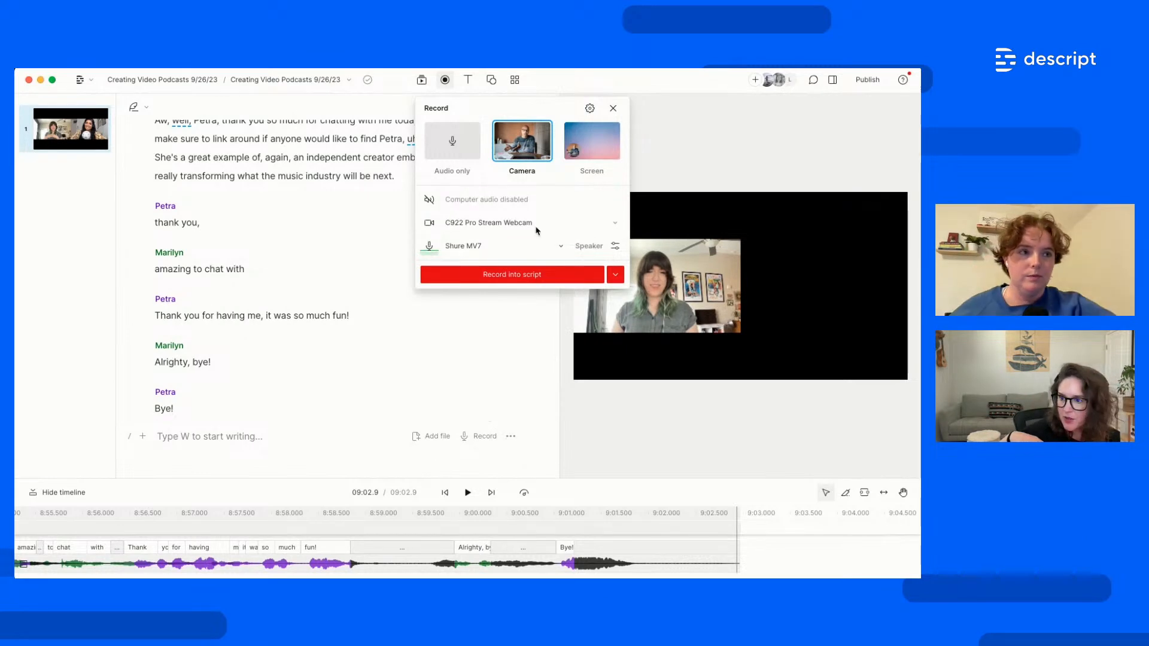
click(589, 150)
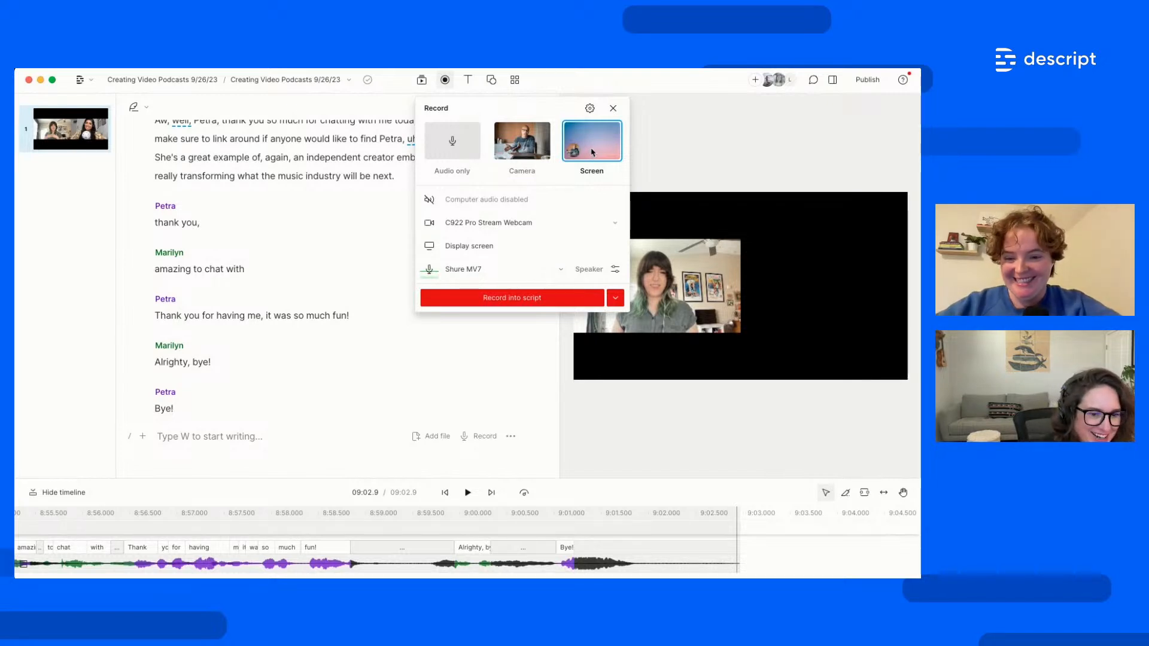
Review the Recorder settings, then close the Record panel to show the transcript
click(589, 110)
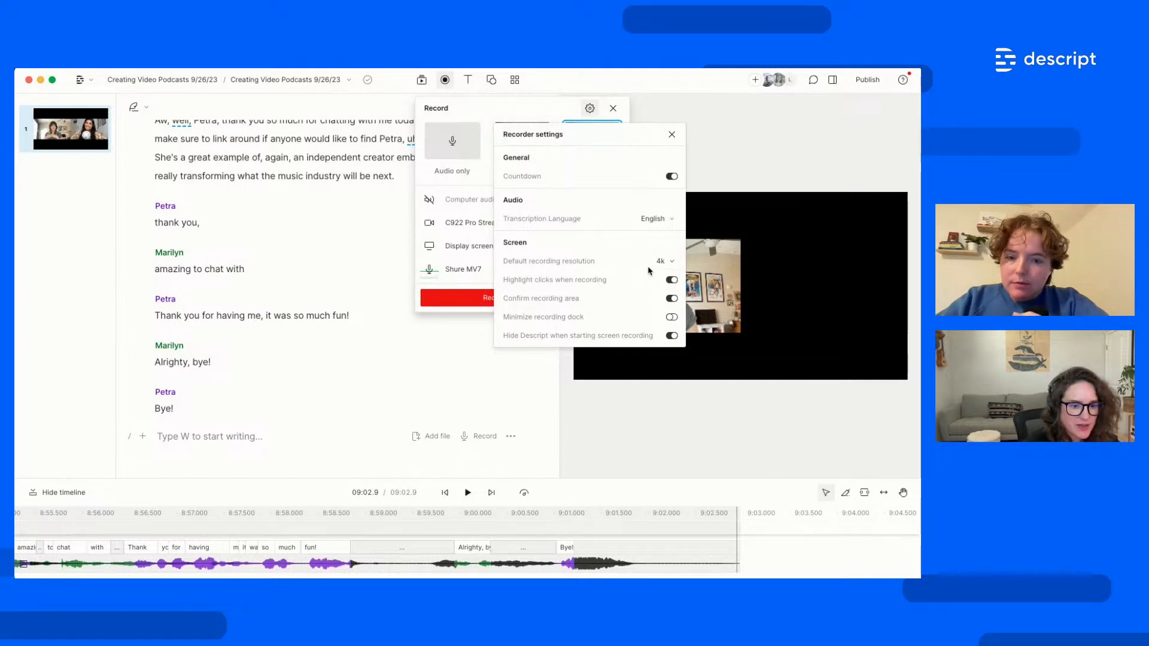
click(672, 134)
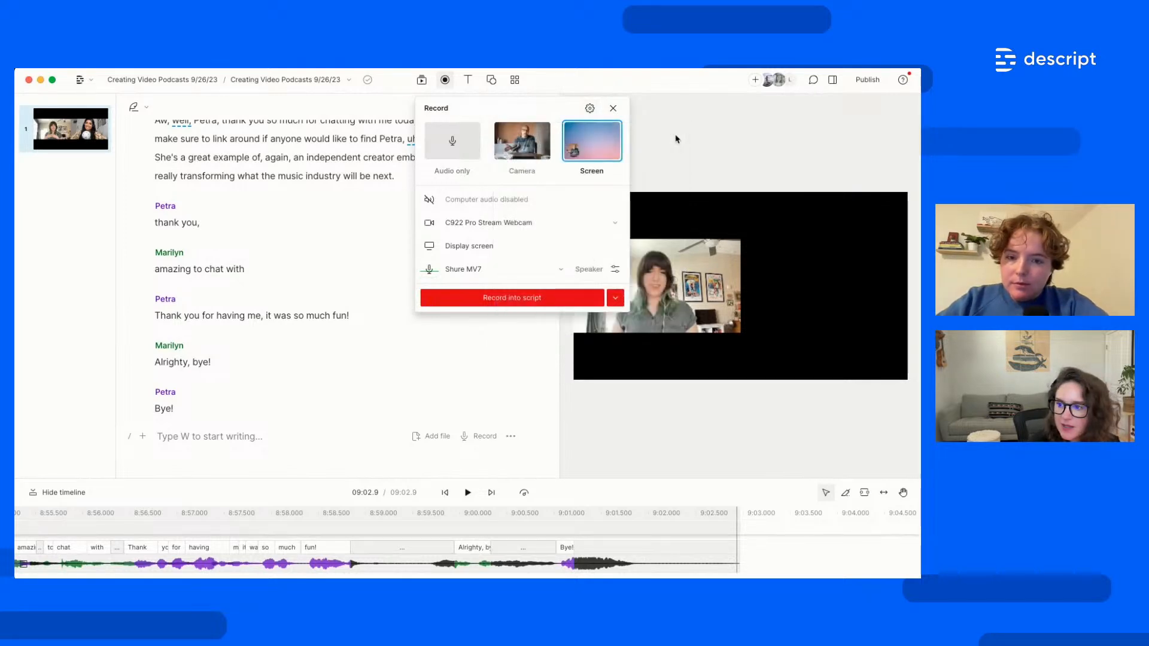
click(612, 109)
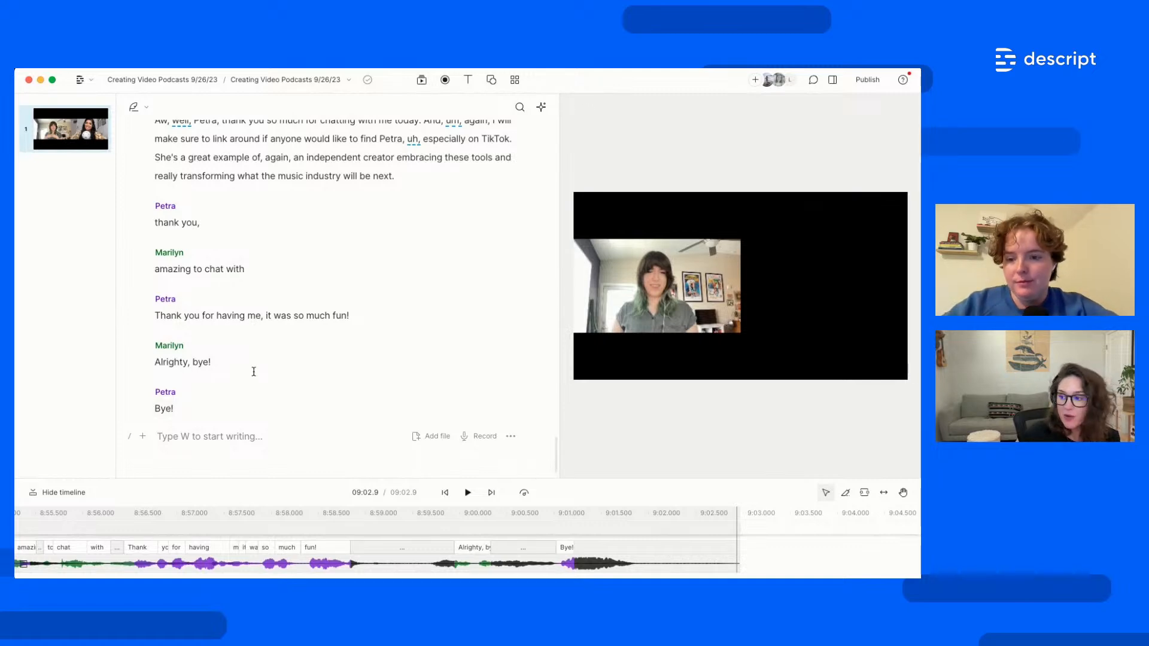
Set the playhead before 'change' in the intro and scroll up to the document title
scroll(254, 372, up, 5)
scroll(254, 372, up, 10)
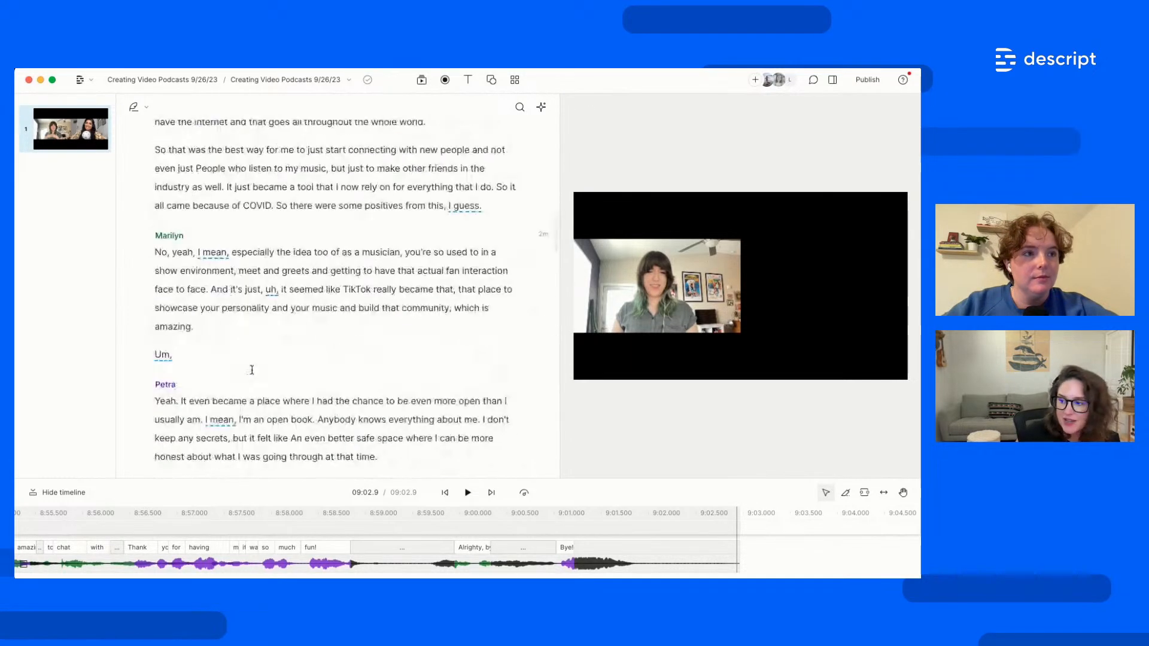
scroll(256, 366, up, 10)
click(316, 263)
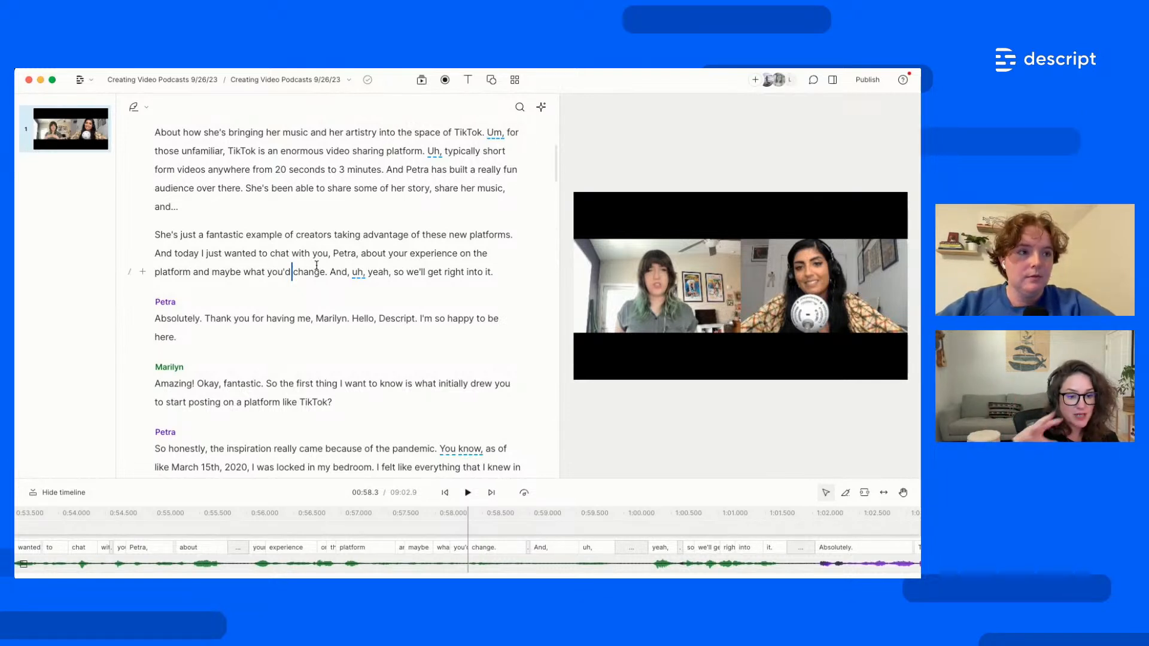
scroll(317, 265, up, 5)
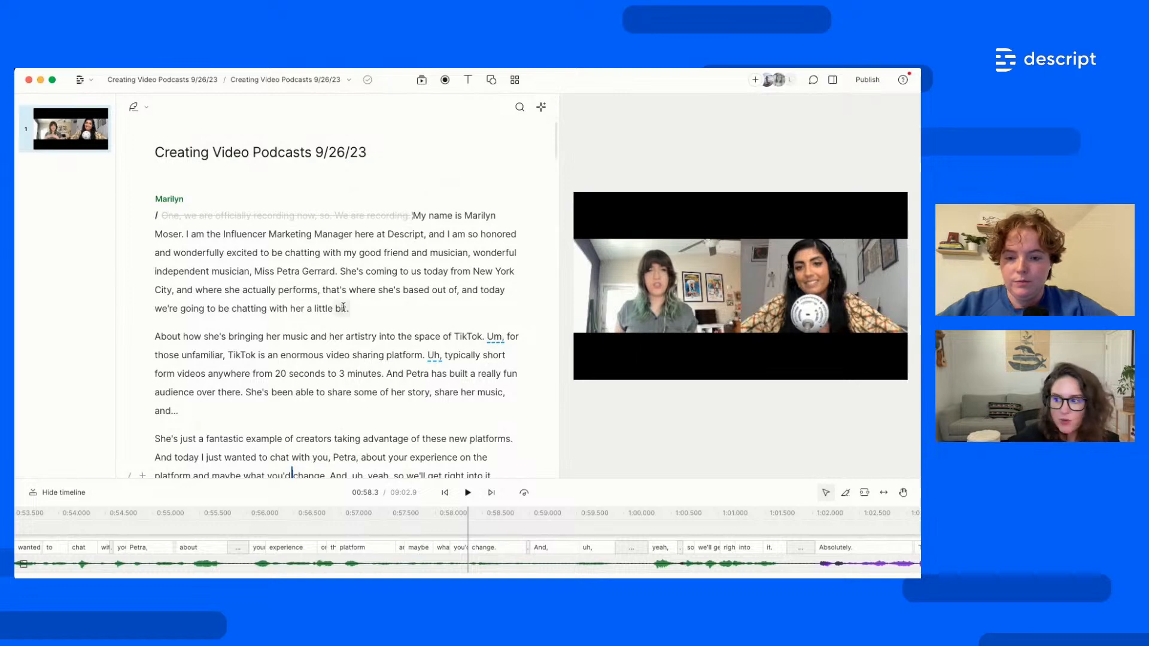
scroll(391, 413, down, 5)
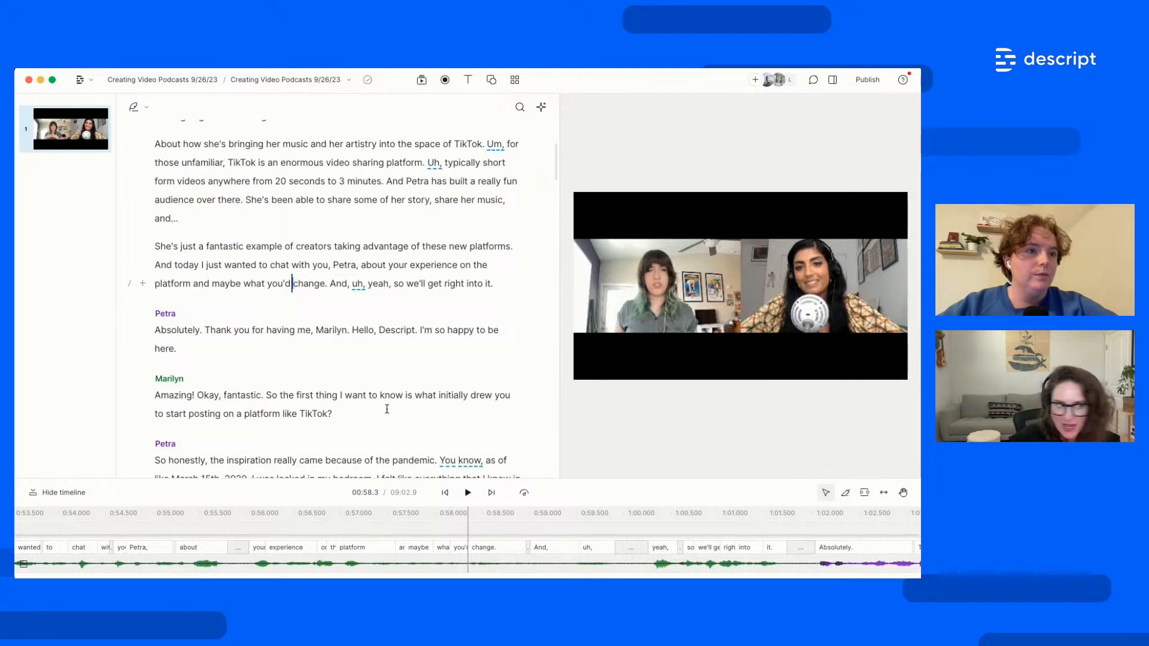
scroll(386, 409, up, 5)
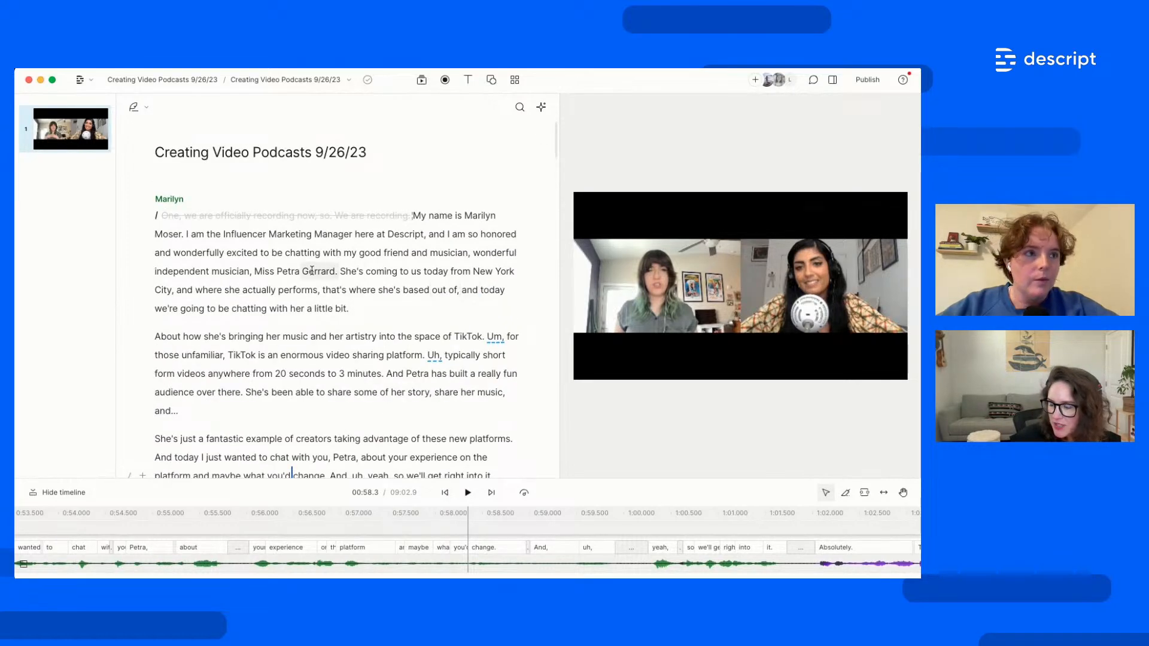
Listen to the guest's name in the intro, then correct the misspelt surname
click(262, 271)
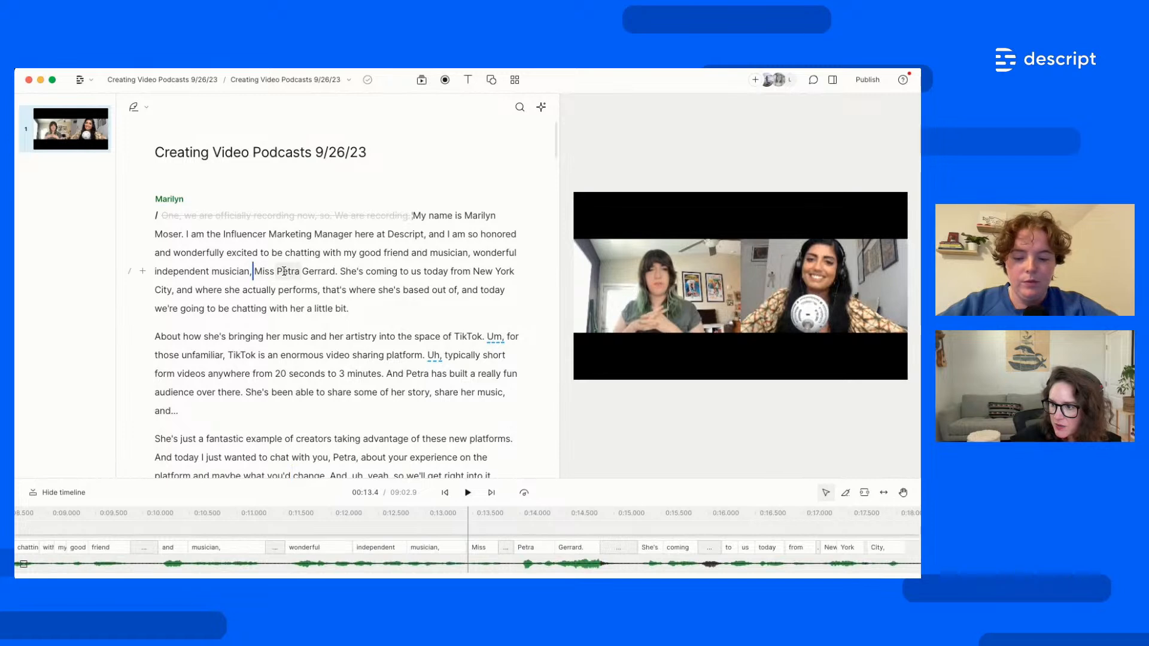
key(space)
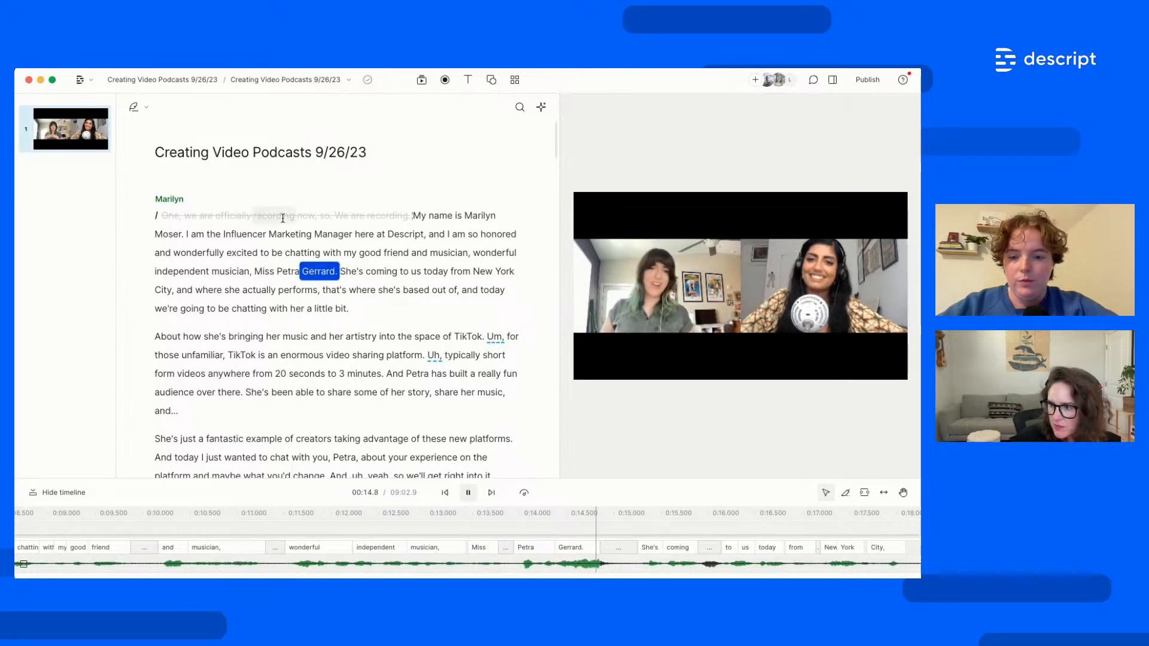
key(space)
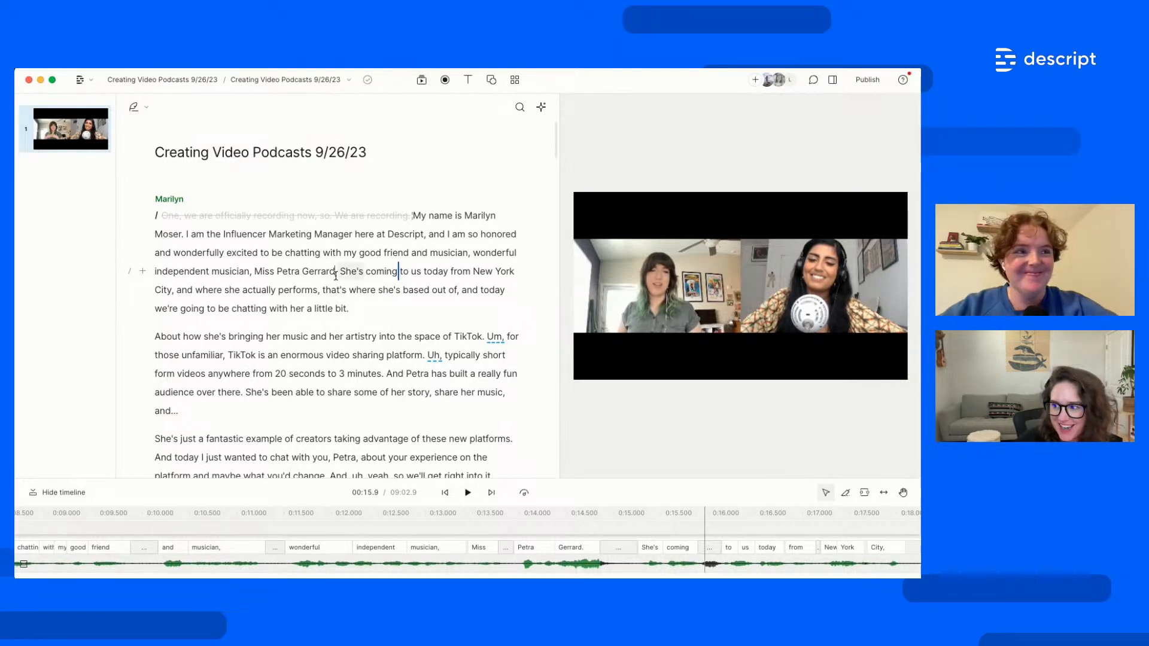
drag(336, 275, 306, 277)
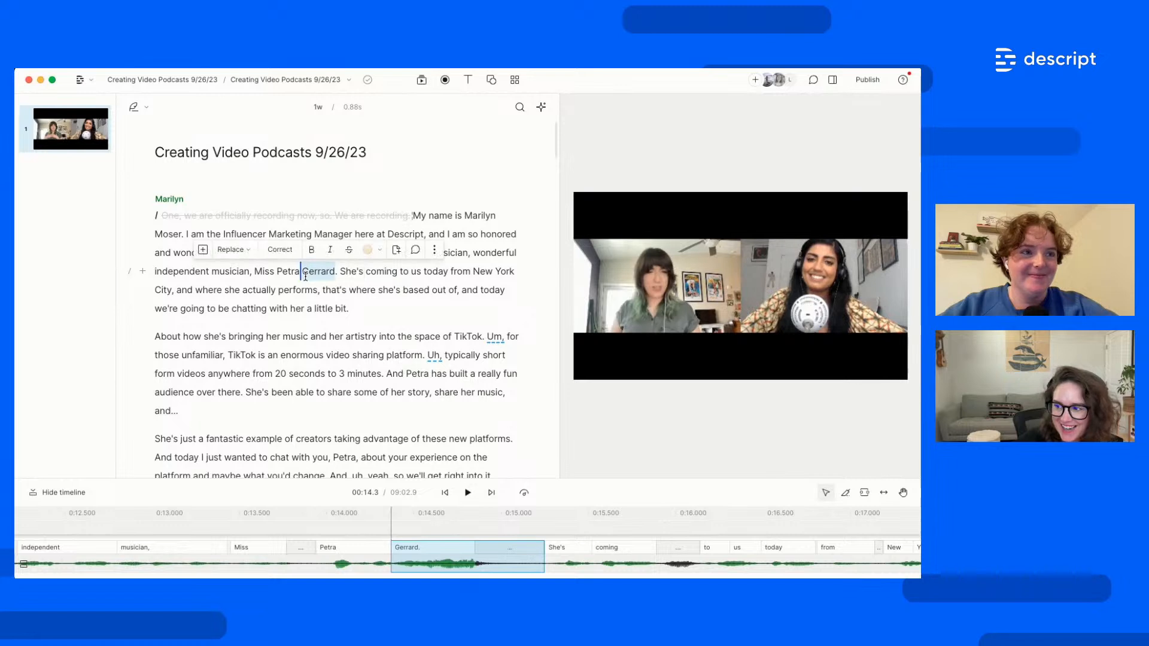
click(284, 254)
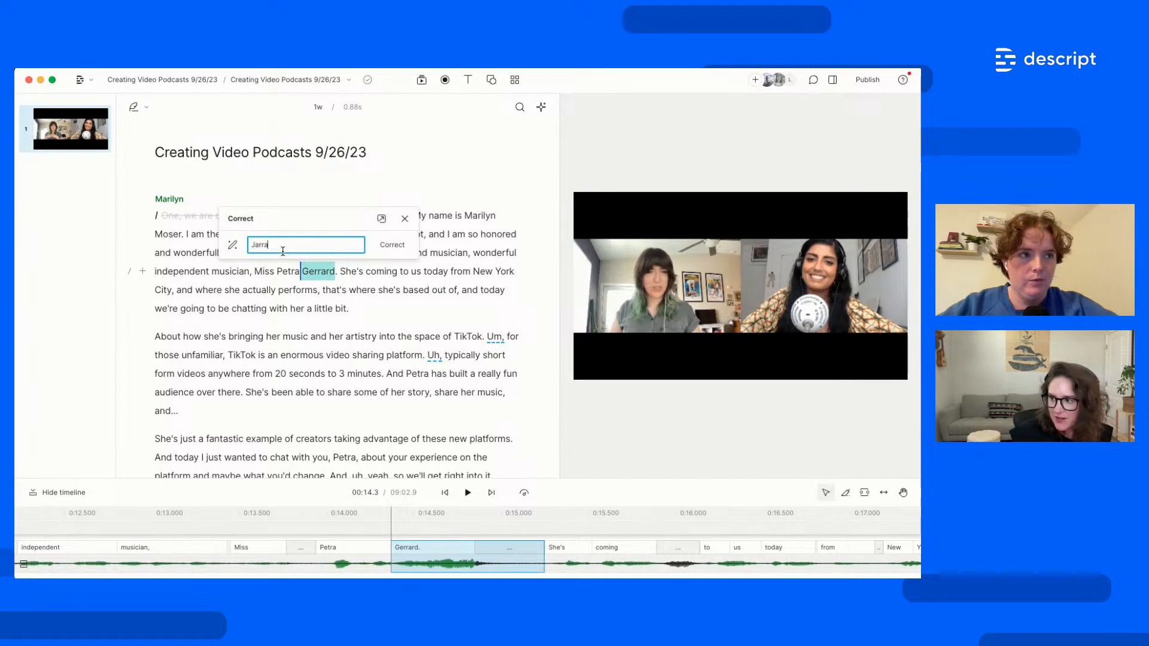
click(383, 245)
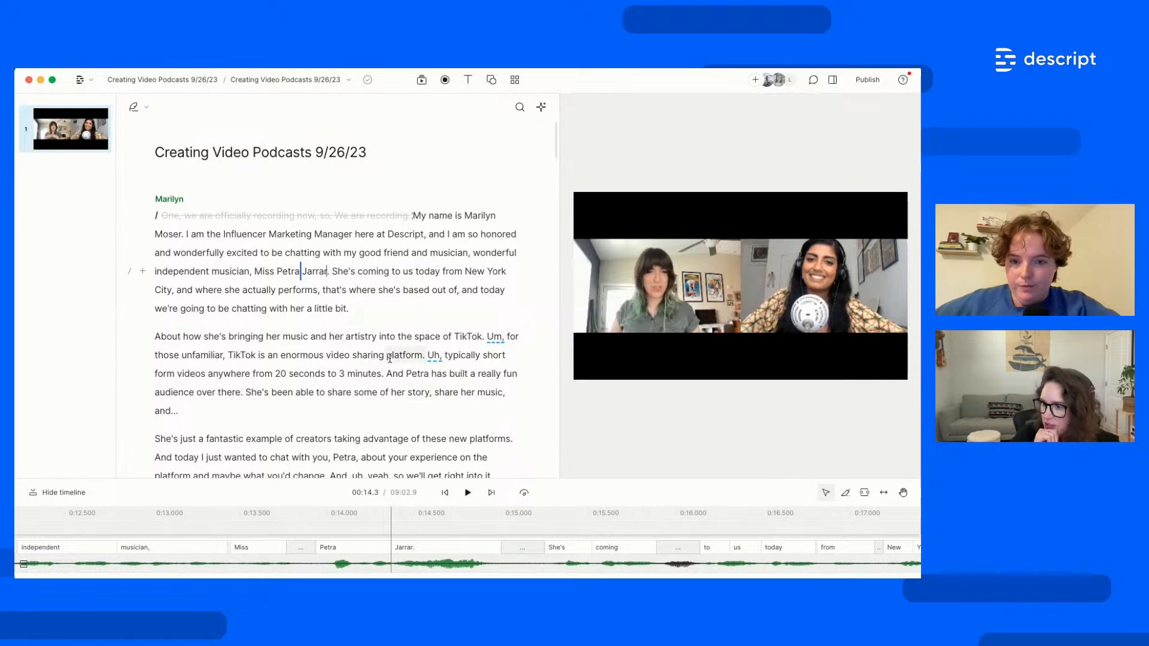
scroll(462, 413, down, 3)
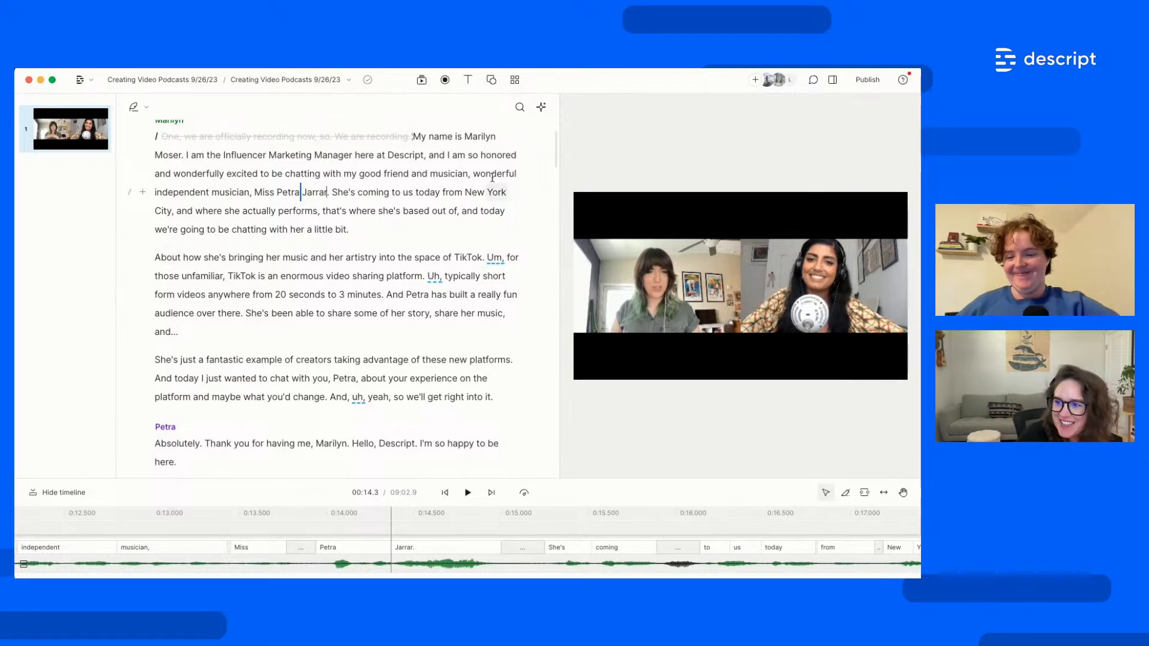
Run Remove filler words from the AI actions menu and expand the filler-word category list
right_click(491, 262)
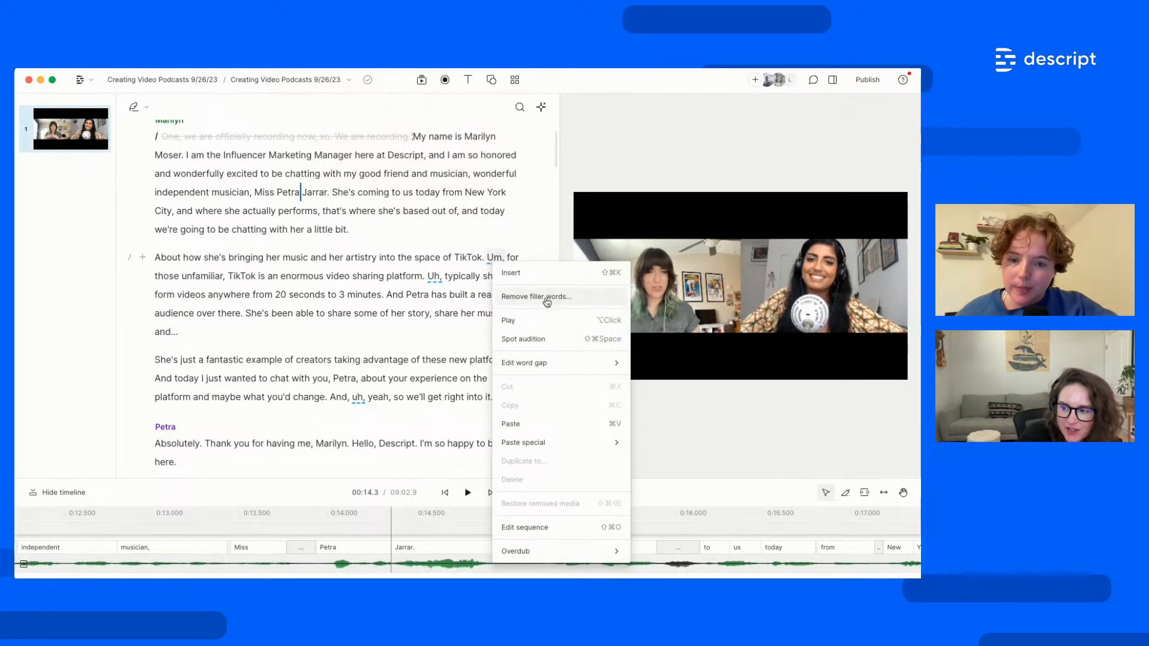
click(484, 242)
click(541, 114)
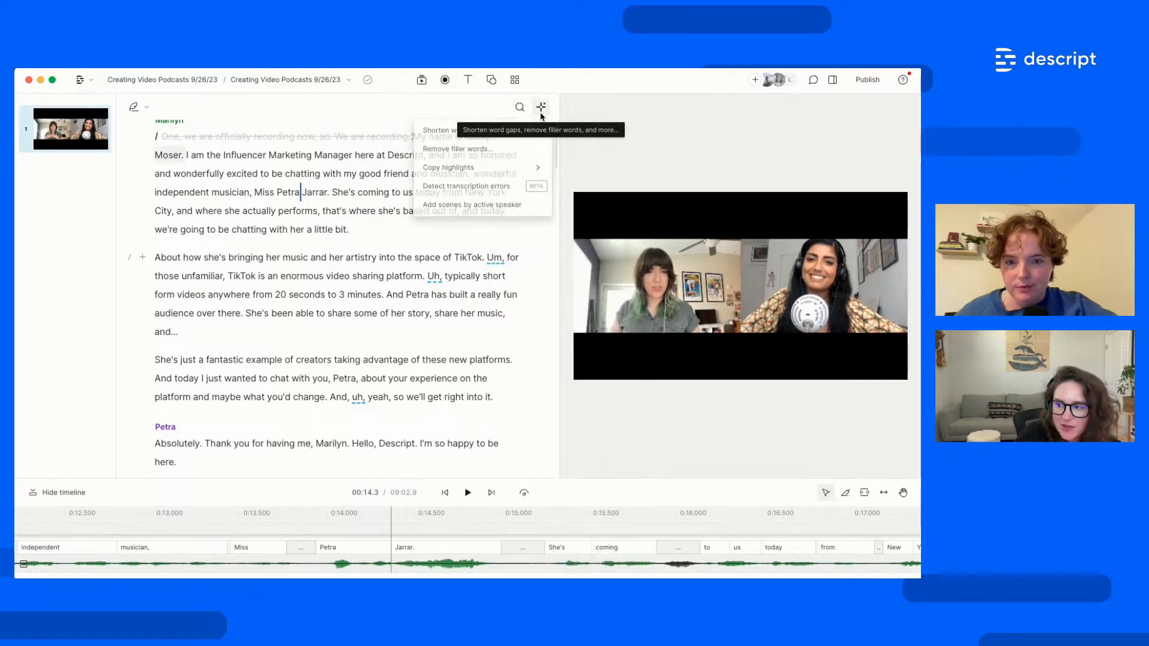
click(485, 153)
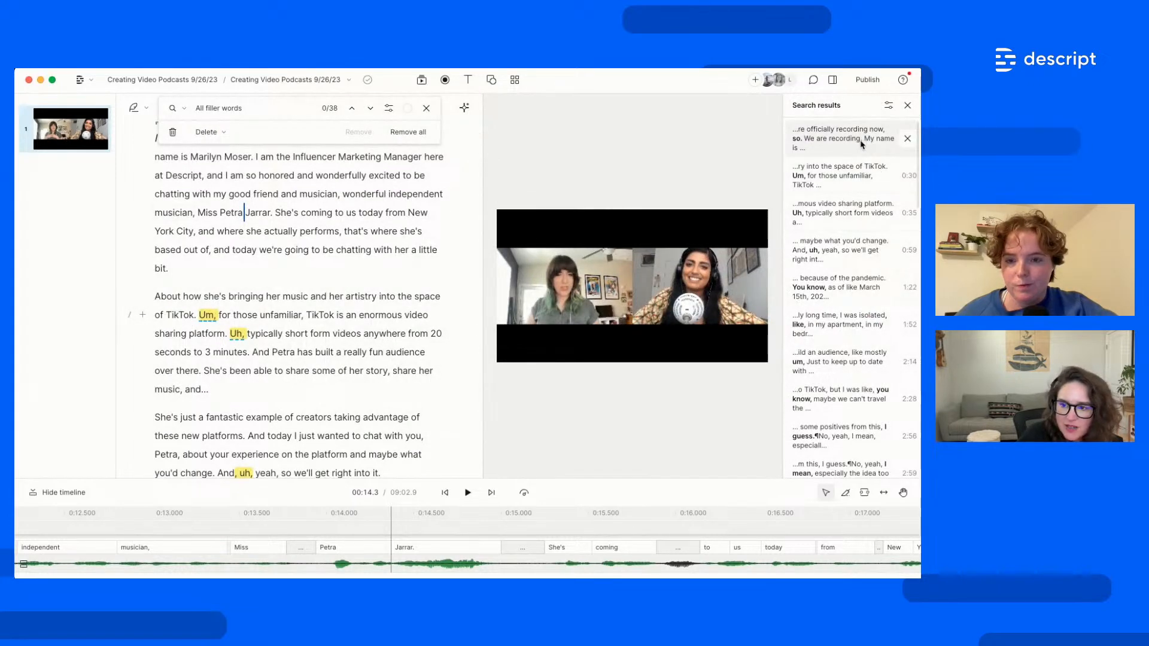
scroll(853, 433, down, 5)
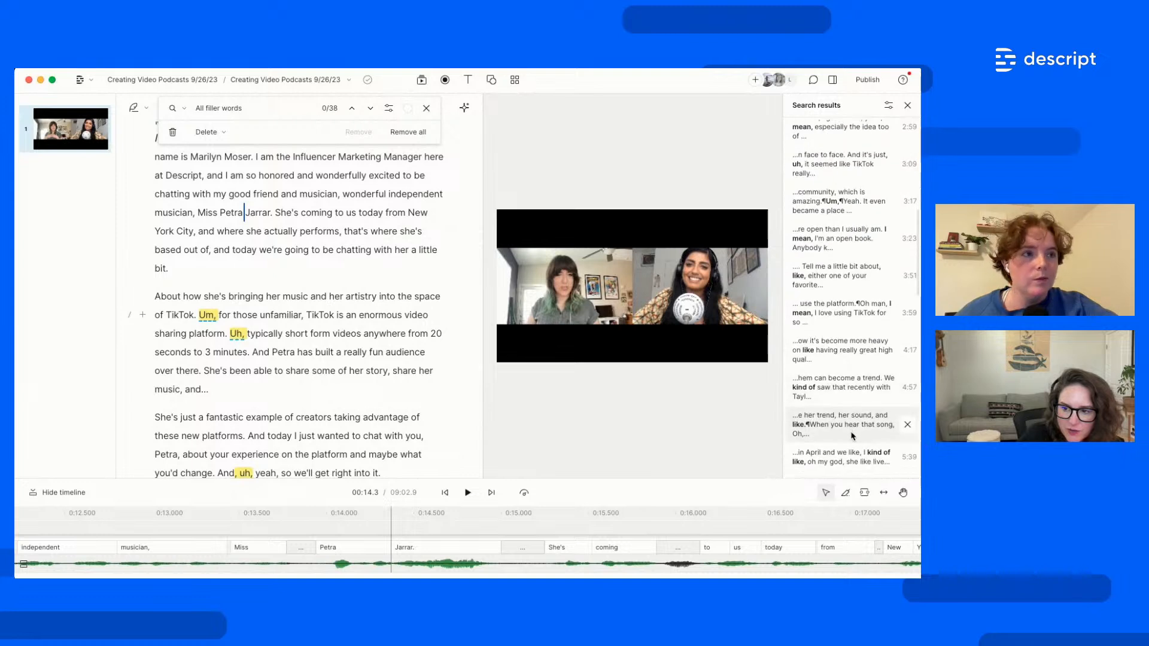
scroll(853, 423, up, 5)
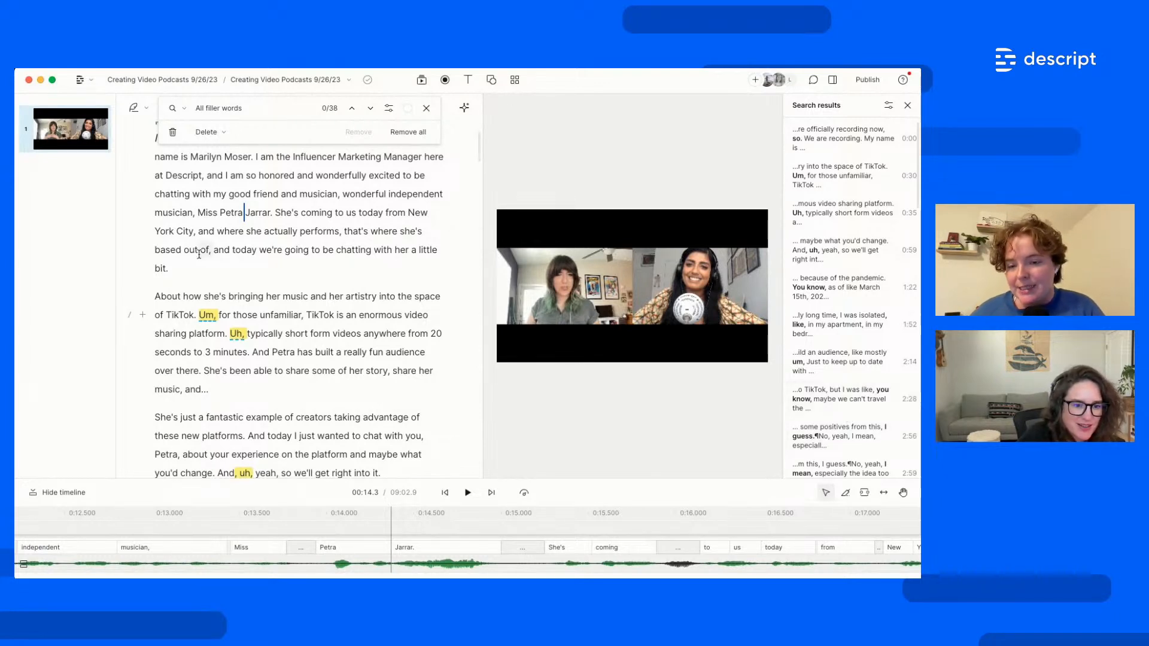
click(230, 108)
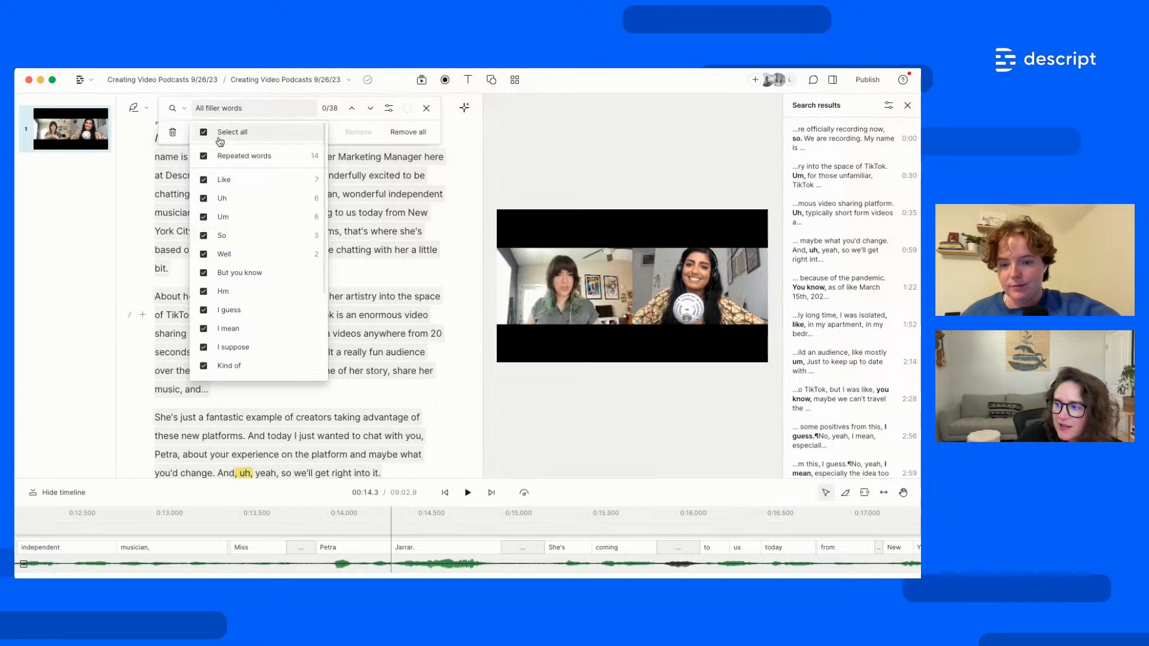
Limit the filler search to Repeated words, Like, Uh, Um, So and Well
click(228, 134)
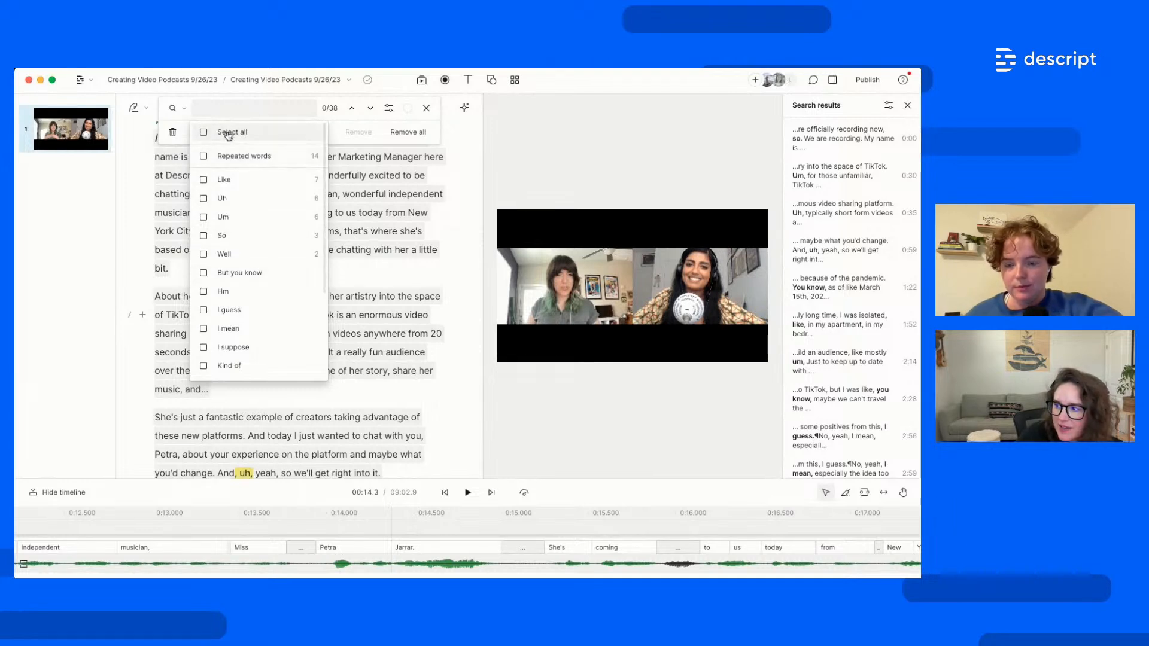
click(204, 156)
click(204, 180)
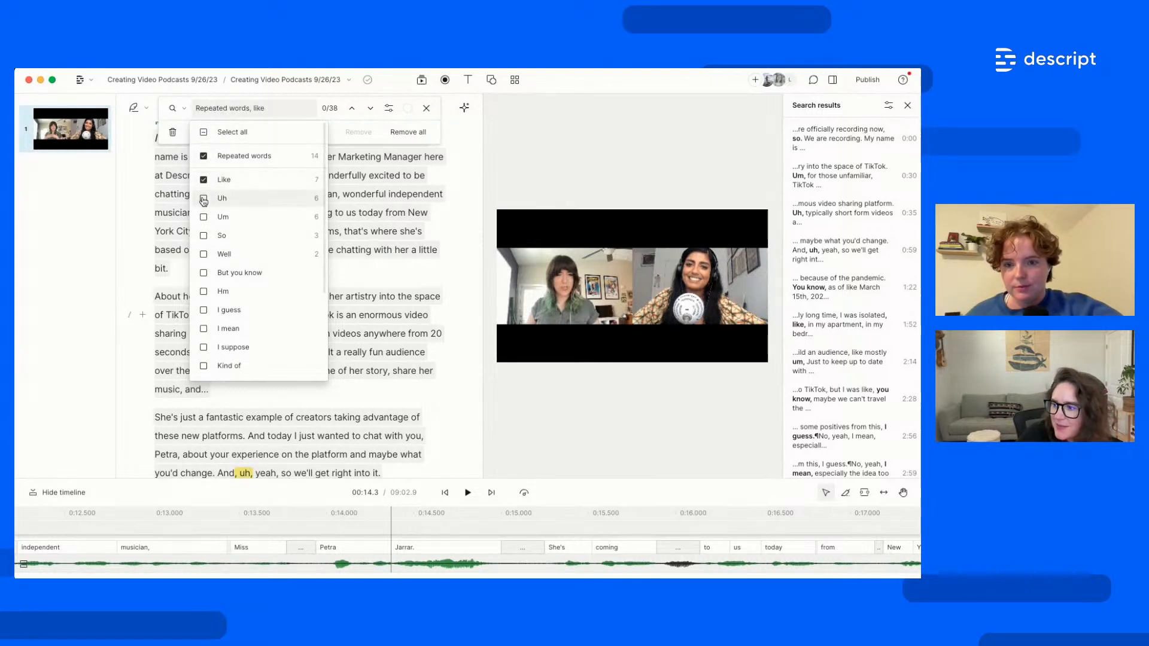
click(204, 198)
click(204, 216)
click(203, 235)
click(203, 254)
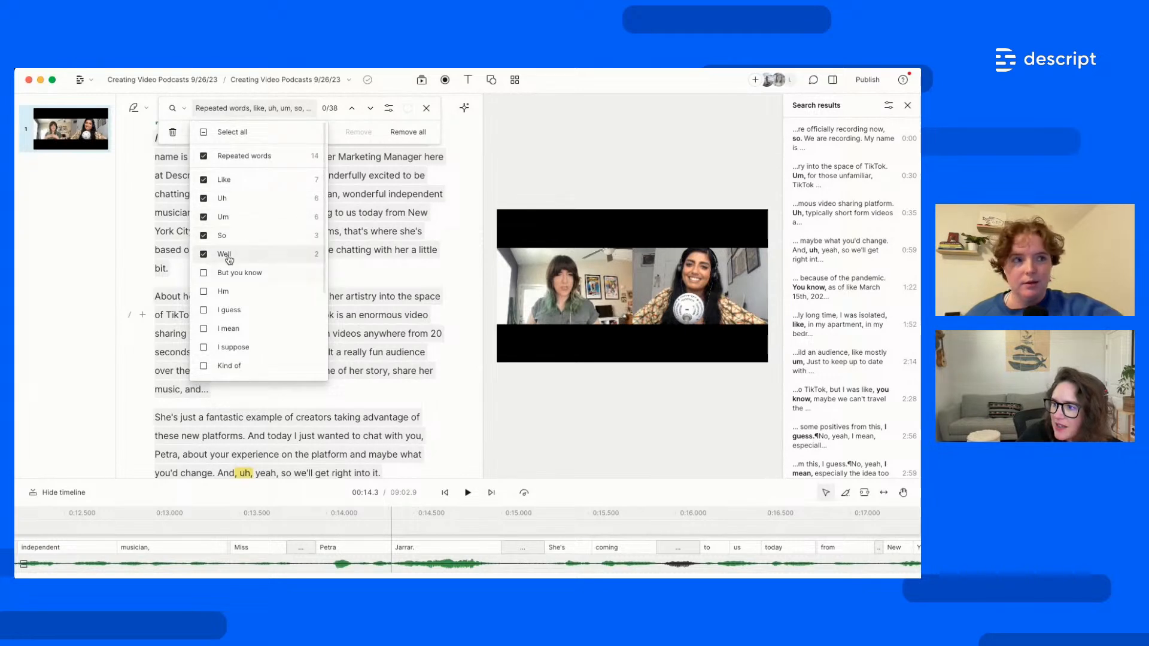
click(335, 136)
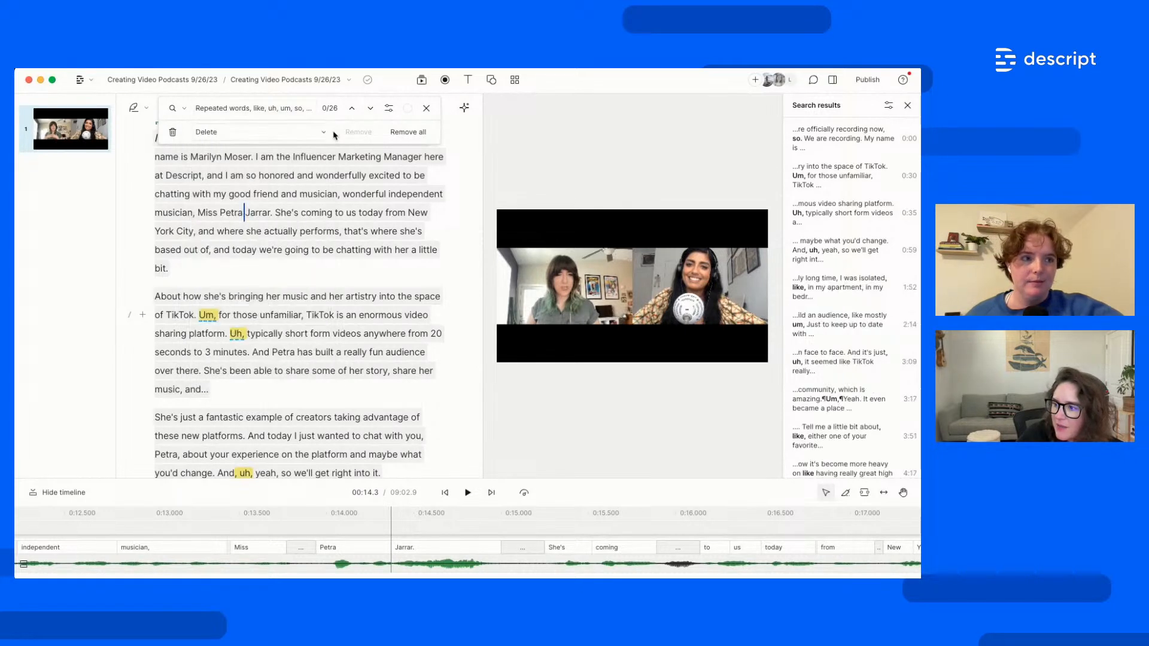
Set the action to Ignore and apply it to all 26 matches
click(257, 135)
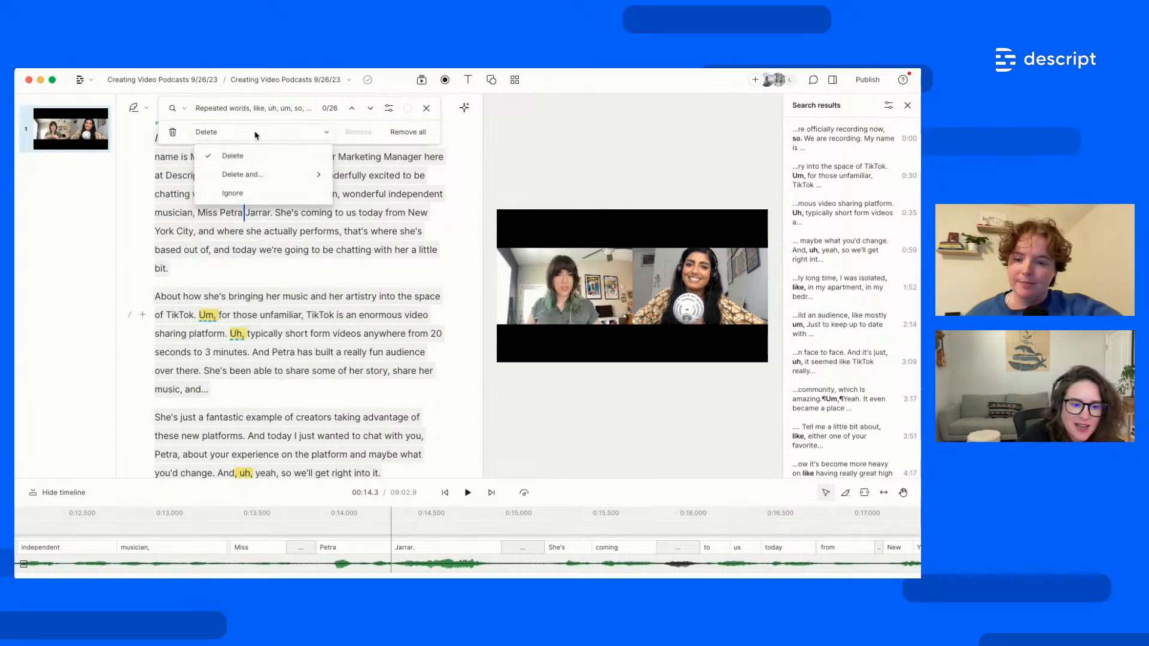
click(249, 191)
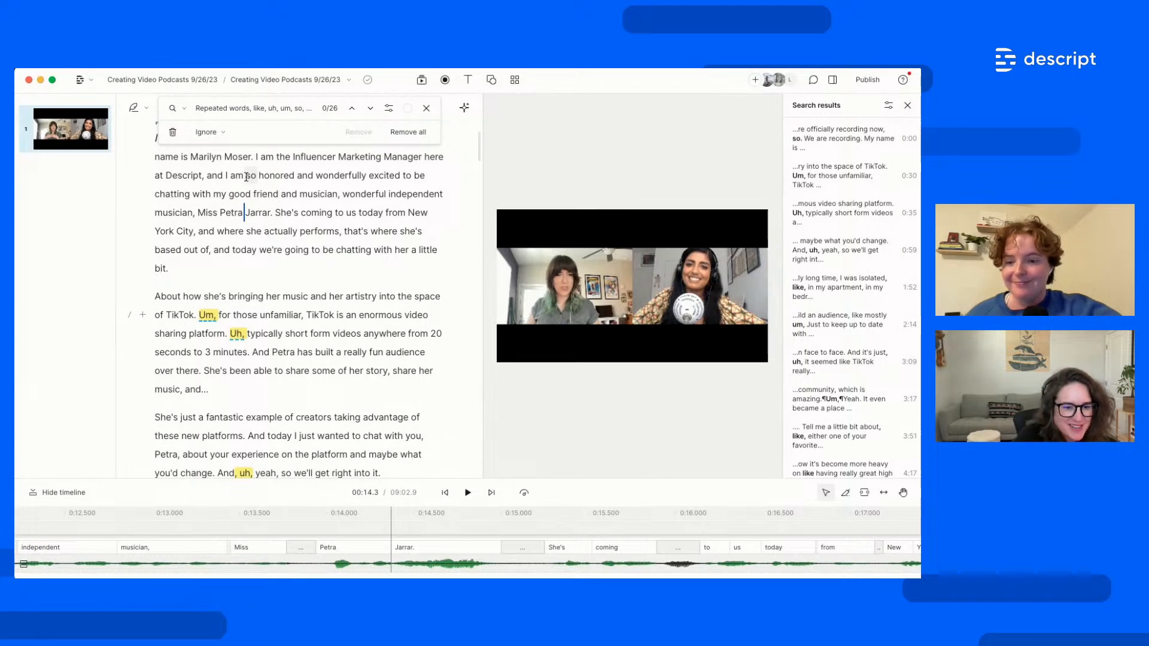
click(296, 111)
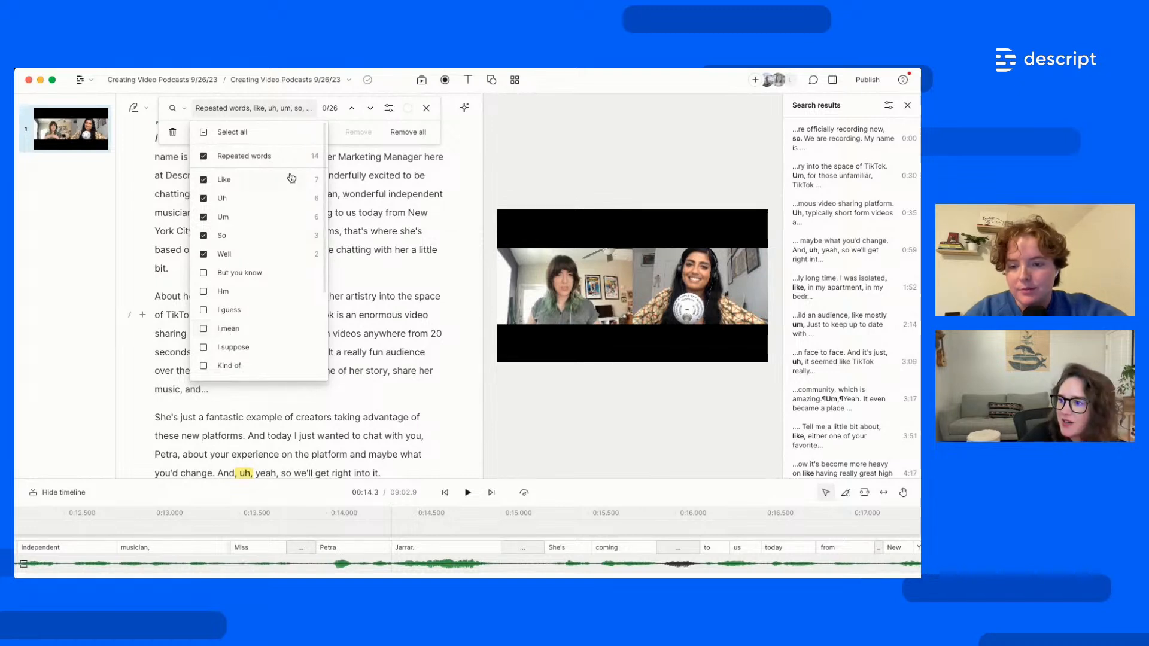
click(342, 135)
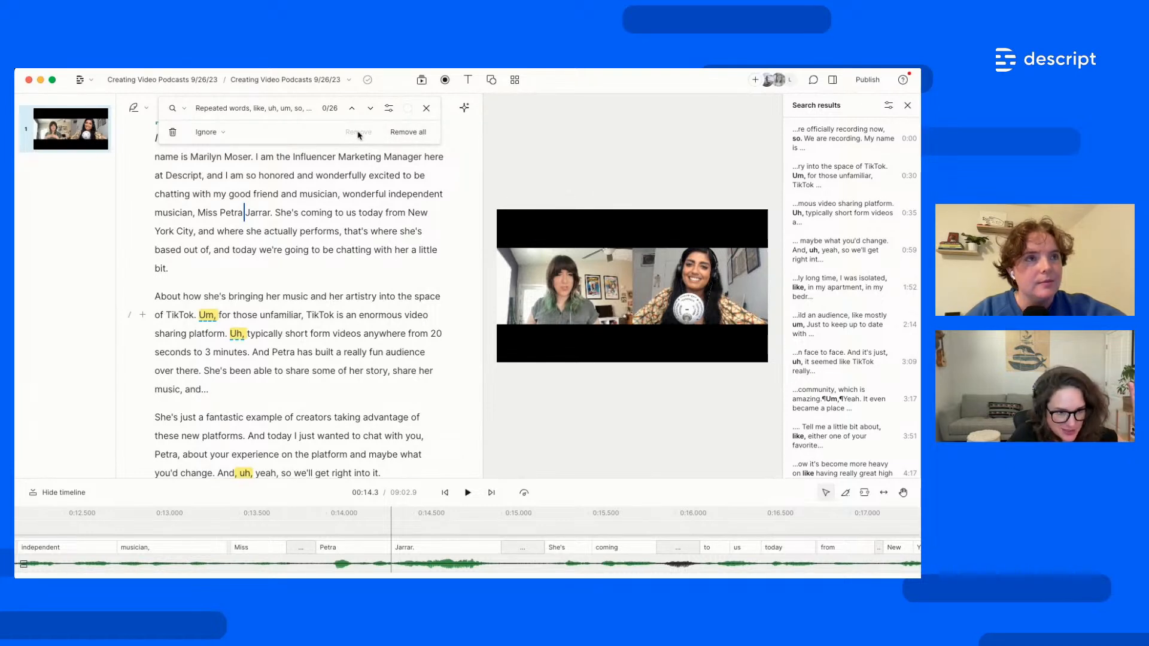
click(422, 133)
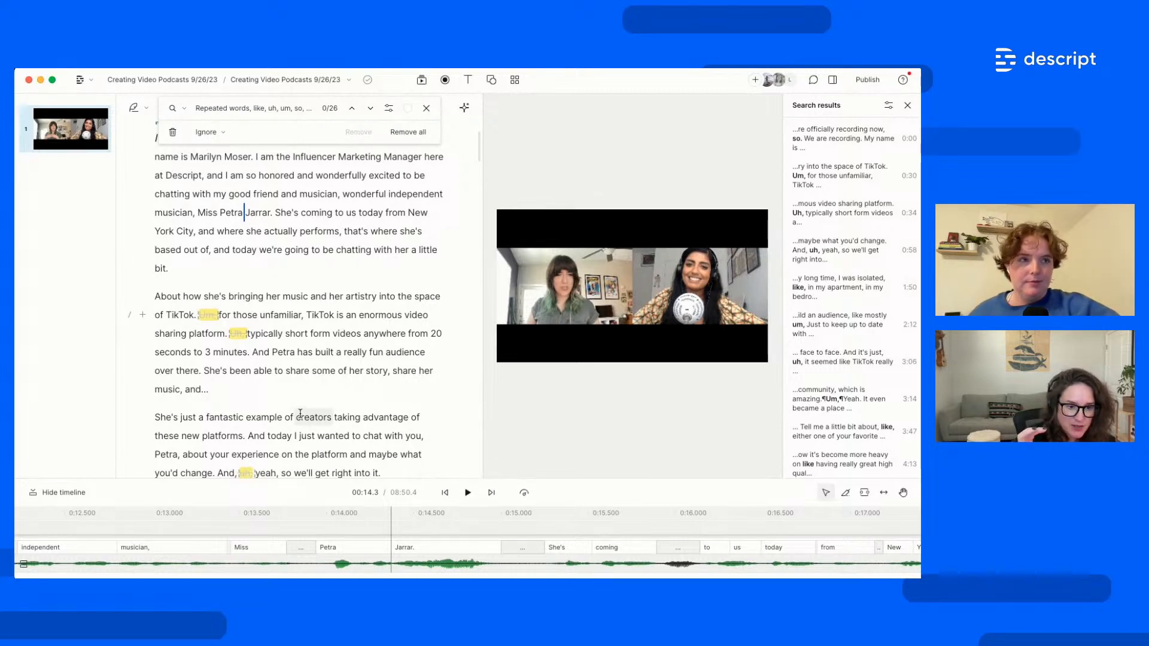
Play the TikTok paragraph from 'About' to hear it without the fillers
scroll(300, 413, up, 3)
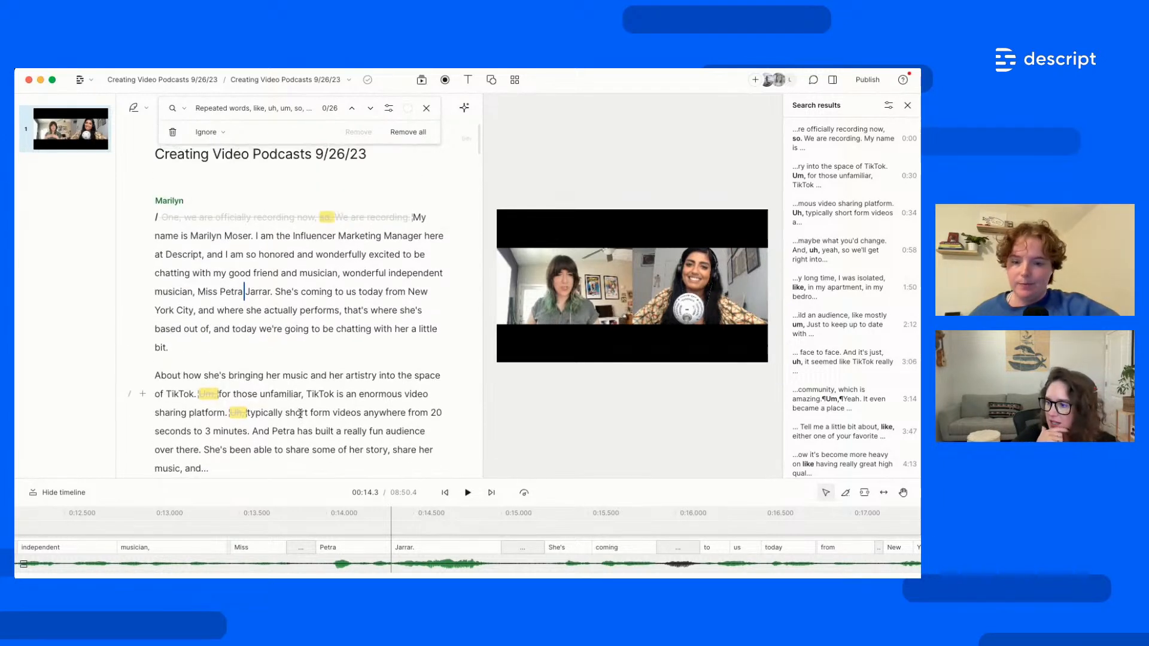
scroll(300, 413, down, 4)
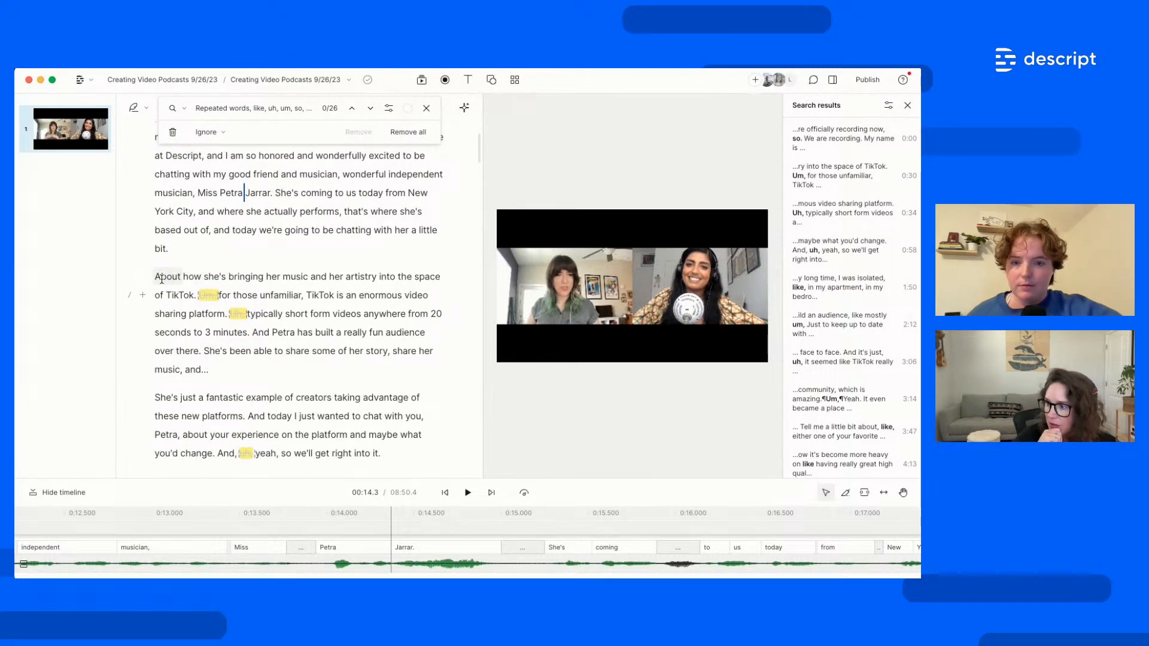
click(161, 278)
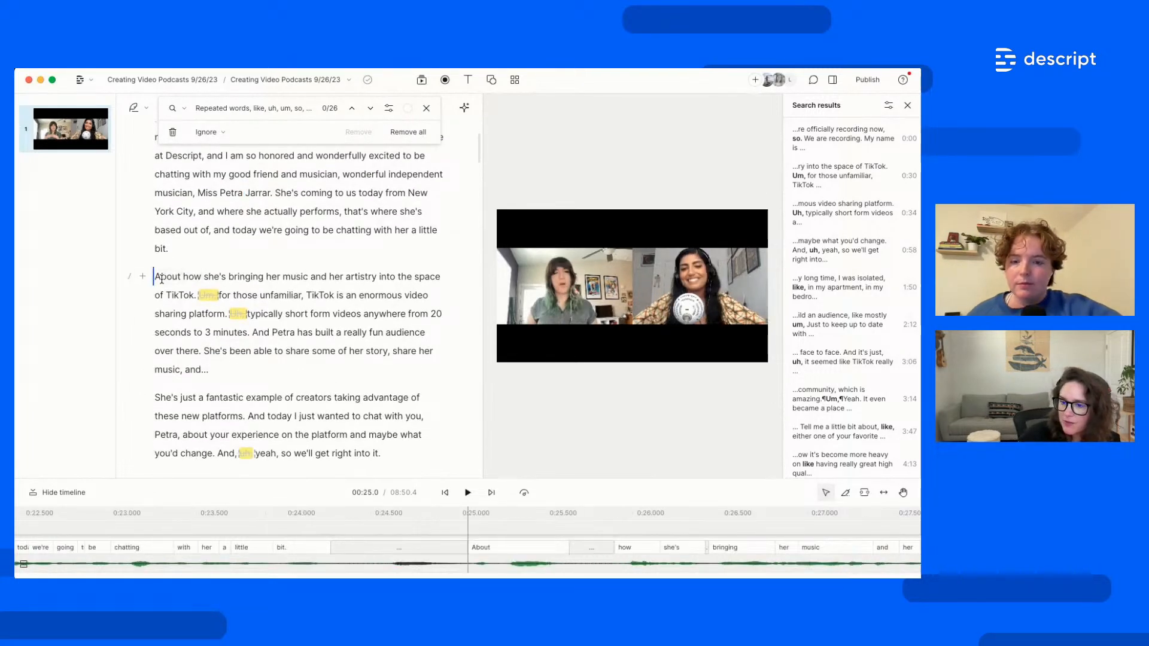
key(space)
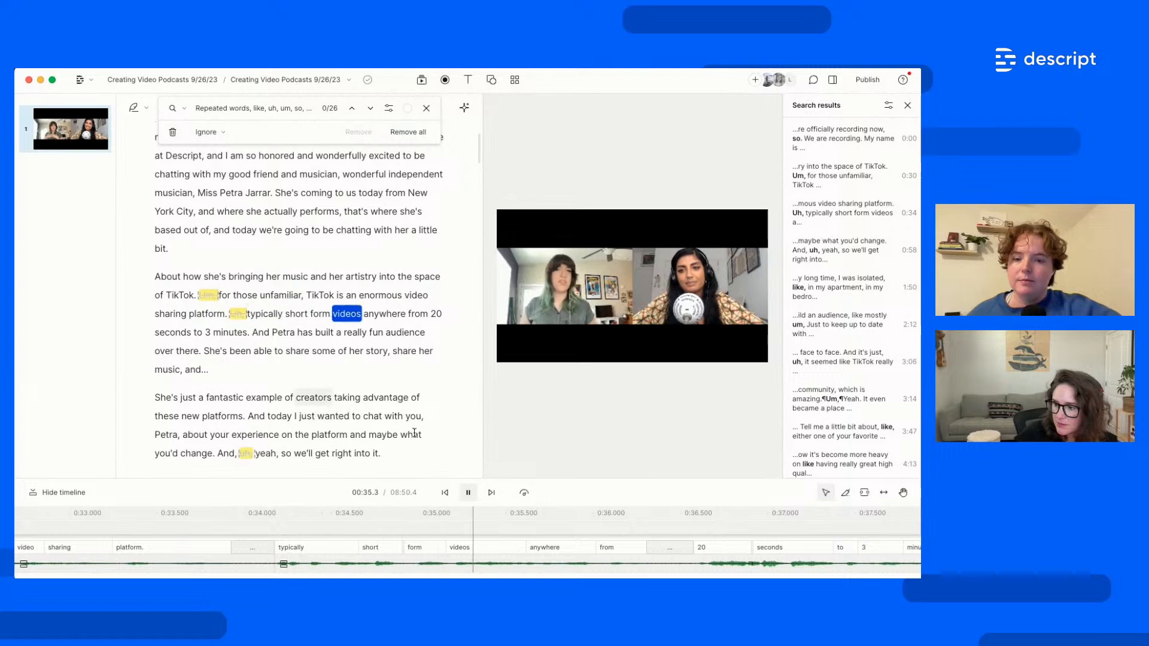
key(space)
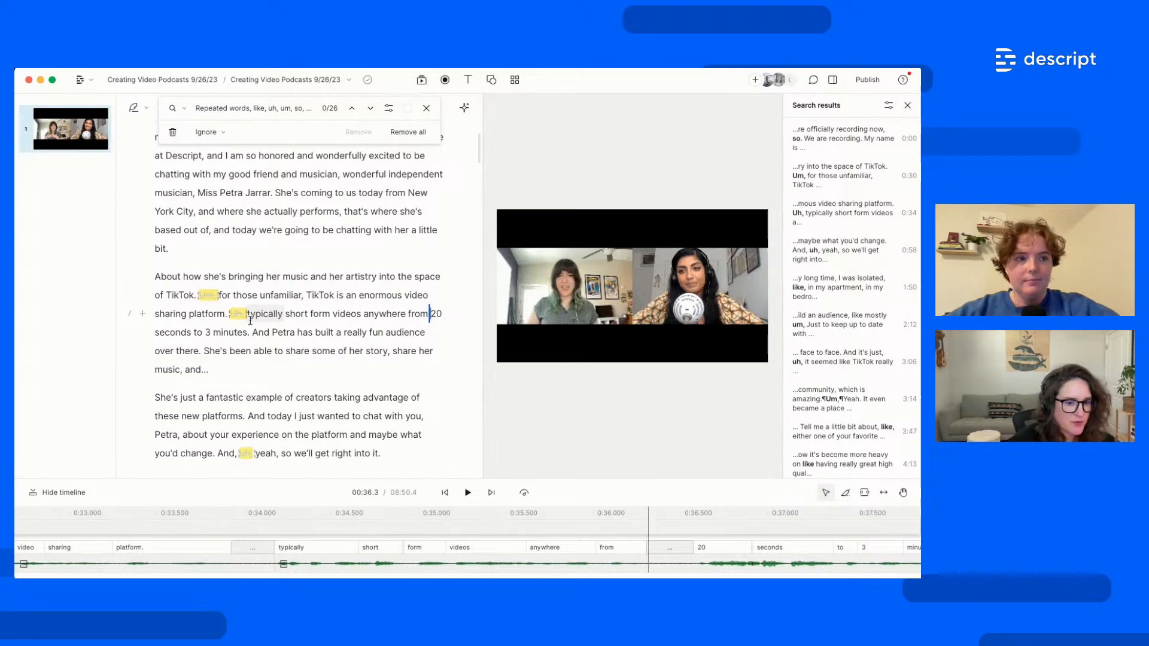
Enlarge the timeline area with the playhead just before 'typically'
click(248, 314)
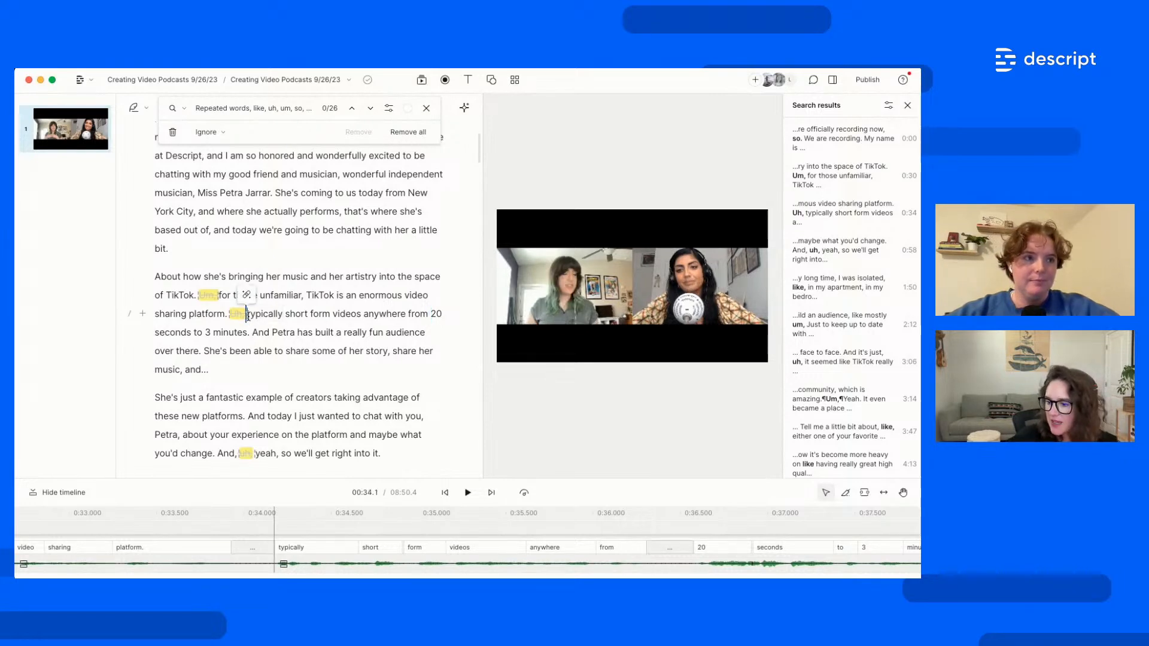
drag(386, 479, 386, 446)
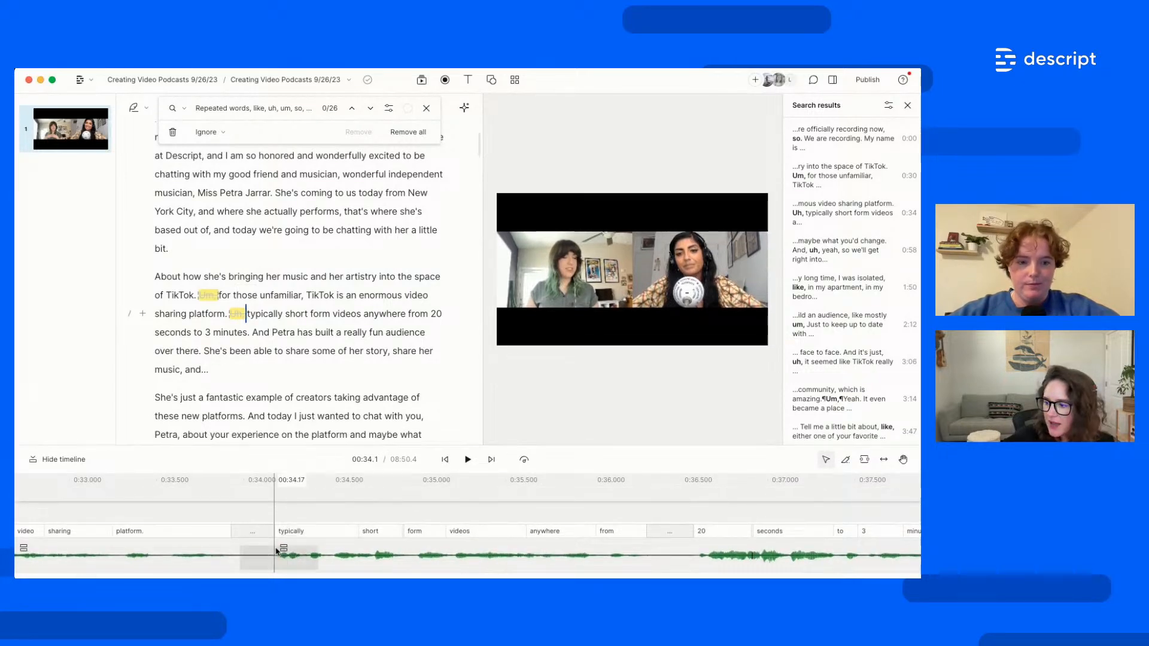
drag(351, 445, 350, 365)
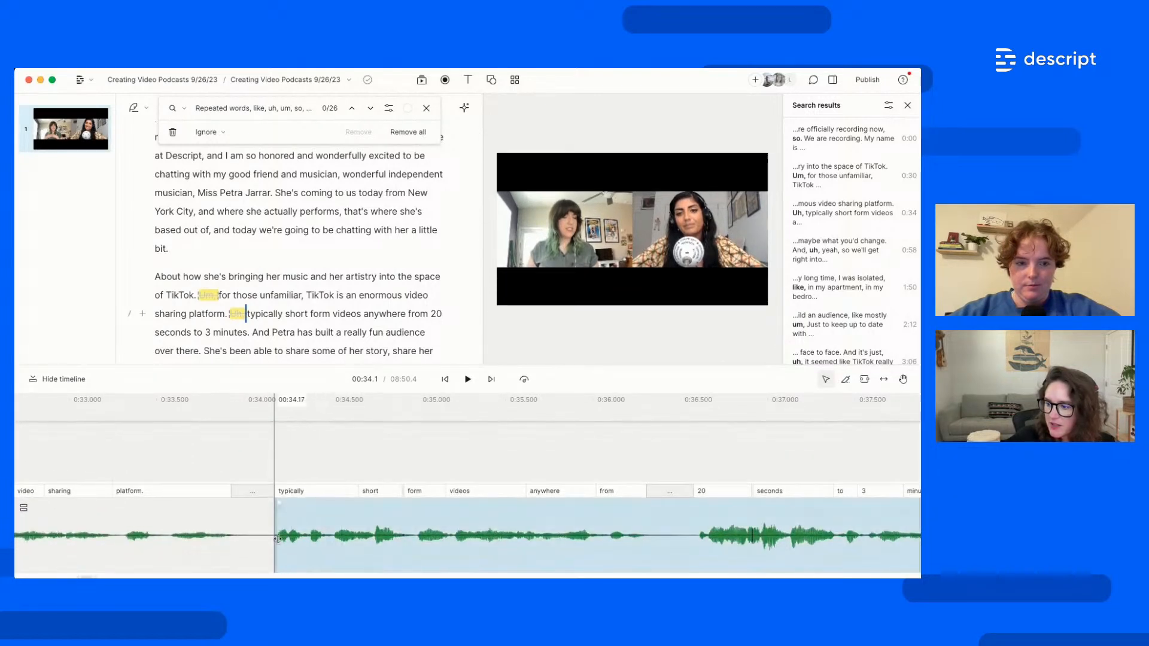
Re-trim the clip's start edge before 'typically', just after the removed 'Uh,'
mouse_move(277, 538)
mouse_down()
mouse_move(140, 538)
mouse_move(267, 536)
mouse_up()
scroll(268, 536, up, 5)
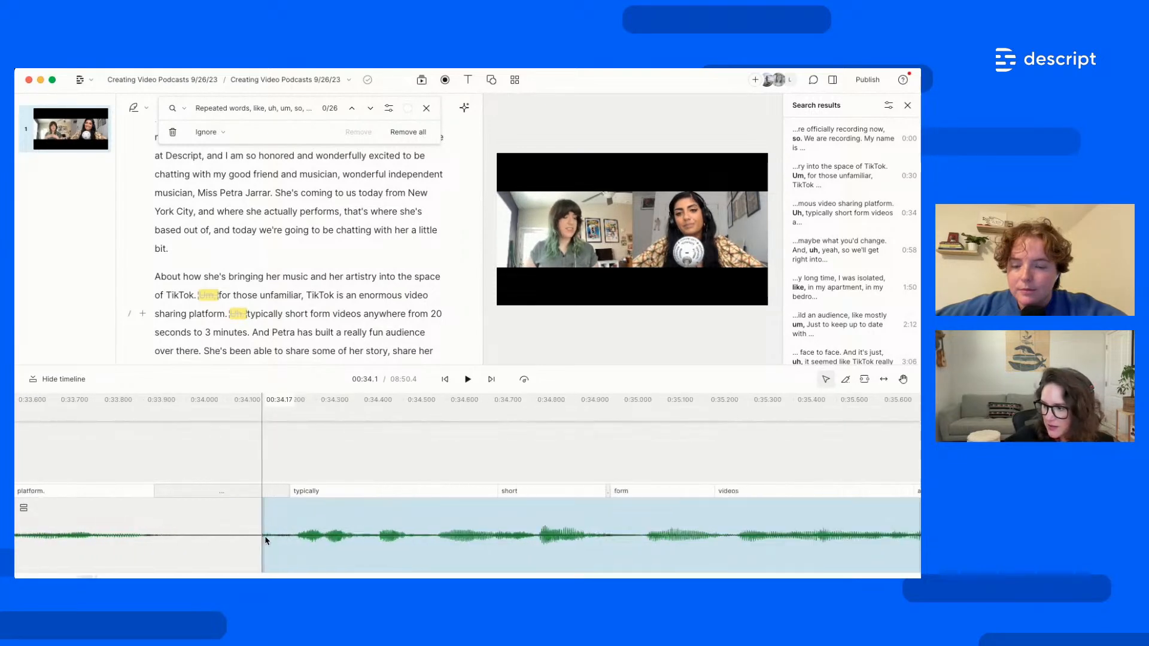
drag(264, 549, 268, 549)
scroll(311, 554, down, 4)
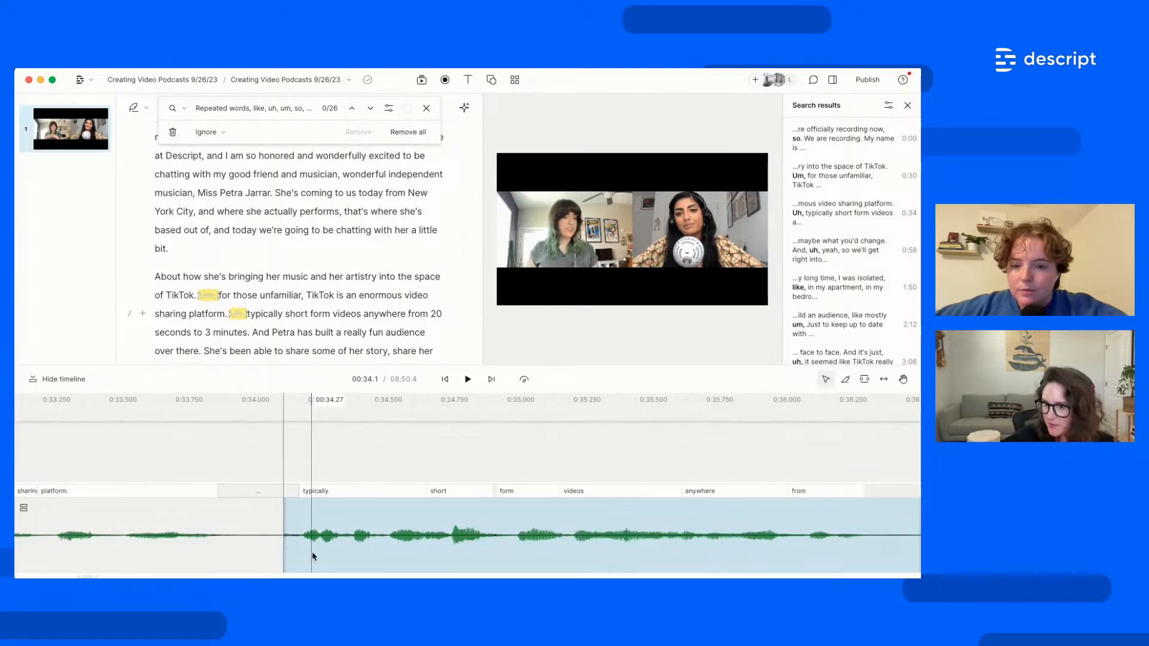
click(312, 557)
click(247, 314)
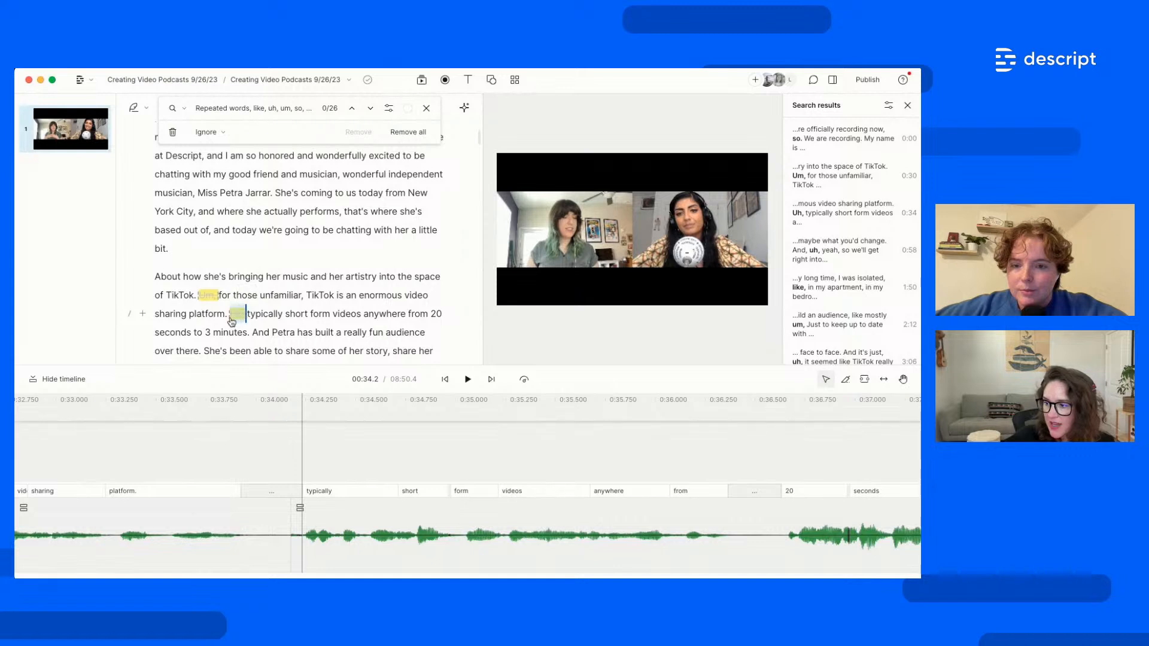
click(231, 322)
Toggle Ignore off and back on for 'Uh,' so it stays cut
click(269, 296)
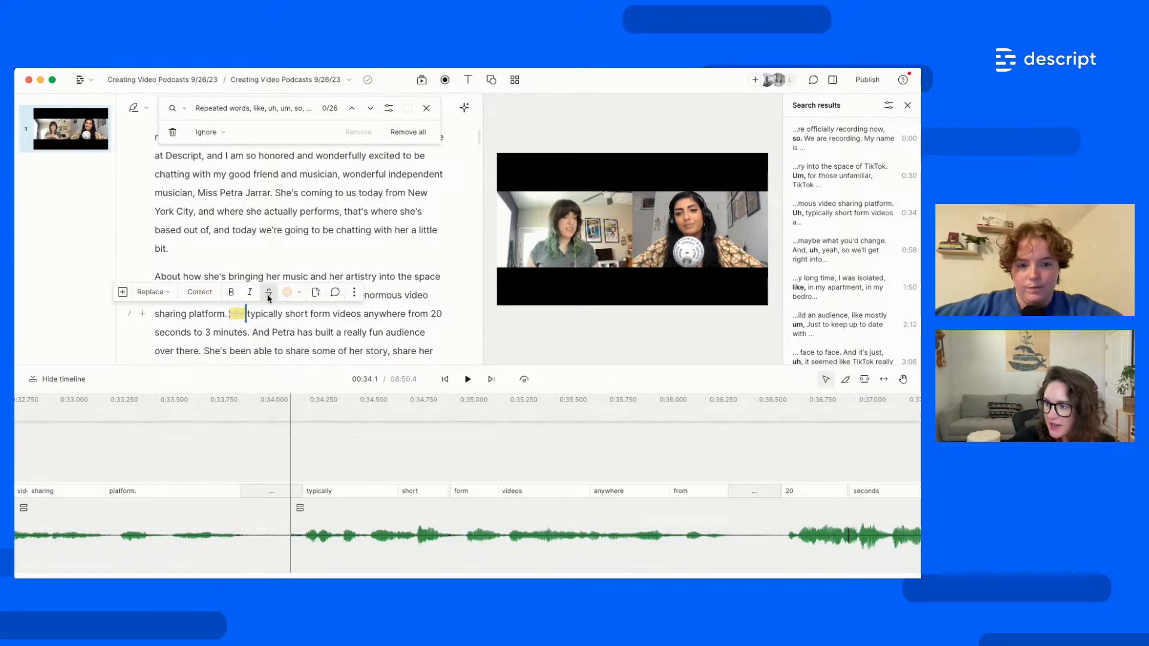
click(269, 294)
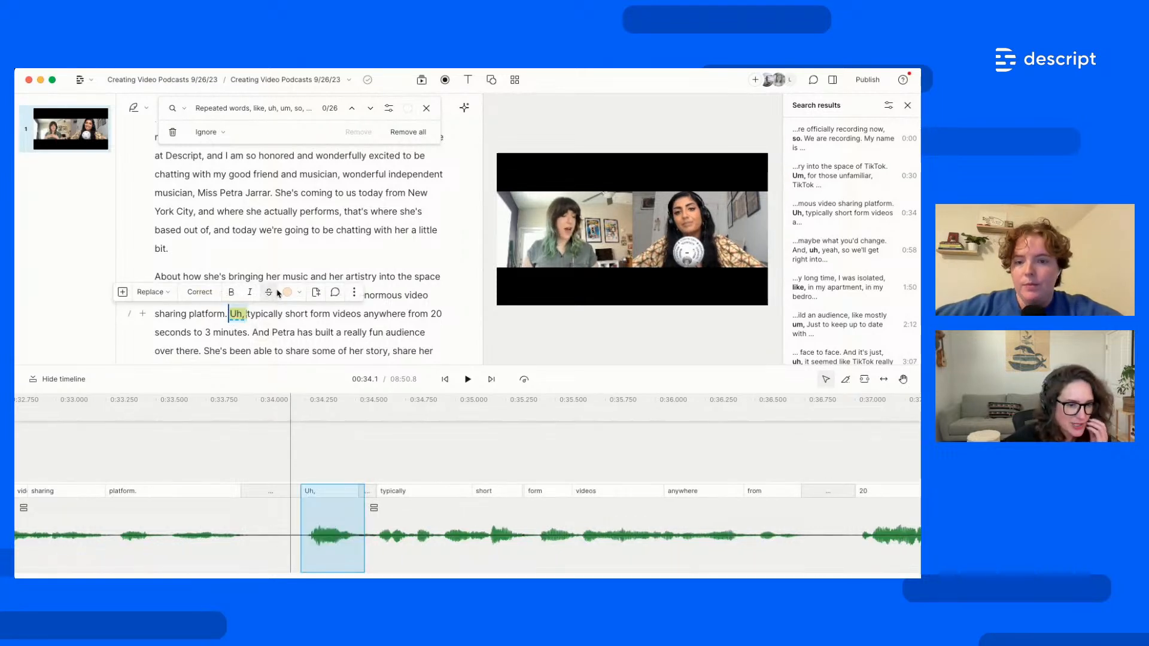
click(277, 292)
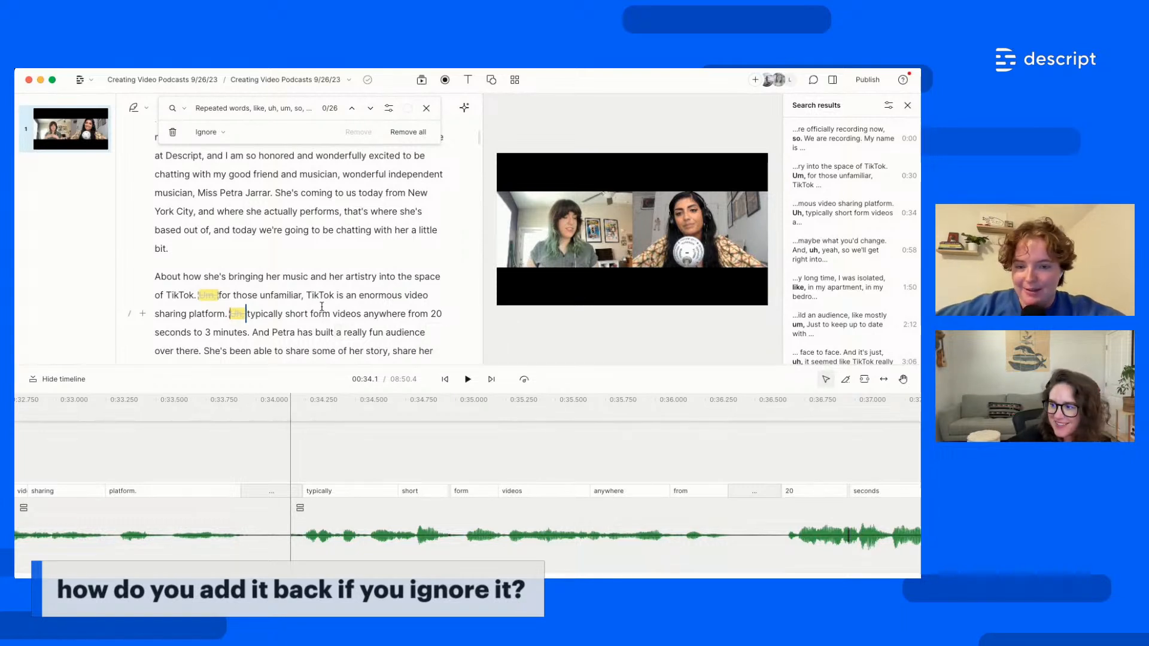
drag(242, 318, 231, 321)
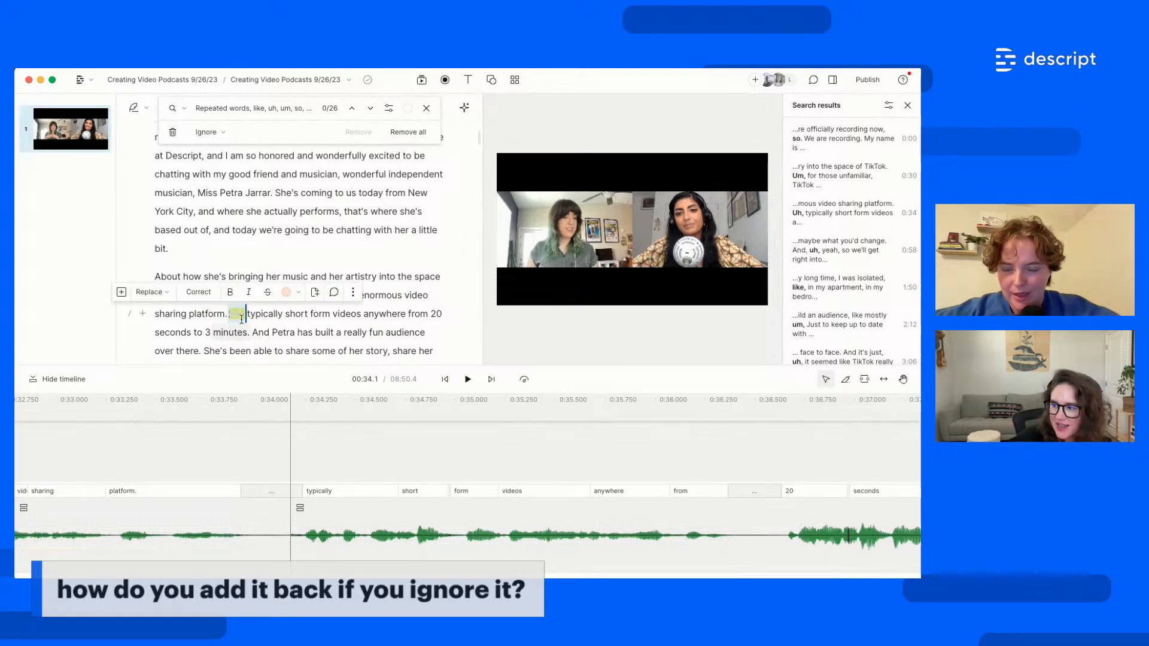
click(239, 315)
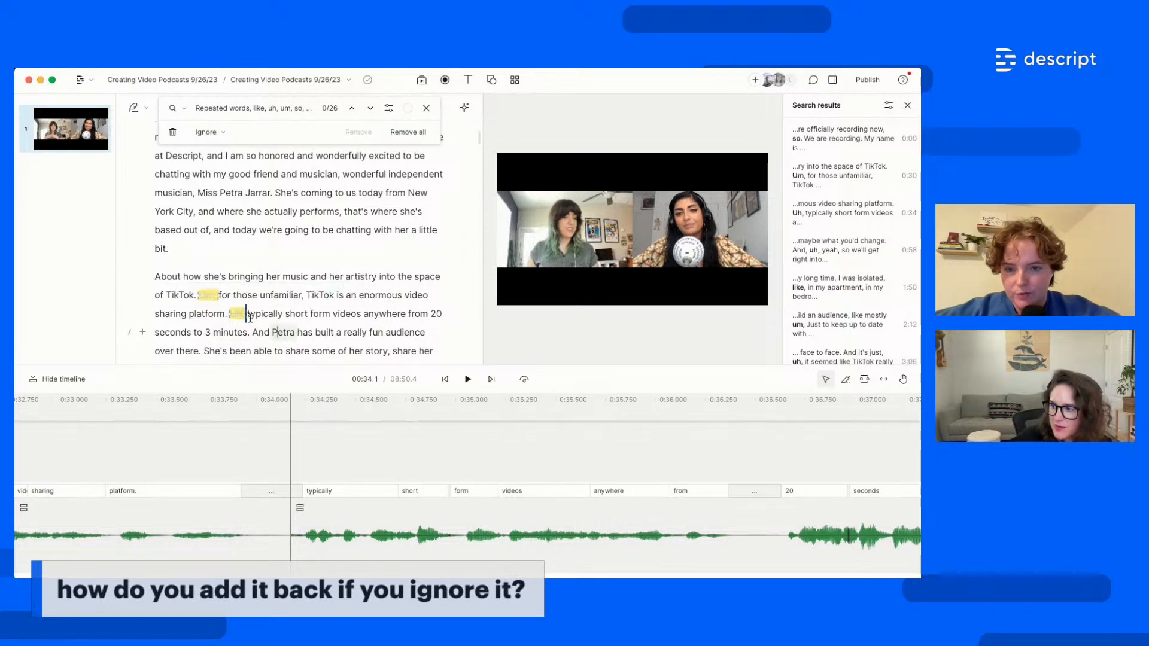
Restore 'Um,' after TikTok, shrink the timeline, and close the filler-word search
double_click(209, 296)
click(240, 277)
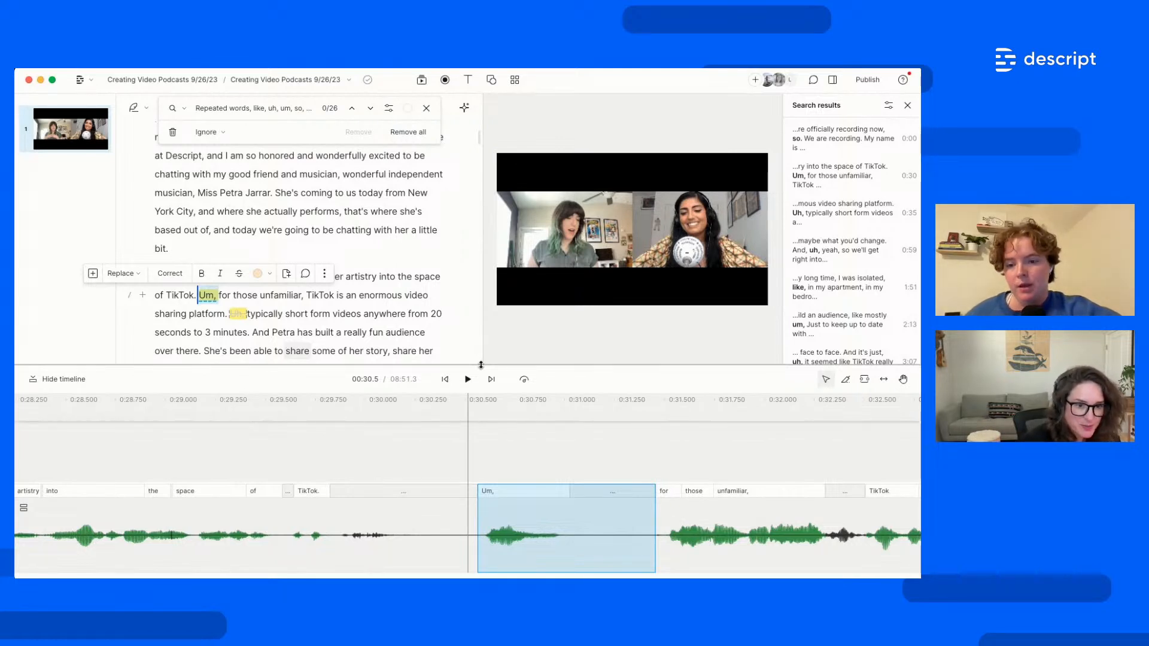
drag(480, 365, 487, 454)
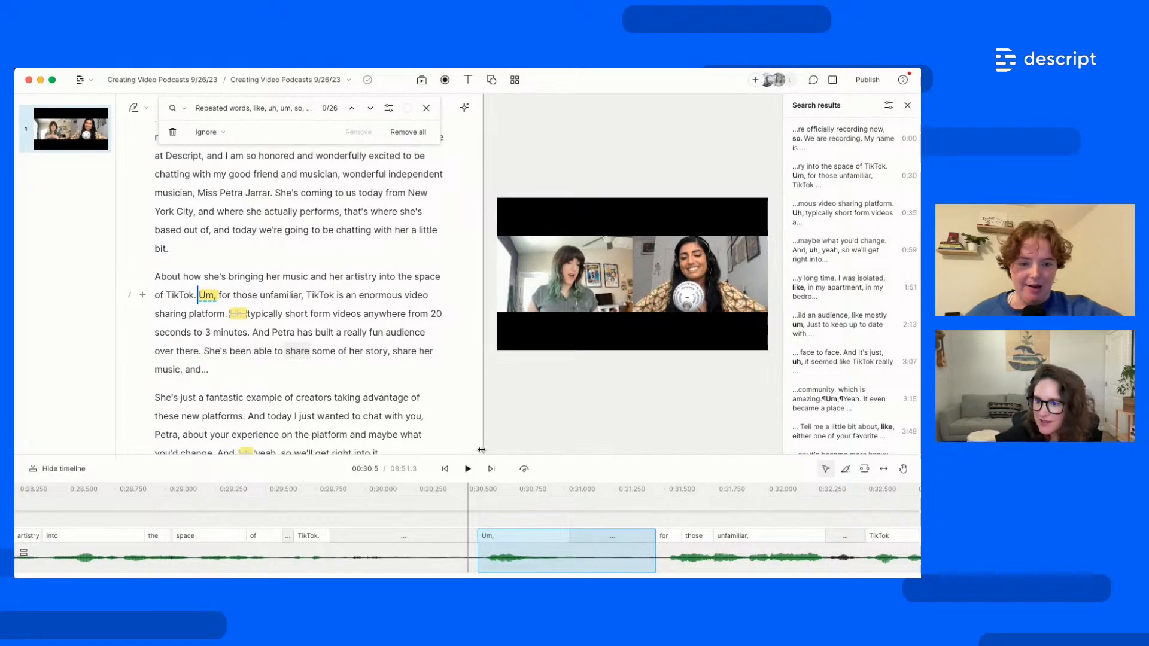
click(427, 108)
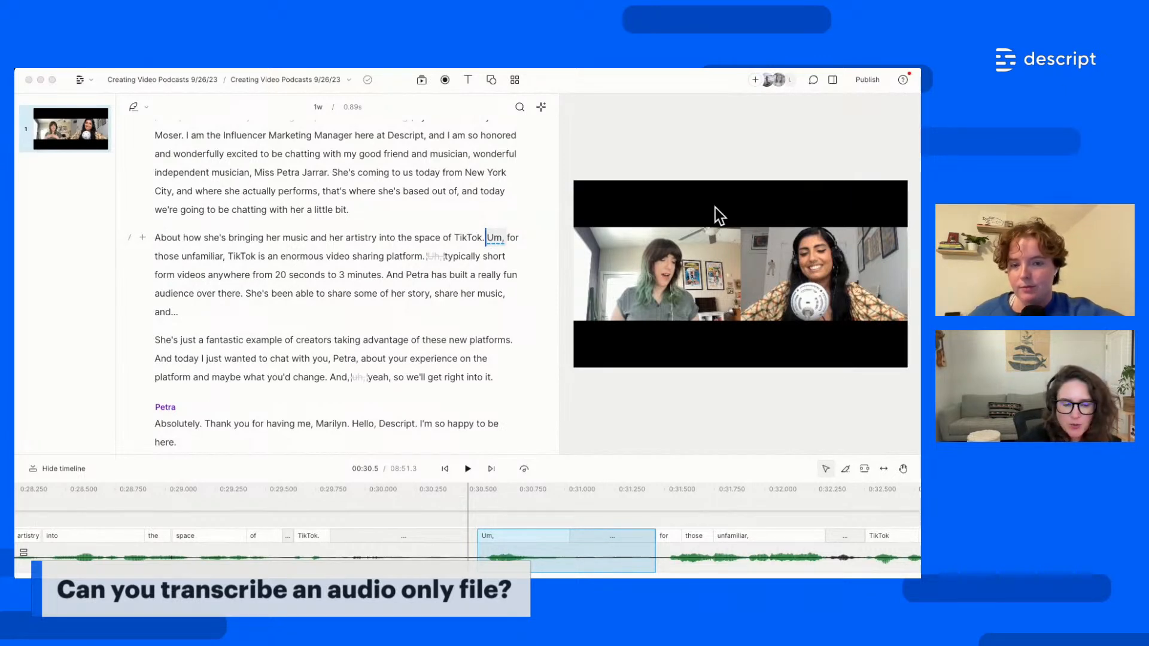
Add a new composition and name it 'Audio only'
click(451, 232)
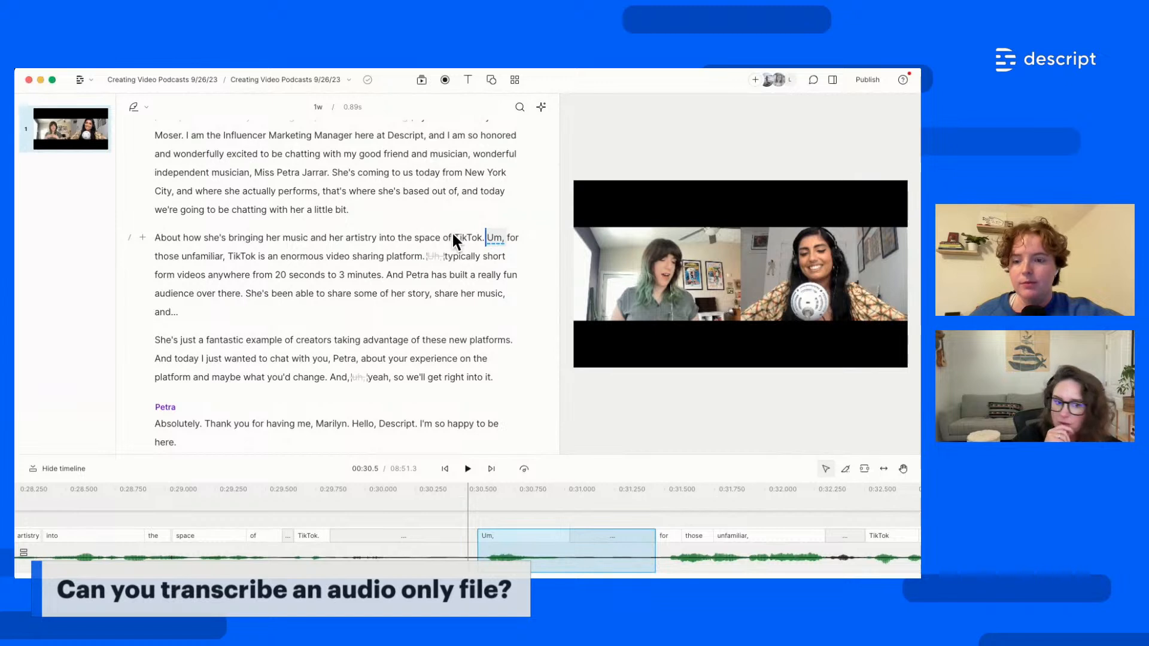
click(347, 82)
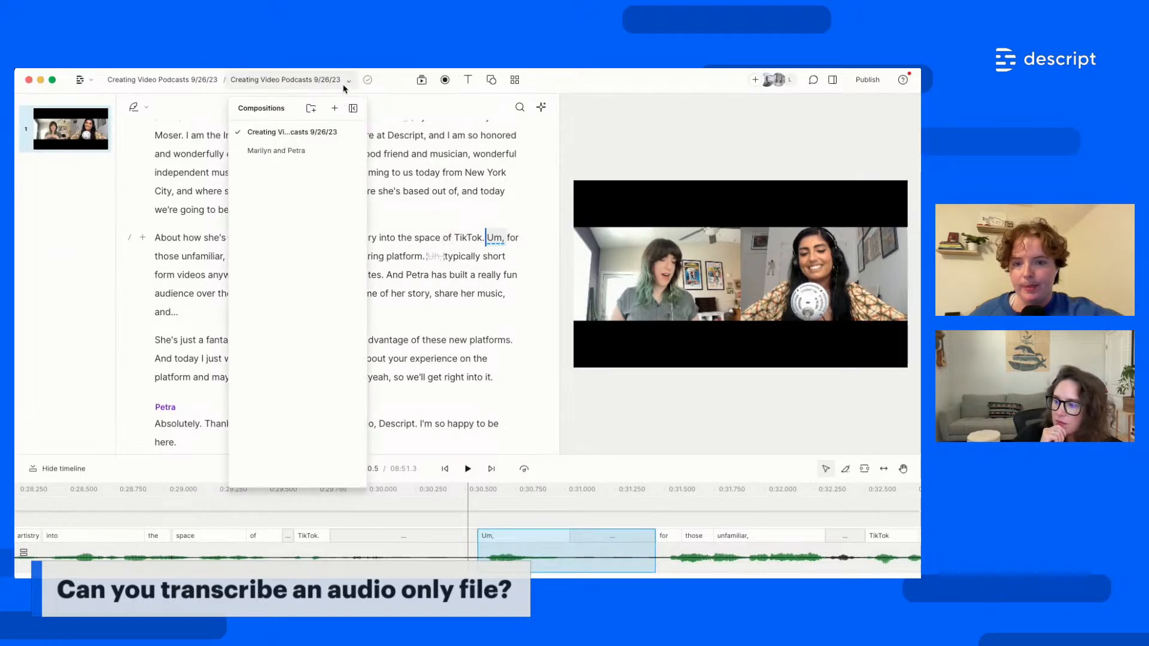
click(333, 108)
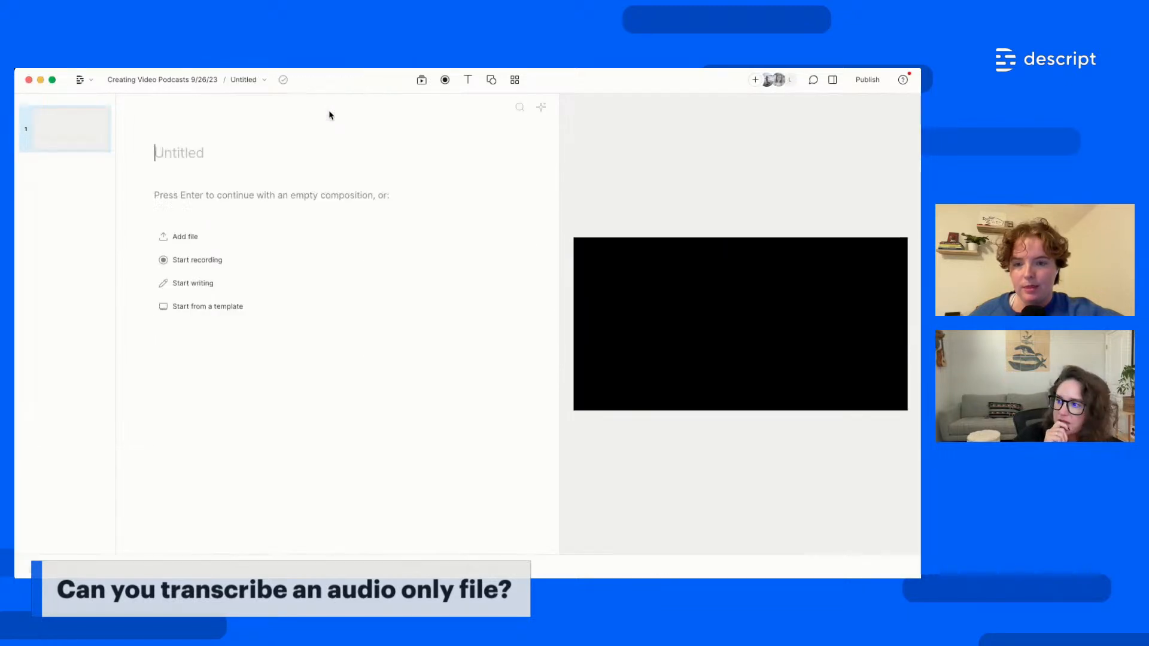
text(Audi)
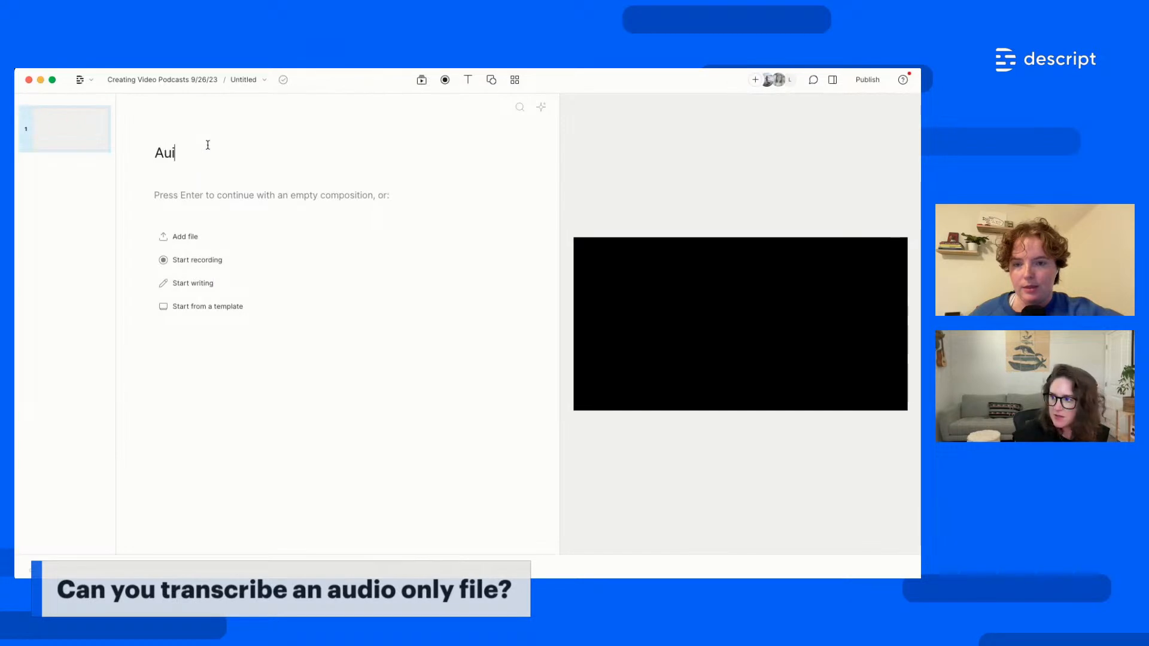
text(o only)
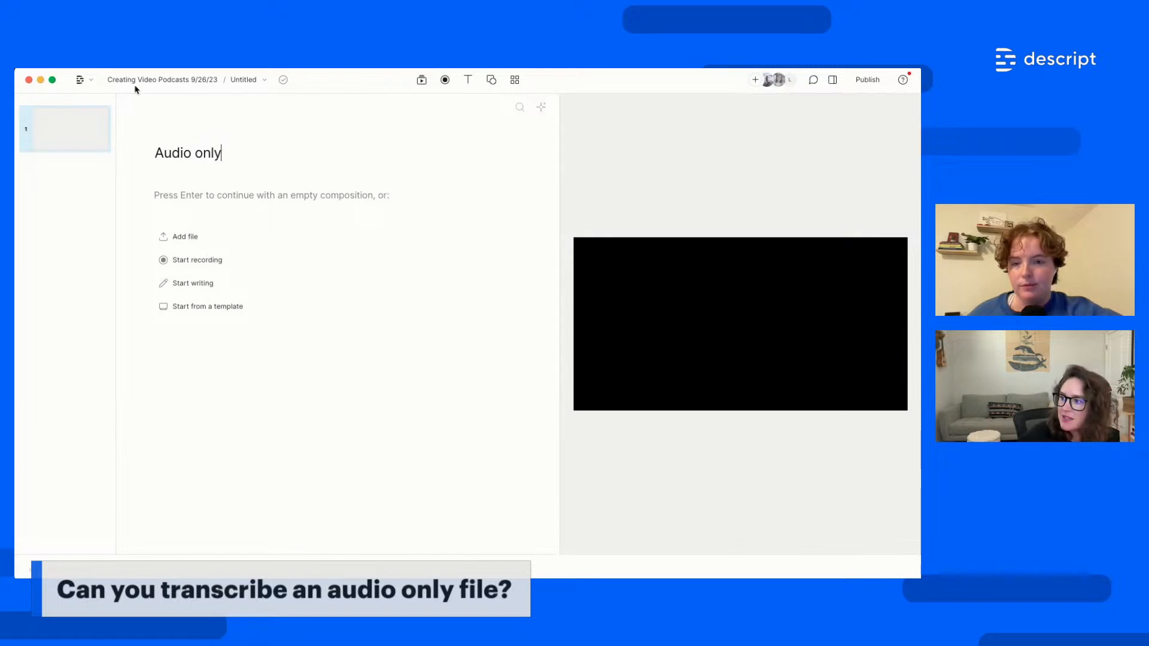
Set the 'Audio only' composition to audio only from its options menu
click(265, 83)
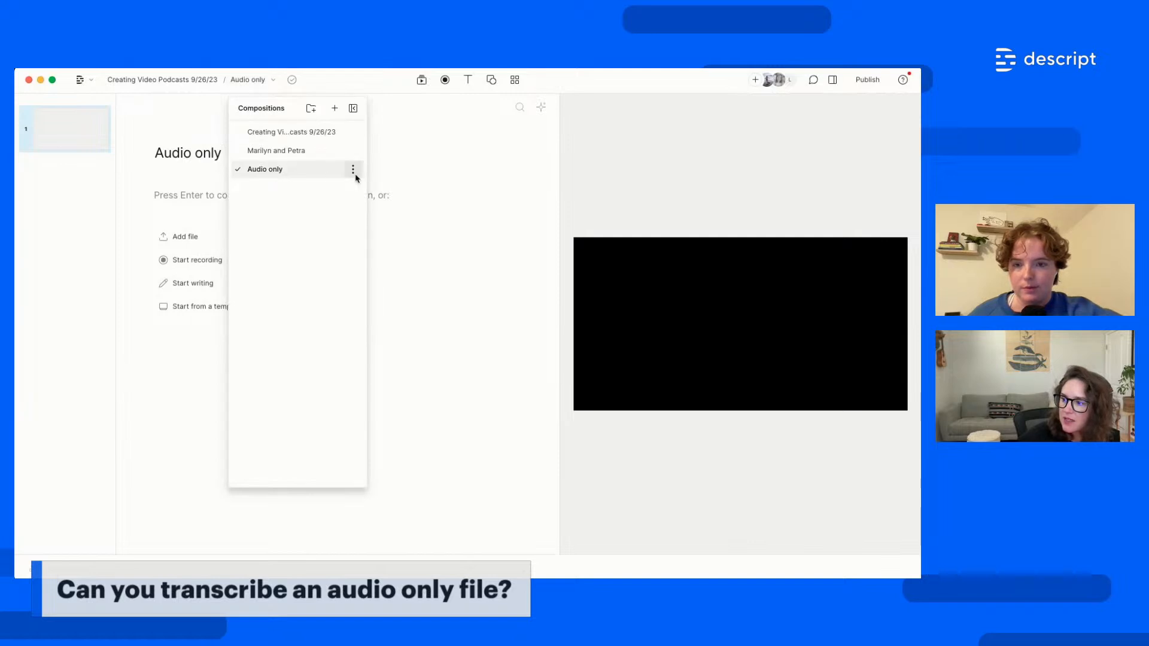
click(353, 170)
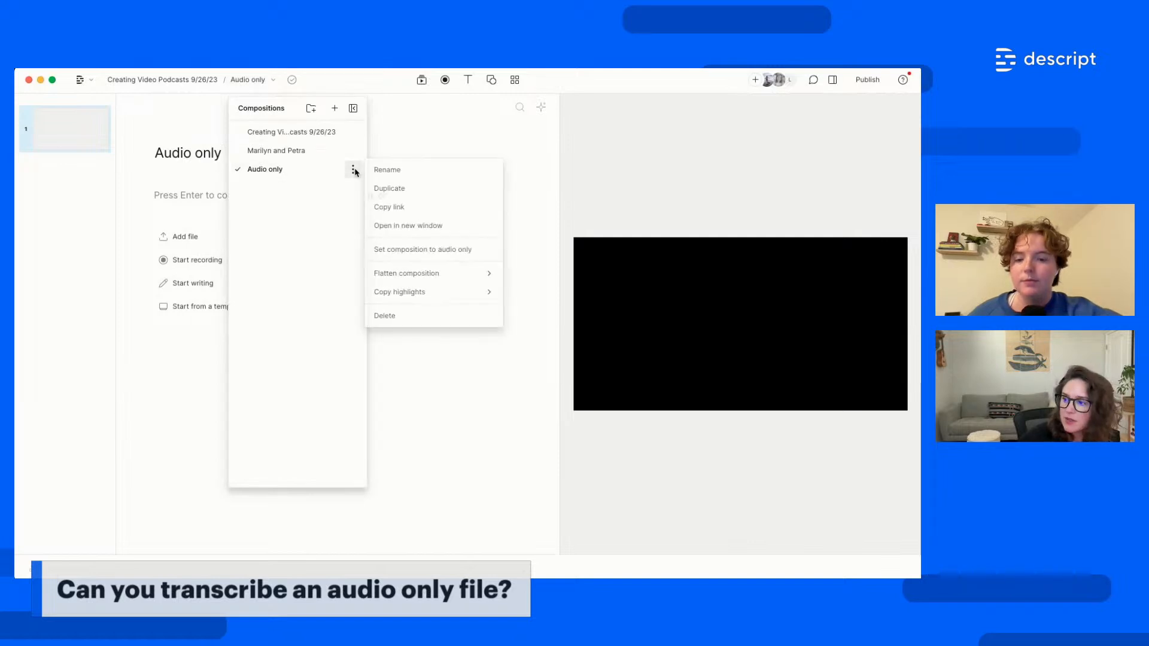
click(452, 249)
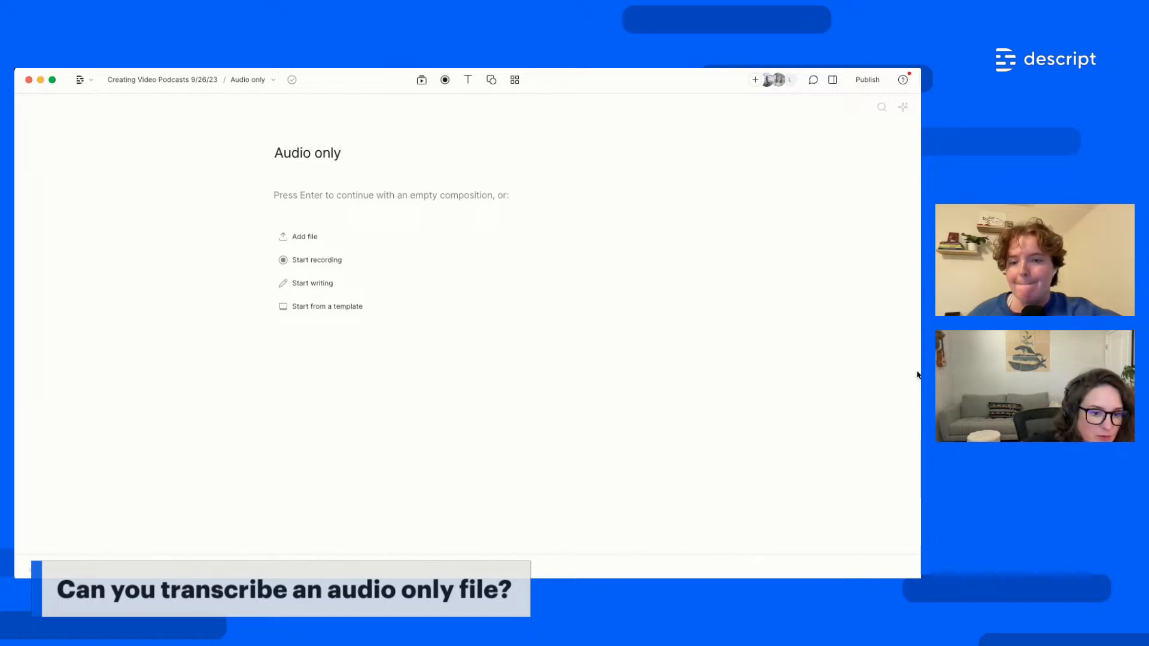
Switch back to the Creating Video Podcasts 9/26/23 composition and close the compositions panel
click(267, 84)
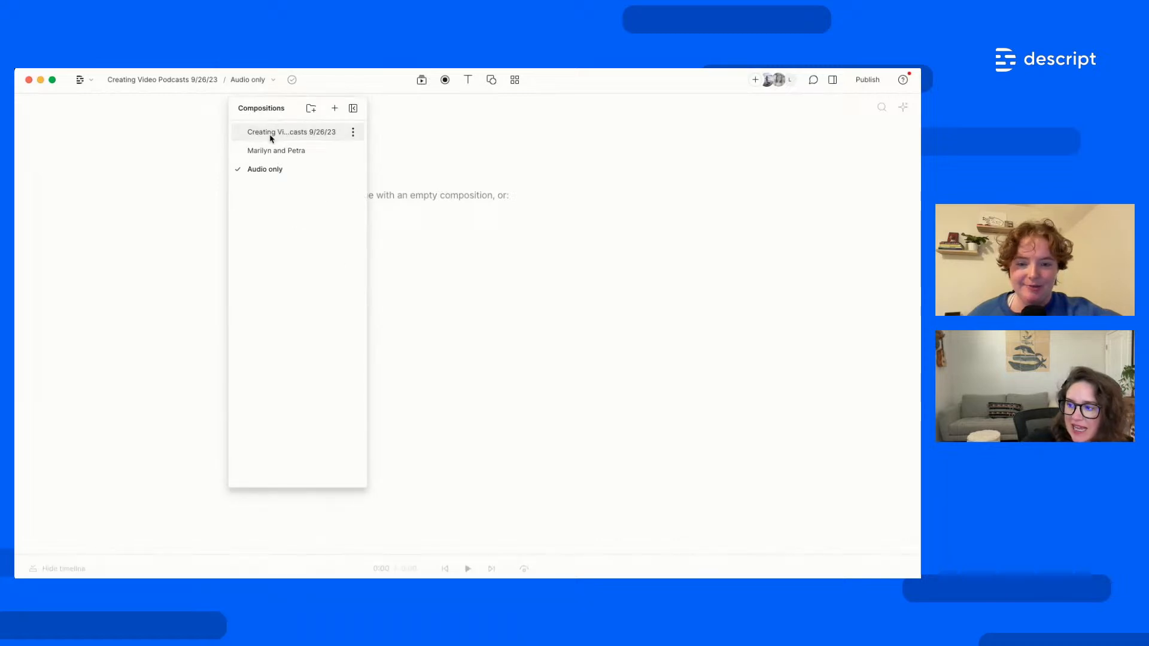
click(270, 134)
click(327, 84)
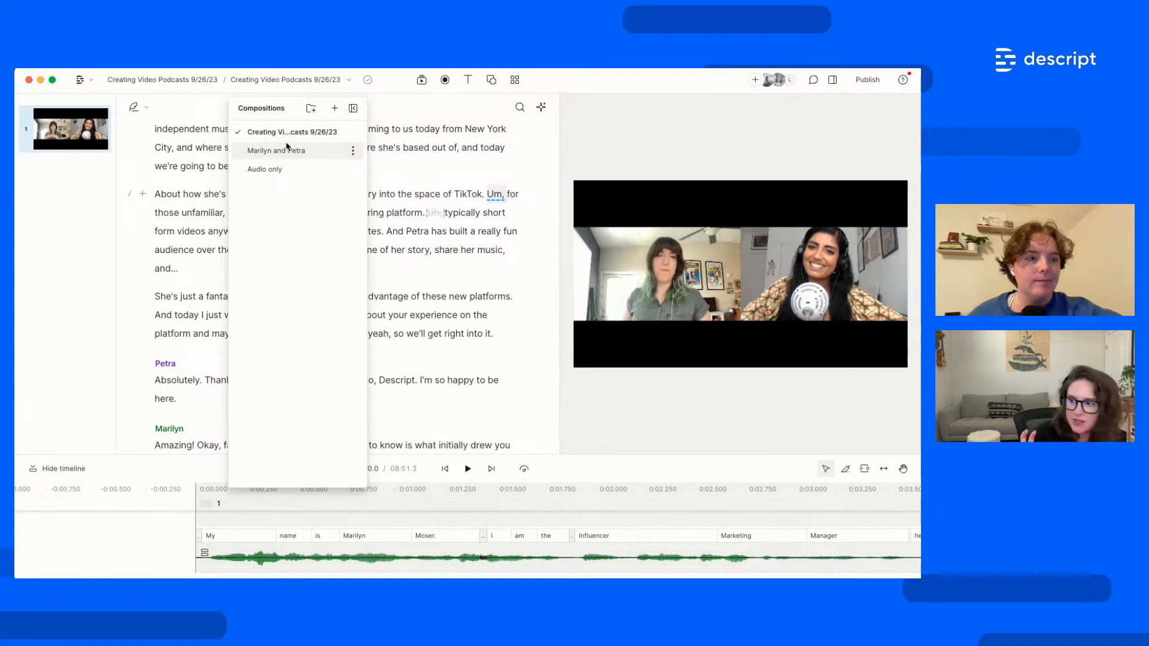
drag(286, 111, 59, 114)
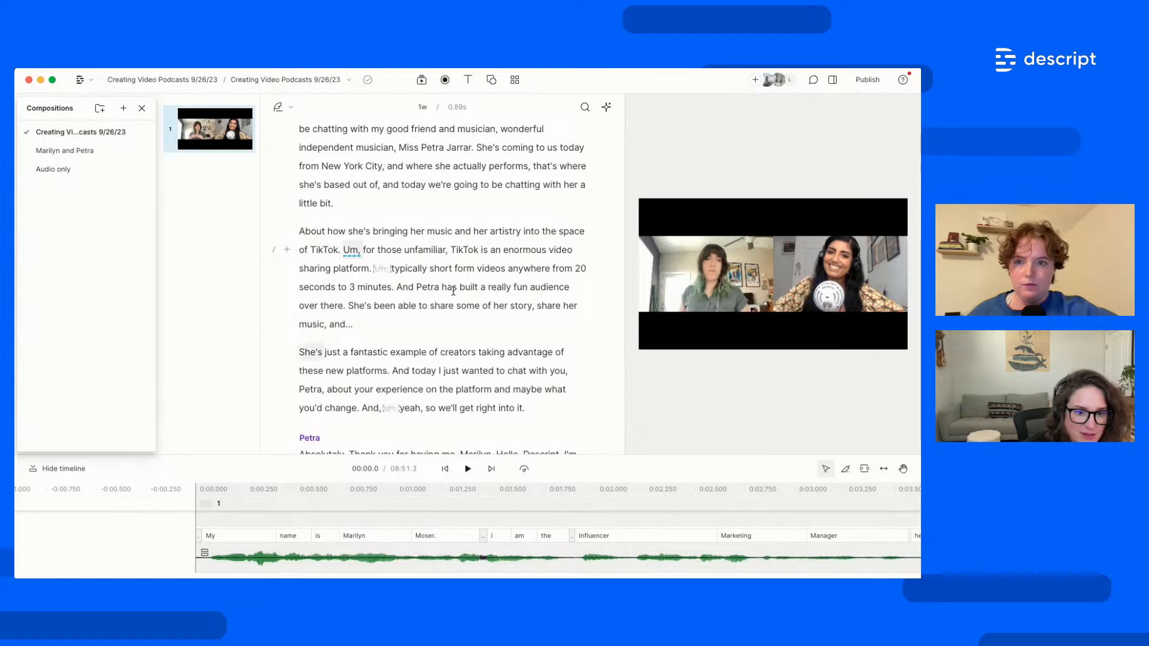
click(142, 108)
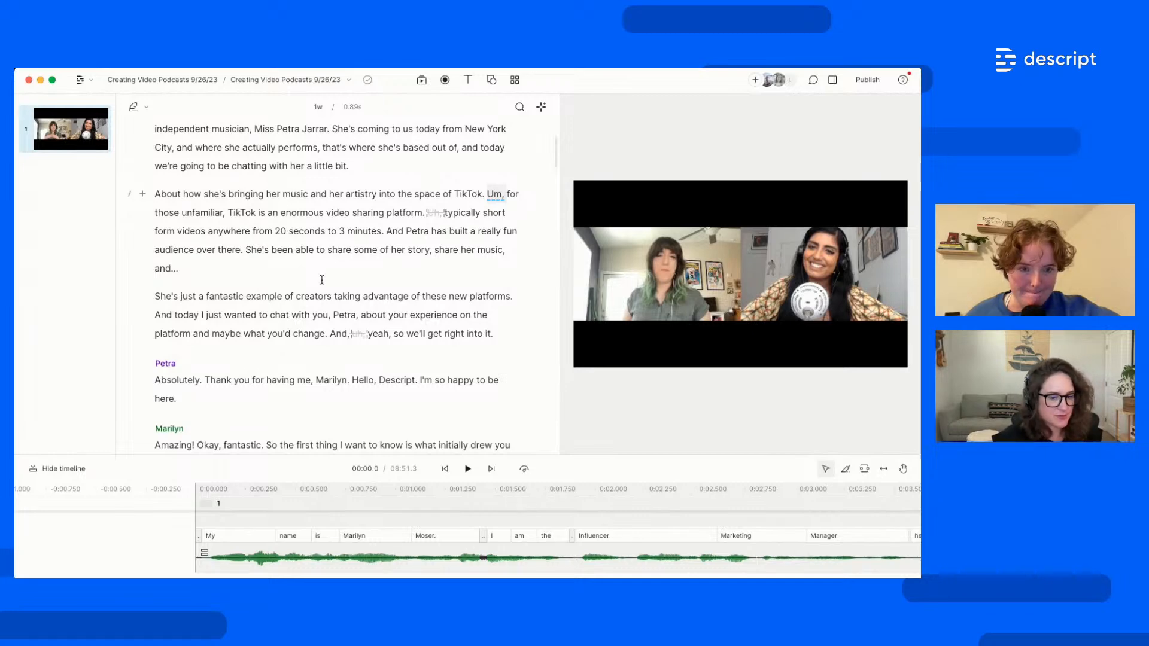
Scroll the script to the top and show the project's media files
scroll(470, 331, up, 3)
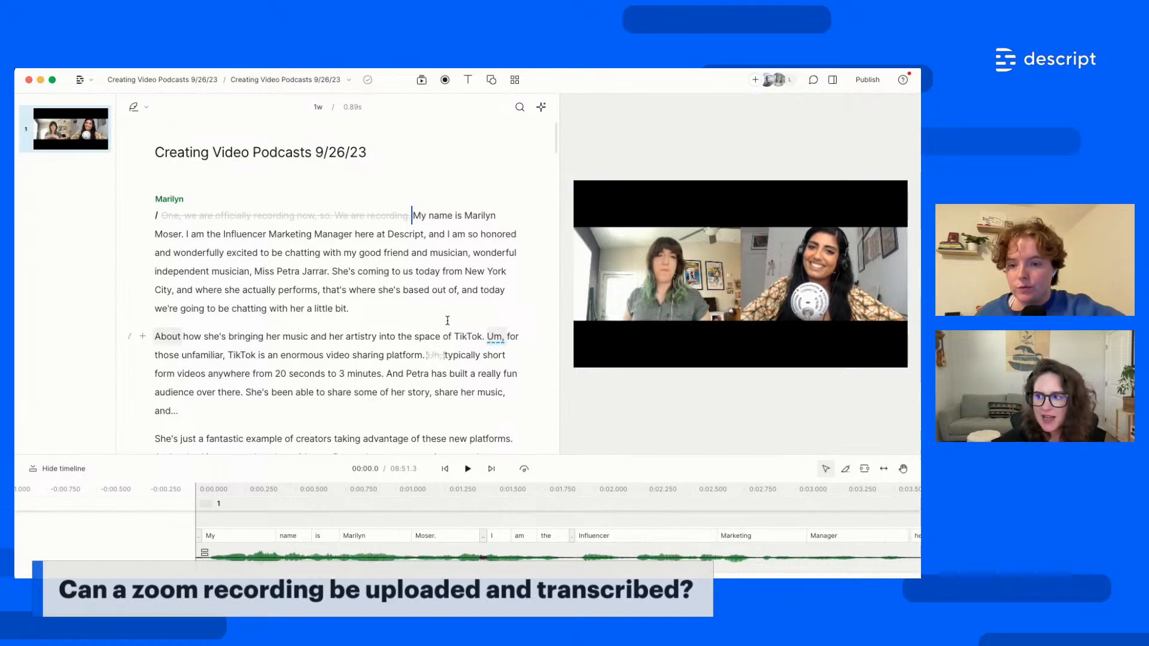
click(422, 80)
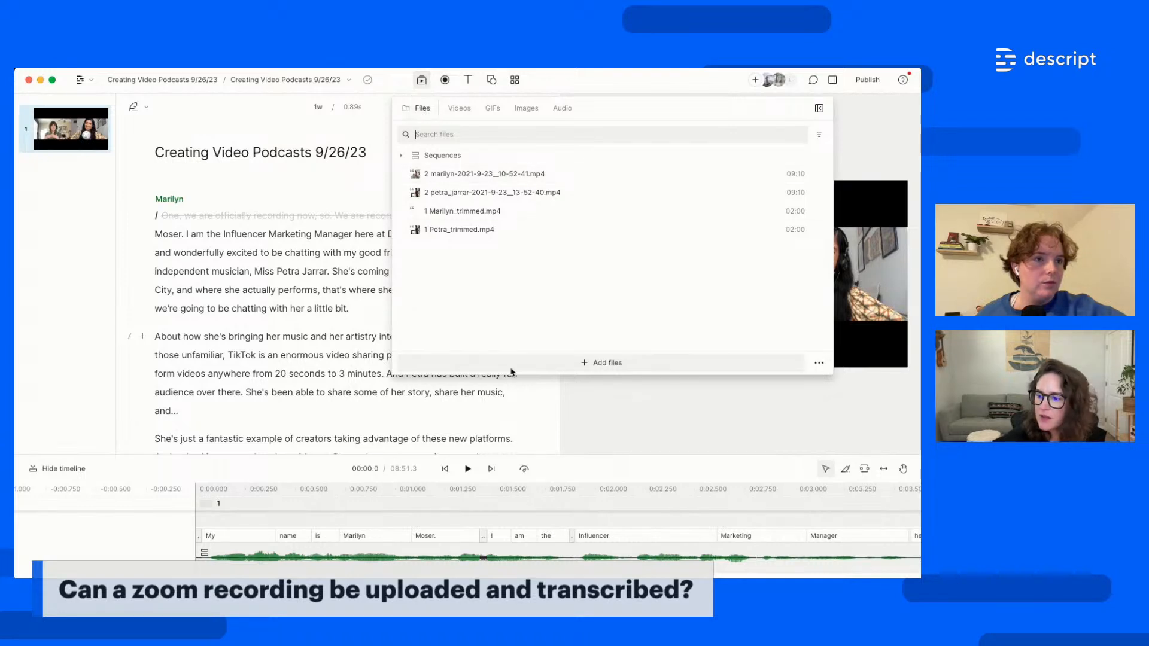
Look at the File from link option, then dismiss the dialog without adding anything
click(822, 363)
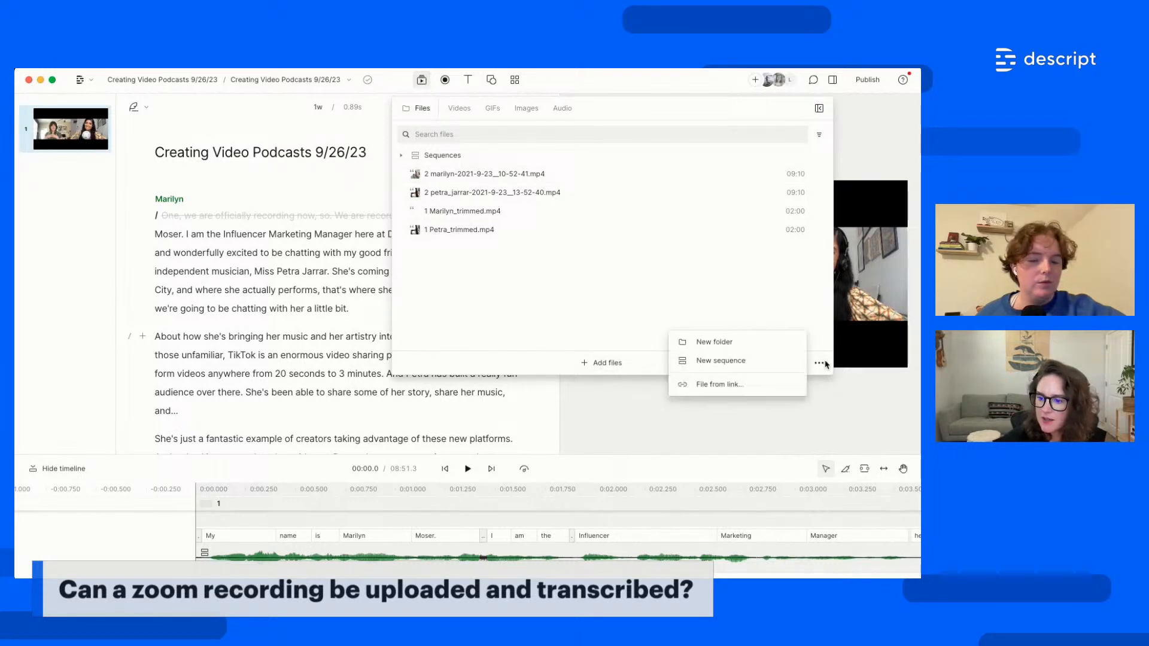
click(742, 393)
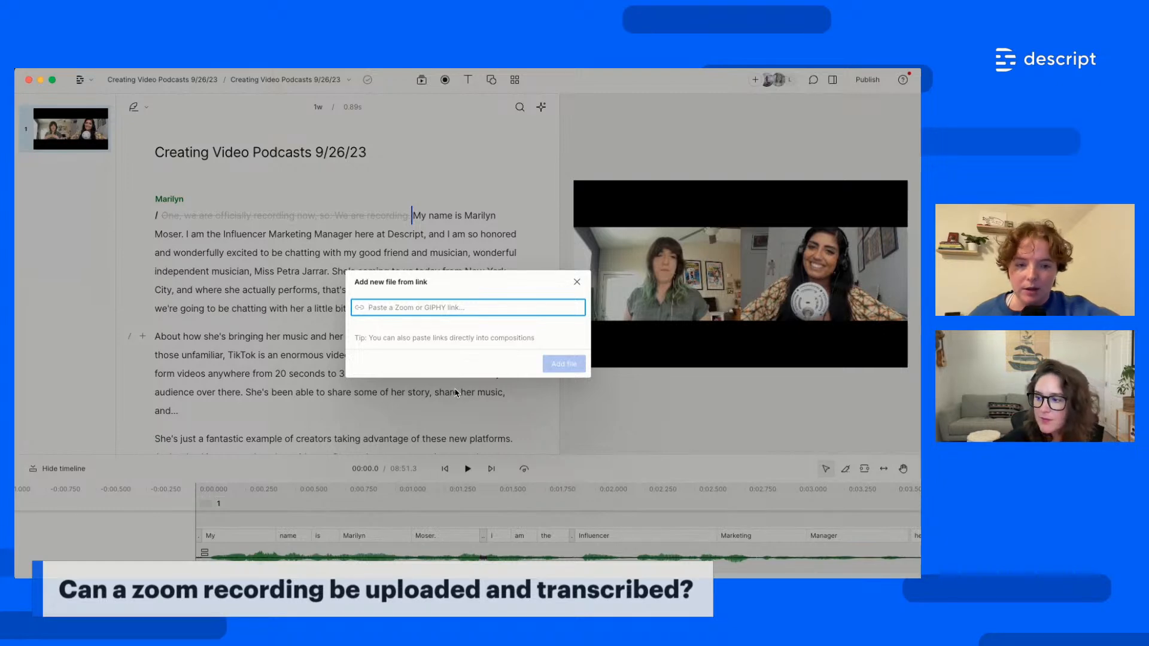
click(577, 282)
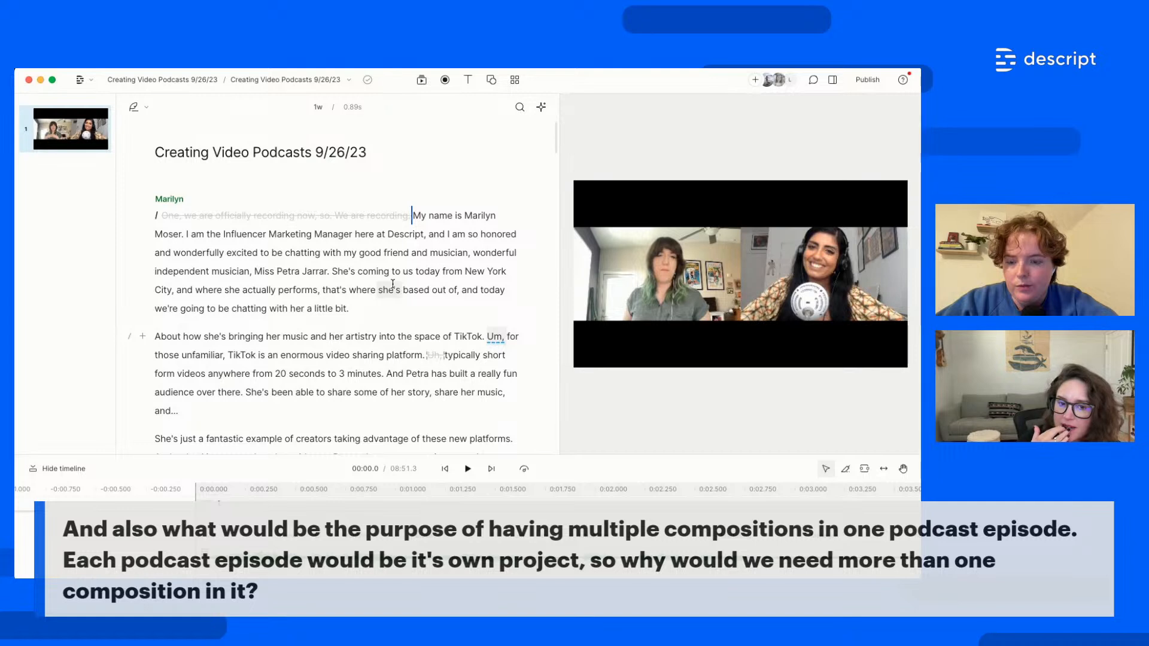
scroll(455, 299, down, 2)
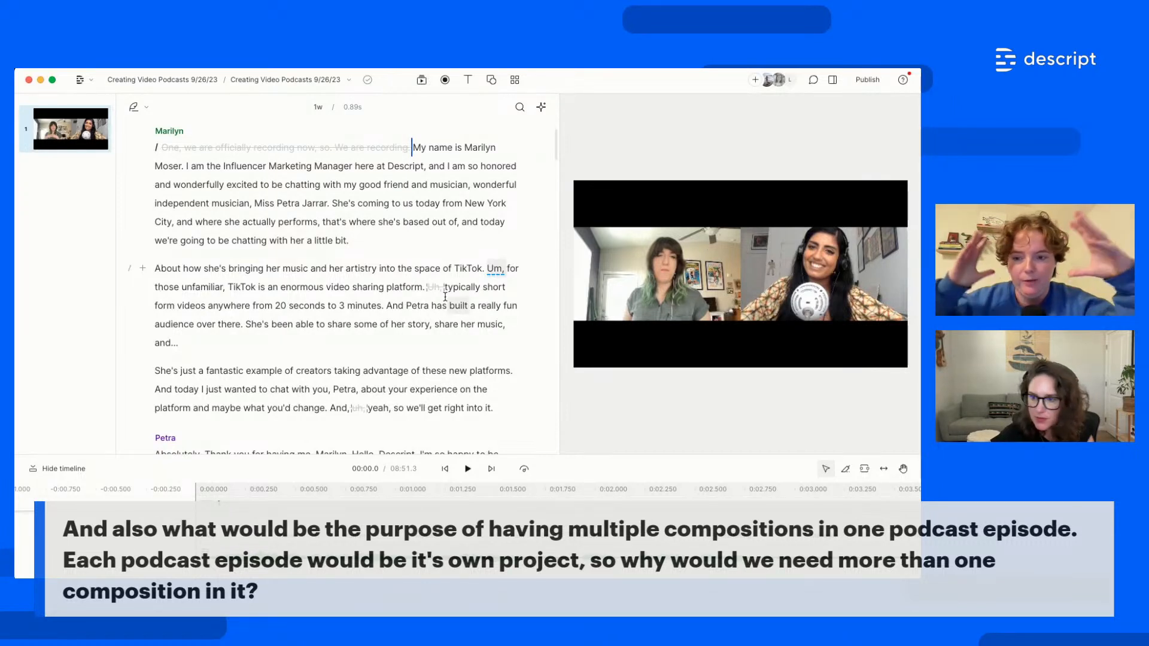
scroll(326, 198, up, 3)
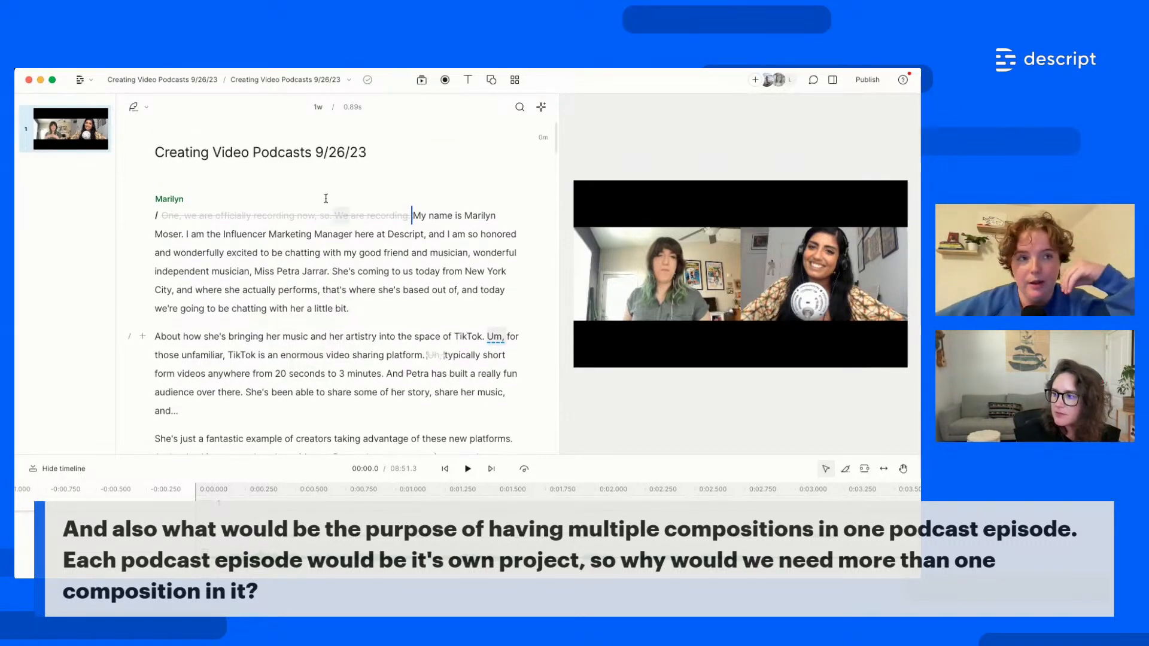
Retitle the composition 'Marilyn and Petra - video edit' in the script heading
click(386, 153)
text(-)
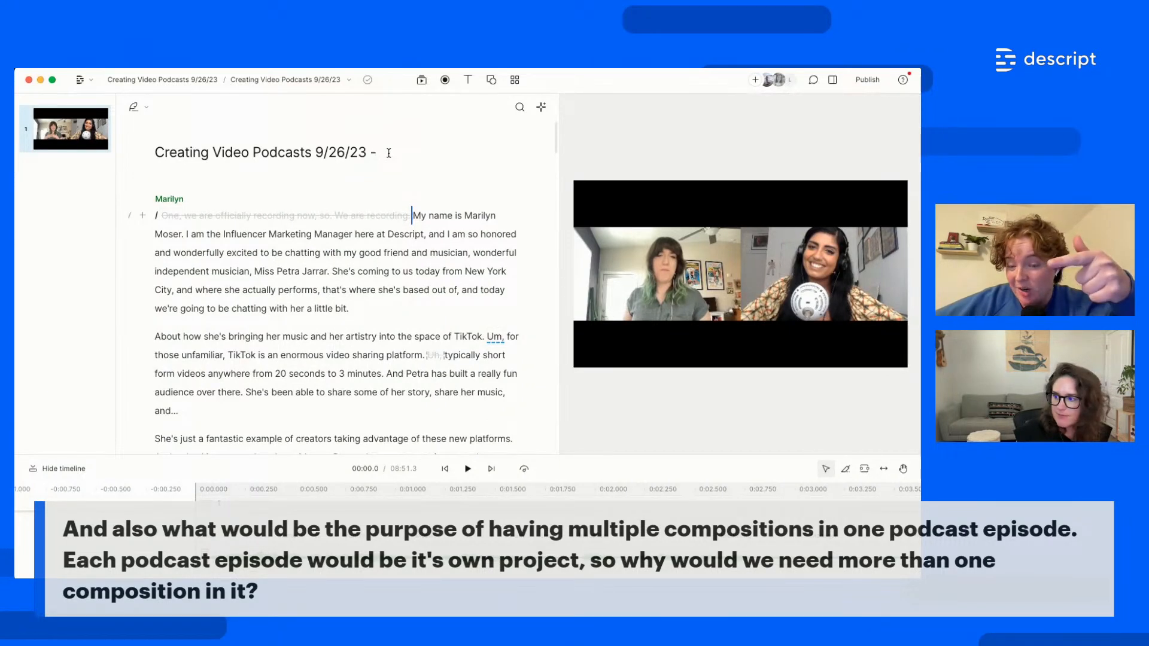
triple_click(312, 147)
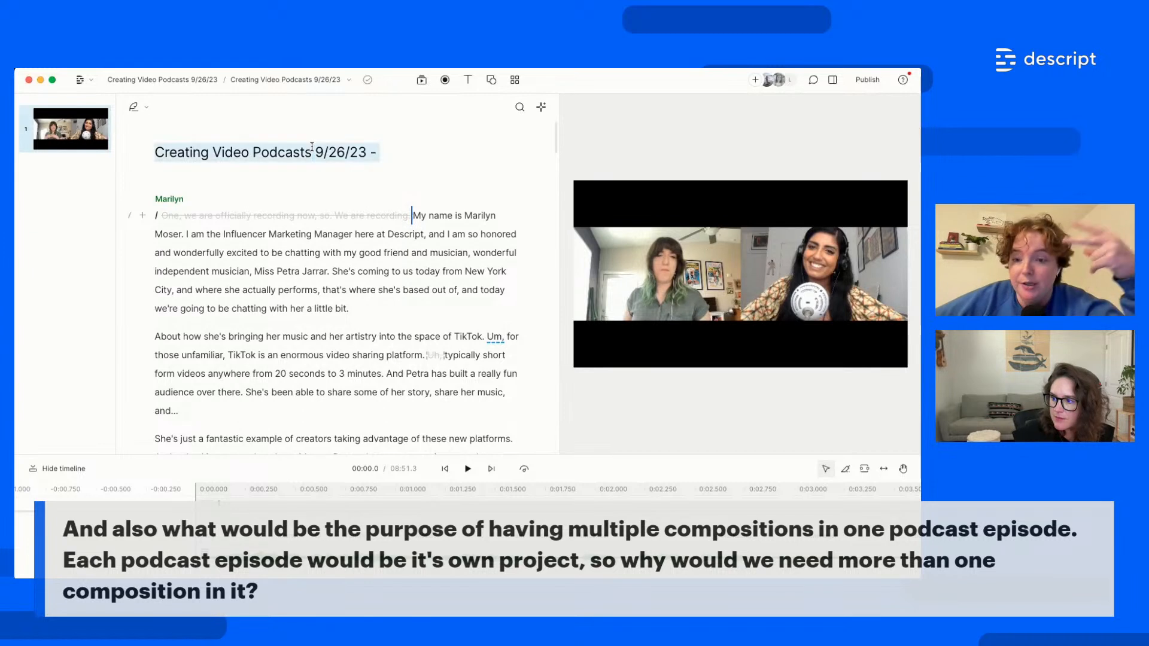
text(Marilyn and P)
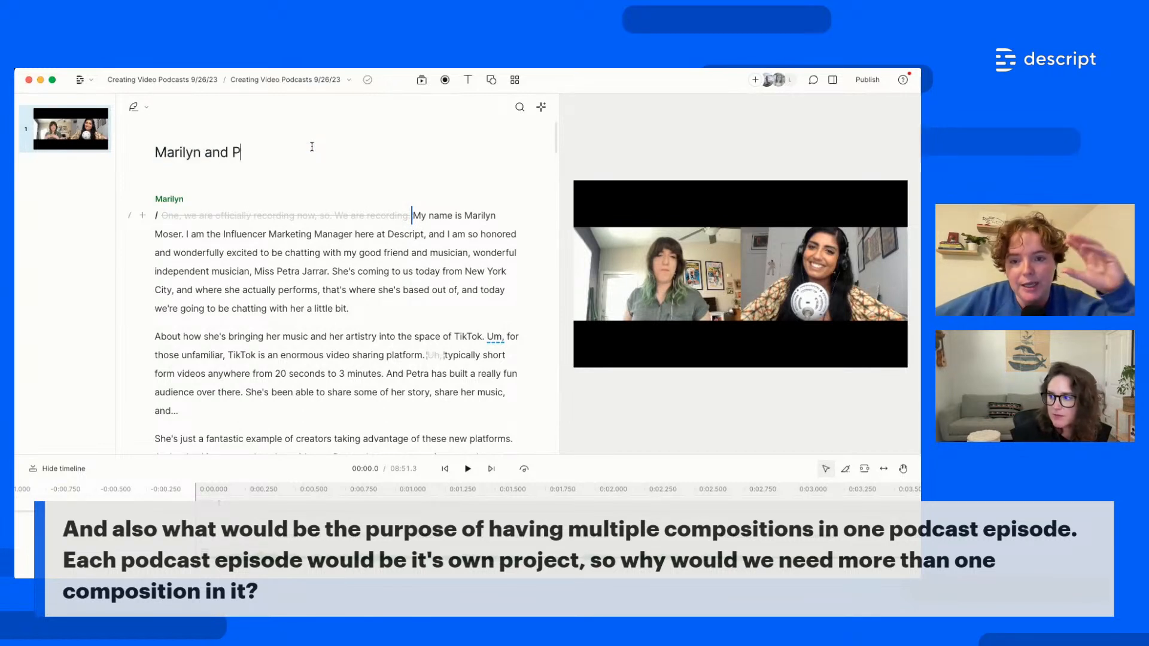
text(etra - video edit)
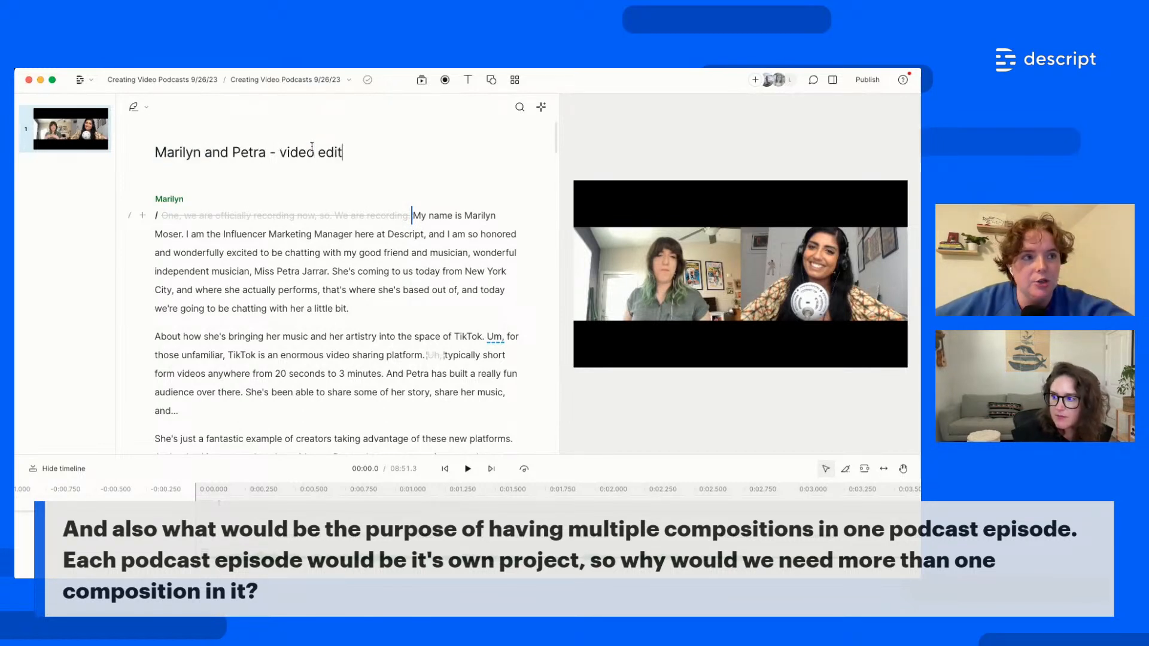
click(278, 290)
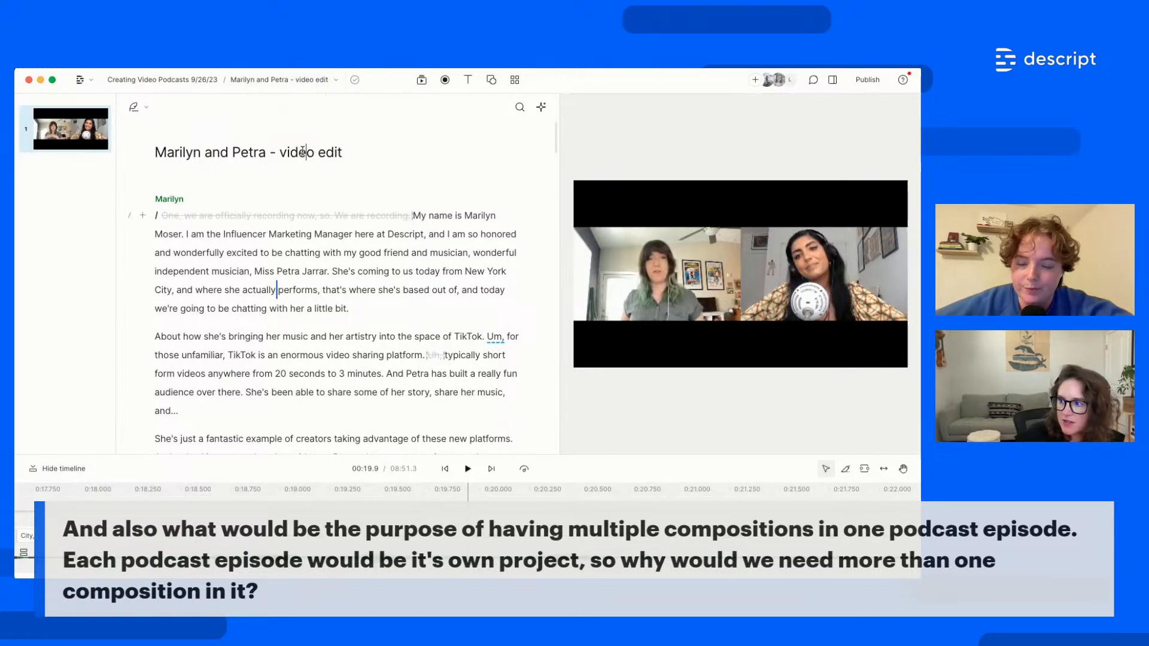
Switch to the Marilyn and Petra composition and set it to audio only
click(326, 80)
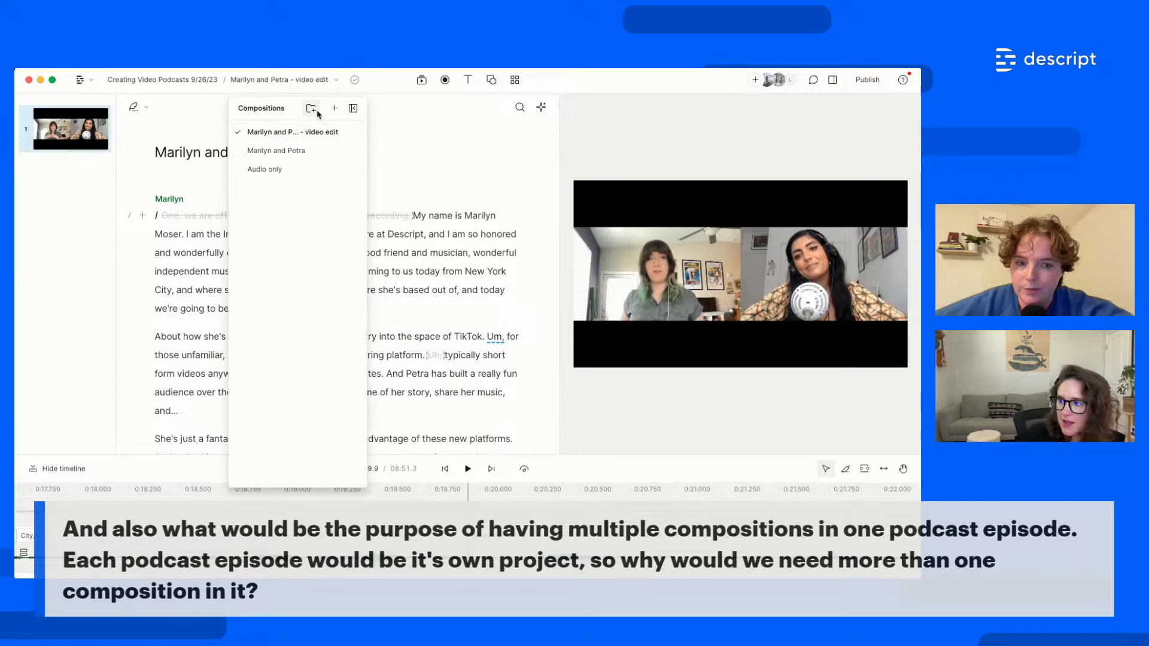
click(290, 151)
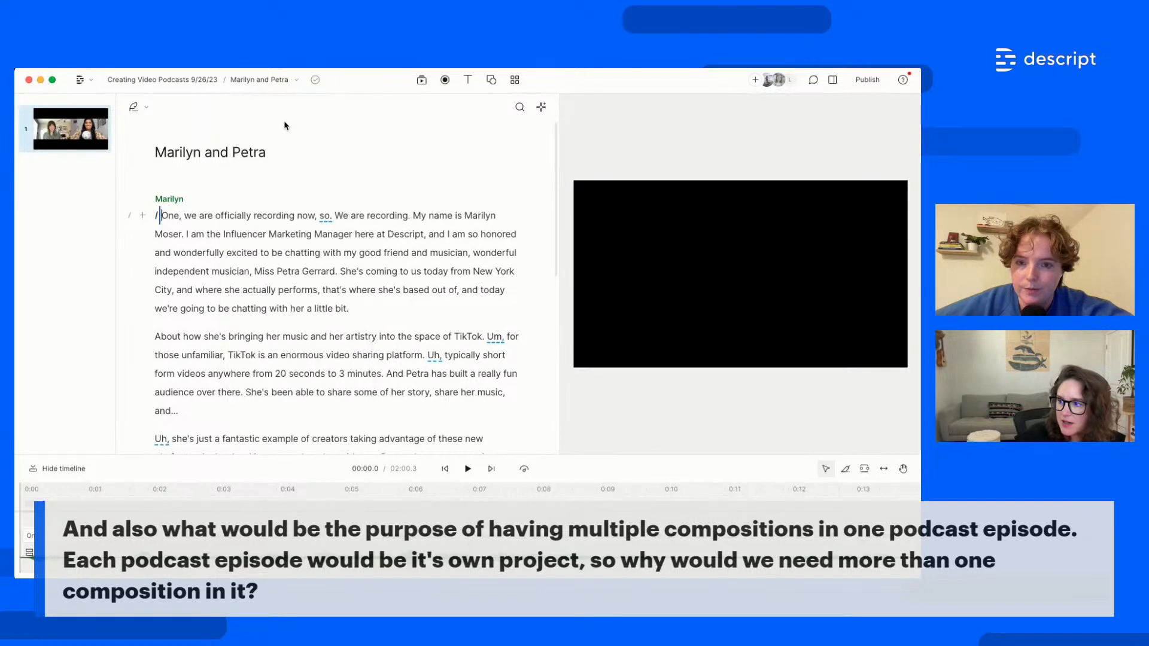
click(263, 80)
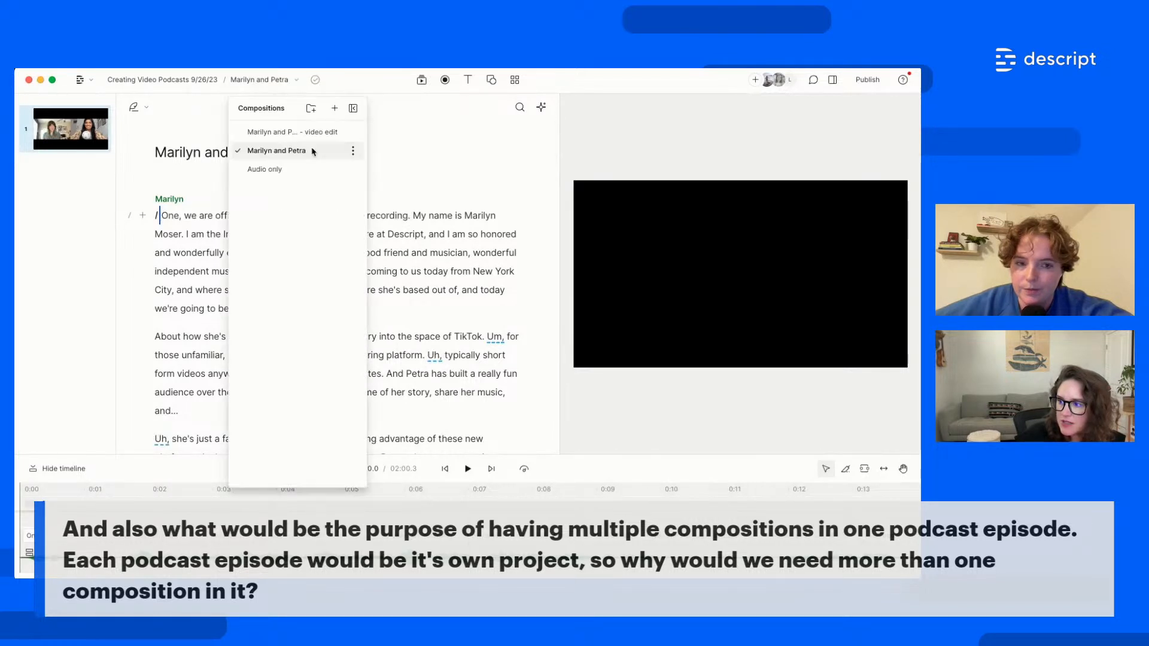
click(352, 151)
click(407, 229)
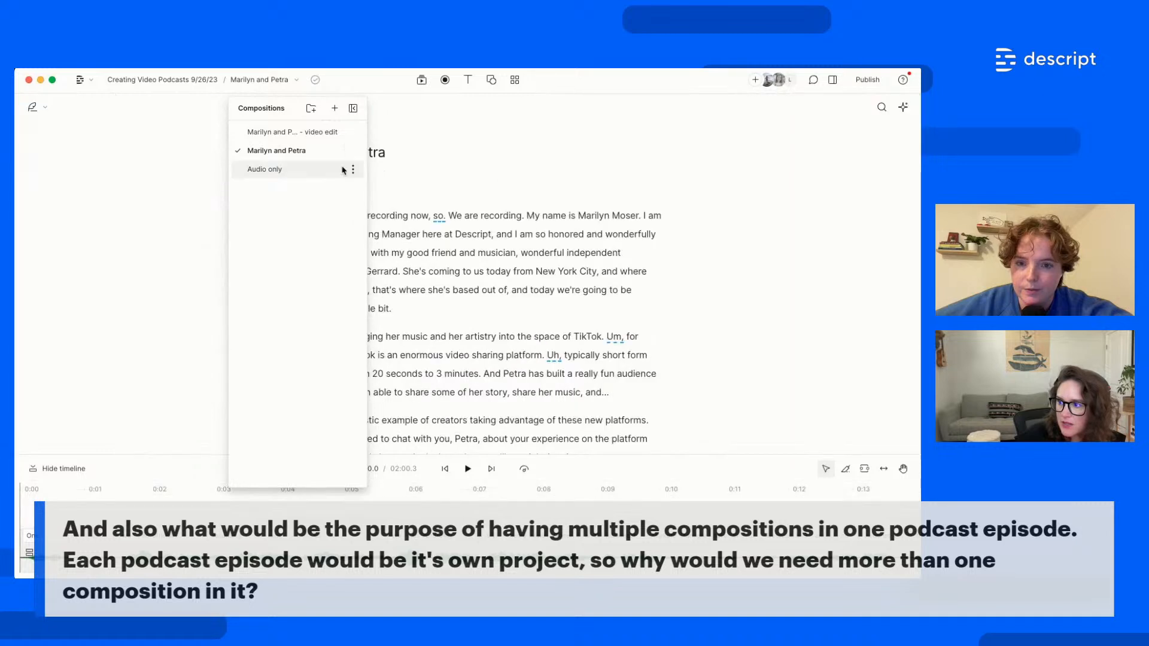
Retitle it 'Marilyn and Petra - audio only', dock the compositions list, and return to the video edit
click(407, 153)
text(- audio )
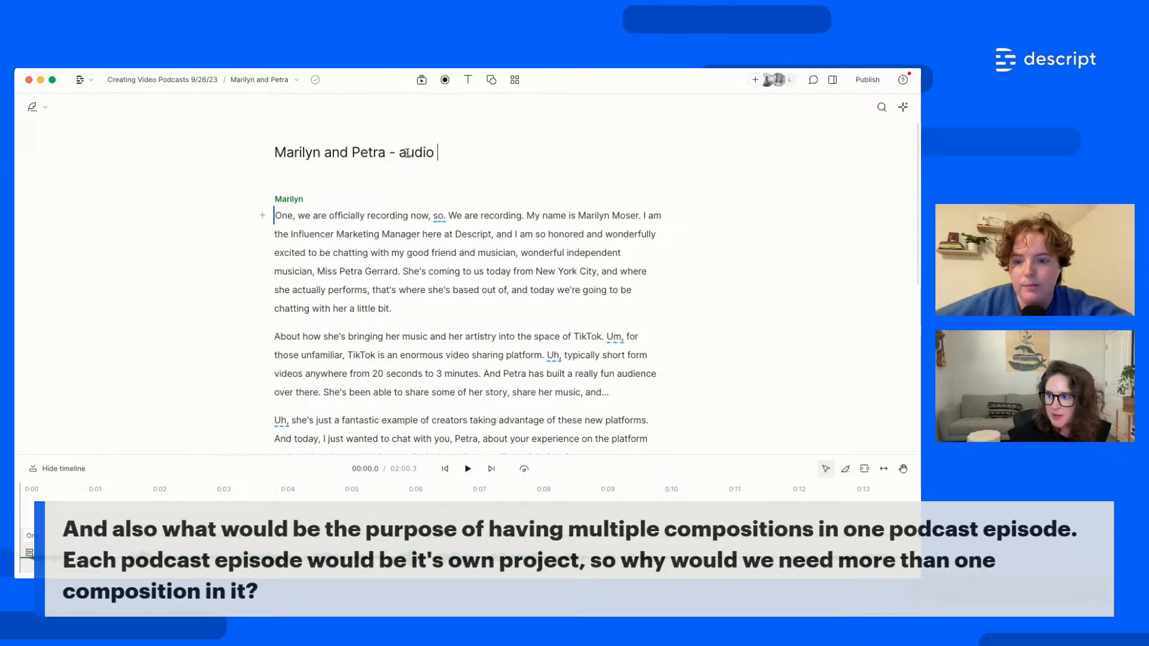
text(only)
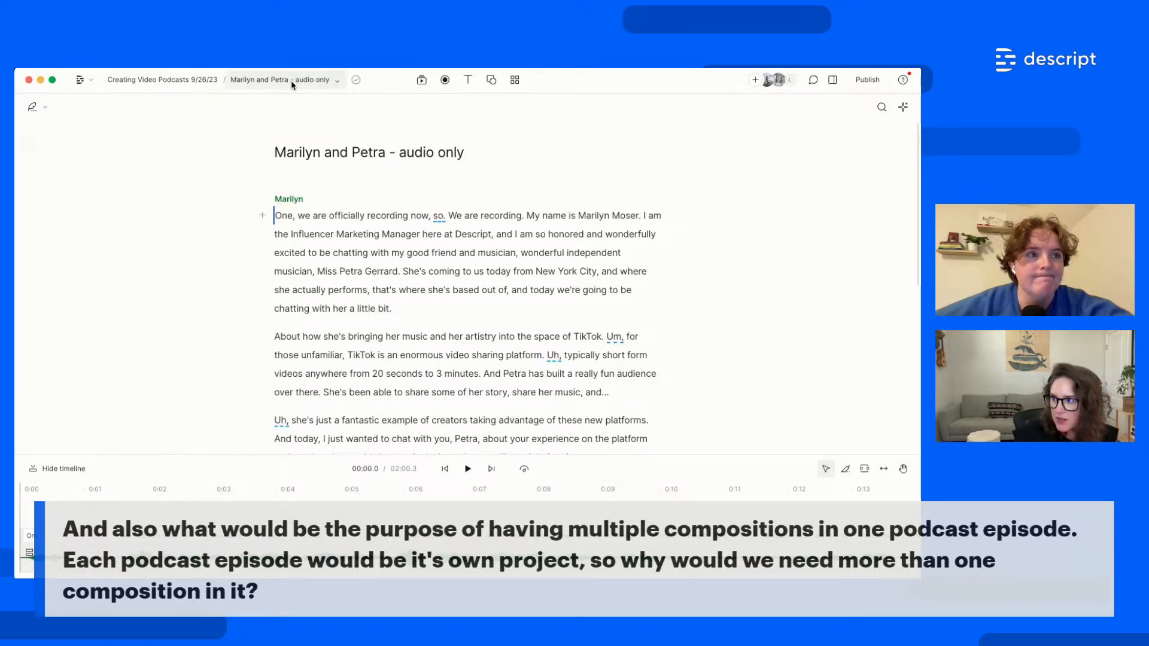
click(293, 80)
drag(292, 108, 94, 105)
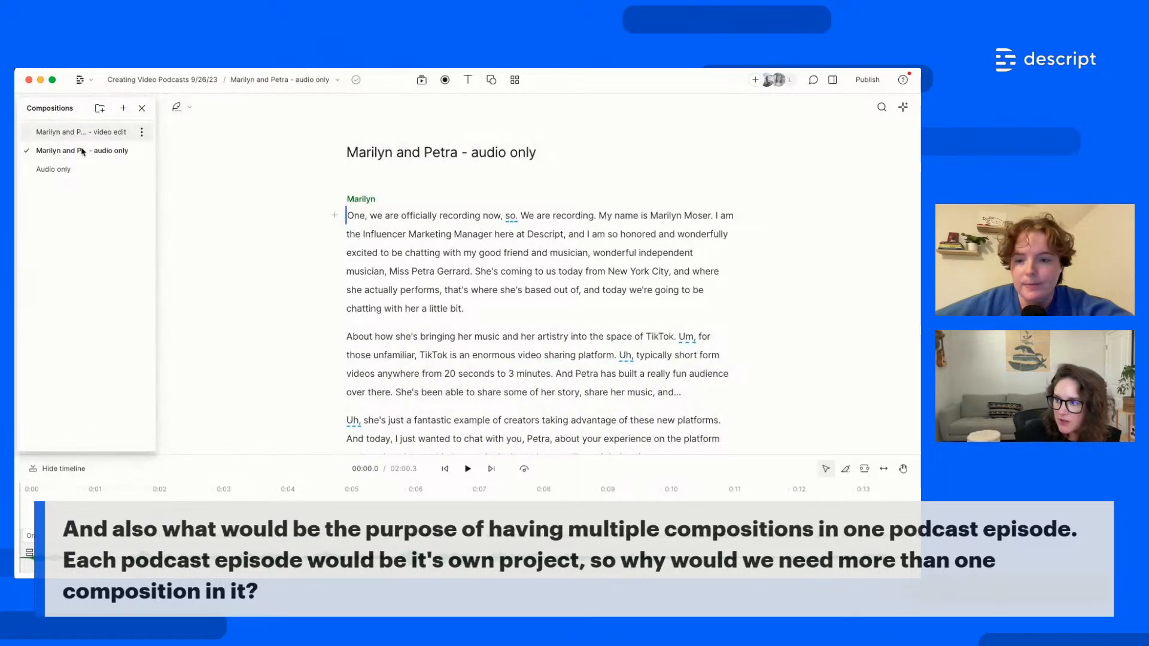
click(73, 133)
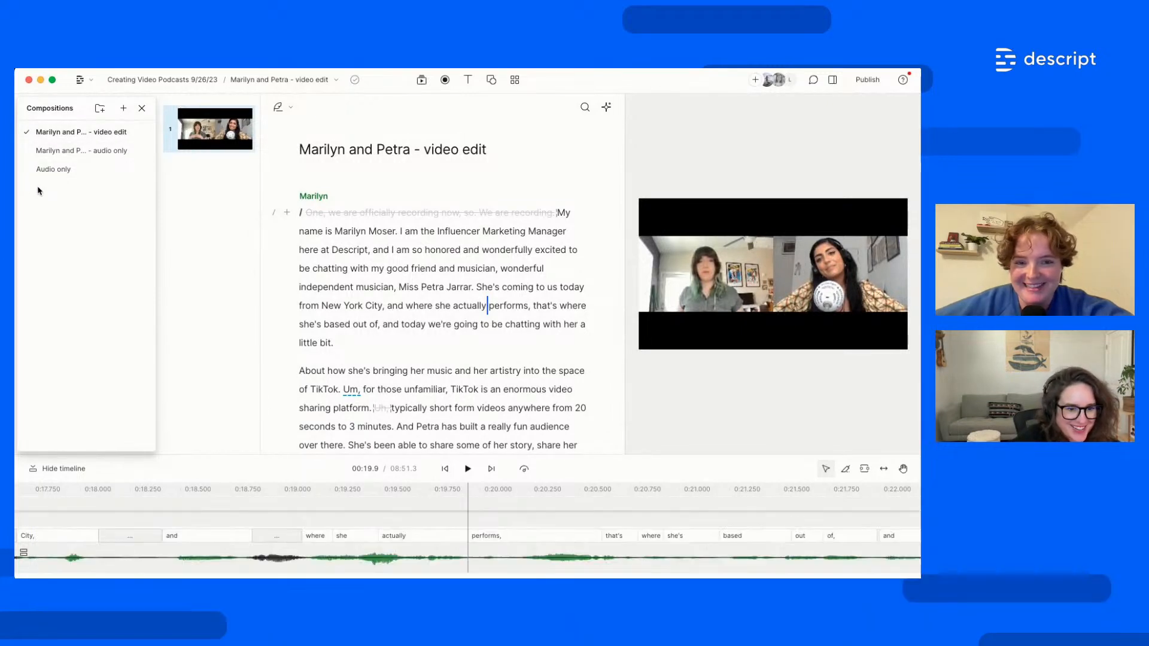
Split the video edit into scenes by active speaker using the AI actions
click(141, 108)
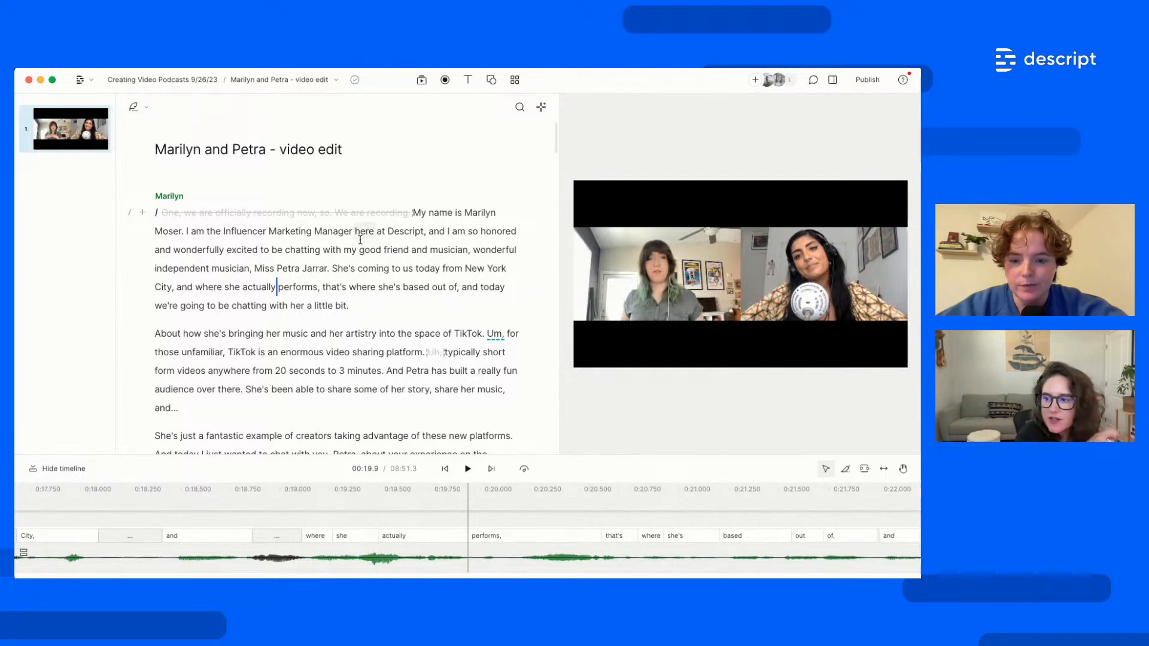
click(541, 107)
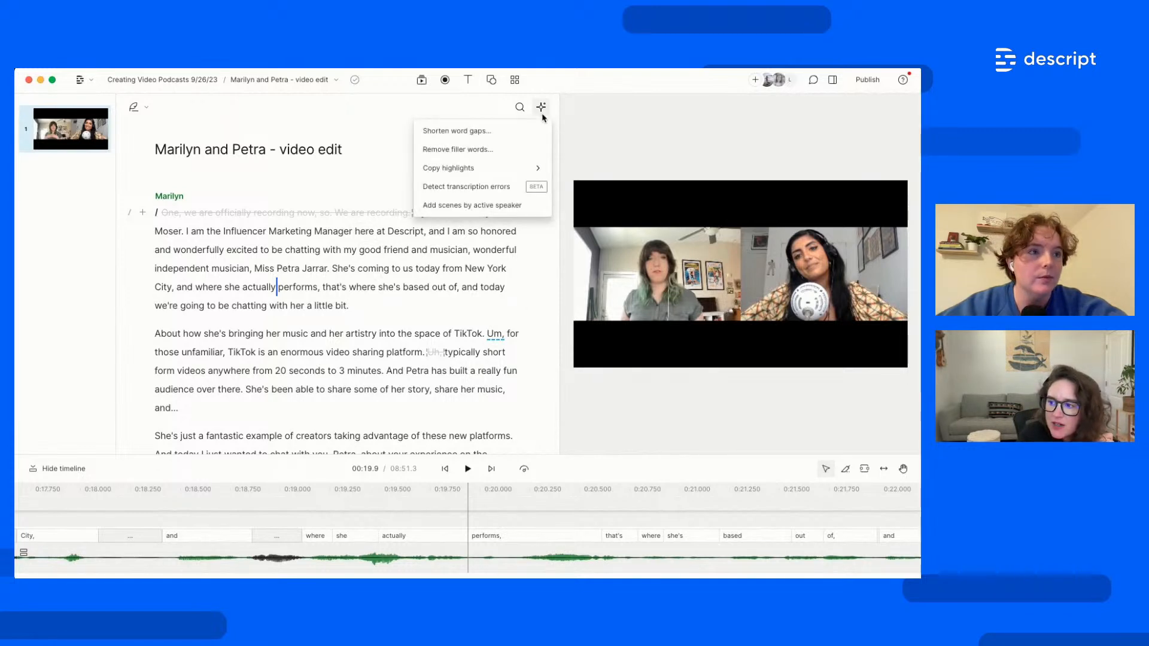
click(473, 206)
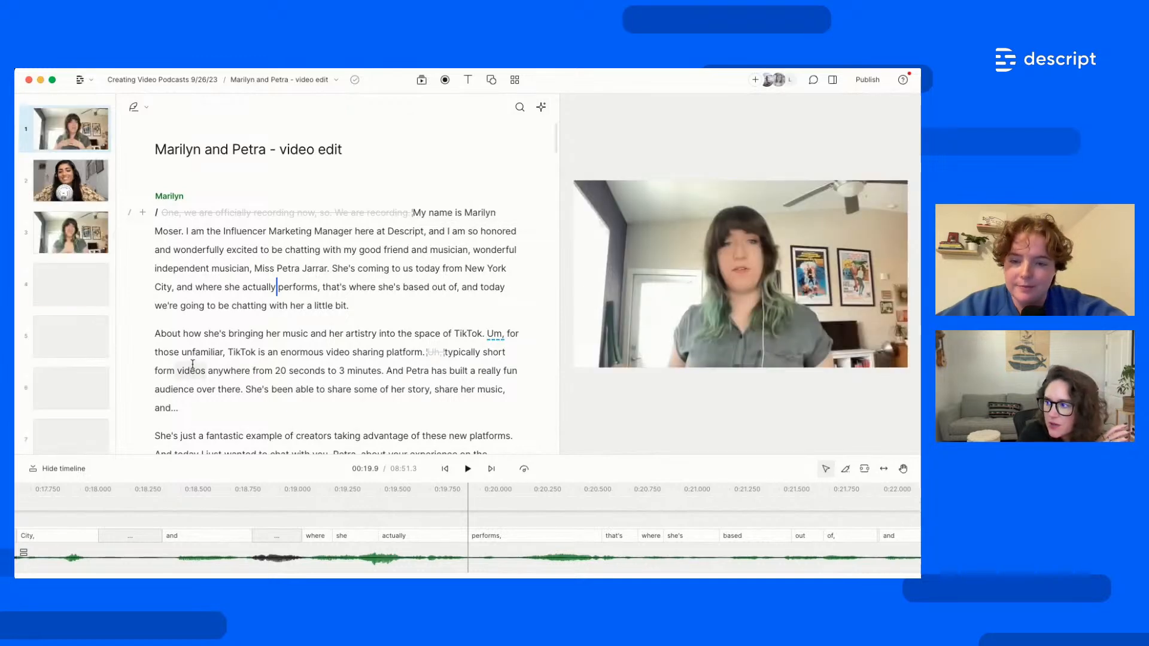
Play back a few seconds from just before Marilyn's 'you'd' to check the scene switching
scroll(311, 359, down, 5)
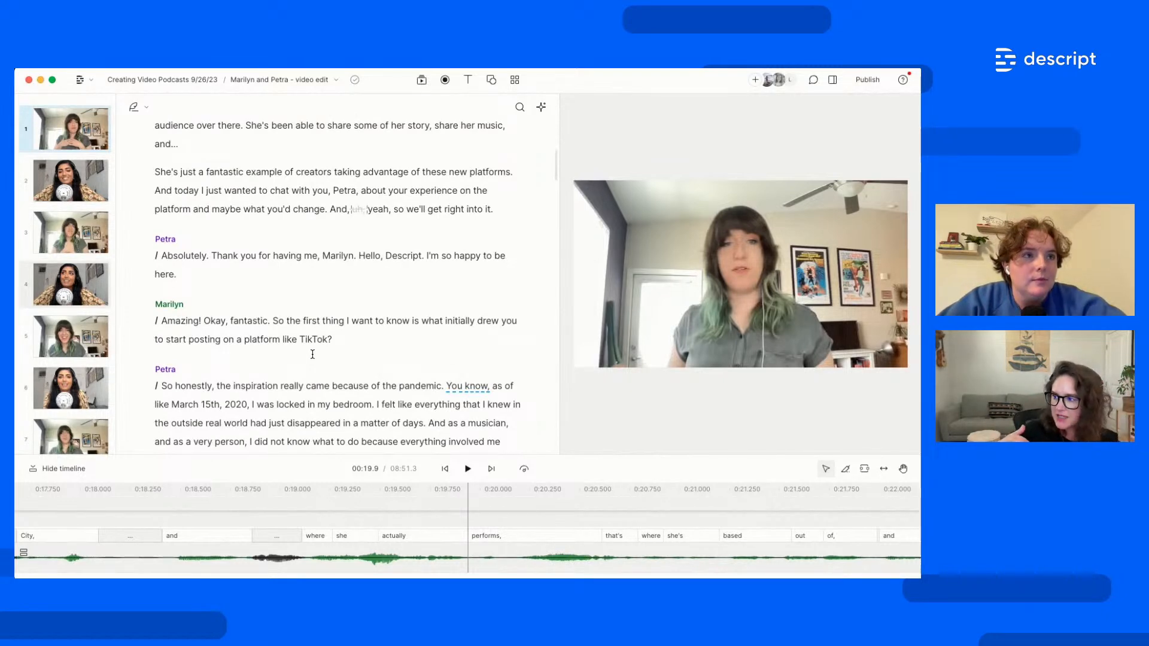
scroll(312, 354, up, 5)
scroll(321, 392, down, 1)
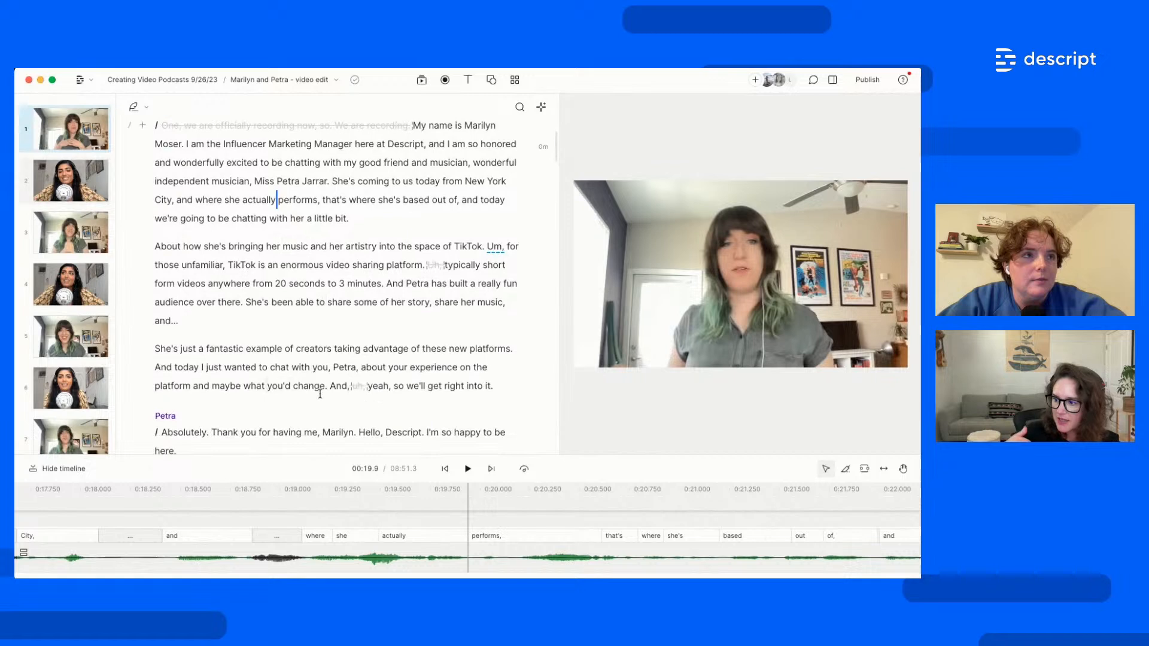
click(388, 387)
click(278, 386)
key(space)
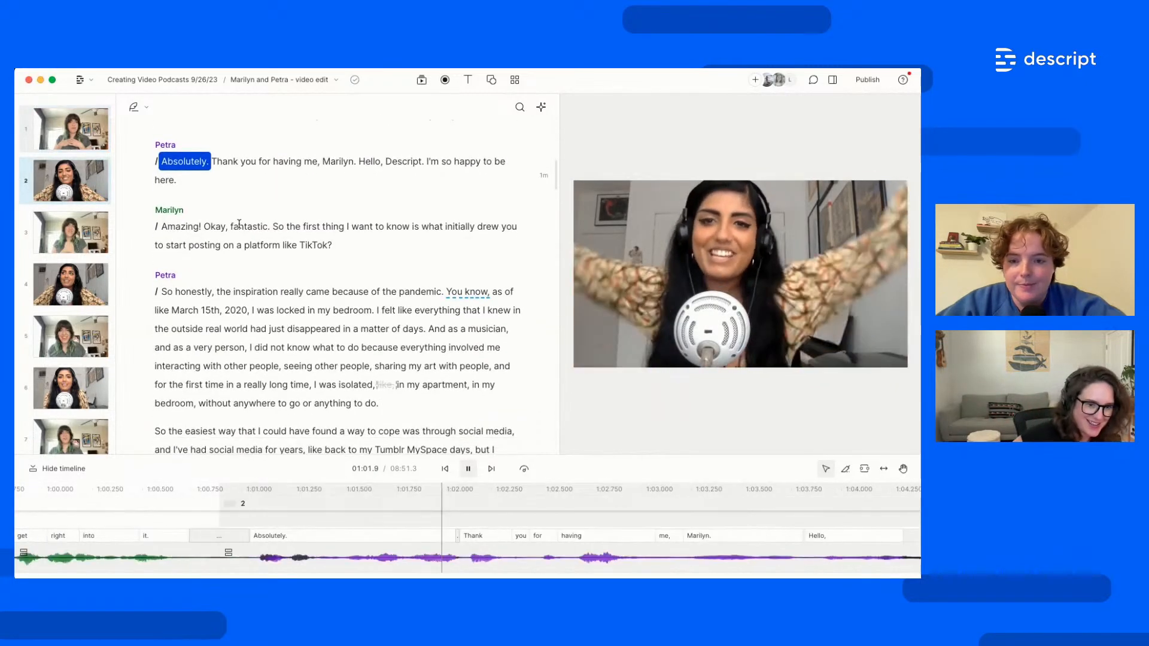
key(space)
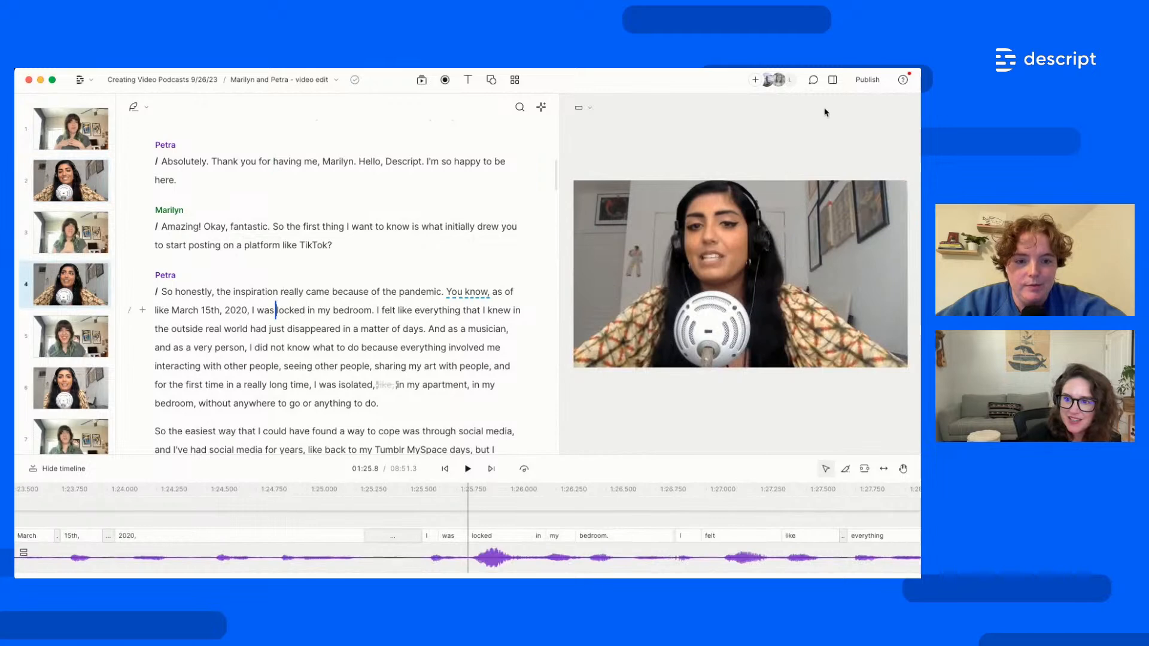
In scene 3, shrink Marilyn's video into a smaller layer and move it up
click(834, 82)
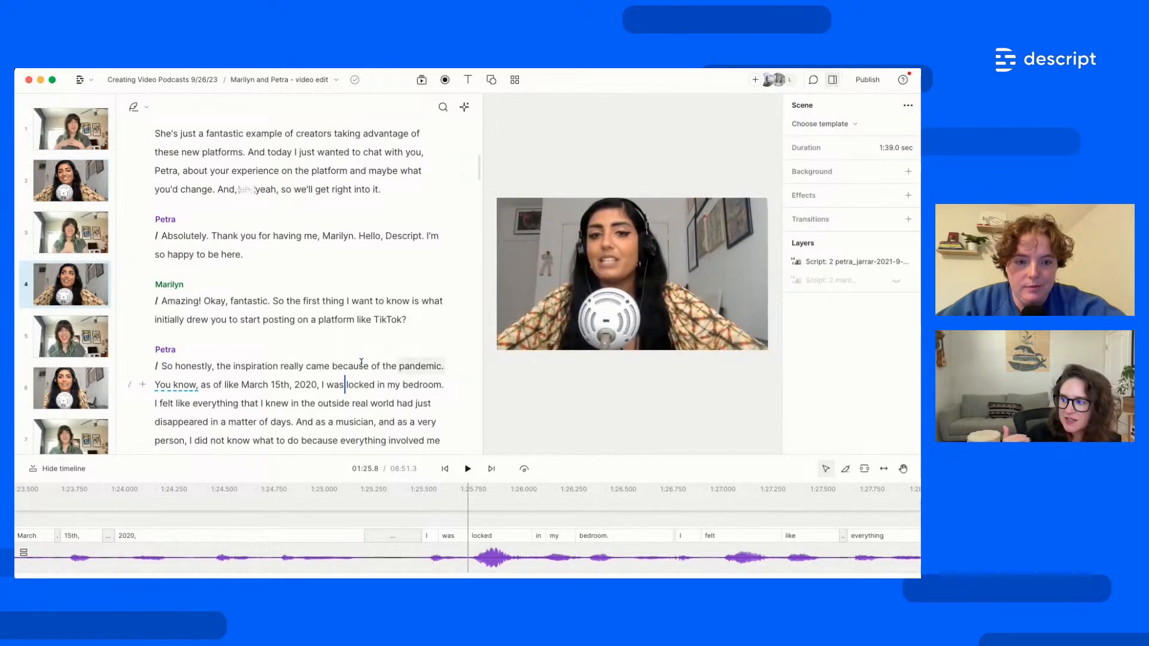
click(163, 301)
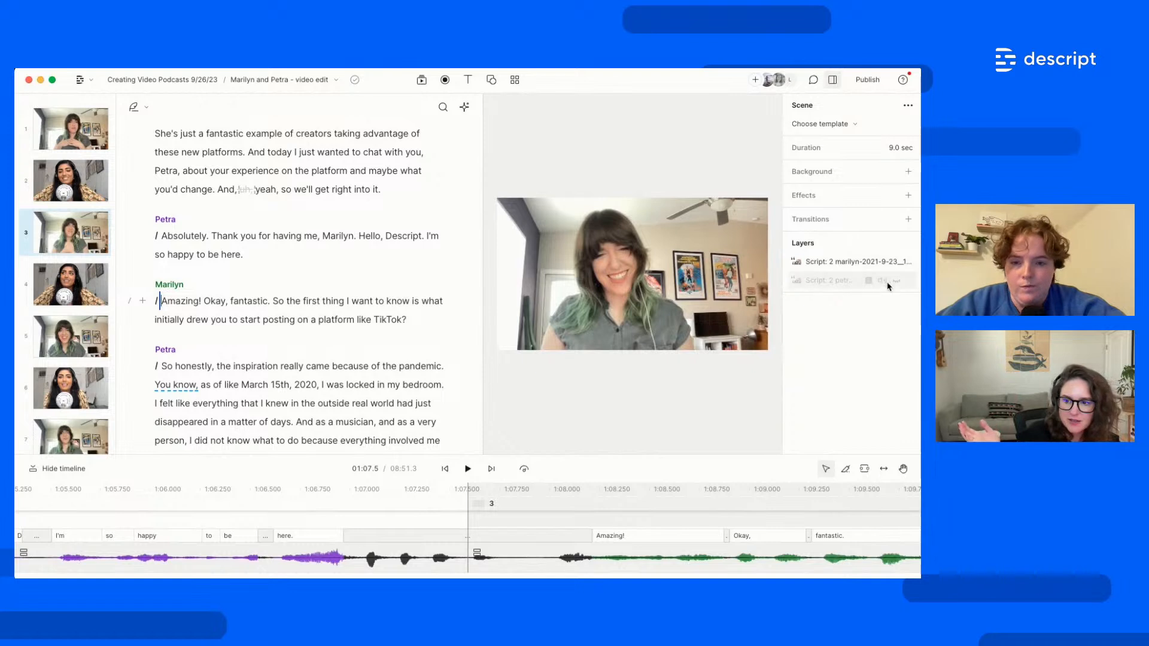
click(560, 290)
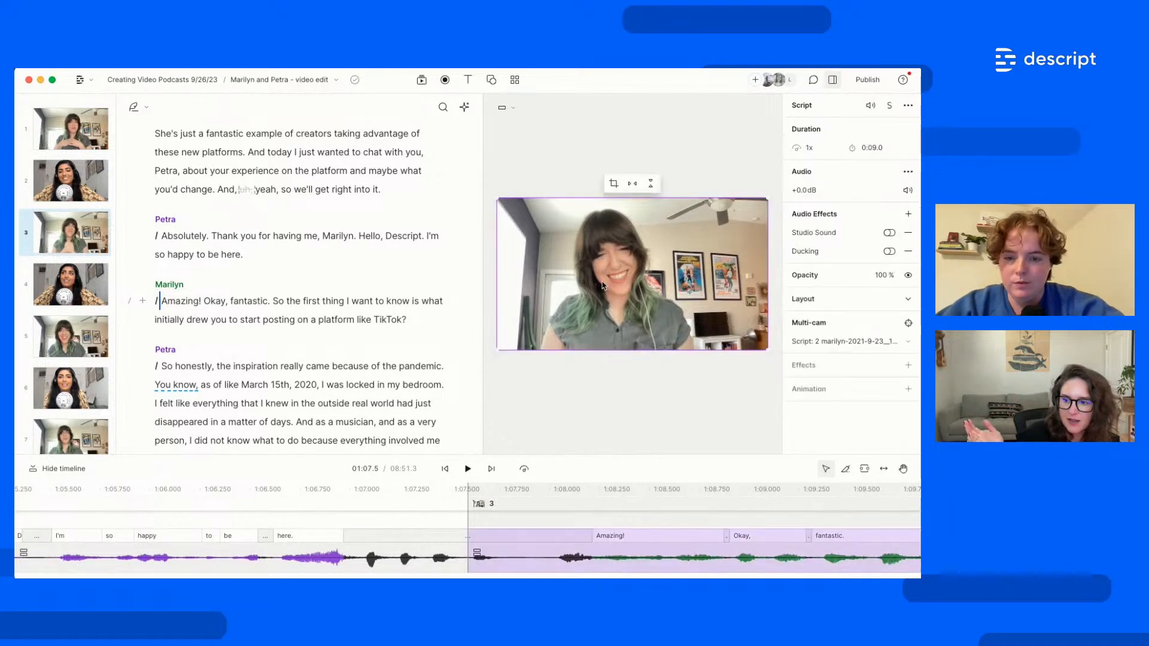
drag(493, 199, 599, 255)
drag(687, 312, 688, 283)
drag(602, 230, 632, 245)
Resize Petra's video to the left half, then align and crop Marilyn's video beside it
click(624, 240)
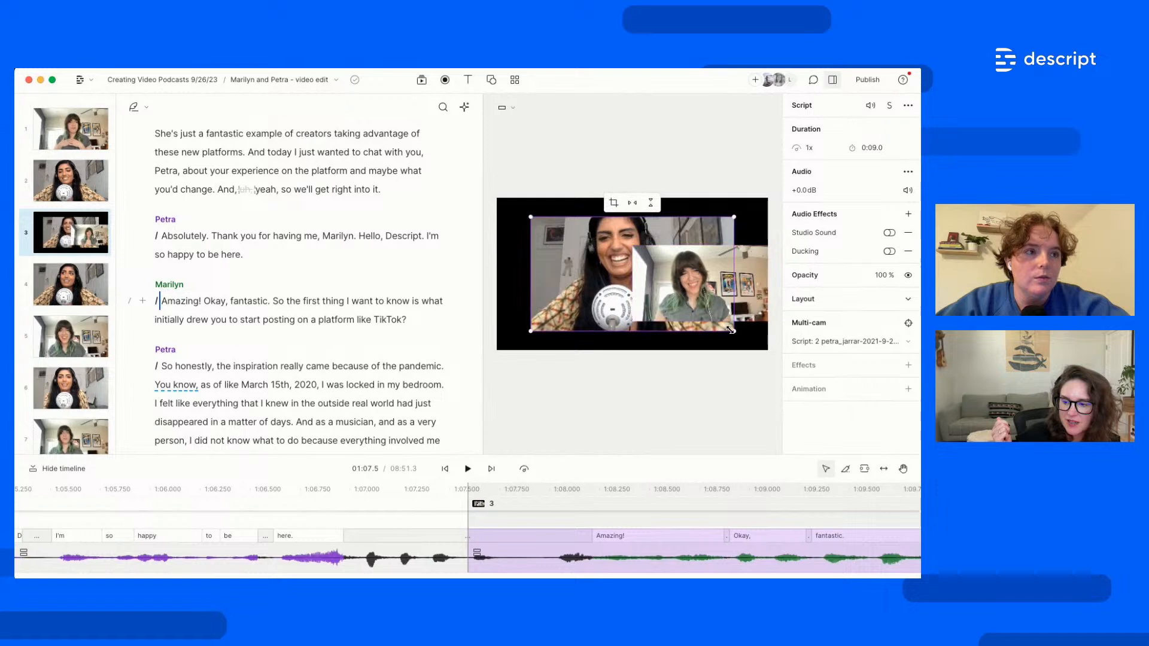
drag(734, 331, 667, 297)
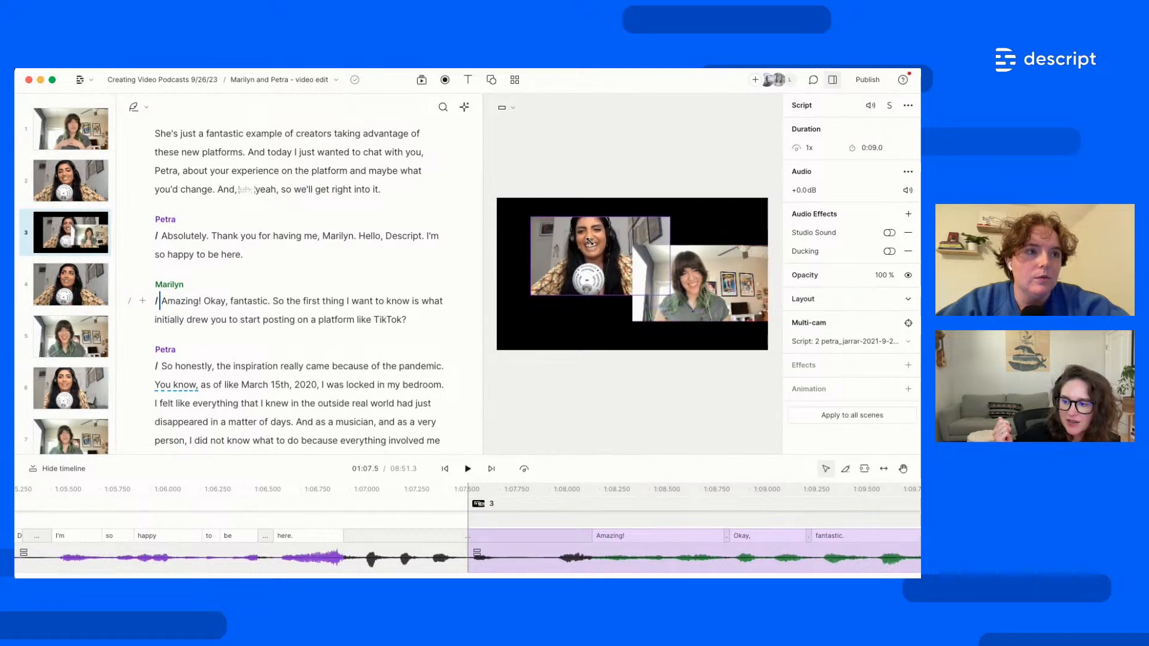
drag(589, 243, 560, 263)
drag(685, 290, 686, 281)
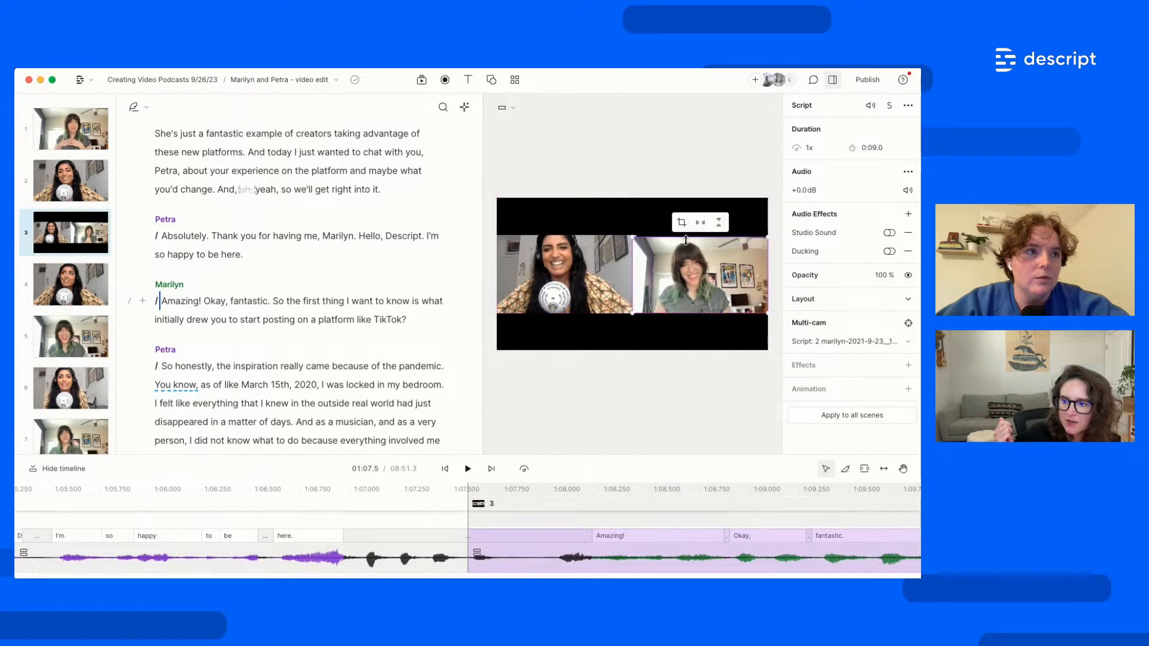
drag(686, 240, 684, 226)
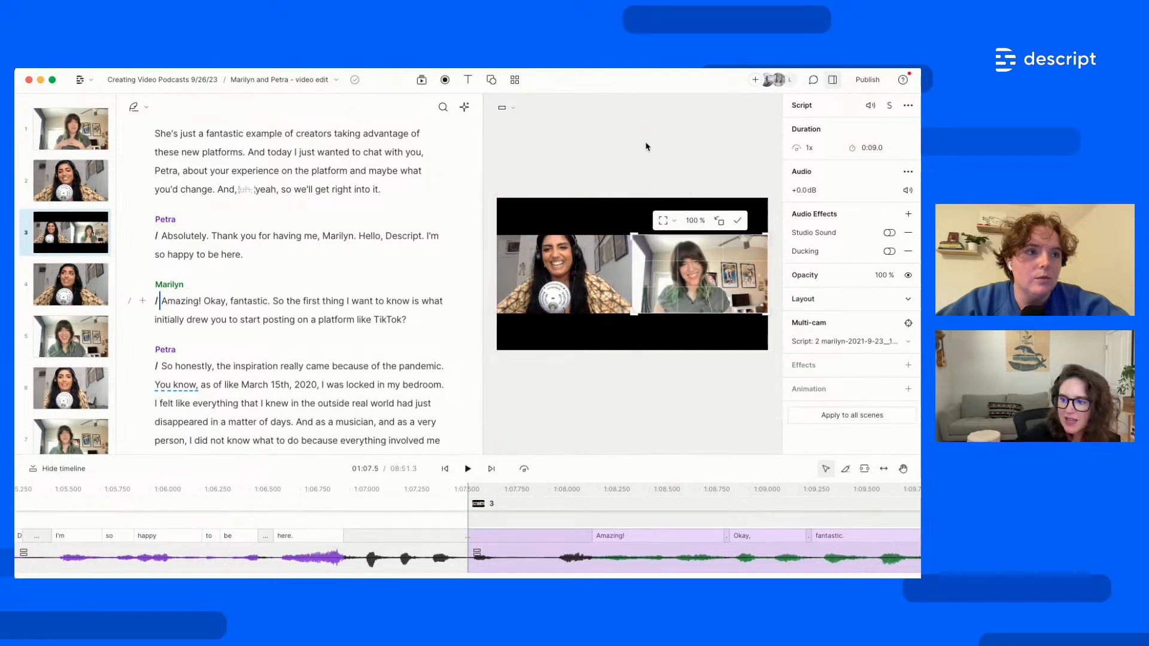
click(738, 220)
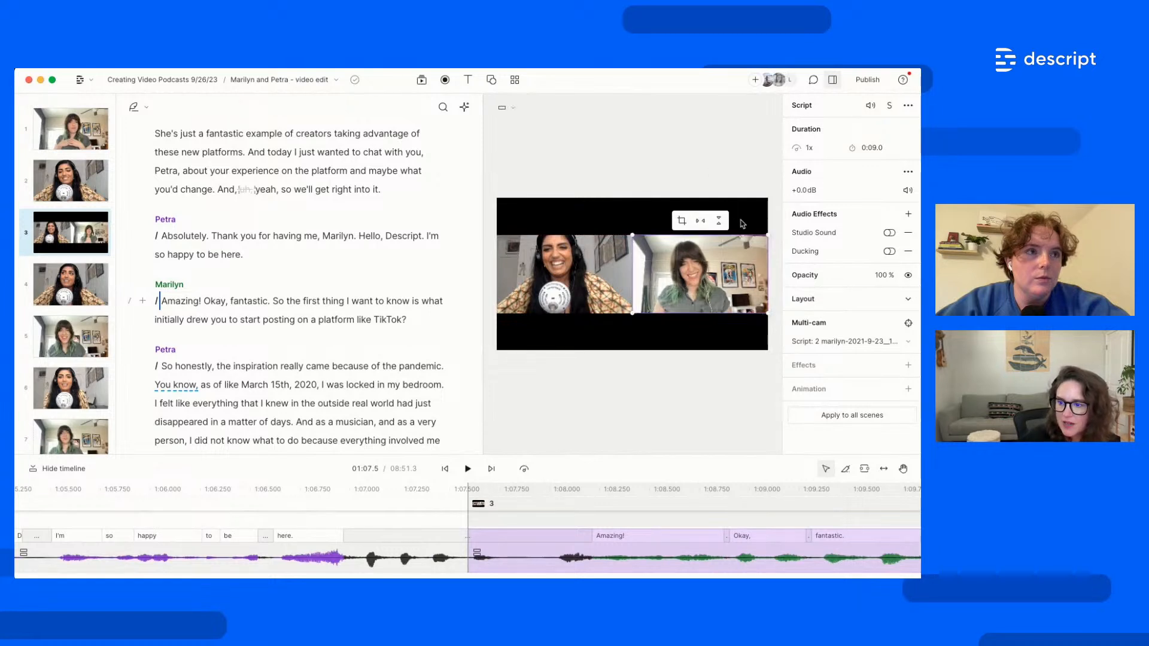
click(60, 228)
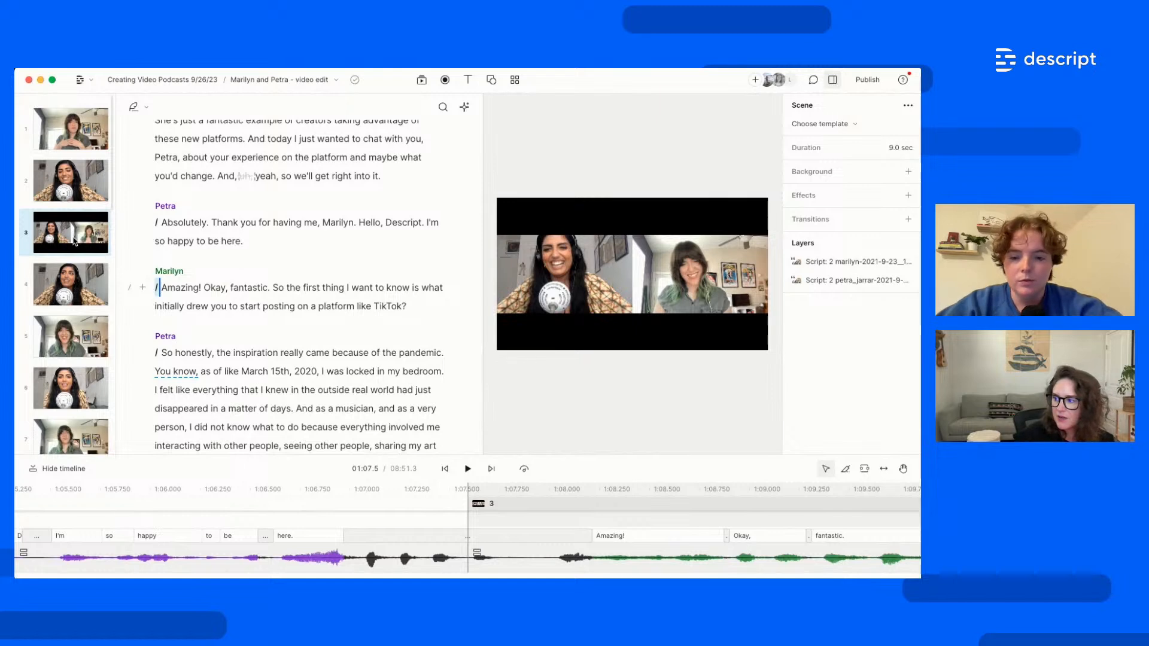
Copy scene 3's side-by-side layout and paste it onto scene 8
right_click(73, 236)
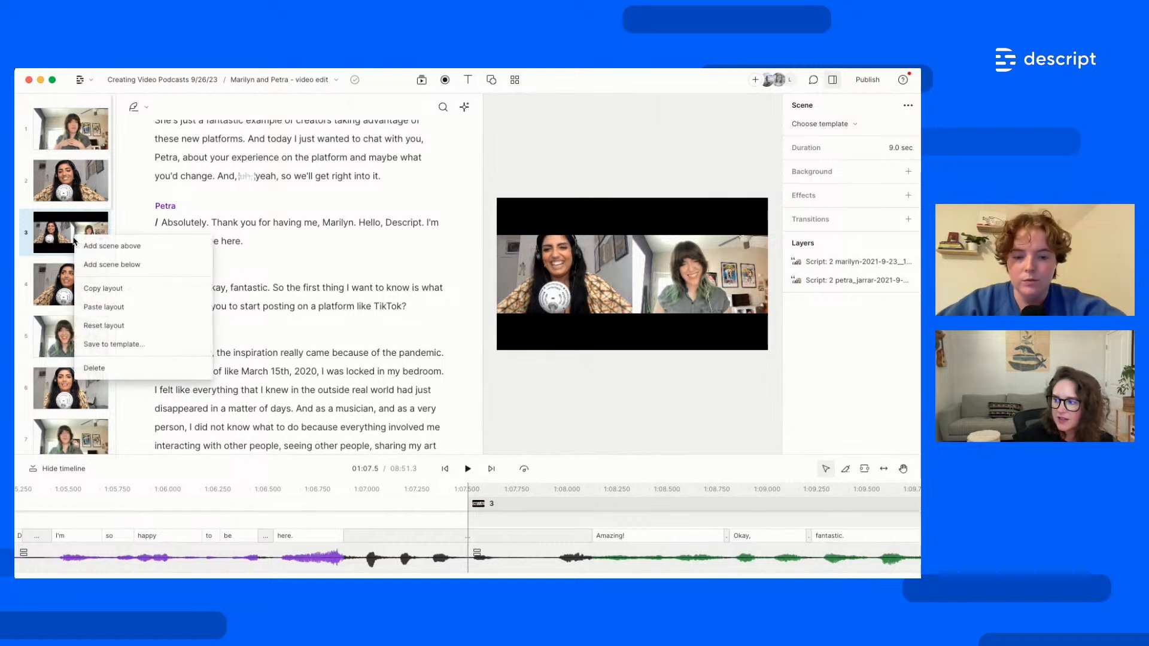
click(99, 290)
scroll(78, 359, down, 2)
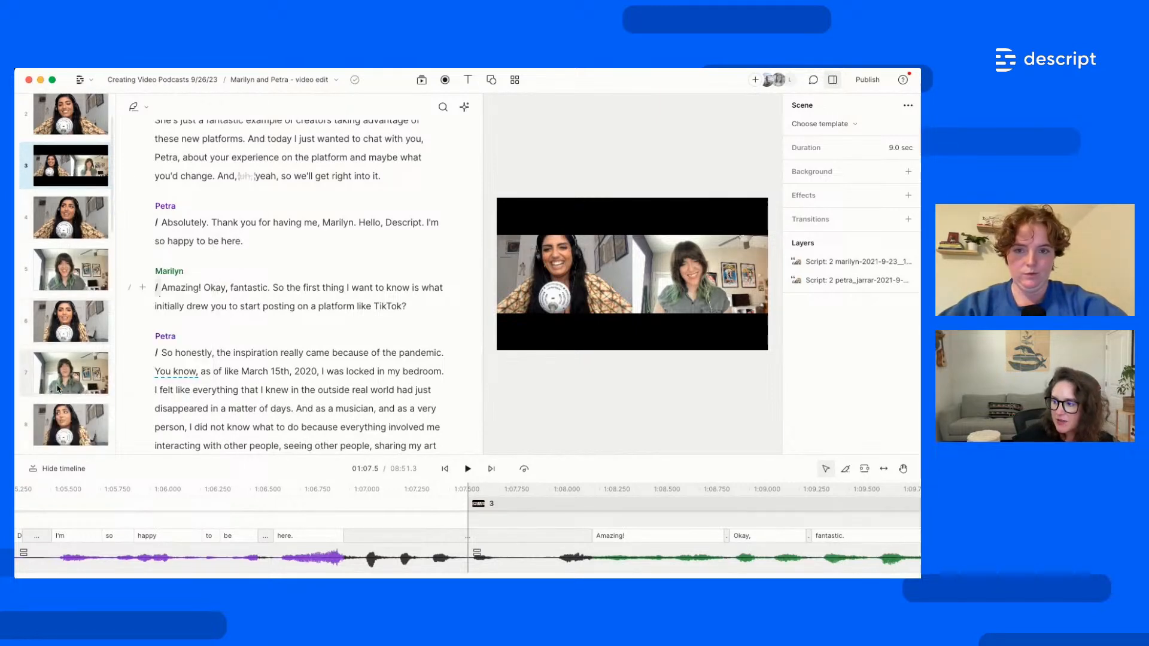
click(61, 425)
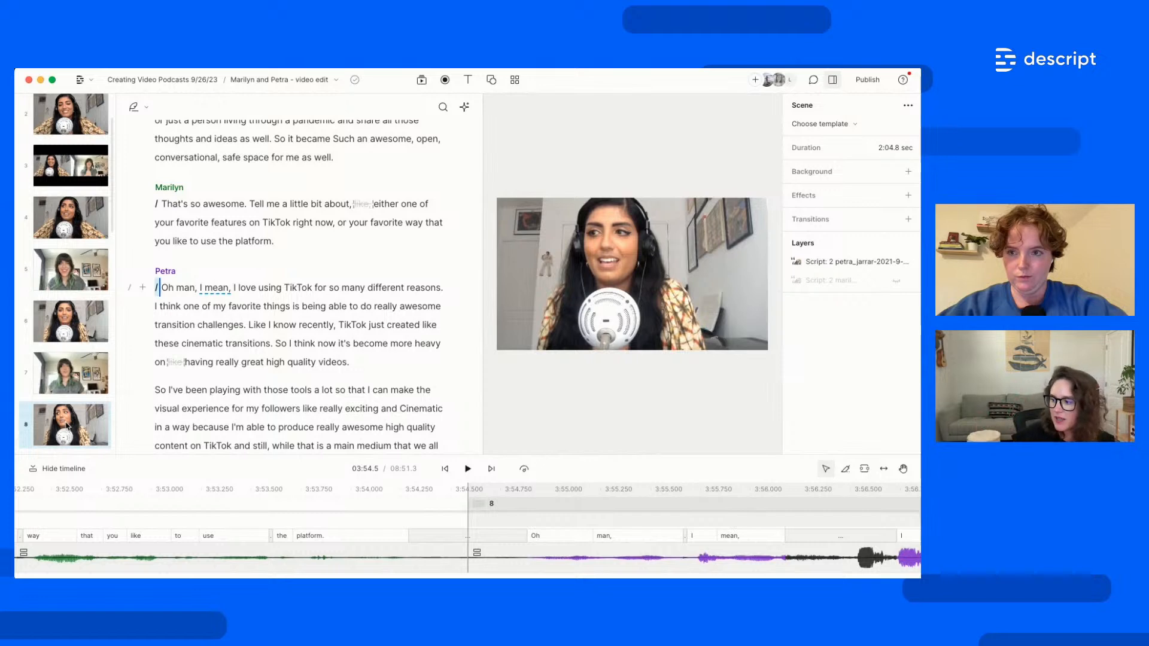
right_click(67, 424)
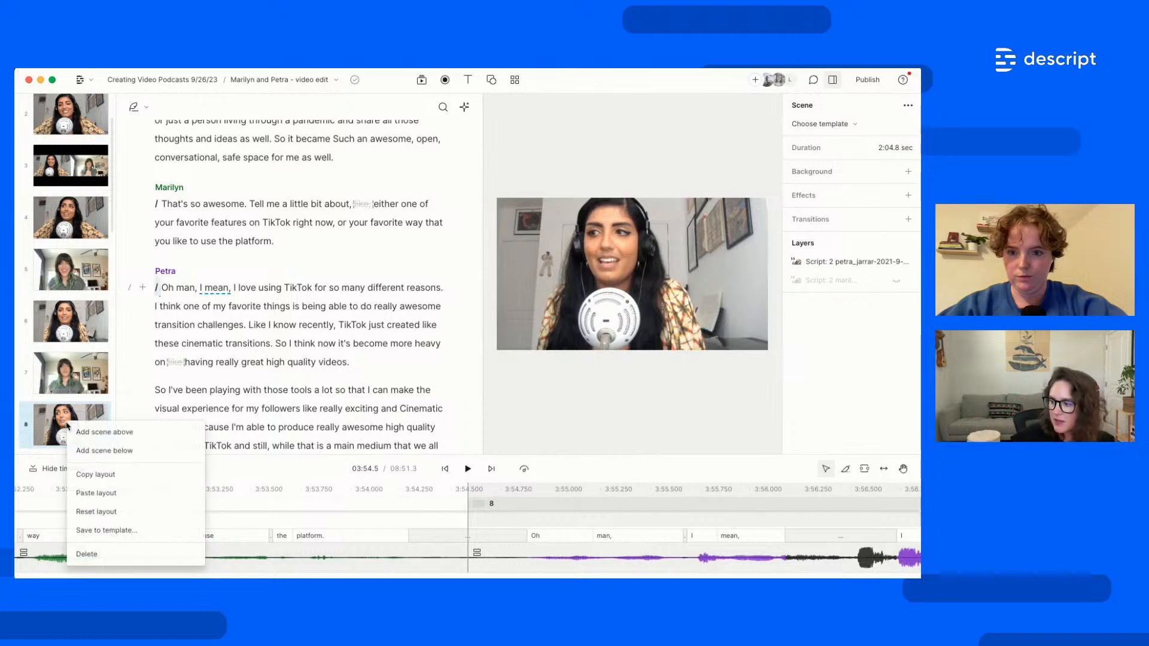
click(99, 494)
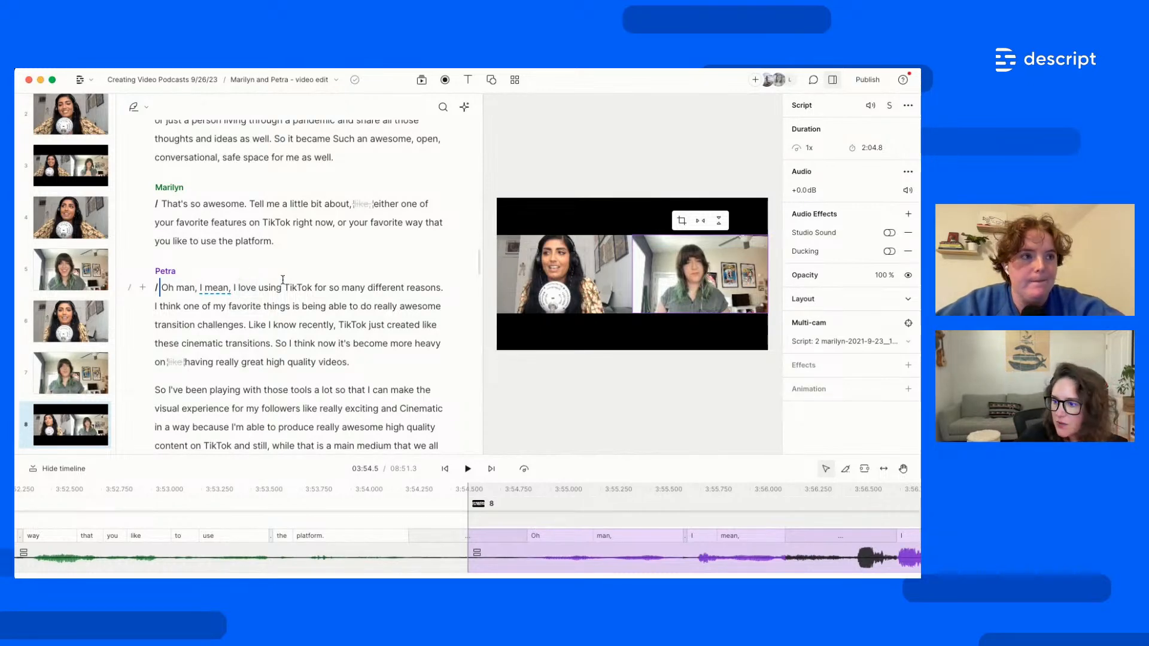
scroll(283, 280, up, 10)
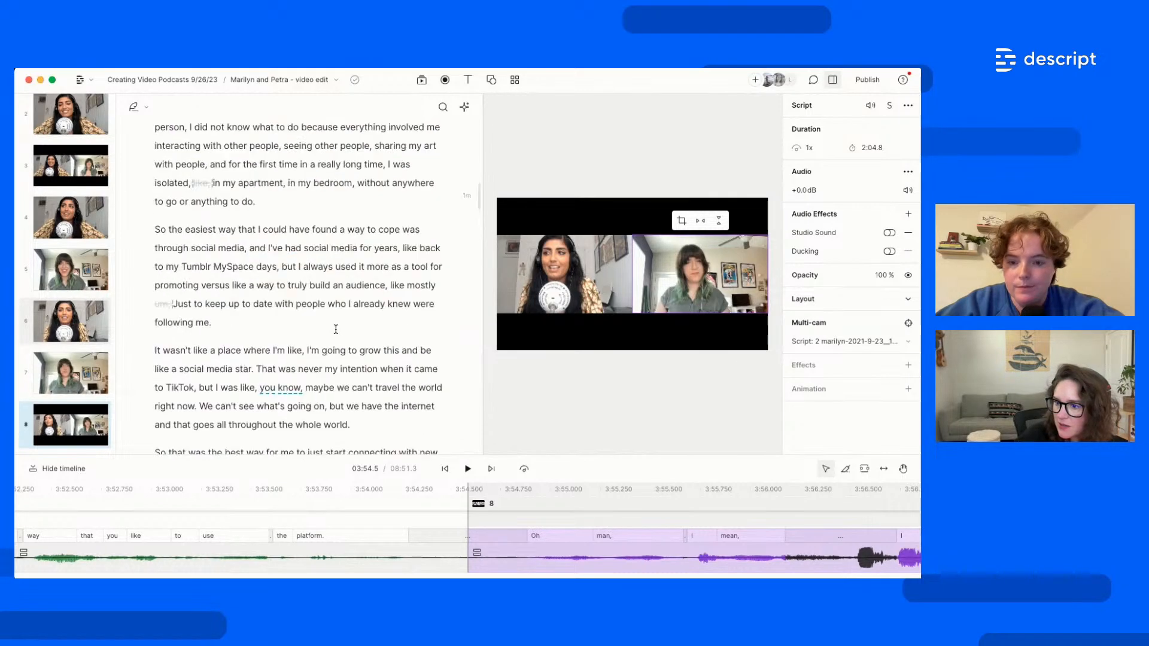
scroll(335, 329, up, 15)
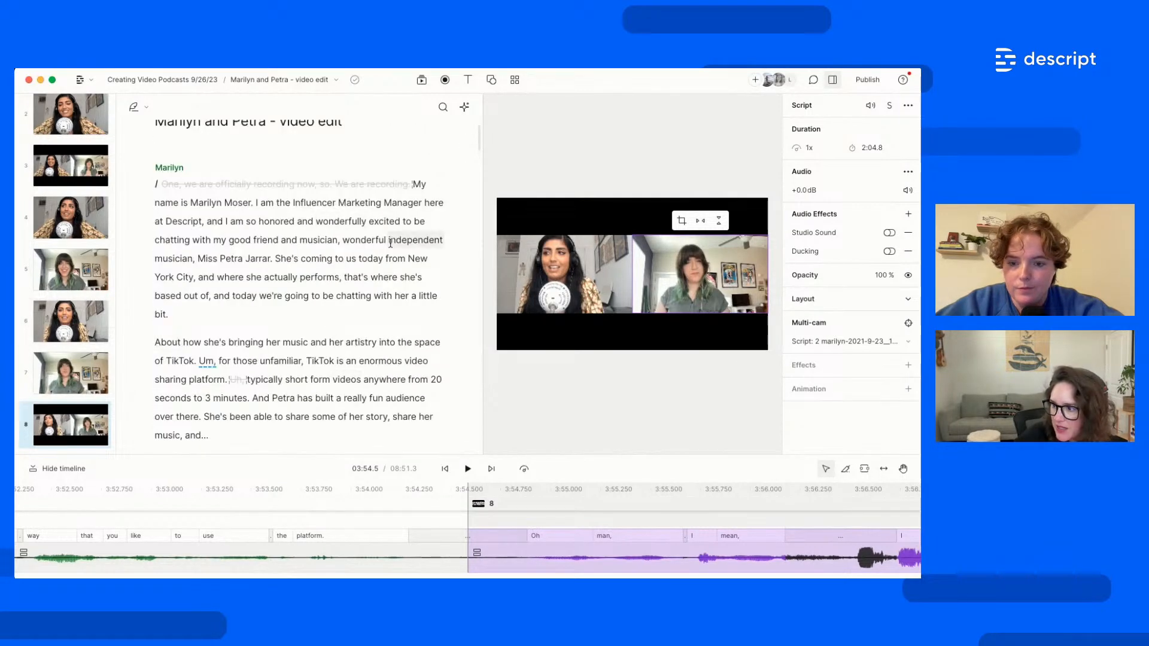
Insert a scene break before "She's coming to us"
click(276, 258)
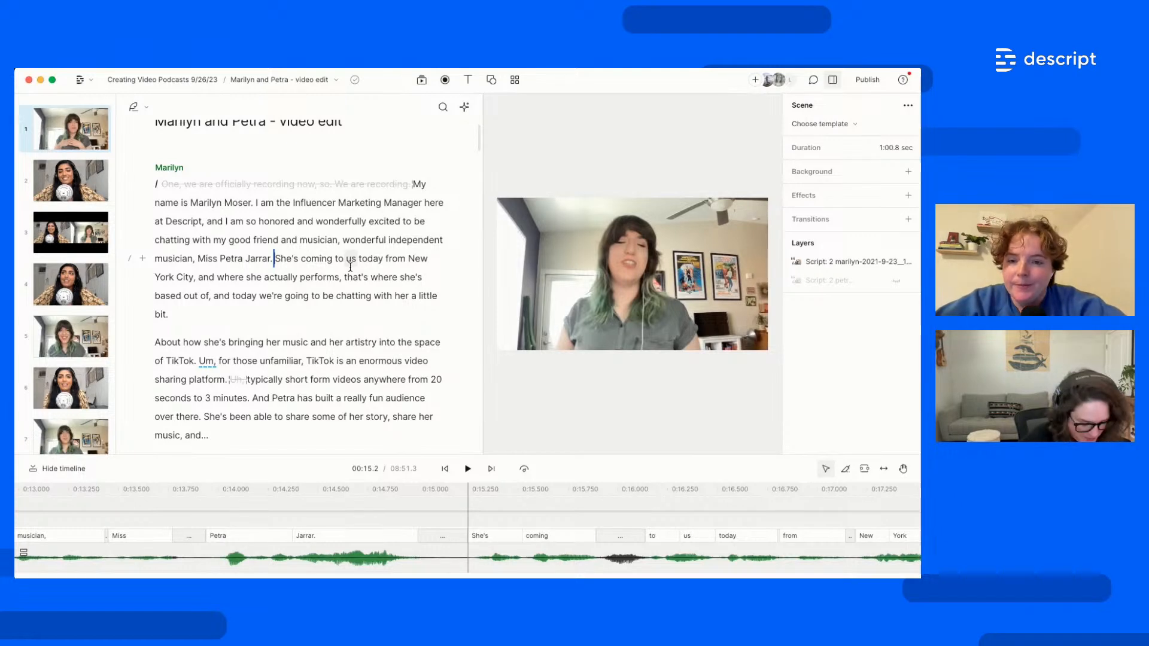
key(Return)
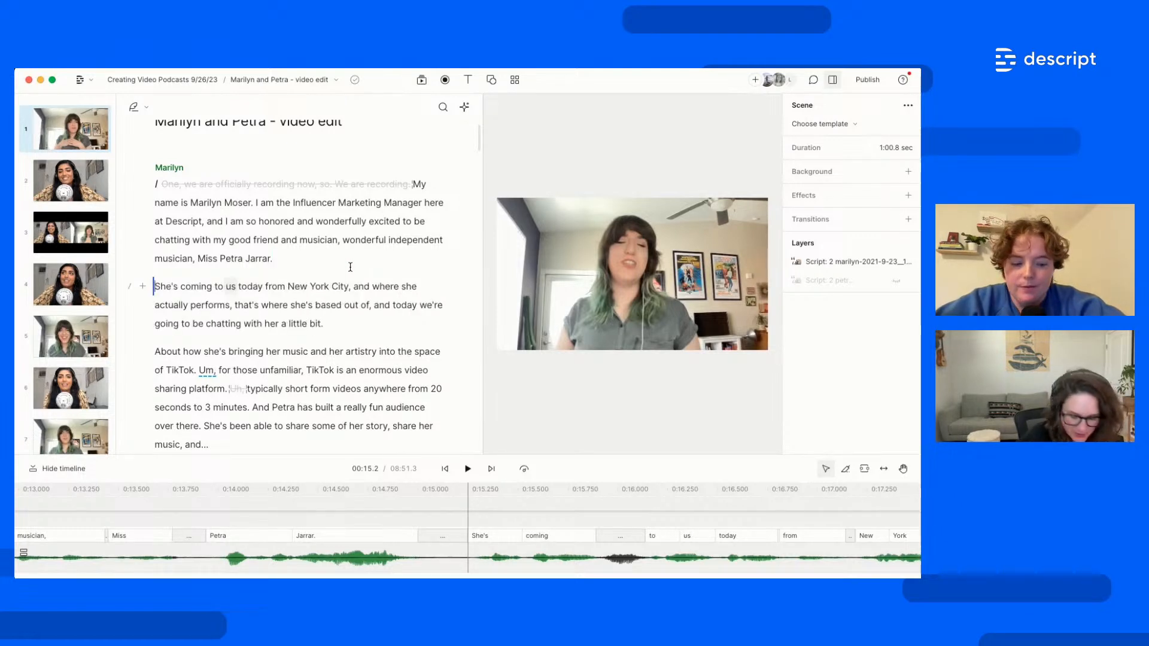
text(/)
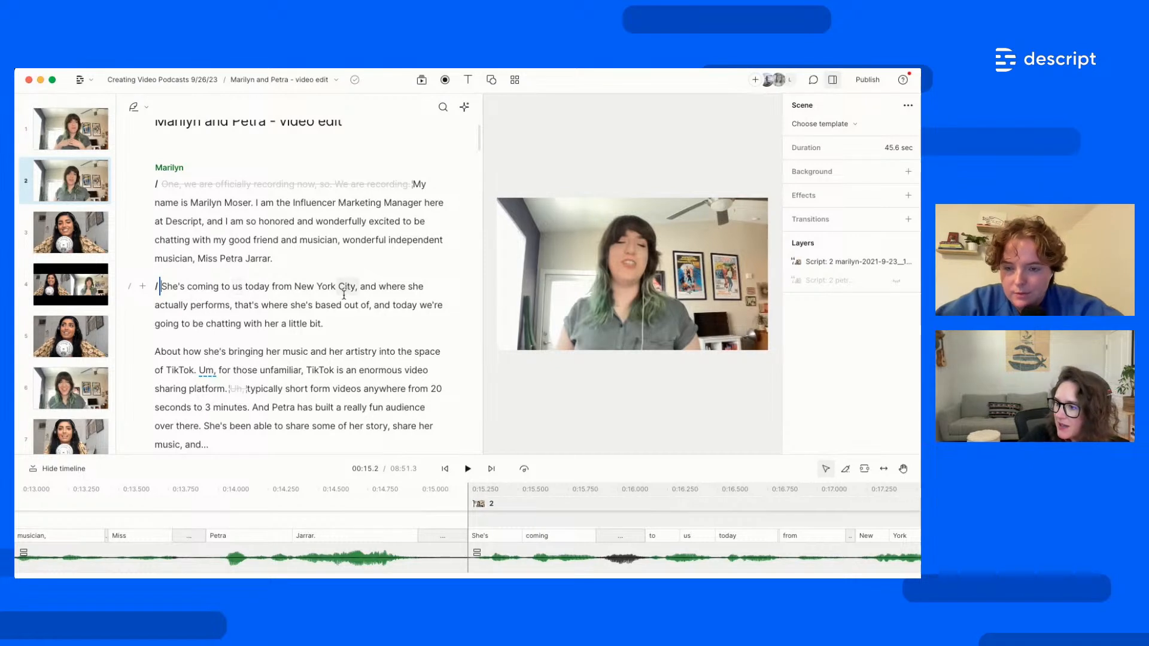
Add a scene break before "and where she actually performs", undoing a misplaced one
click(378, 287)
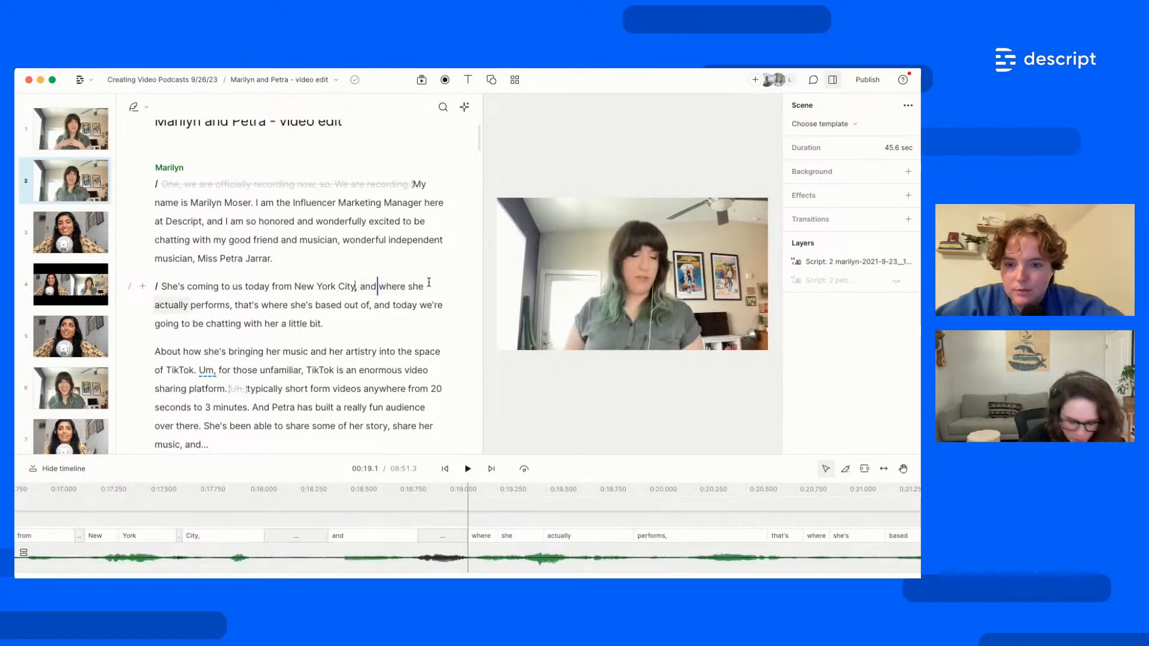
key(slash)
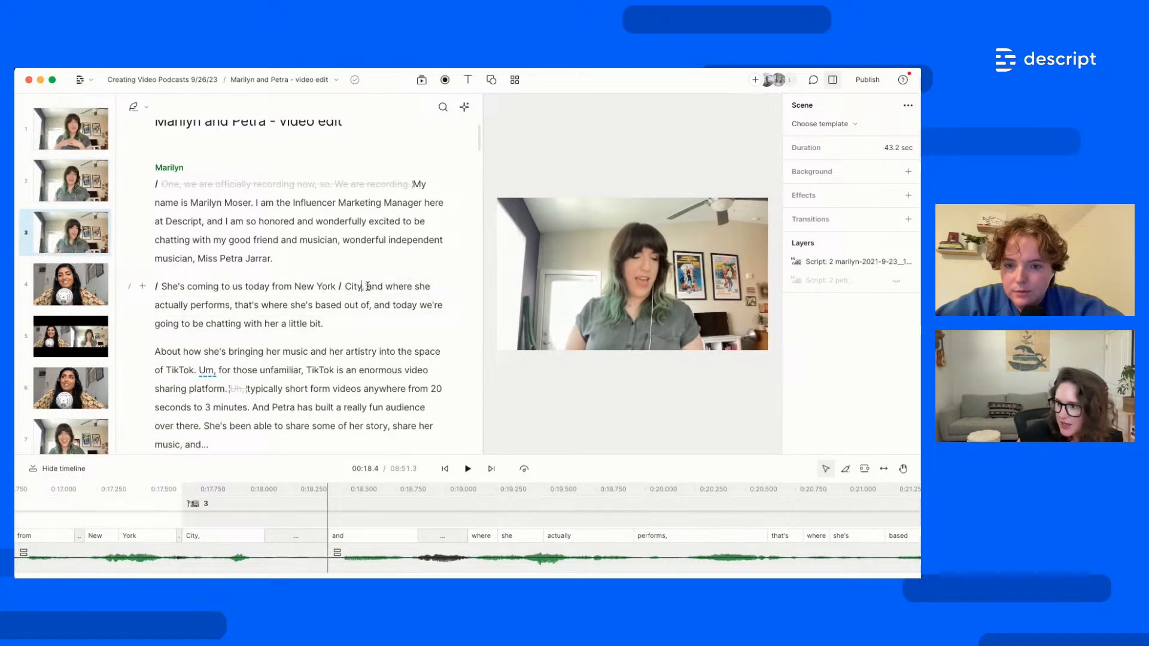
key(super+z)
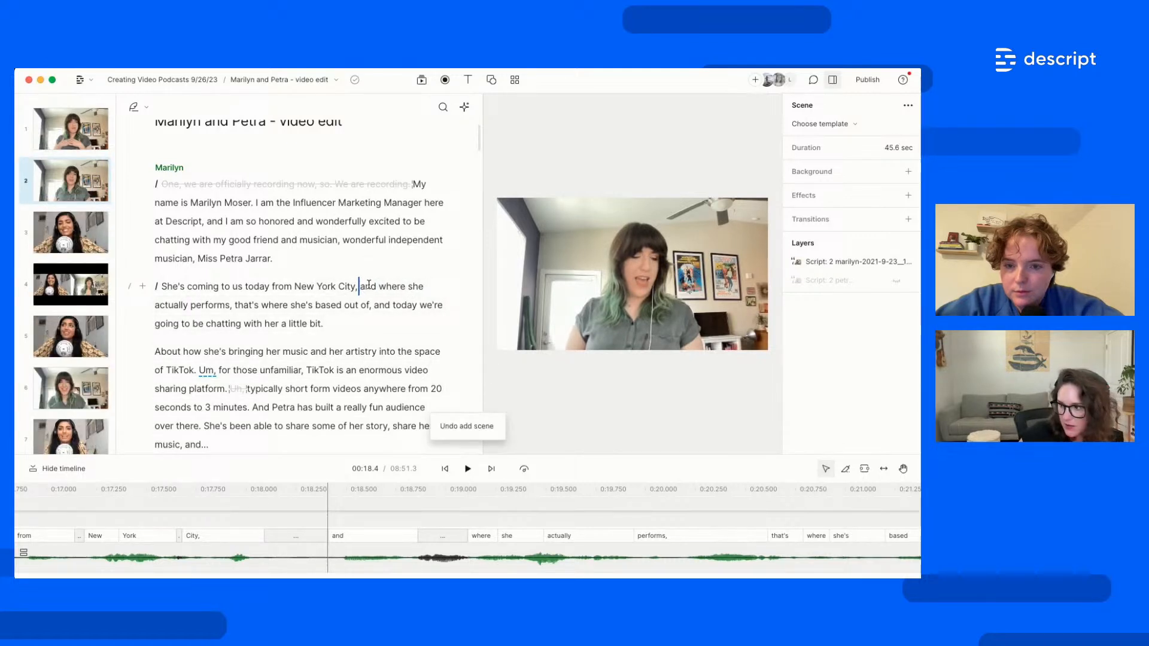
key(slash)
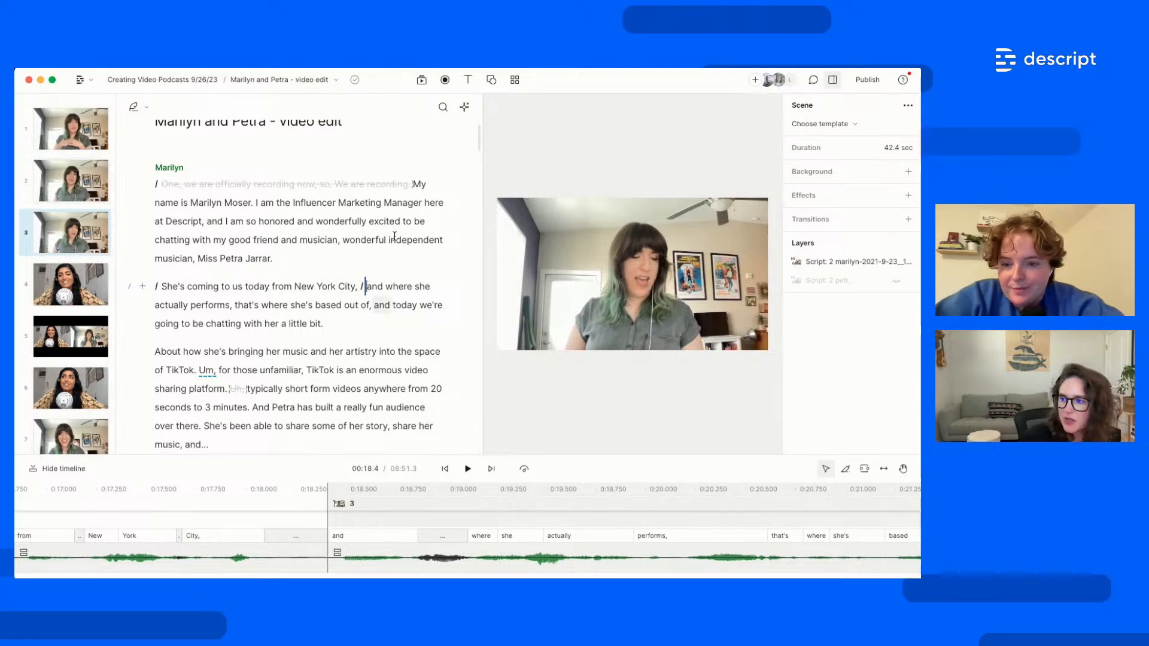
Open the media library and bring up the stock video collection
click(422, 81)
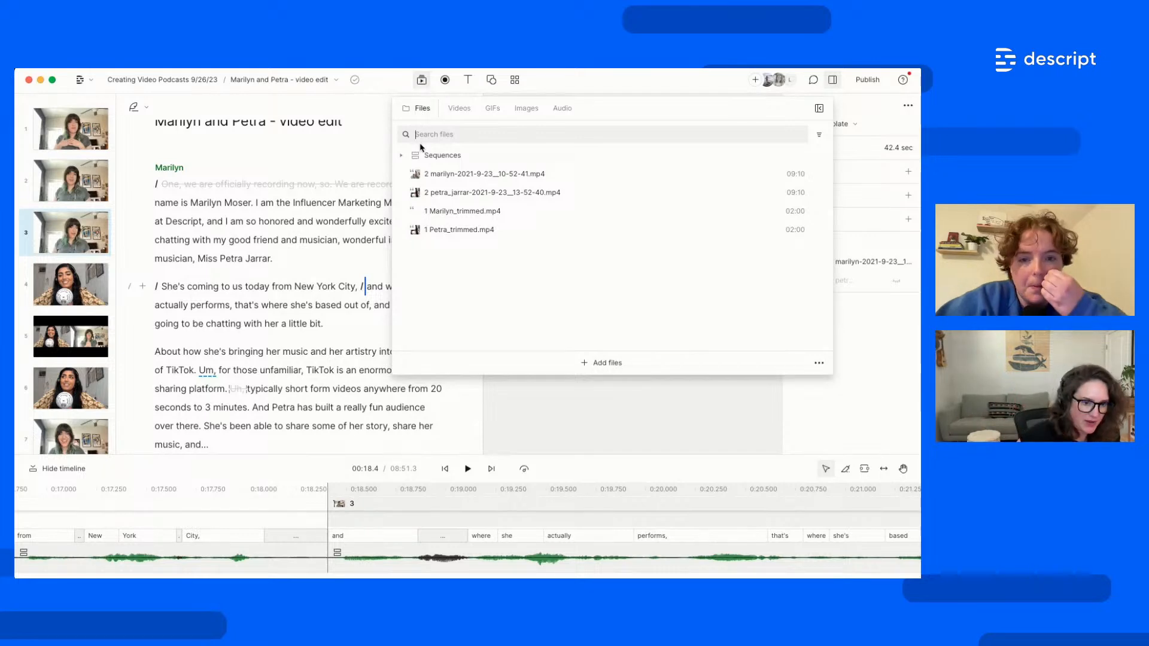
click(459, 110)
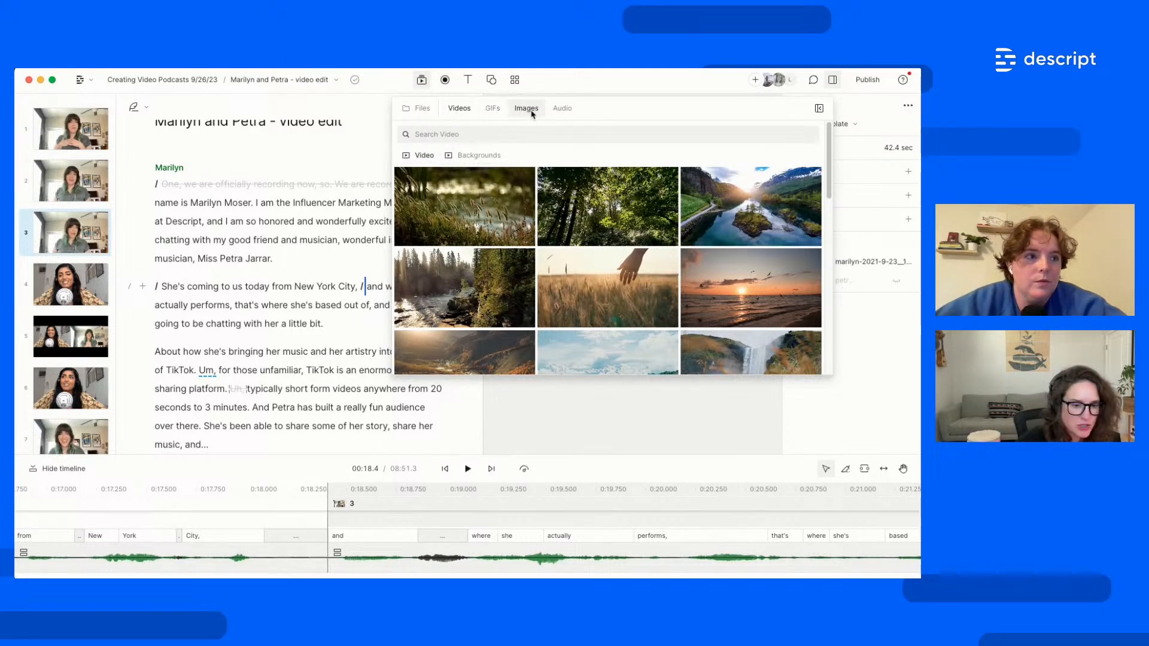
click(563, 111)
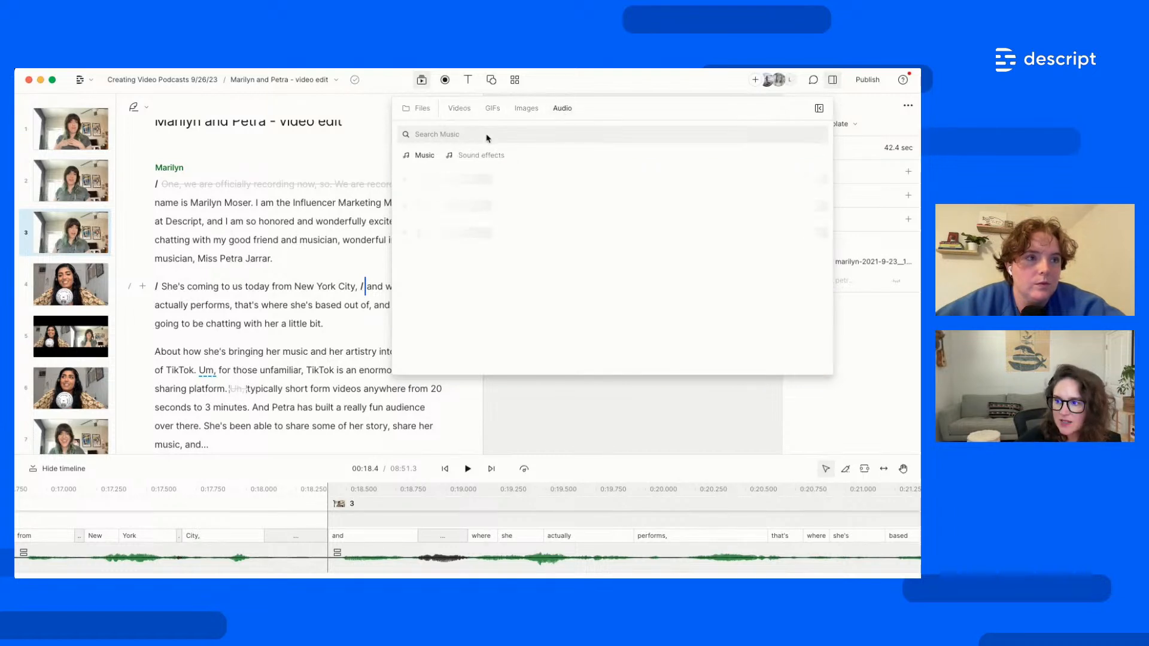
click(460, 113)
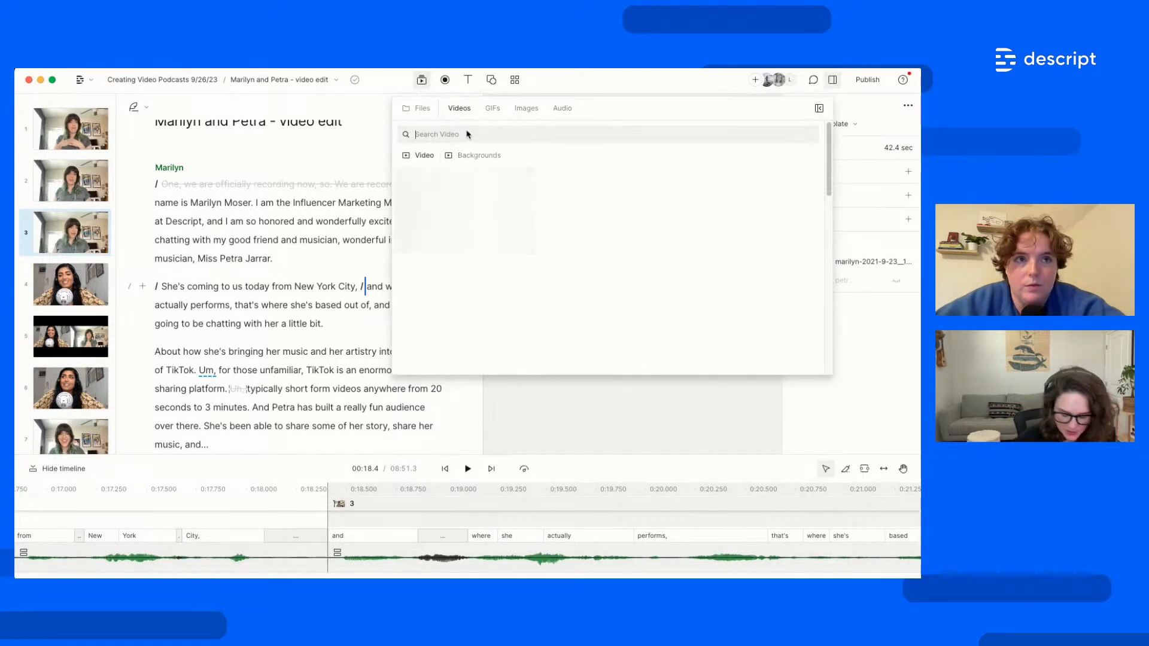
Search stock videos for 'new york' and insert the Nyc Hyperlapse night-skyline clip into scene 3
click(468, 133)
text(new york)
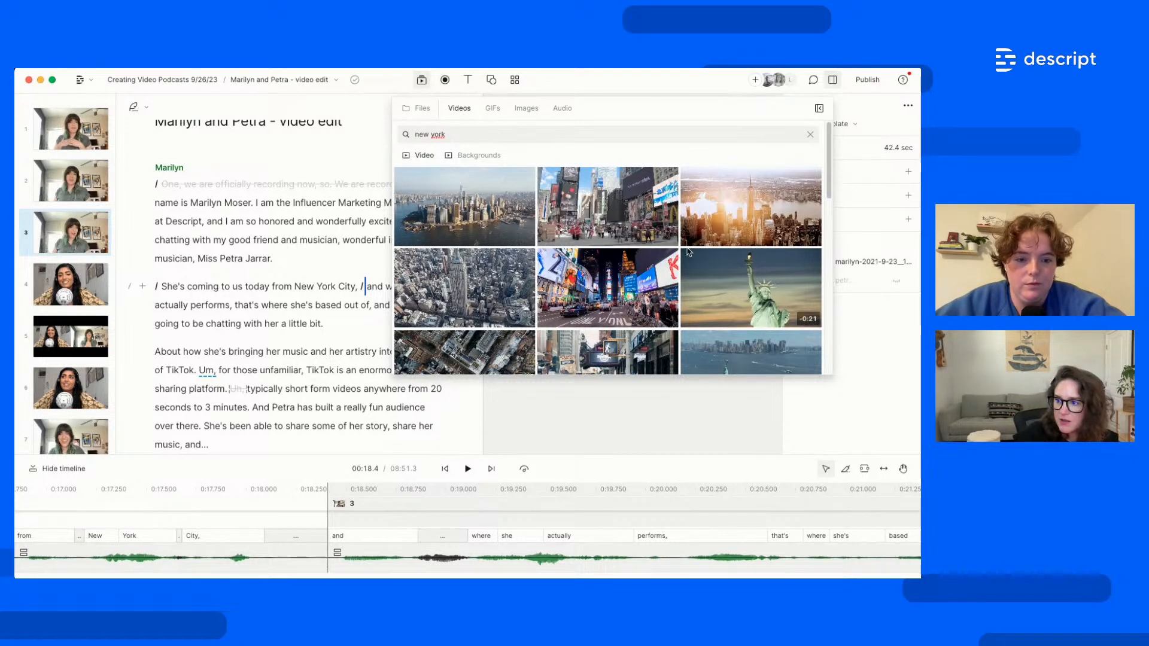
scroll(688, 251, down, 3)
scroll(689, 251, down, 2)
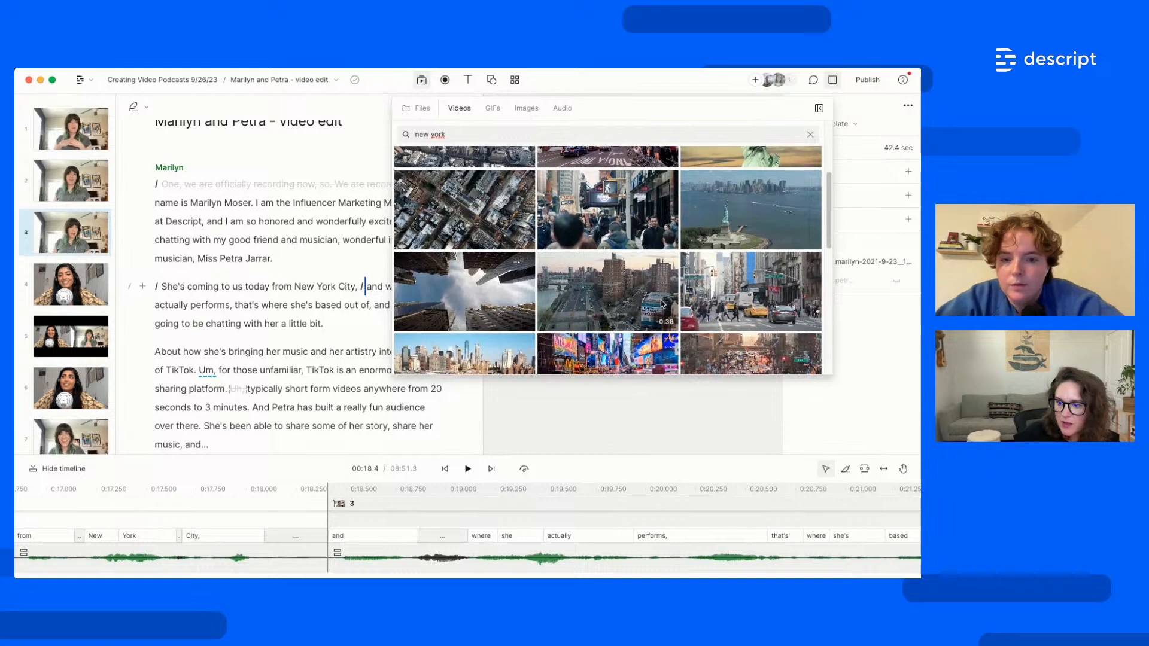
scroll(730, 323, down, 5)
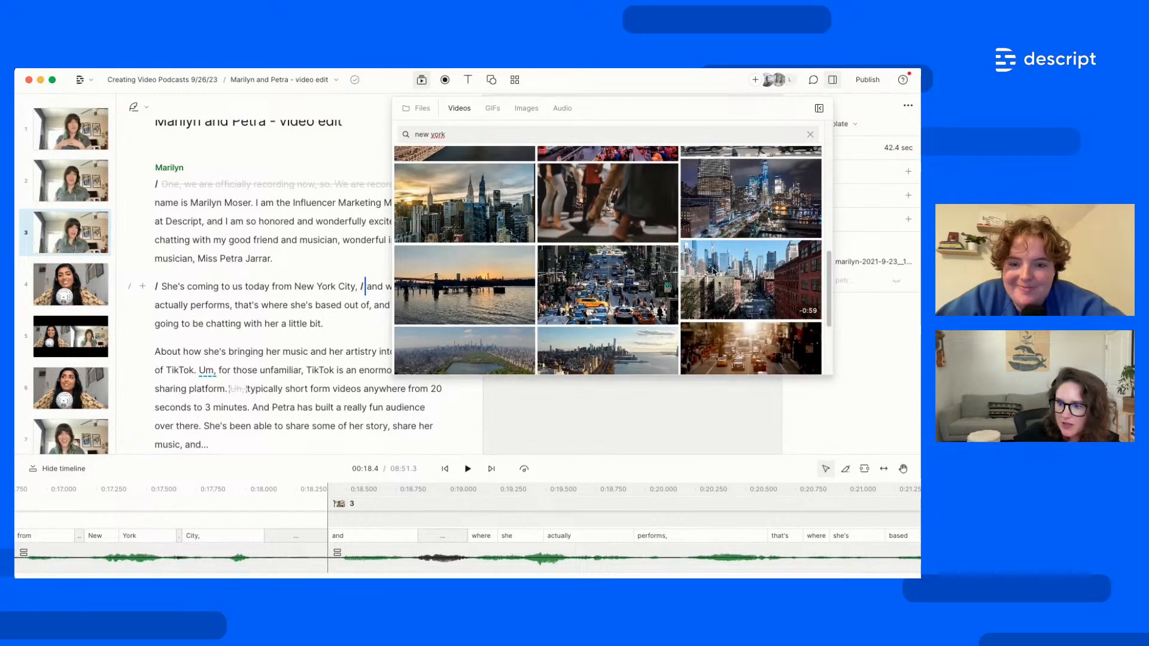
mouse_move(763, 207)
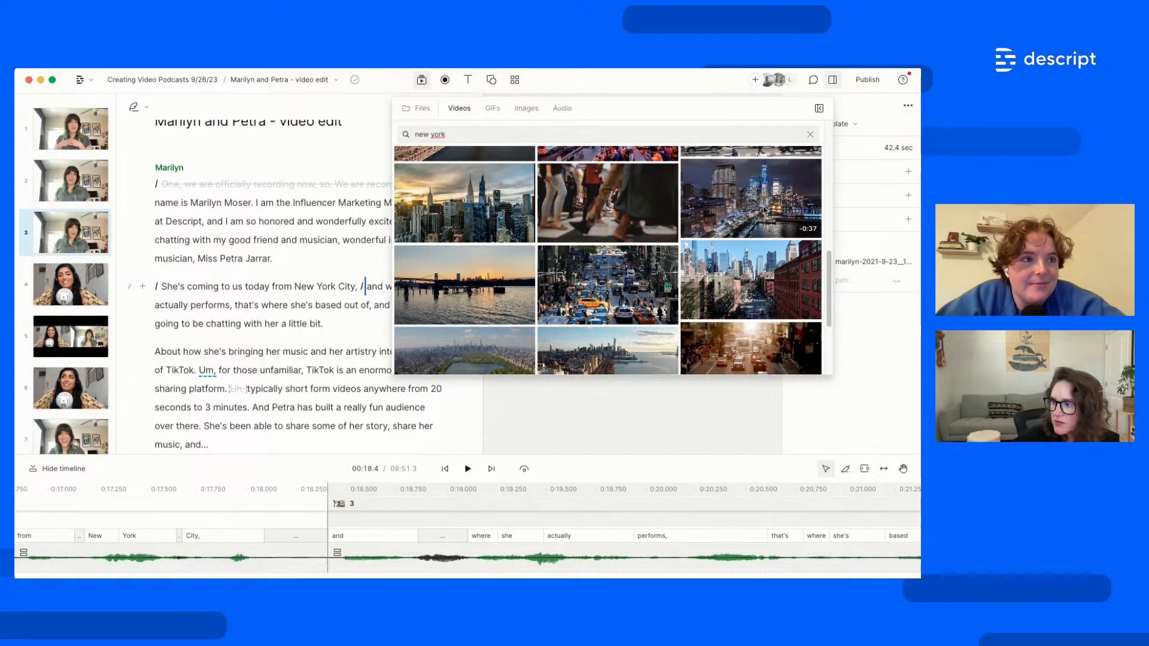
click(764, 210)
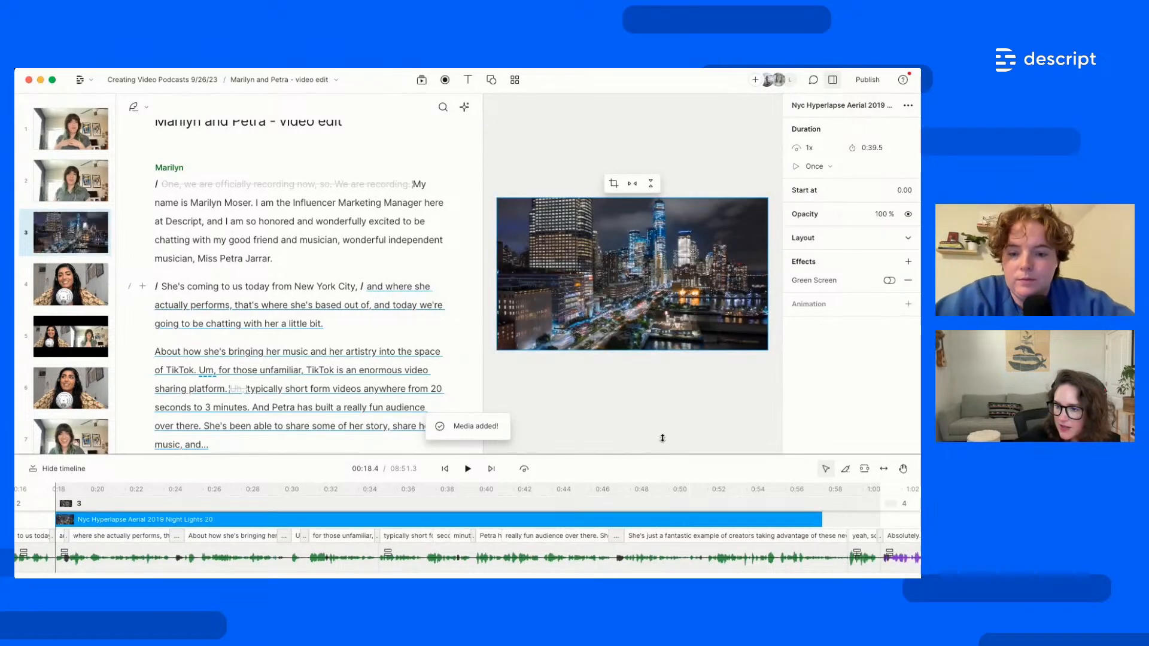
Drag the Nyc Hyperlapse clip earlier so it begins at the 'She's coming to us today from New York City' line
drag(663, 438, 662, 413)
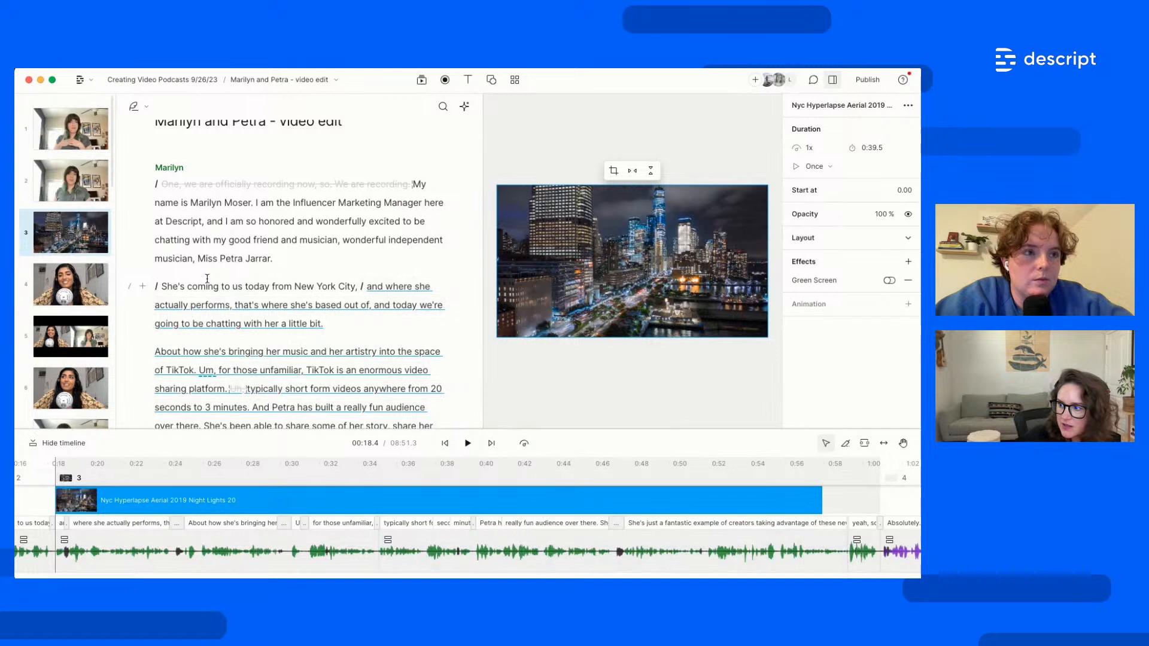
click(337, 240)
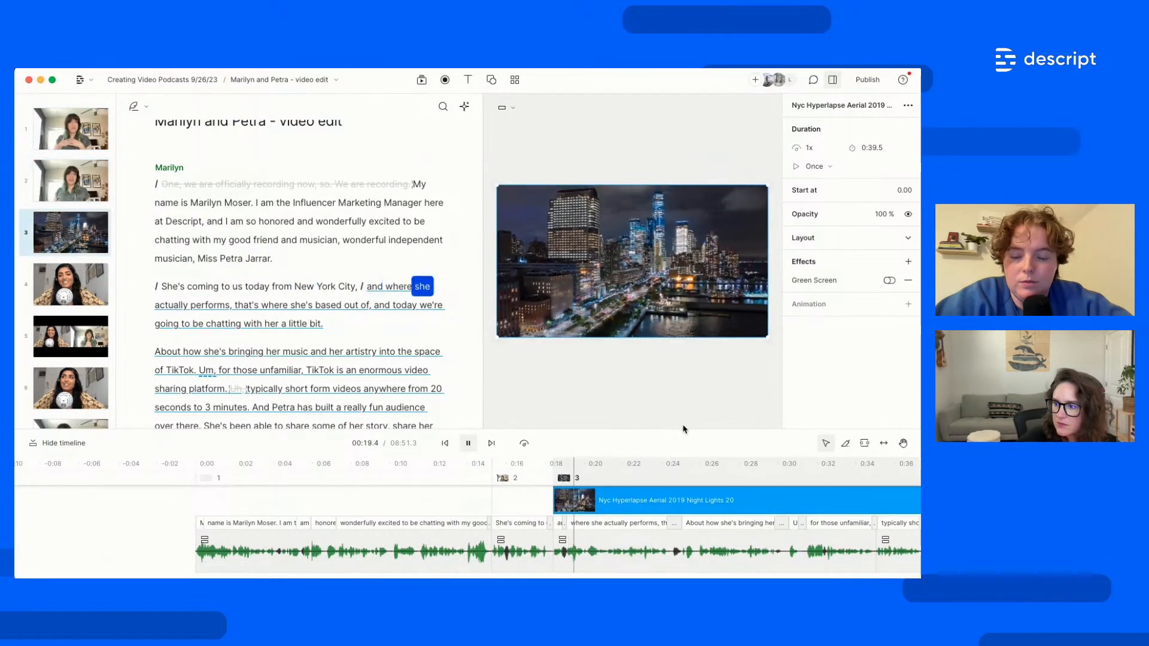
key(space)
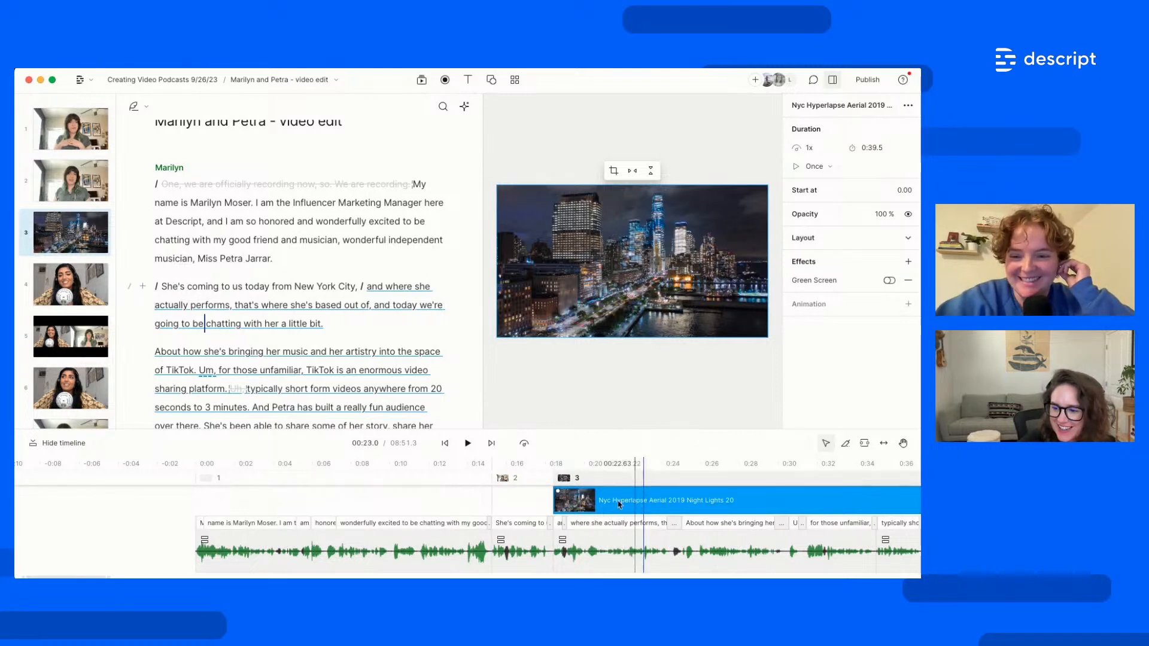
drag(646, 506, 573, 505)
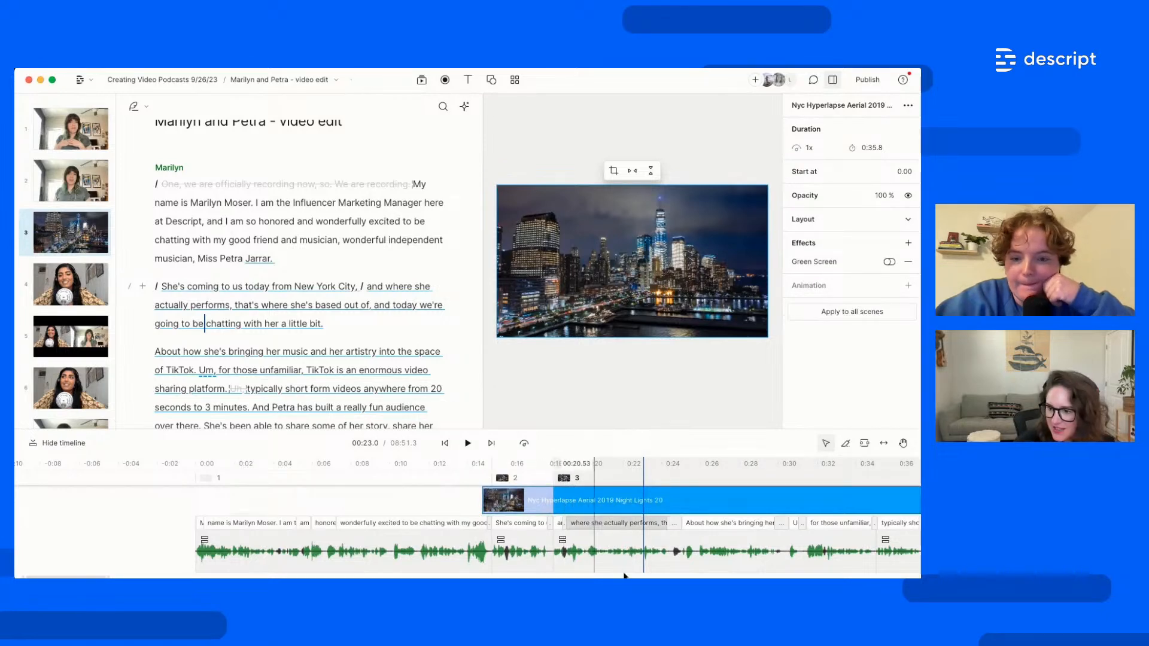
Enlarge the timeline, try shifting the NYC clip later to about 0:19, then undo that move
scroll(580, 552, down, 3)
scroll(581, 552, down, 2)
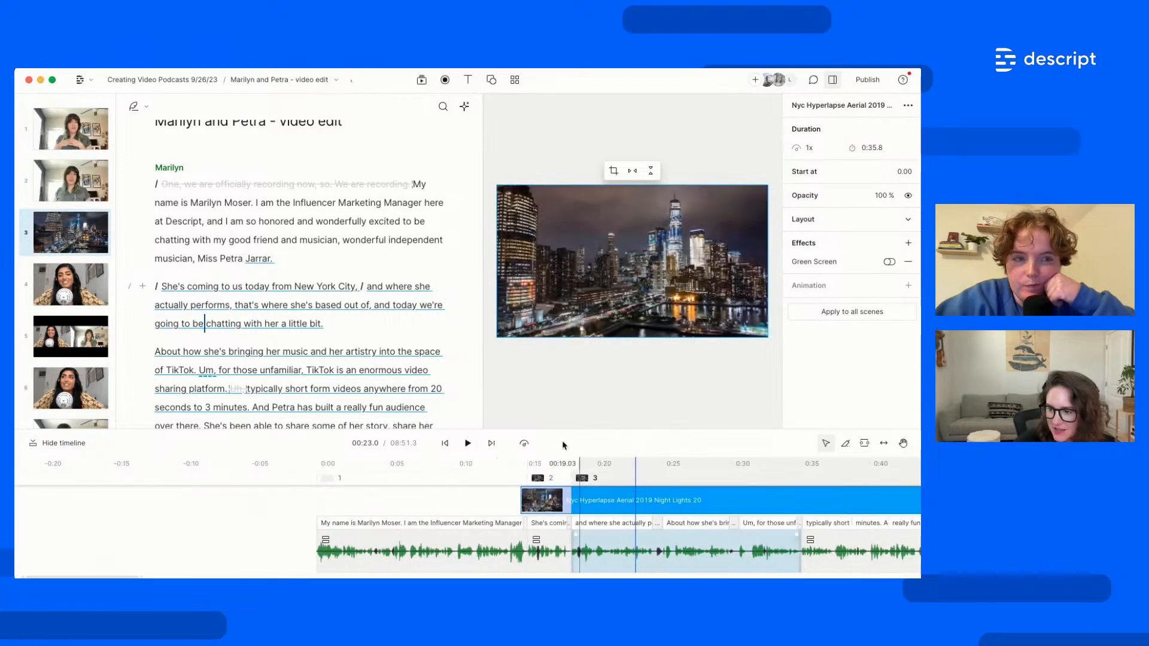
drag(553, 430, 553, 319)
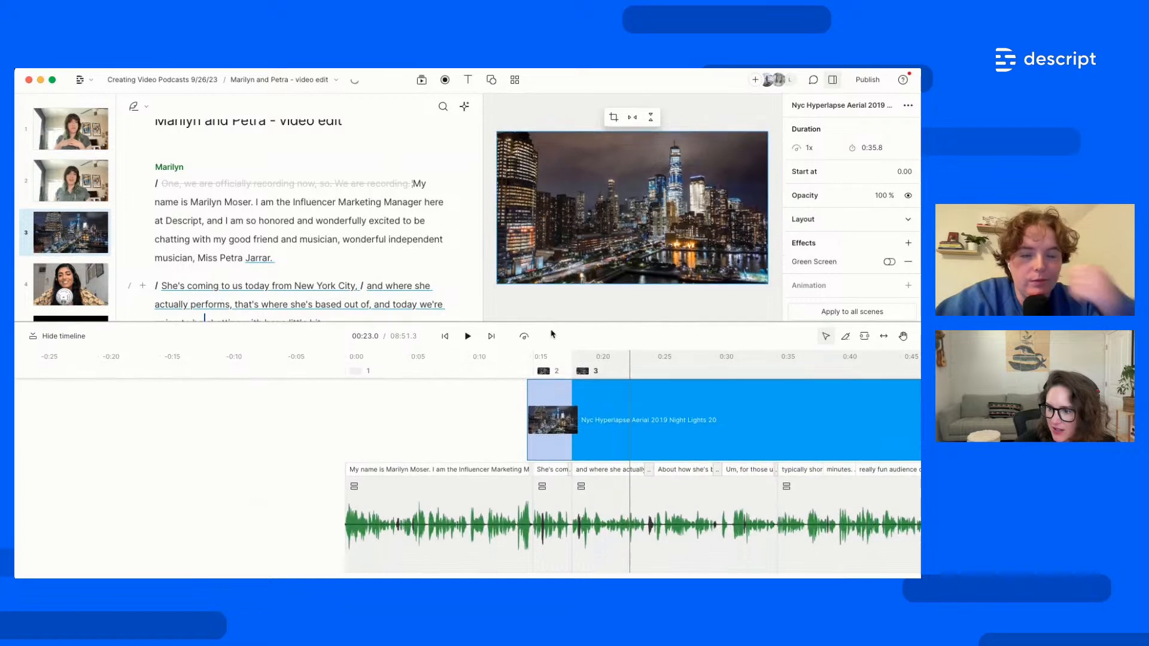
click(554, 413)
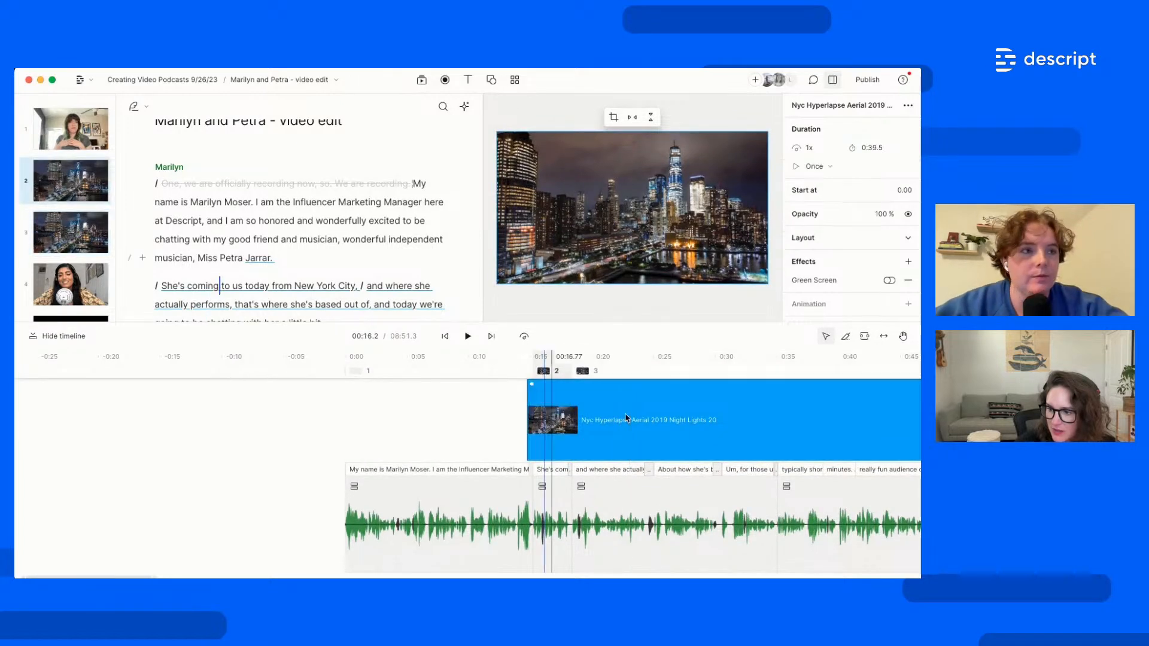
drag(620, 438, 647, 426)
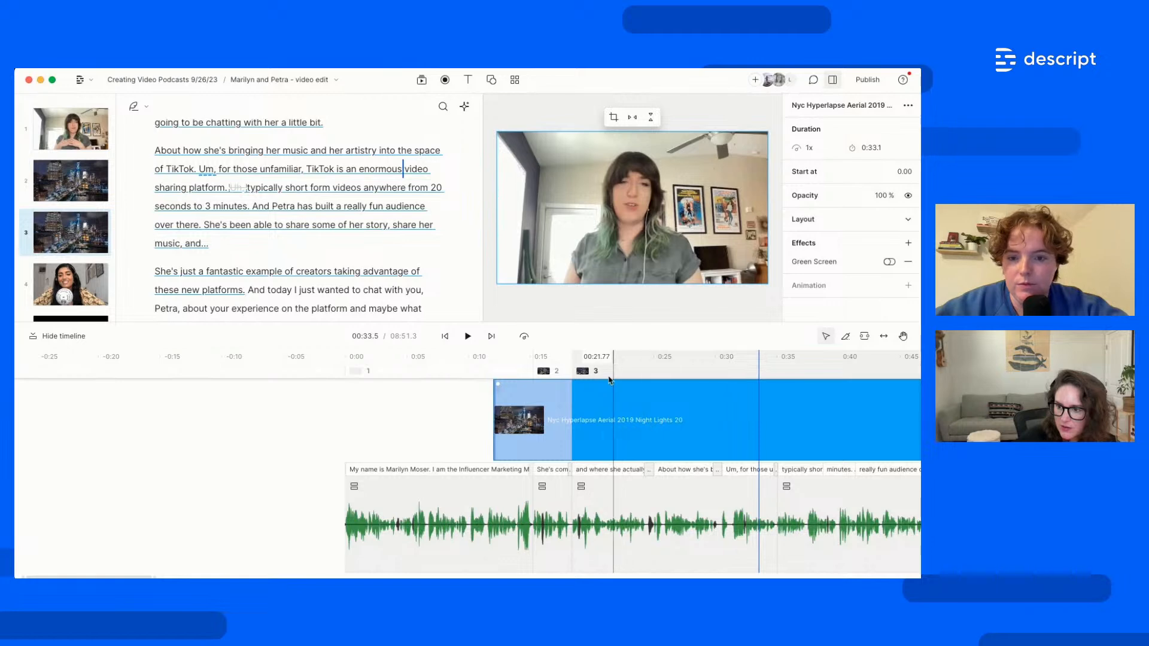
scroll(640, 489, up, 1)
scroll(640, 489, up, 2)
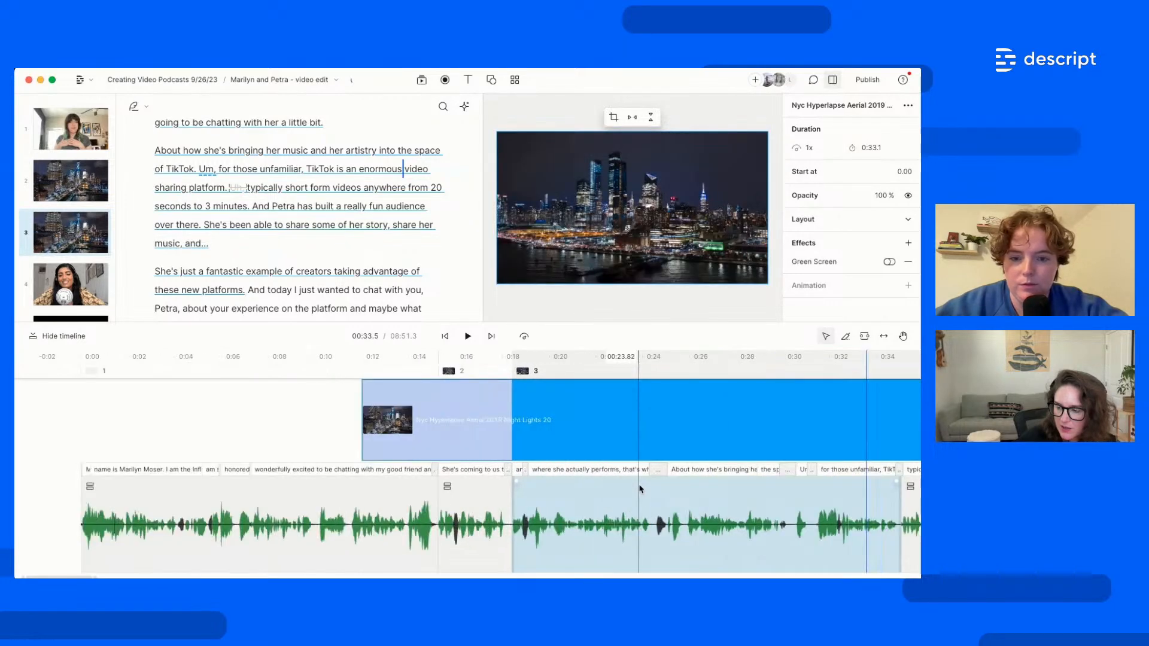
scroll(641, 489, down, 4)
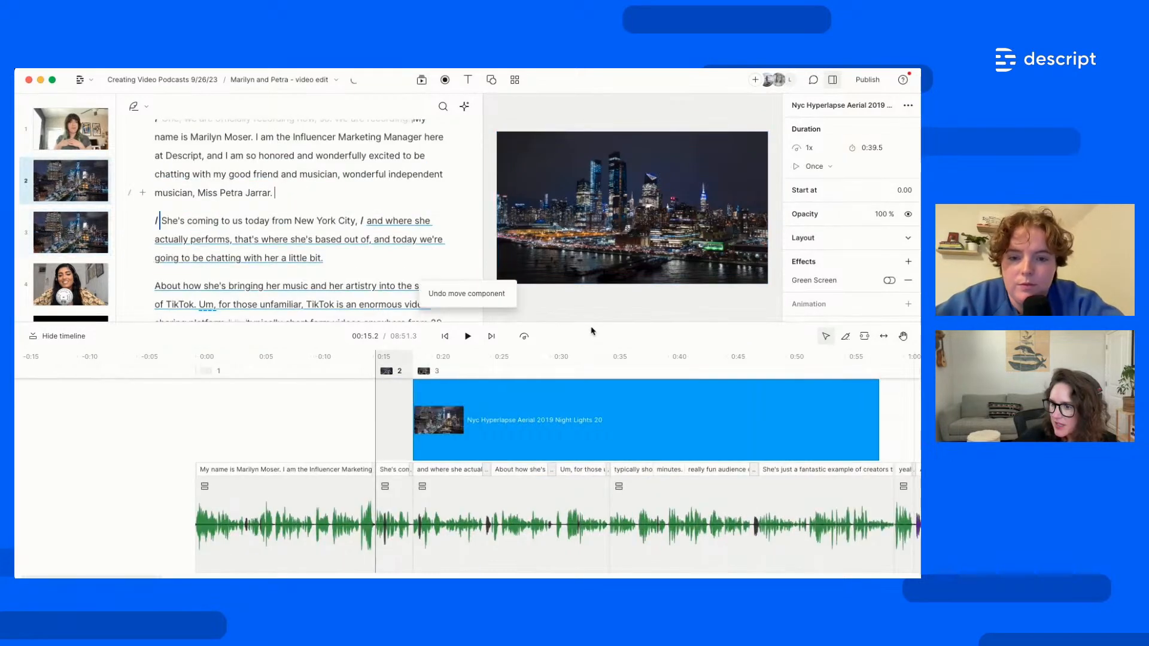
key(super+z)
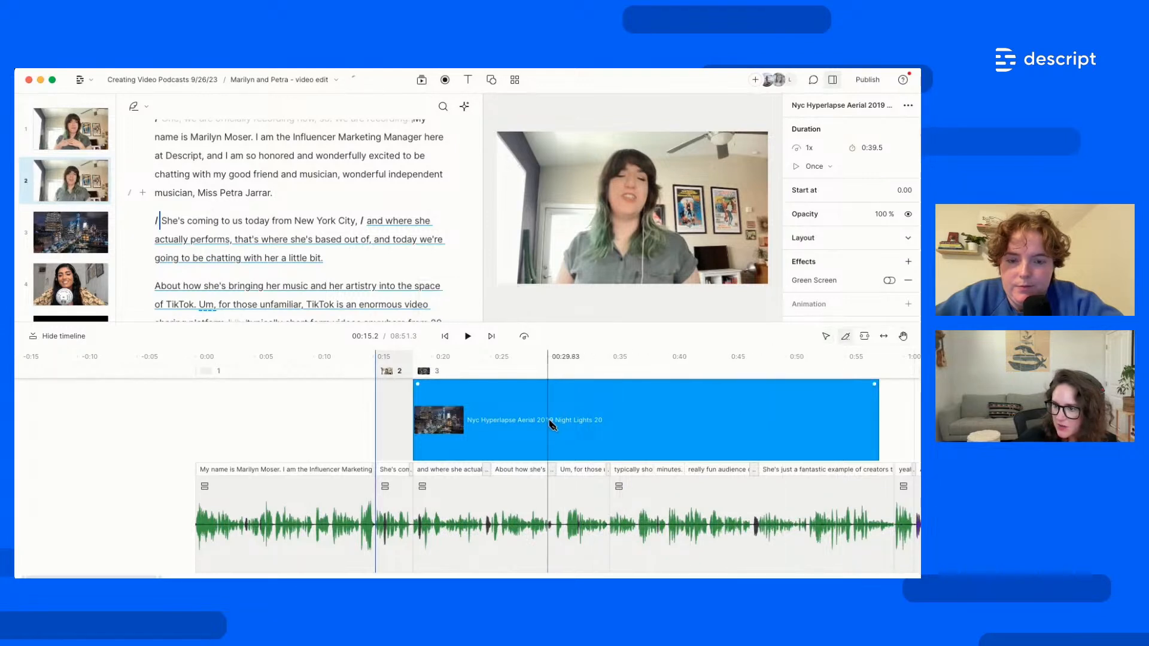
Split the NYC clip at 00:27.1 and delete the unwanted right-hand part
click(519, 426)
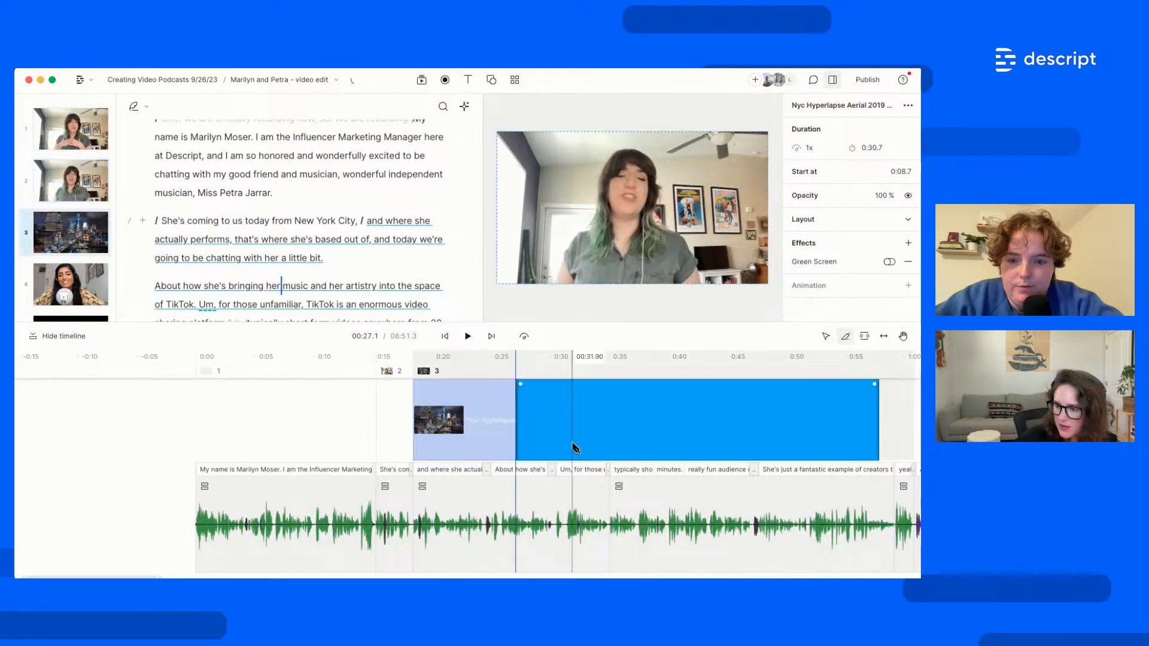
click(545, 435)
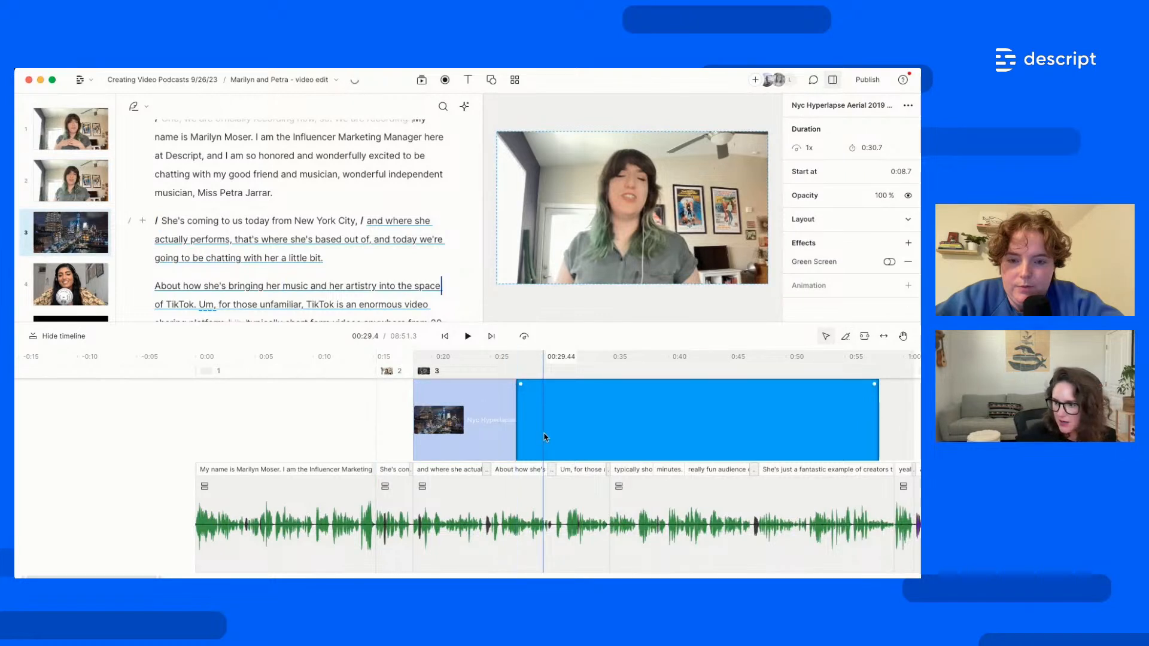
key(Delete)
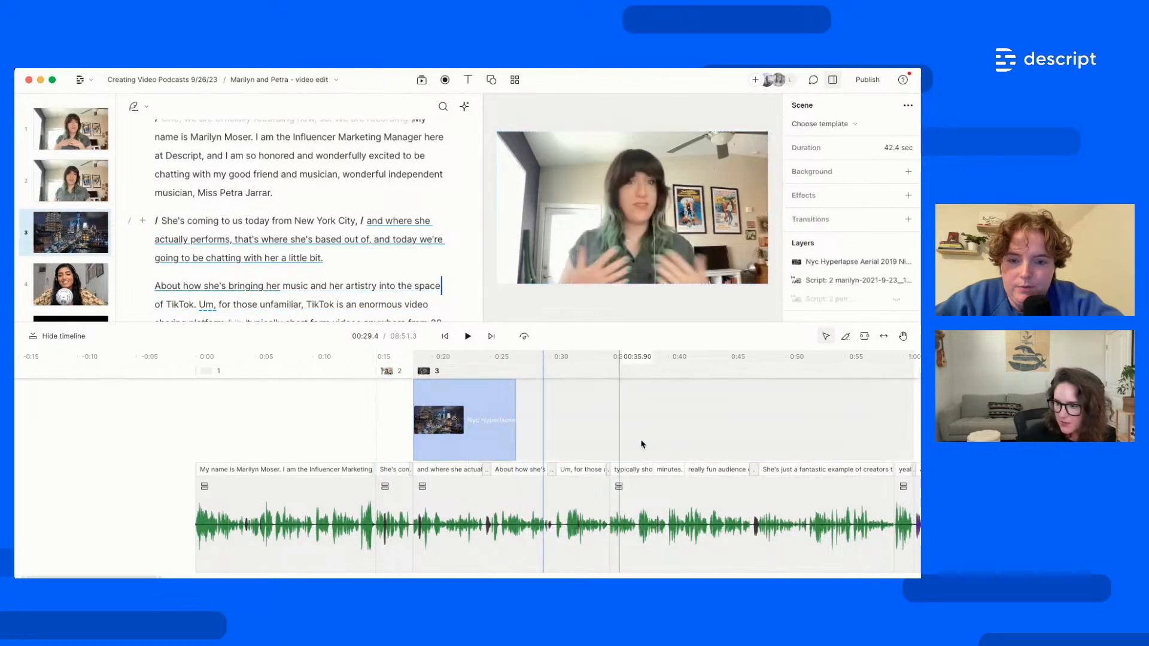
Move the remaining NYC clip to start at 0:14.5 and trim its end to 0:01.3
click(444, 446)
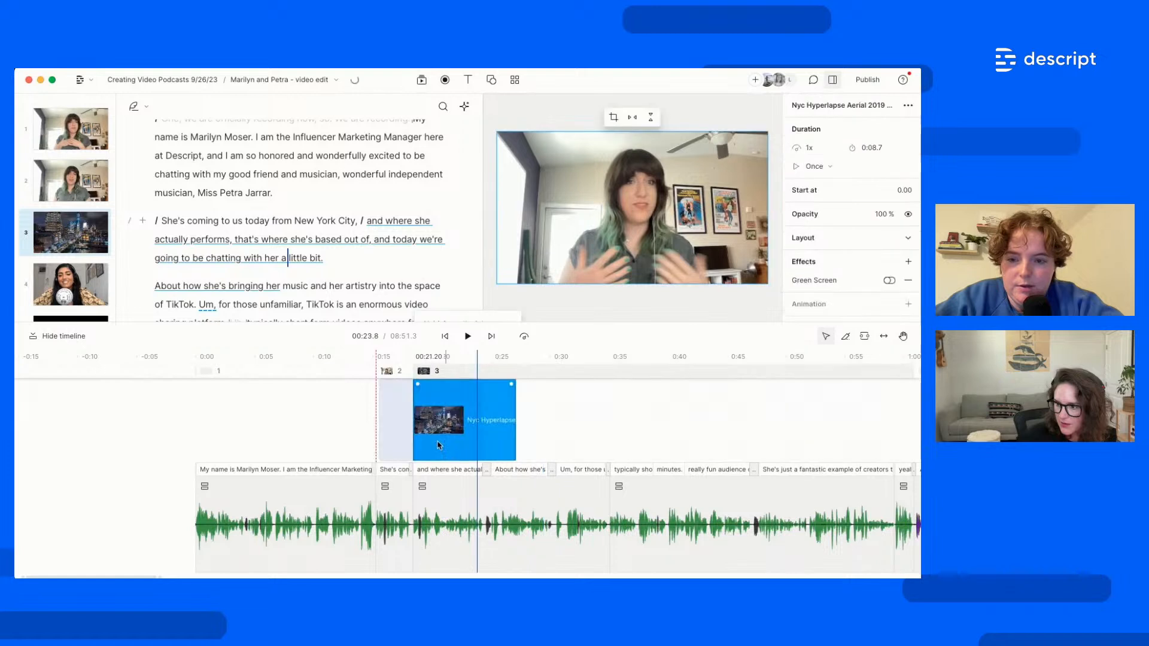
drag(437, 445, 439, 443)
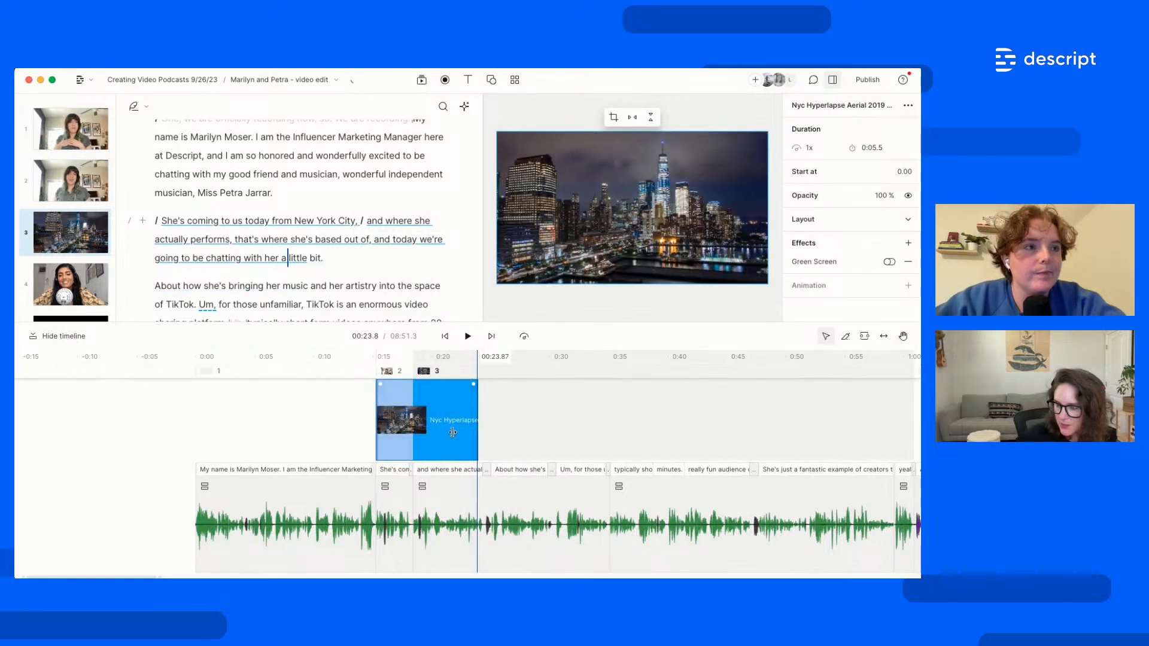
drag(437, 431, 437, 398)
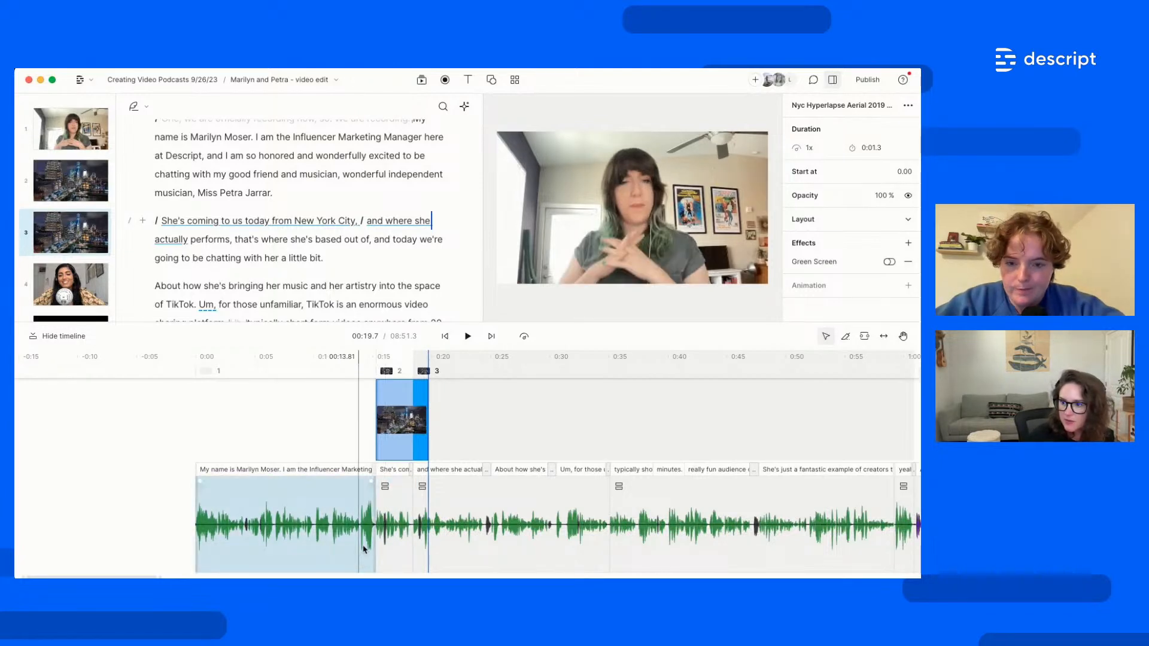
Enlarge the script panel and trim the NYC B-roll's end so it stops right after the New York City line
click(363, 549)
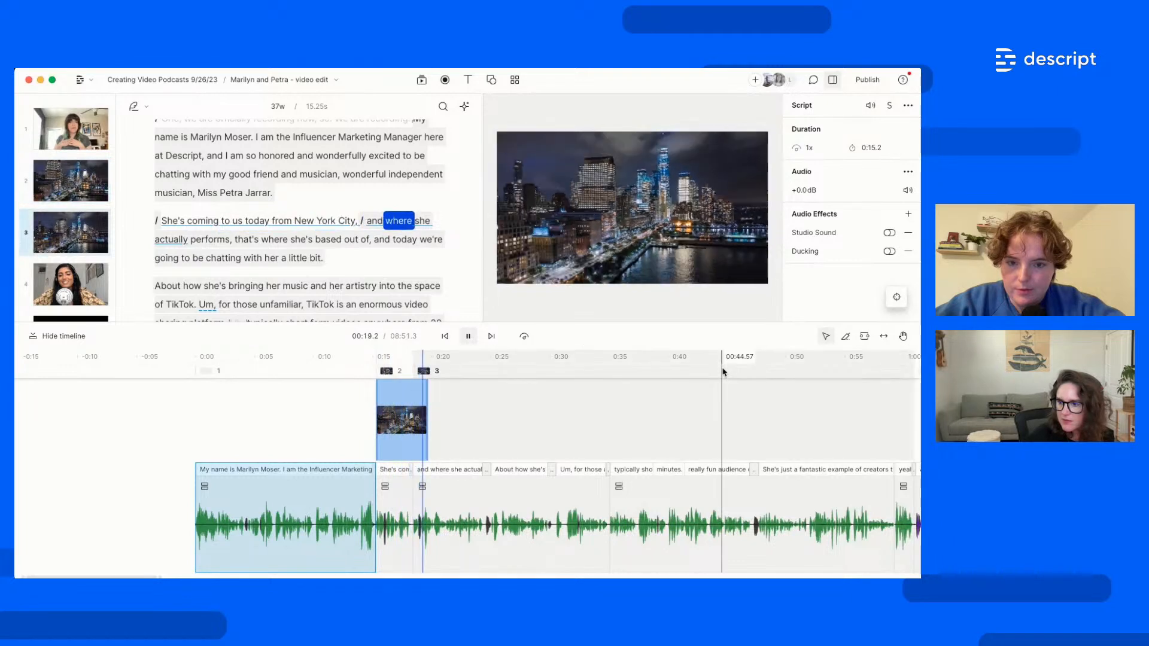
key(space)
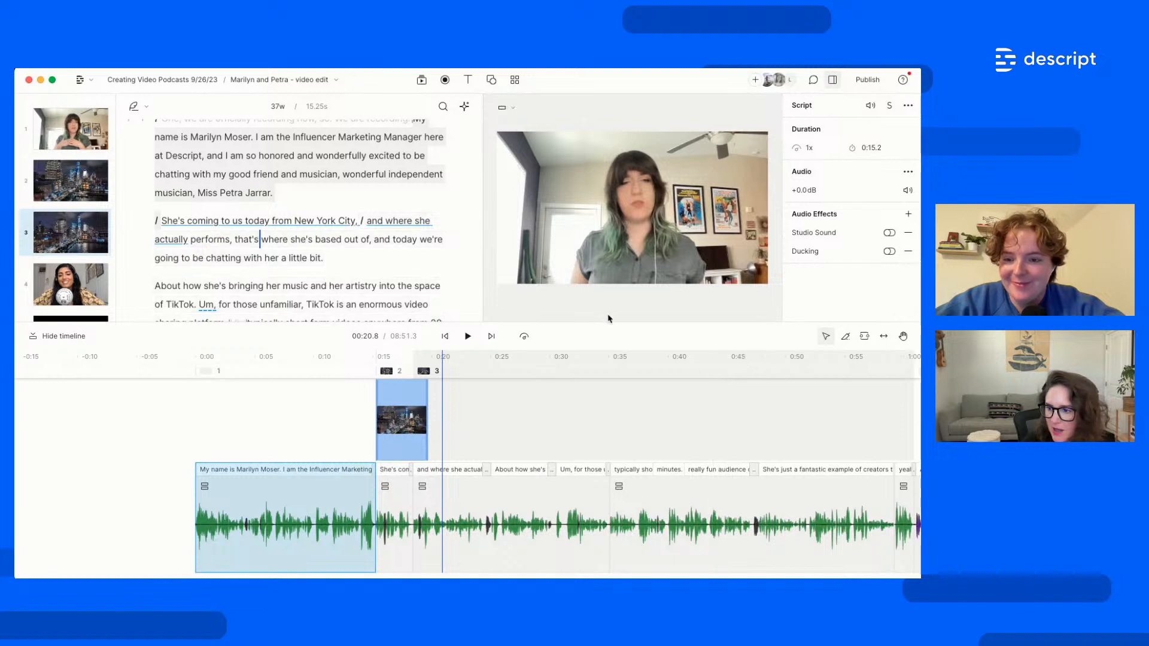
drag(609, 323, 612, 358)
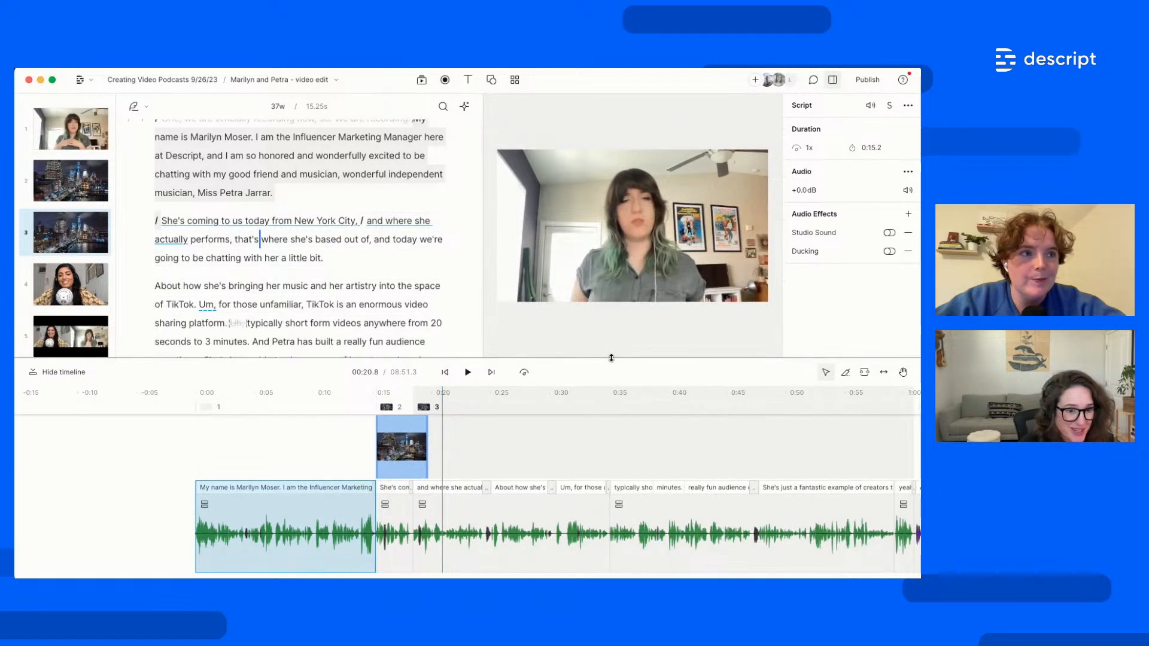
key(Right)
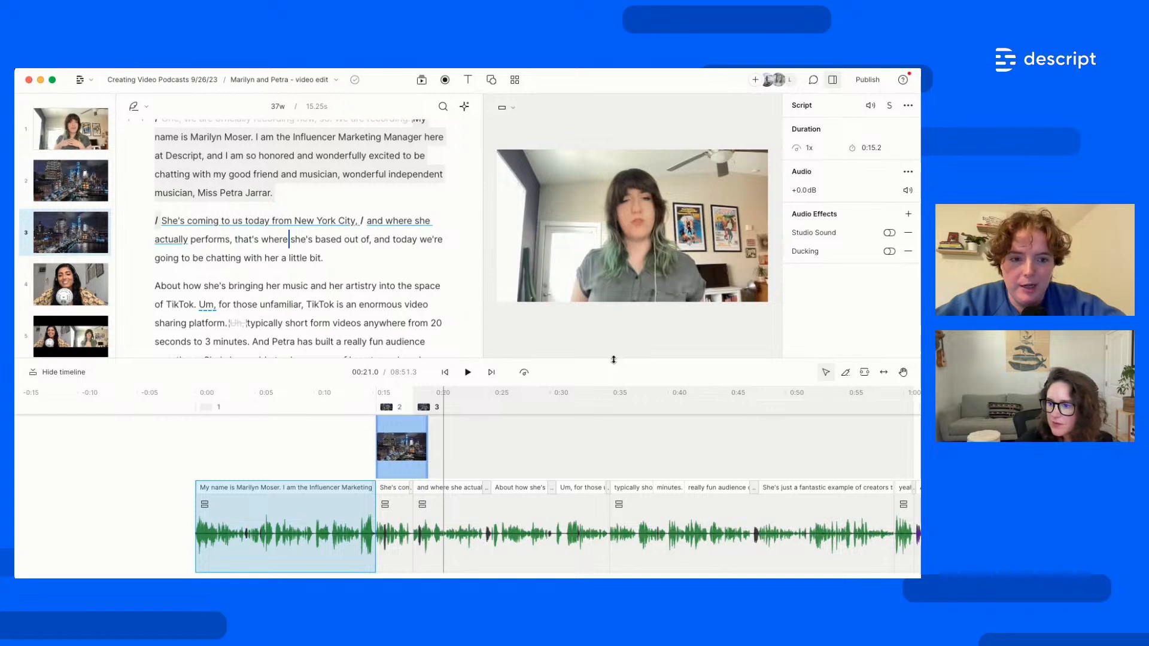
drag(613, 360, 618, 397)
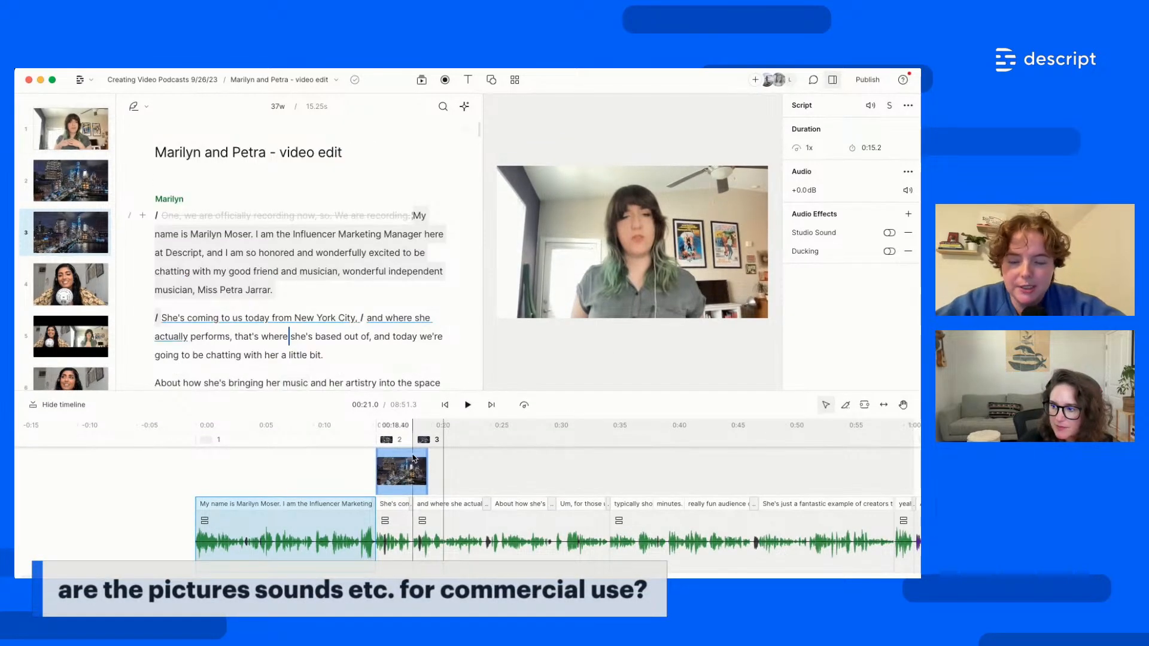
drag(427, 474, 413, 479)
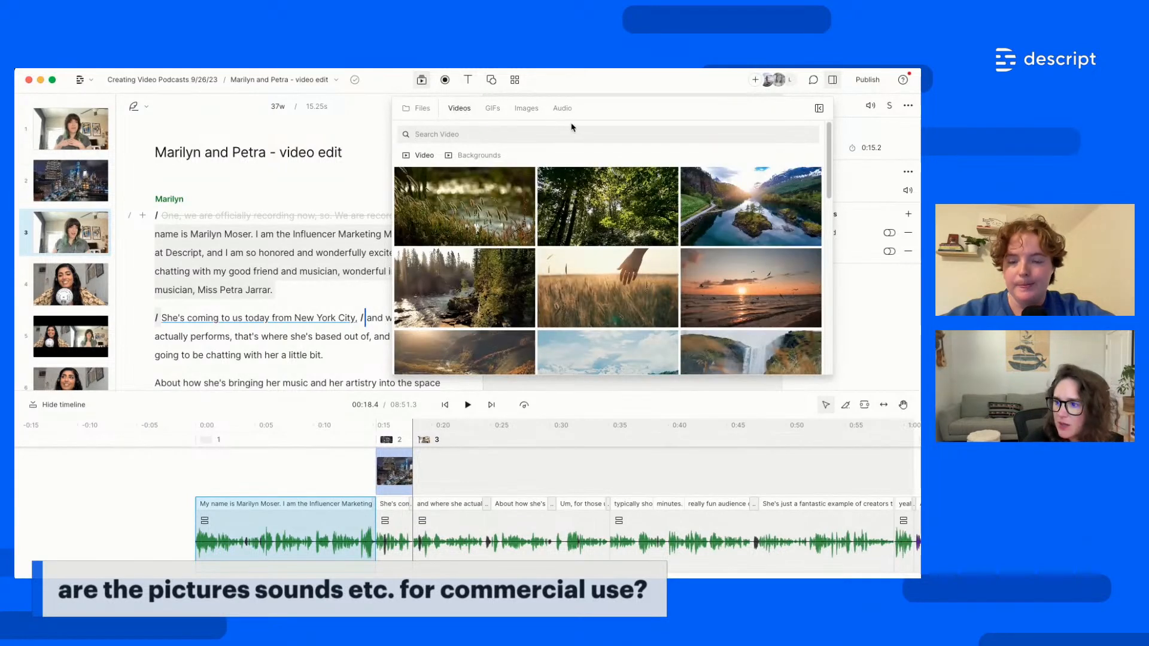
Switch the media library from stock videos to stock images
click(526, 108)
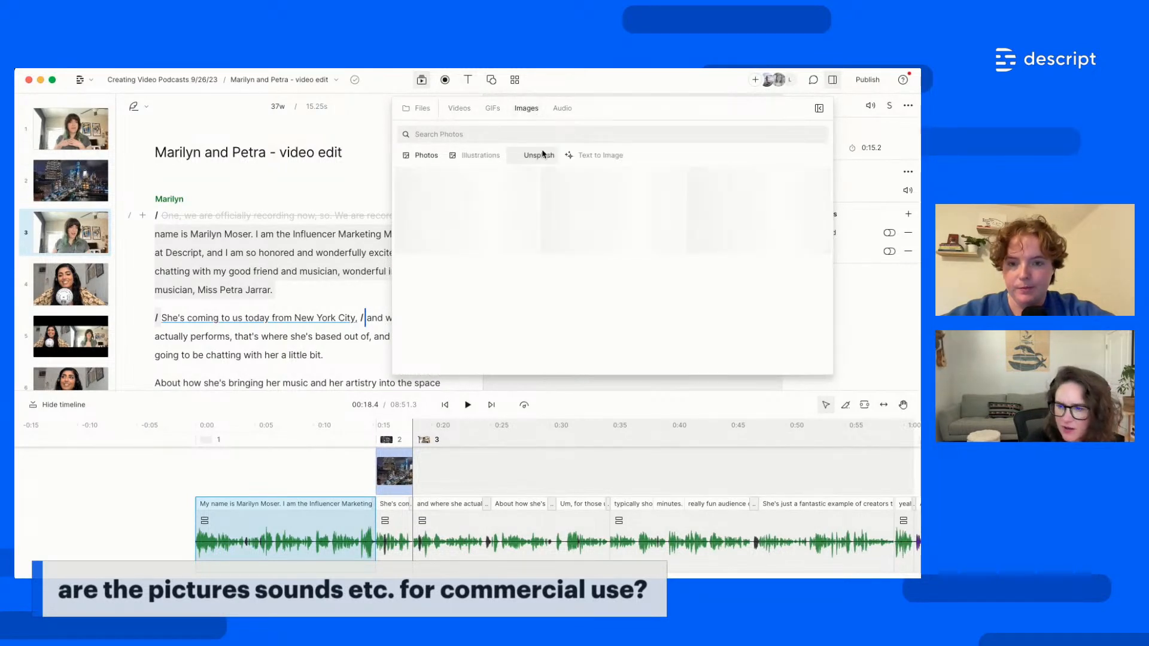
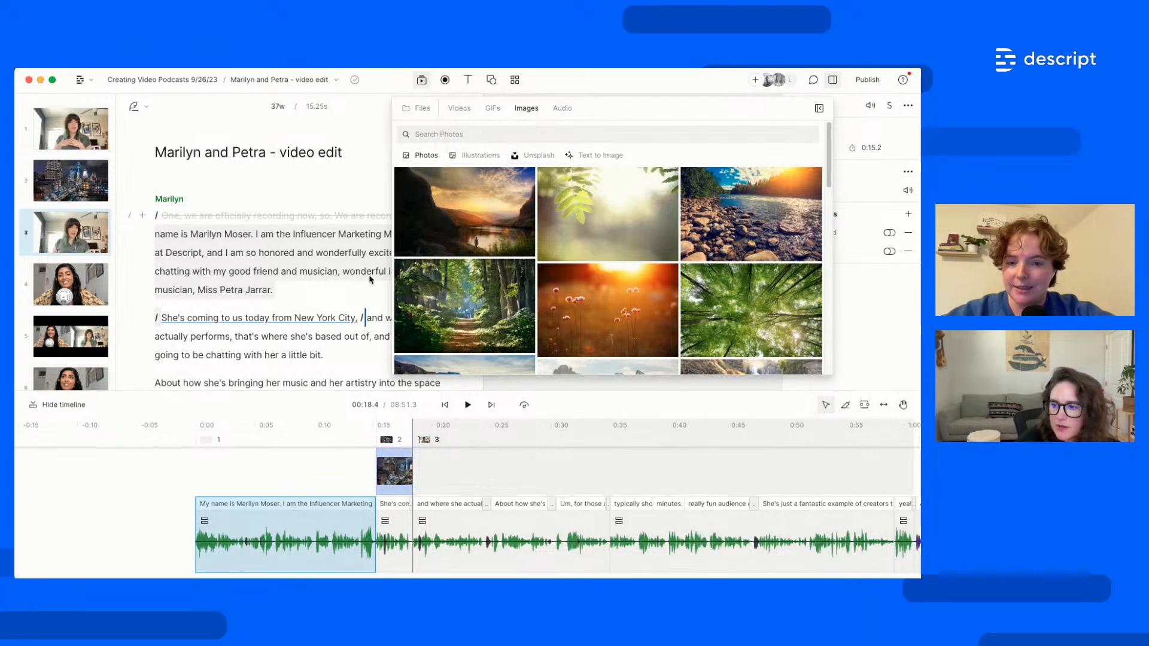
Close the stock image browser to bring back the video edit script and preview
click(369, 276)
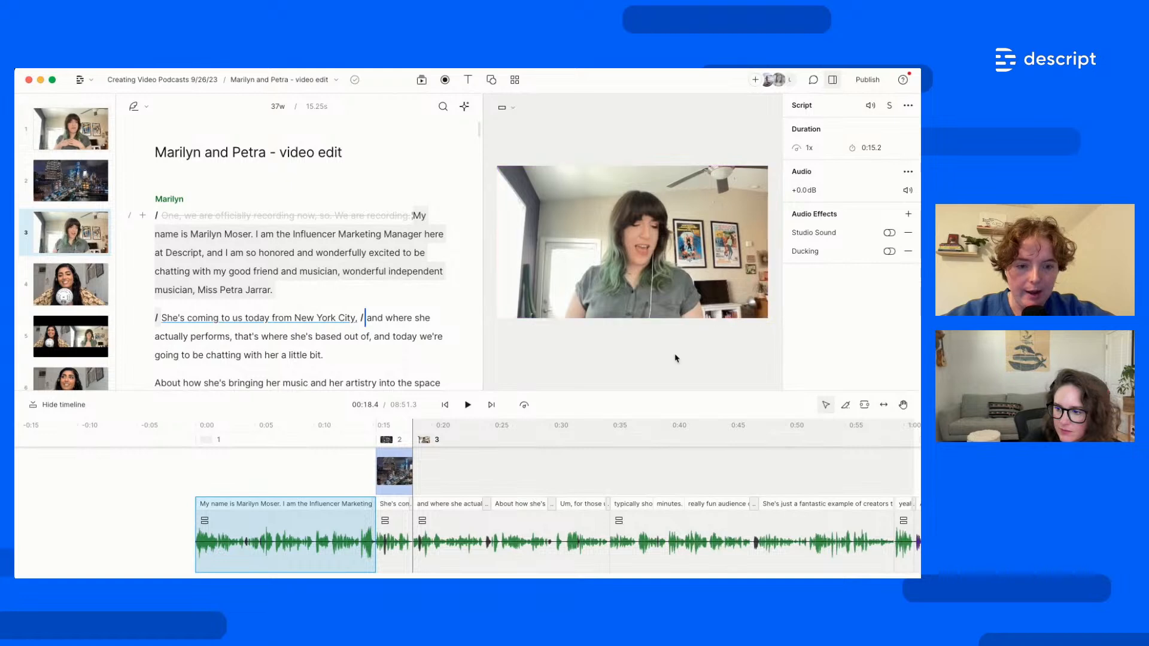
Shrink the timeline and video preview to enlarge the script, then open the AI actions menu
drag(685, 405, 690, 484)
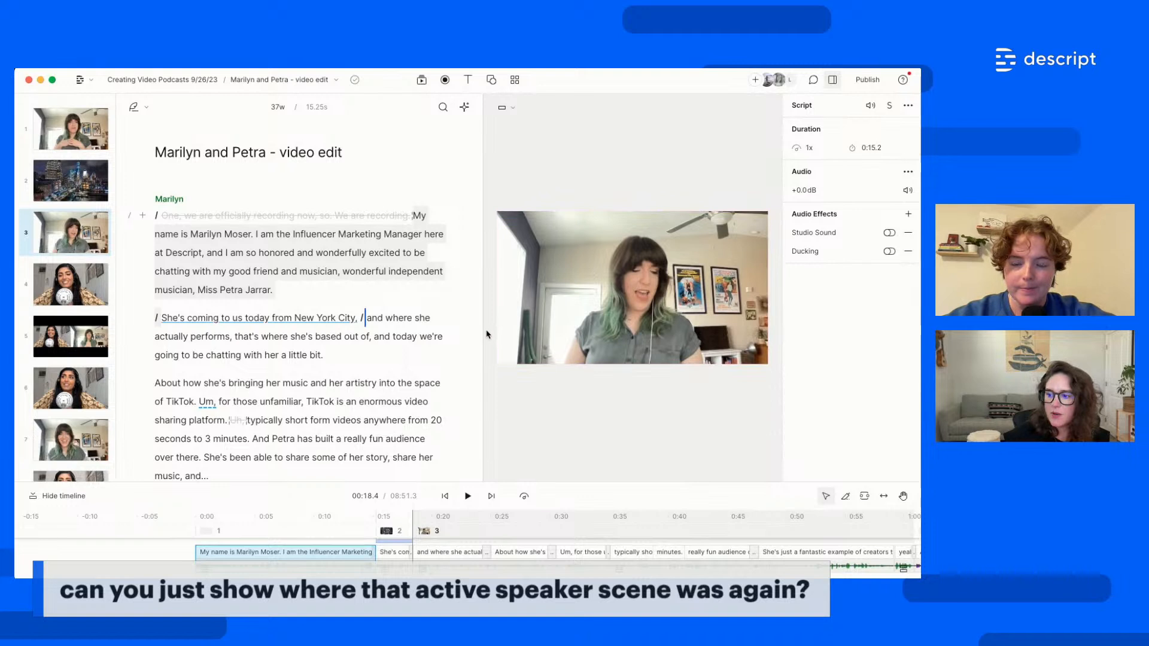
drag(486, 334, 546, 270)
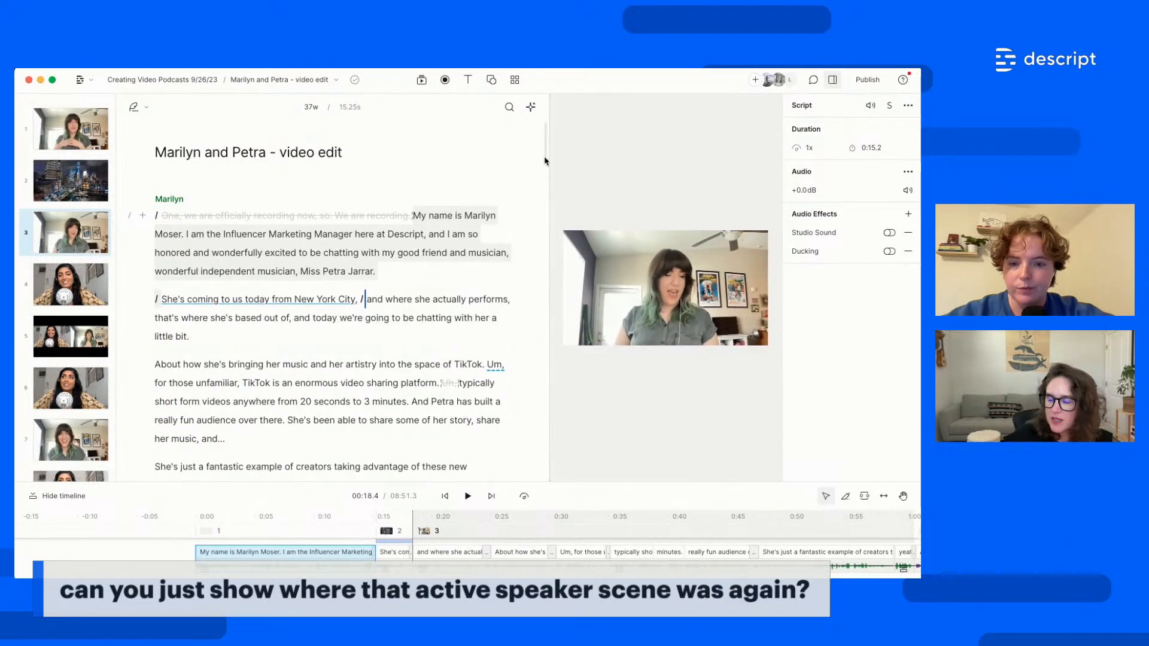
click(531, 108)
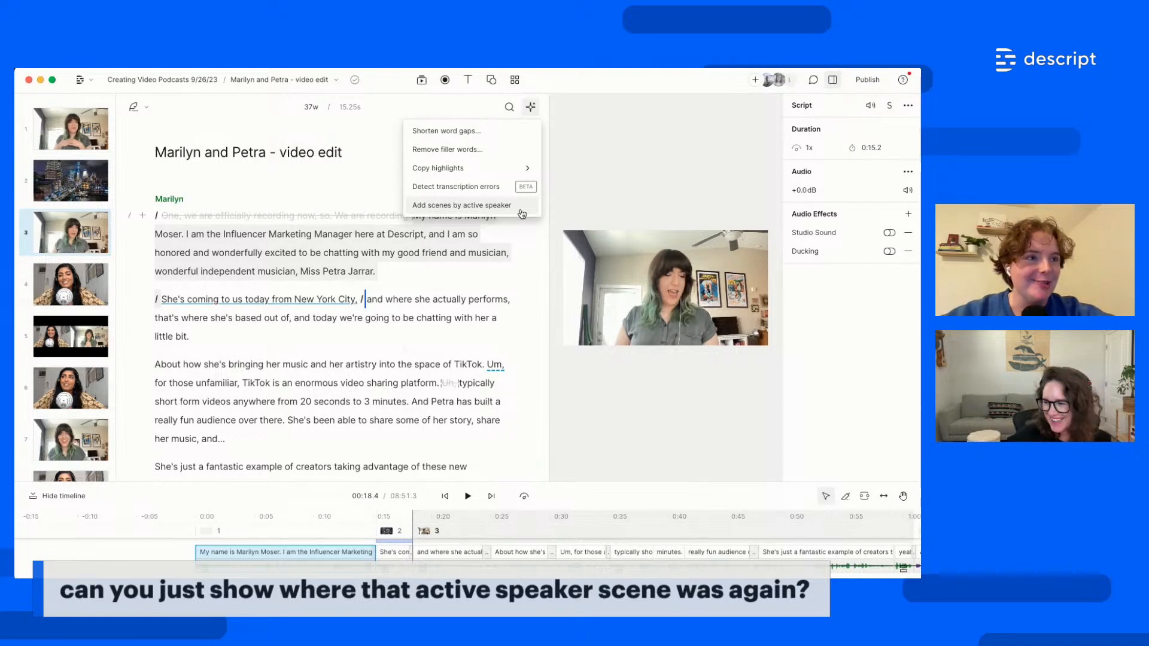
Dismiss the AI actions menu and select the whole script with Cmd+A
click(457, 370)
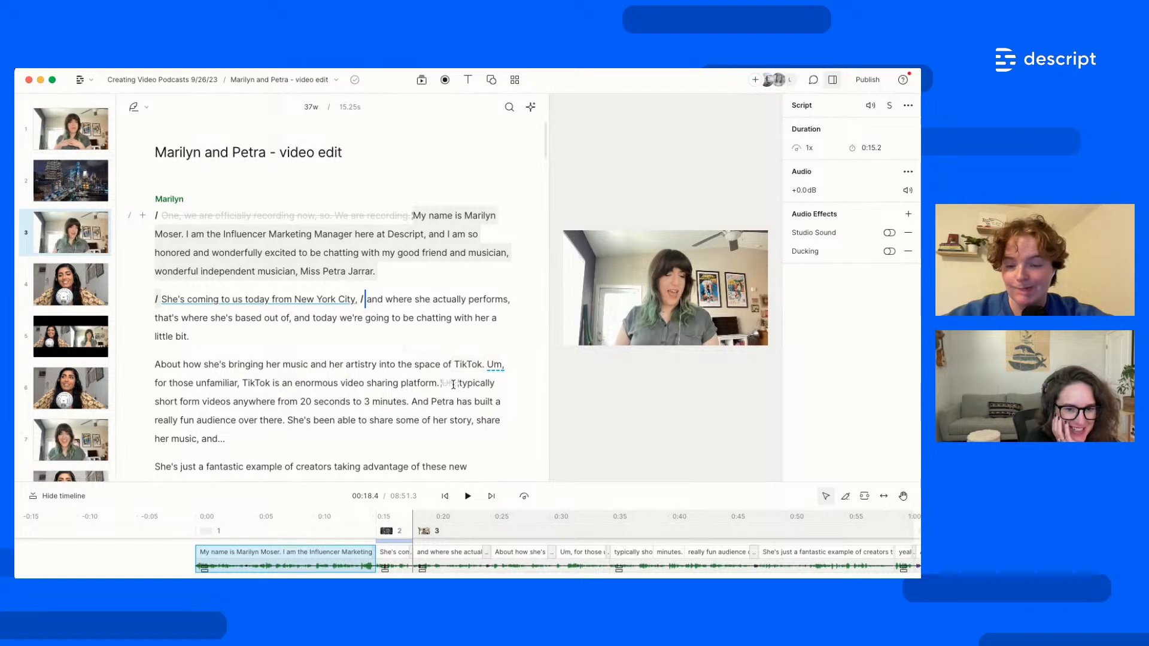
scroll(455, 383, down, 5)
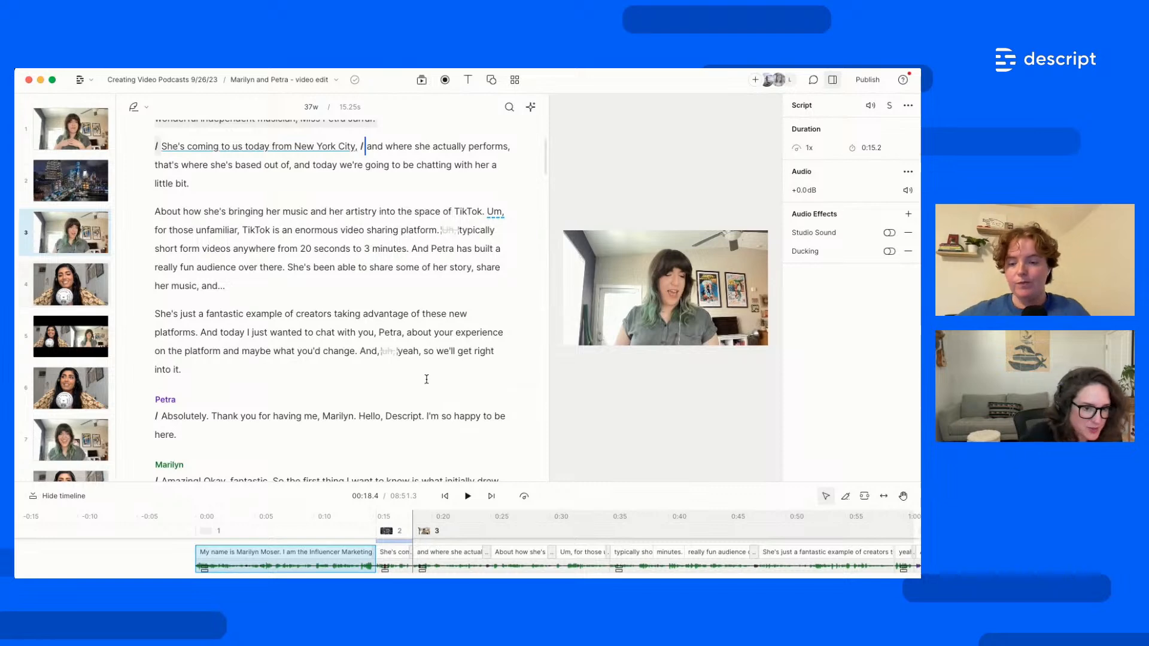
scroll(423, 383, up, 5)
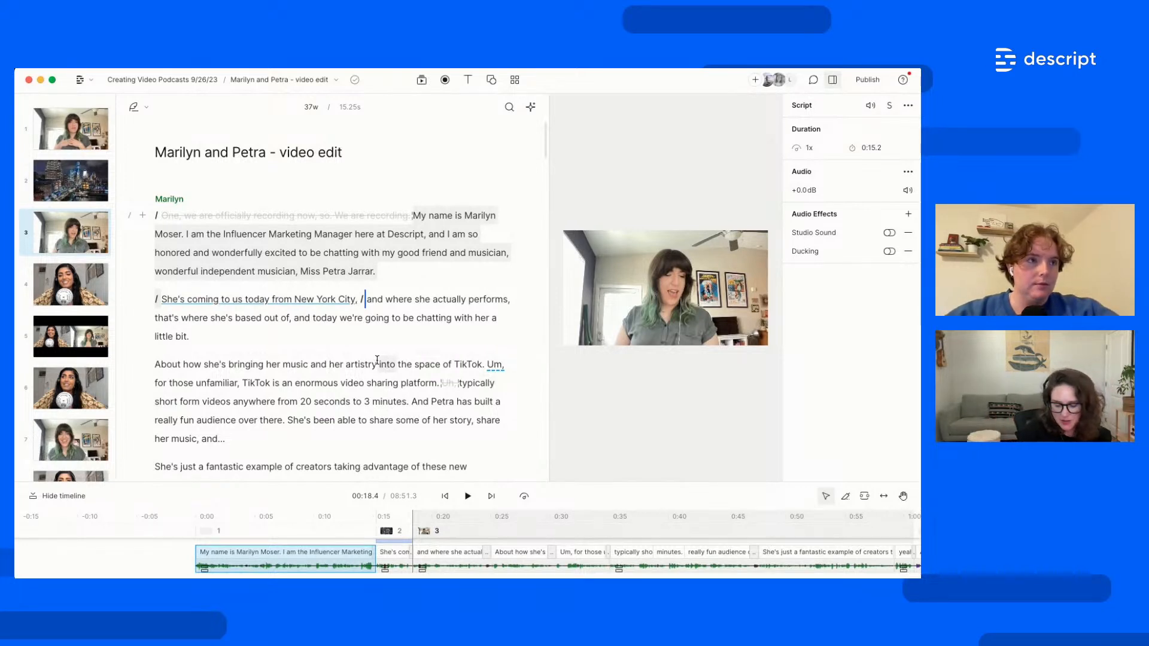
key(super+a)
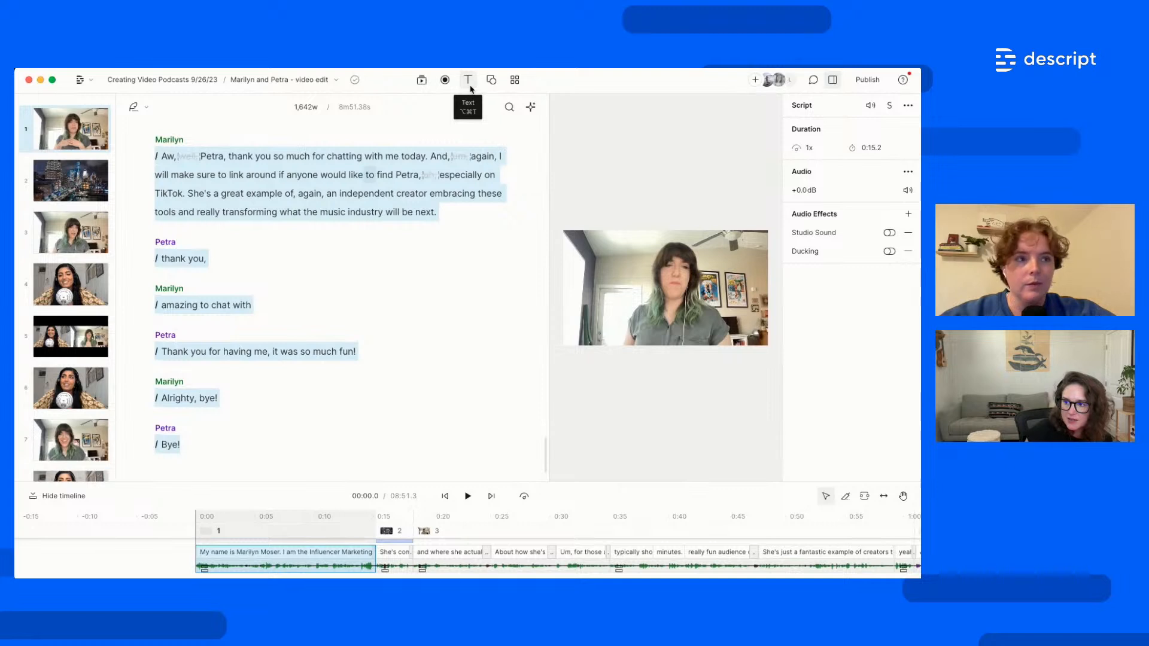
Add captions from the Text menu and enlarge the video preview and timeline panels
click(469, 84)
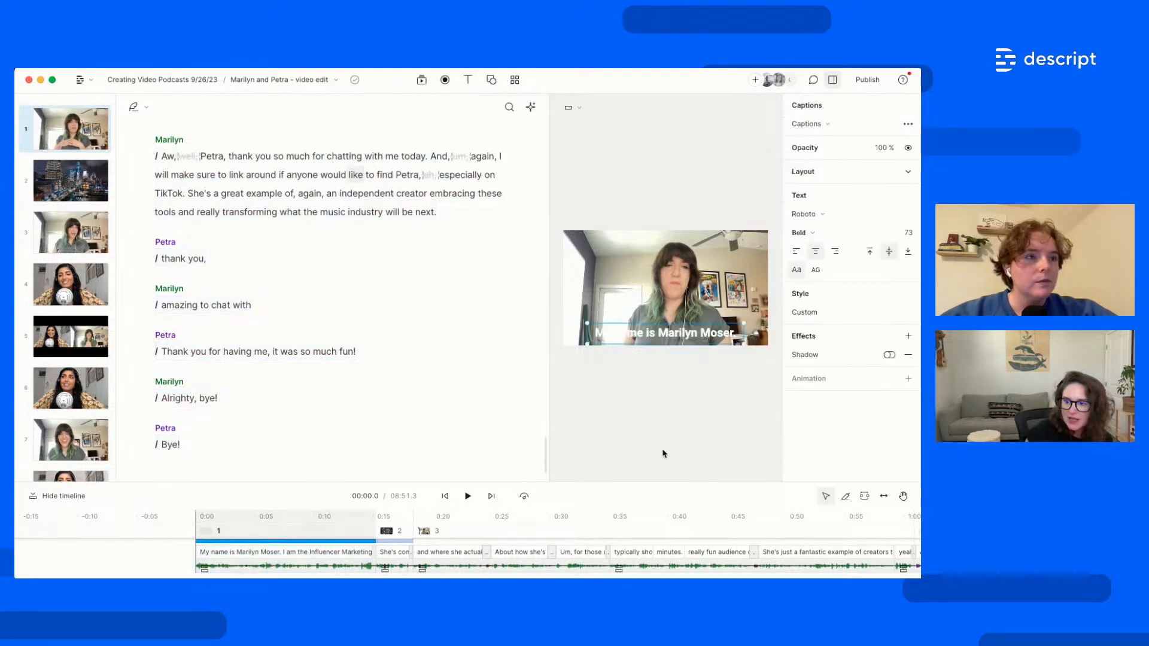
drag(549, 399, 529, 399)
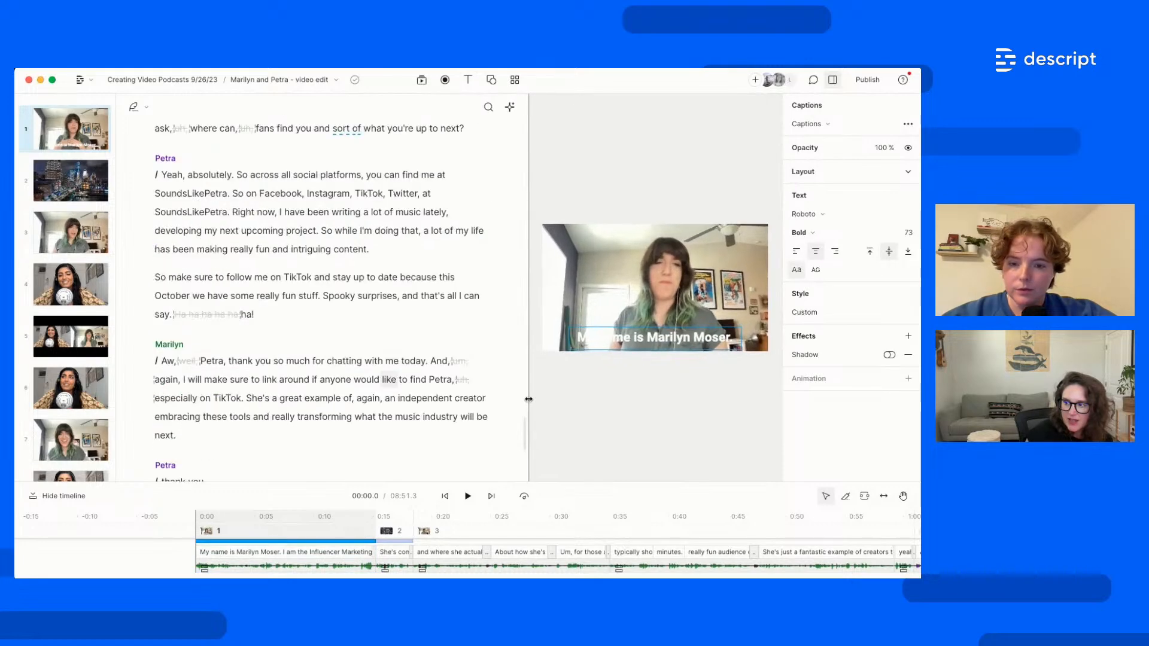
drag(440, 410, 437, 397)
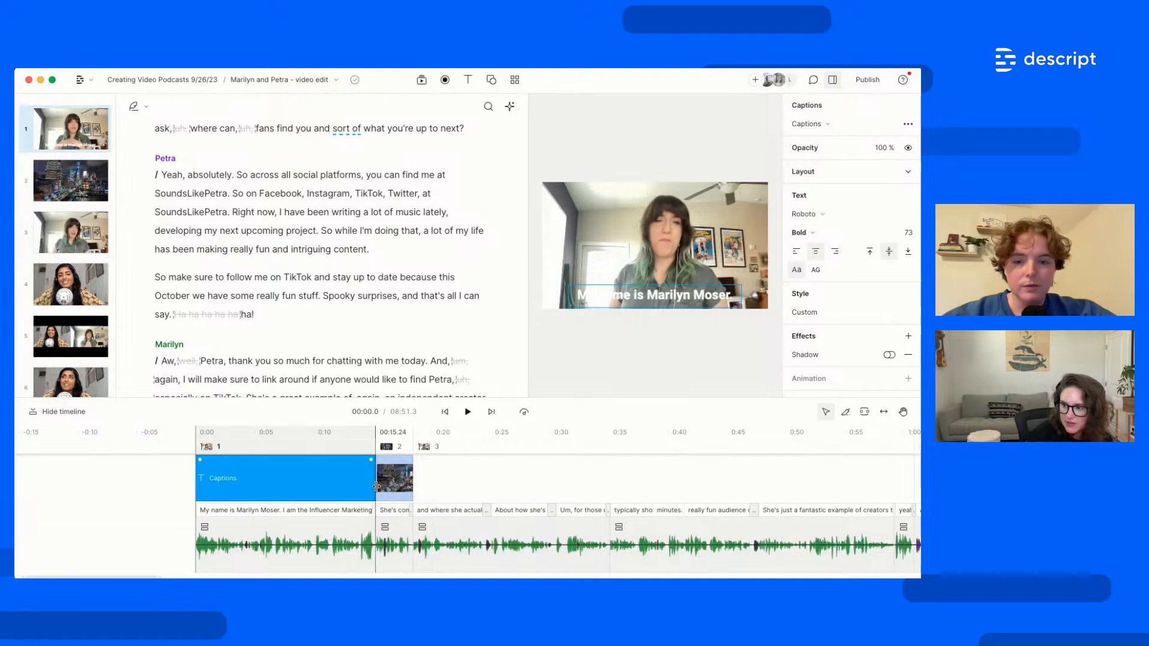
Stretch the Captions layer past 0:56 and 1:20 to the episode's end, then preview Marilyn's introduction
drag(440, 488, 866, 500)
scroll(563, 542, down, 5)
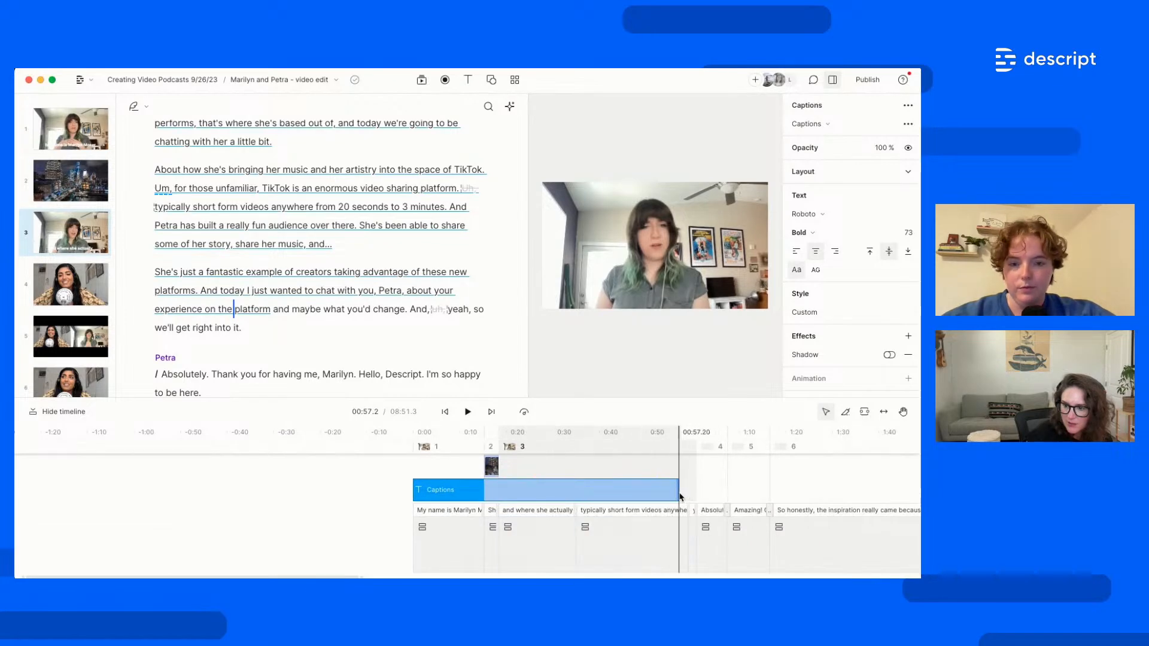
drag(678, 492, 841, 494)
scroll(597, 527, down, 5)
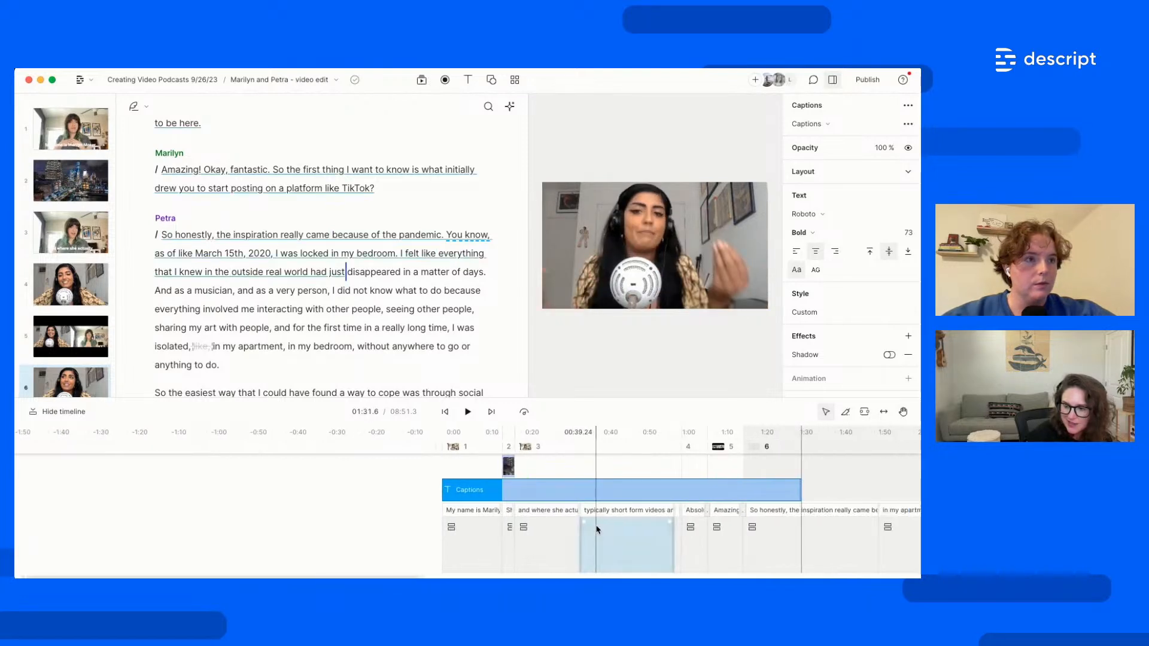
scroll(598, 530, down, 5)
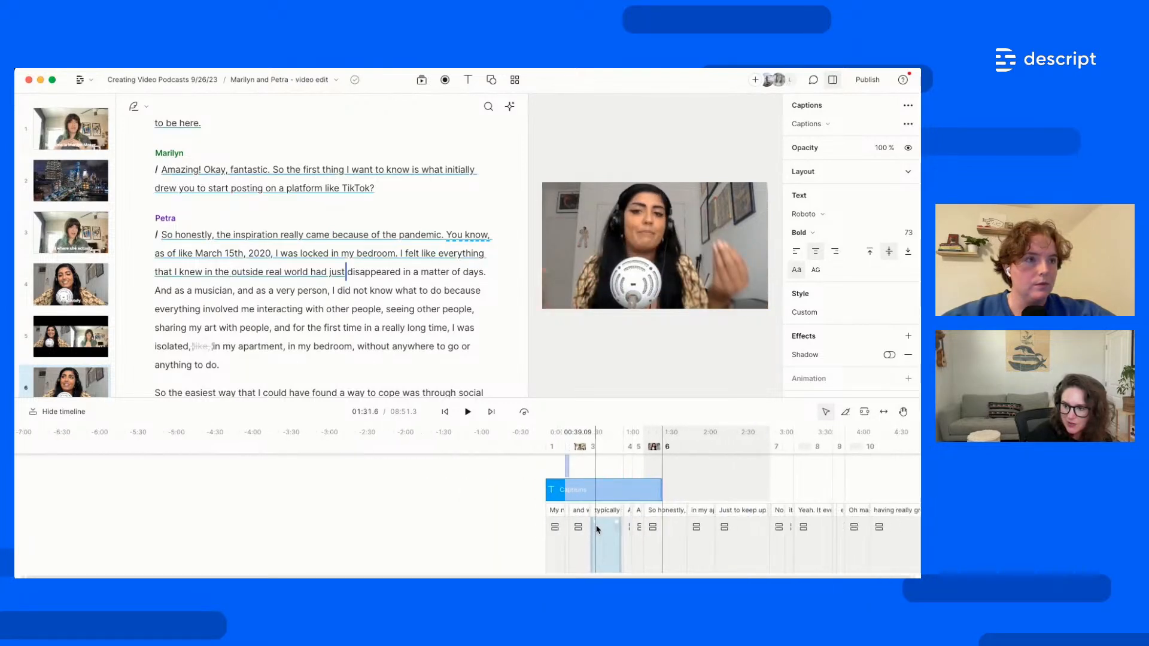
scroll(583, 509, right, 10)
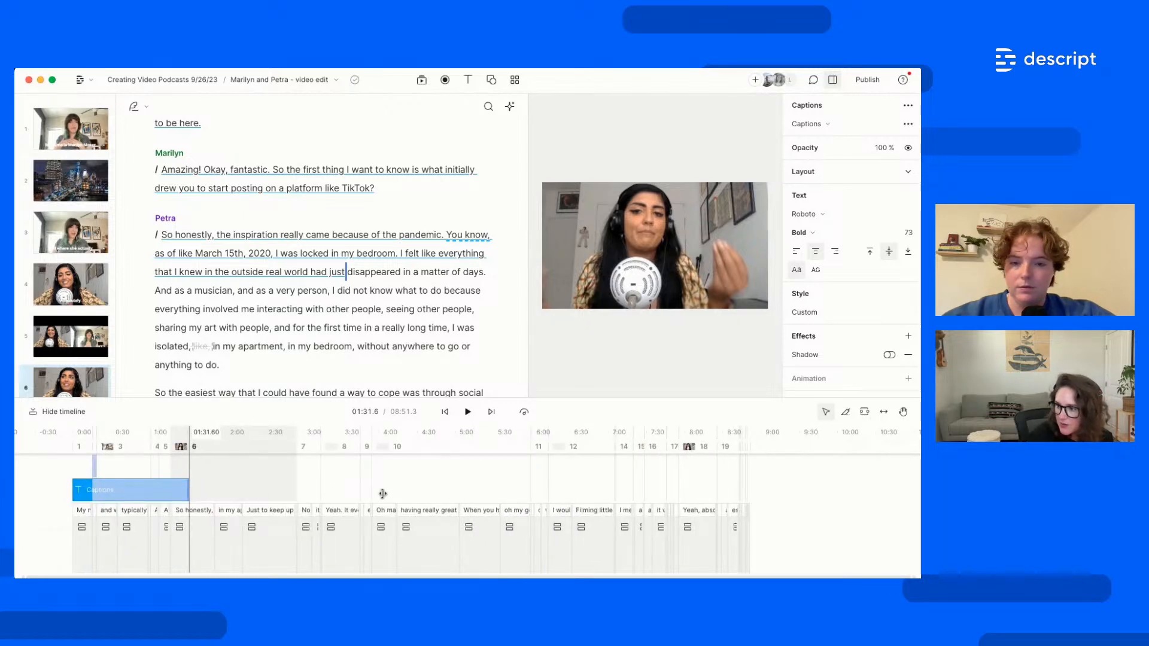
drag(382, 494, 747, 494)
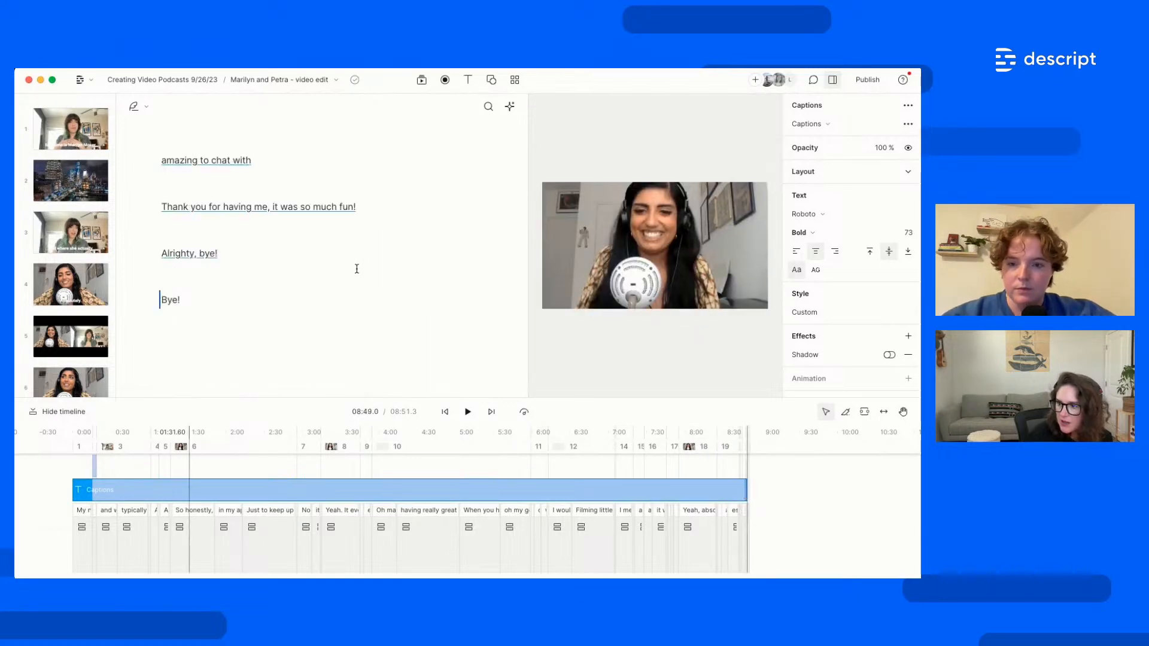
scroll(356, 269, up, 15)
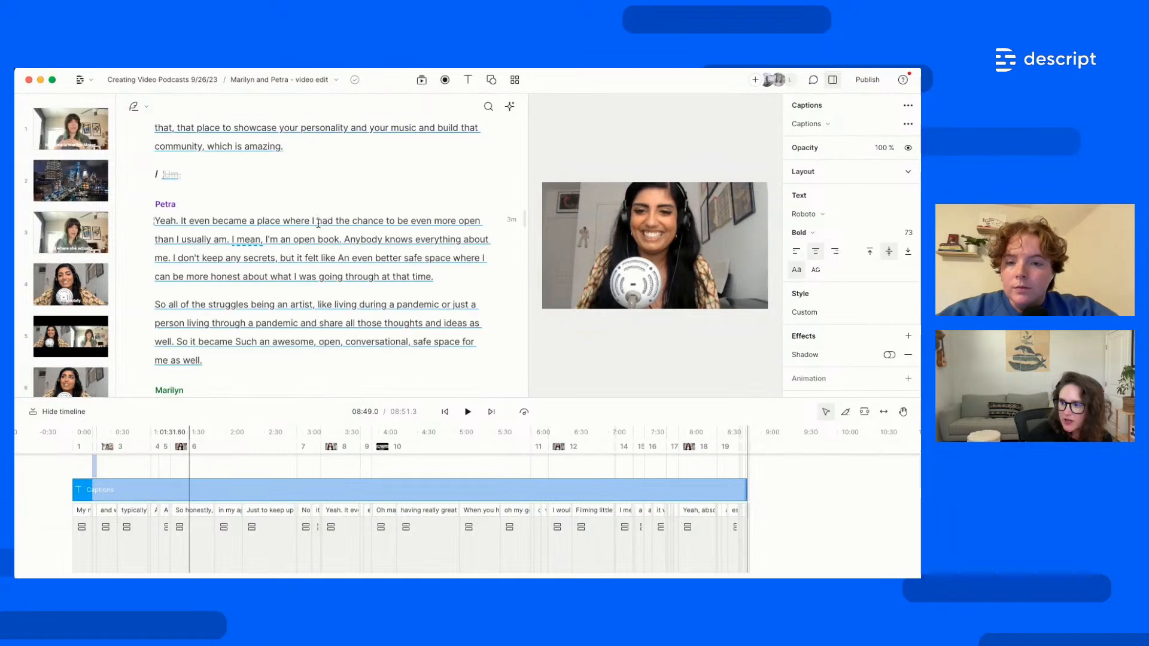
scroll(318, 223, up, 10)
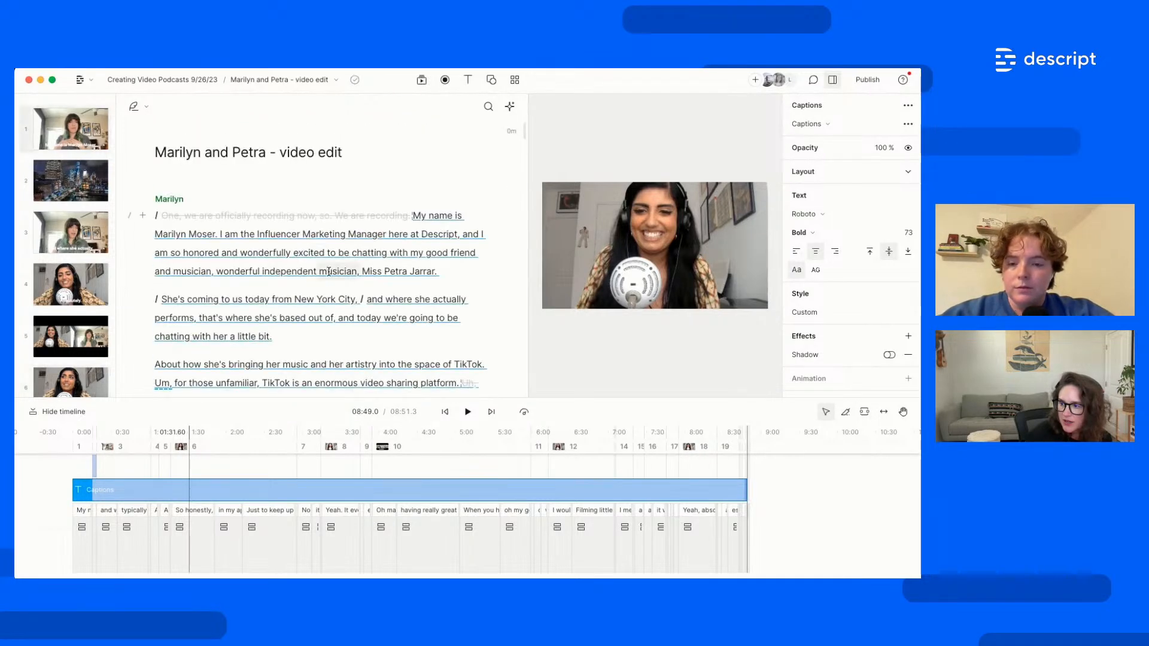
click(328, 271)
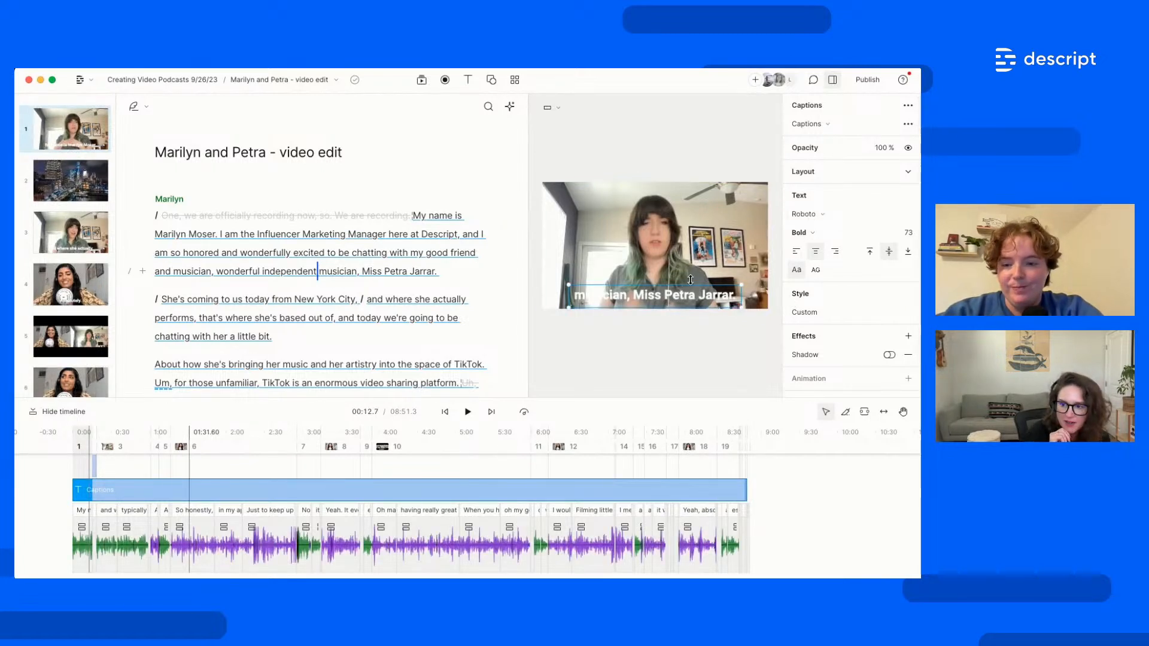
click(829, 217)
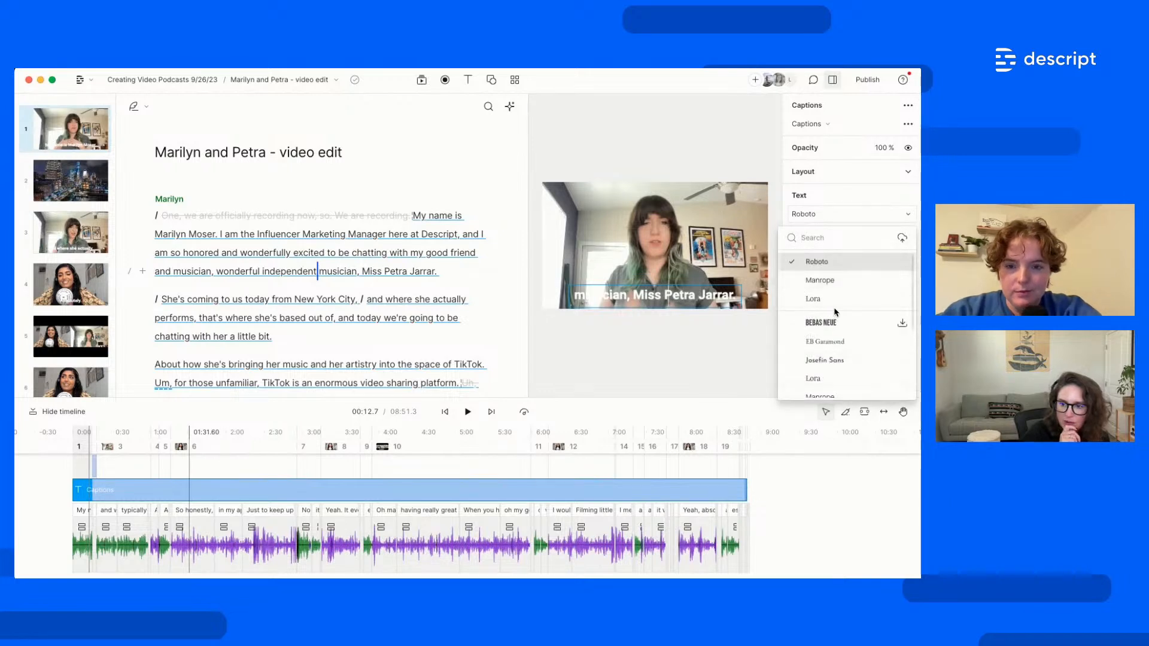
click(902, 239)
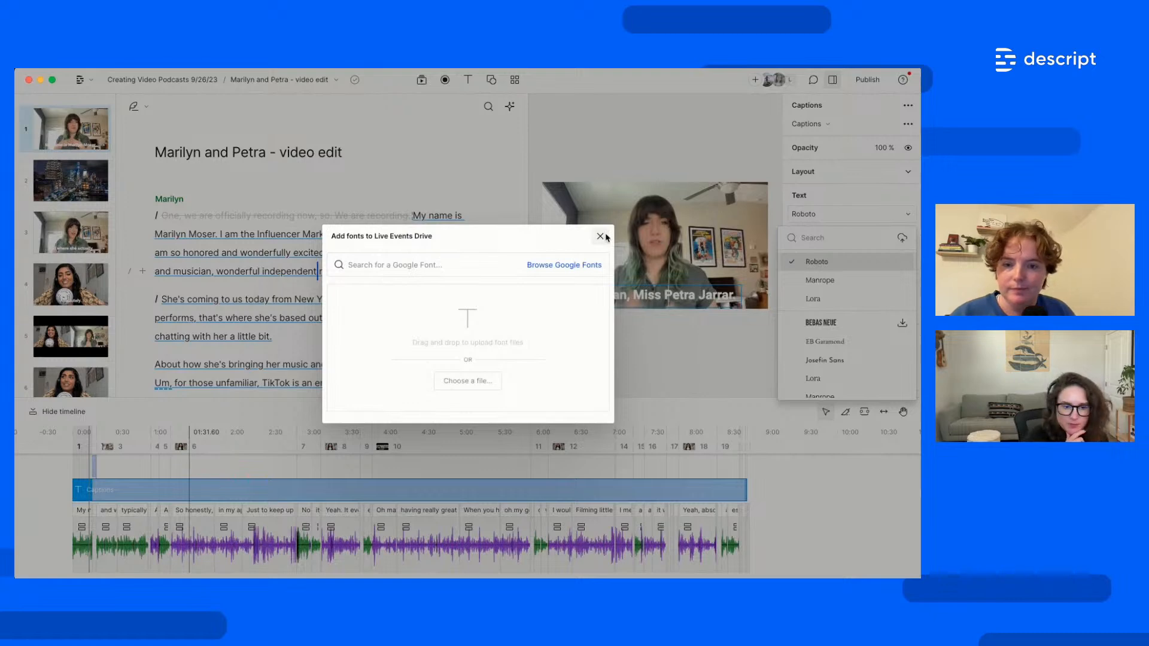
click(600, 237)
click(841, 203)
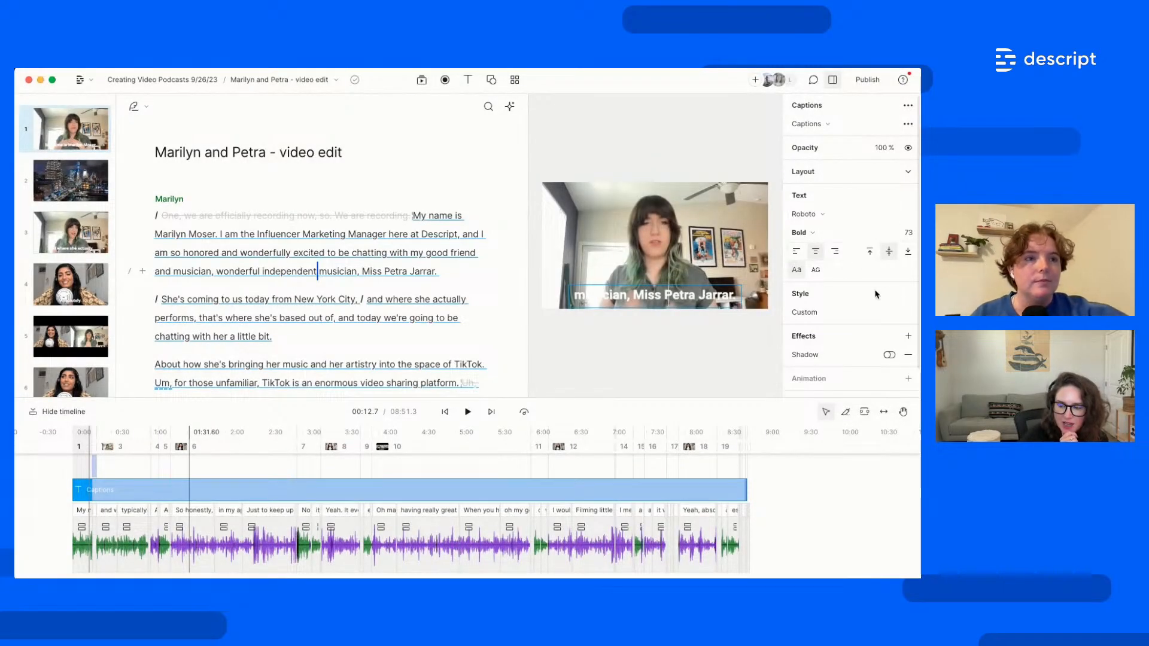
scroll(839, 354, down, 1)
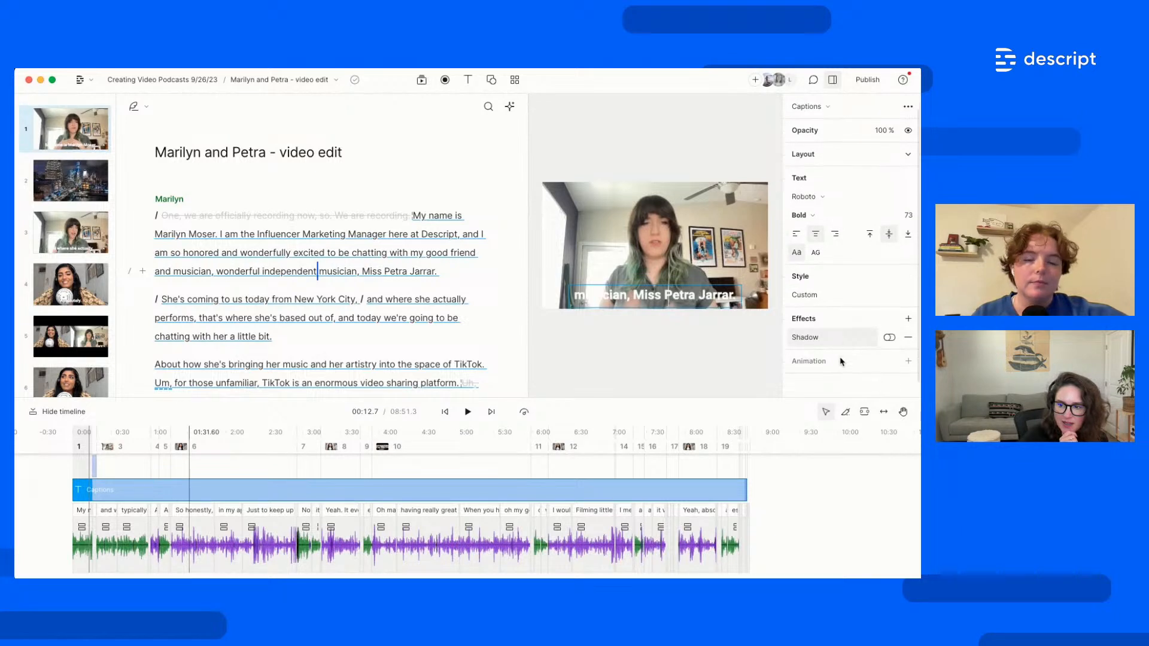
Browse the caption preset styles and give the captions a black background
click(824, 291)
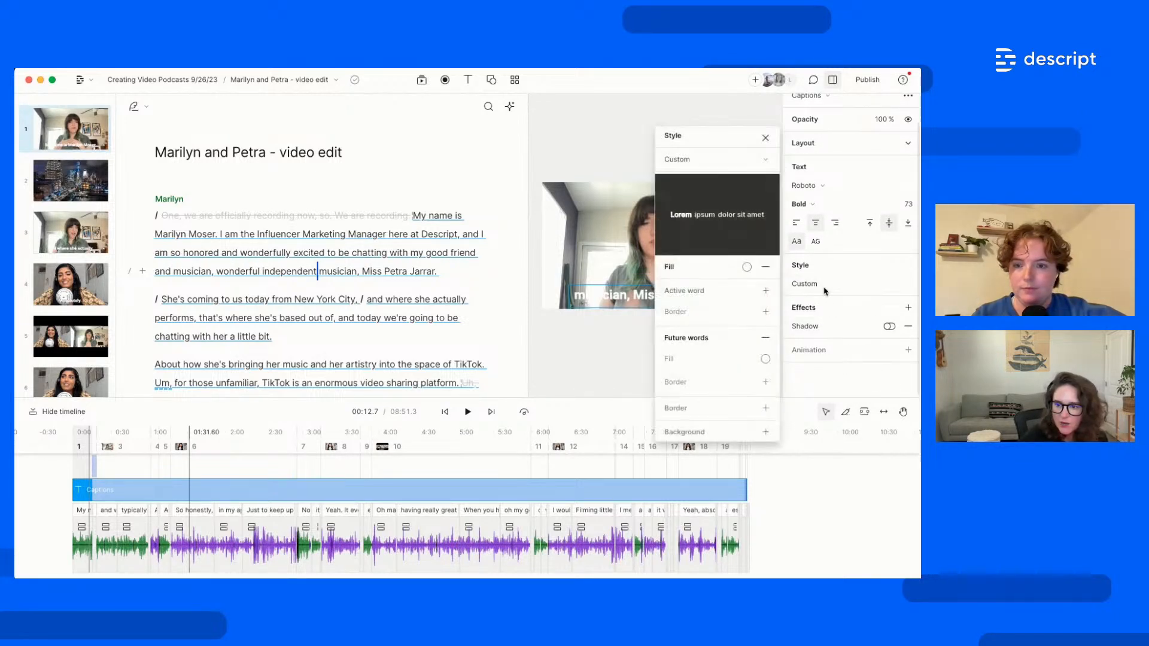
click(699, 160)
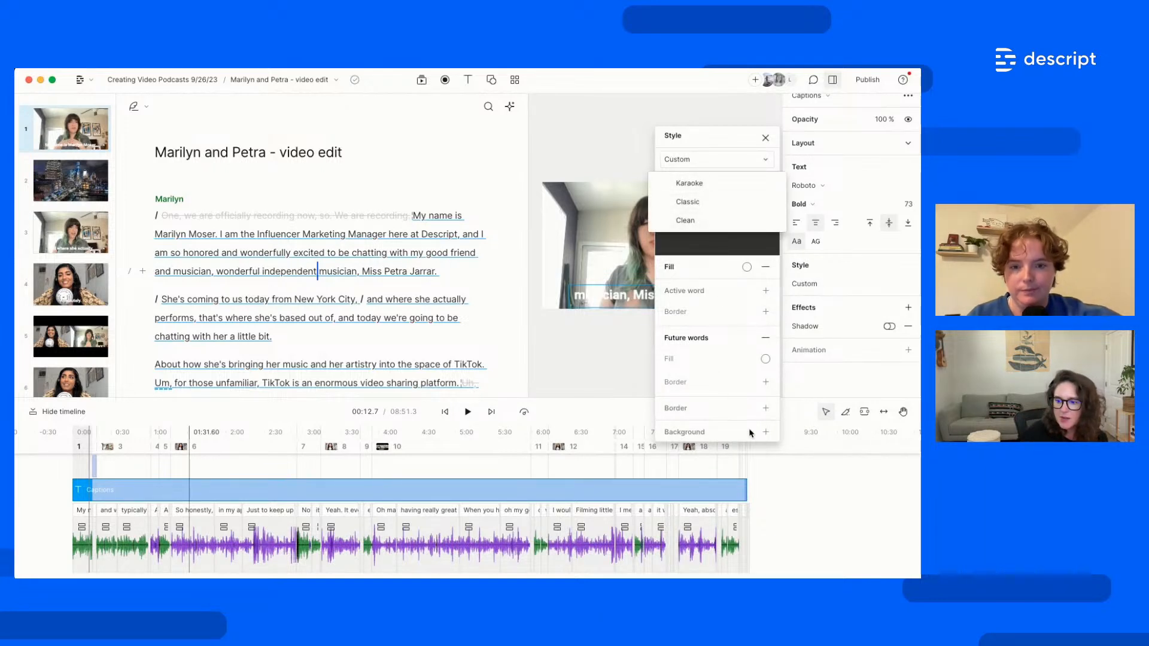
click(766, 435)
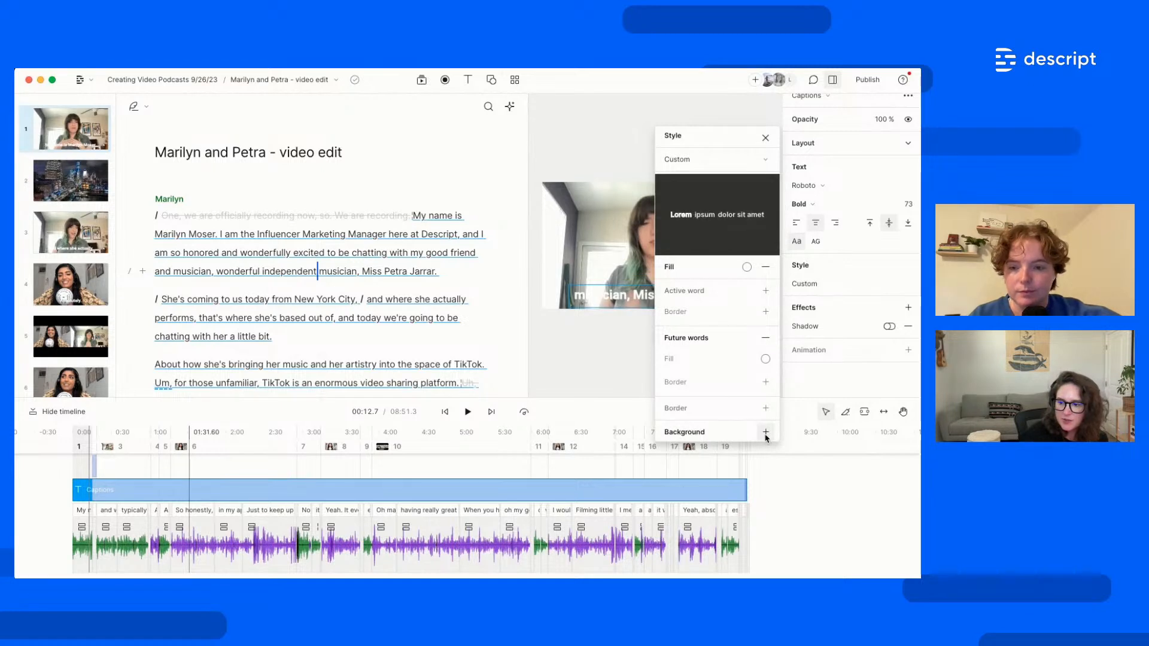
click(766, 433)
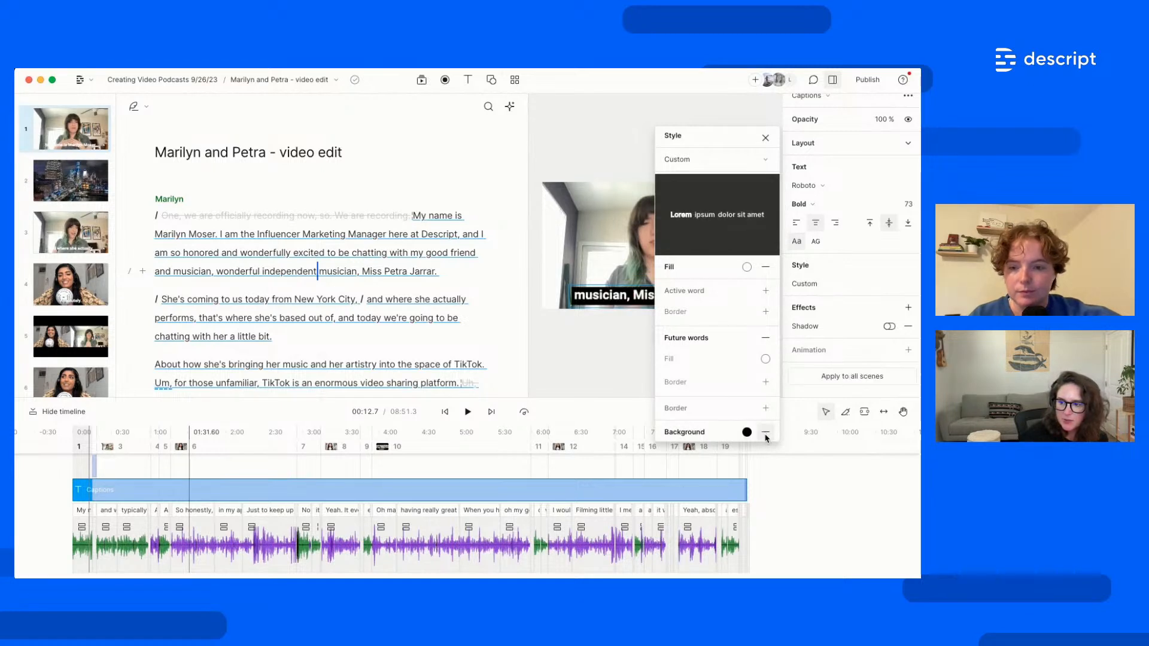
click(601, 369)
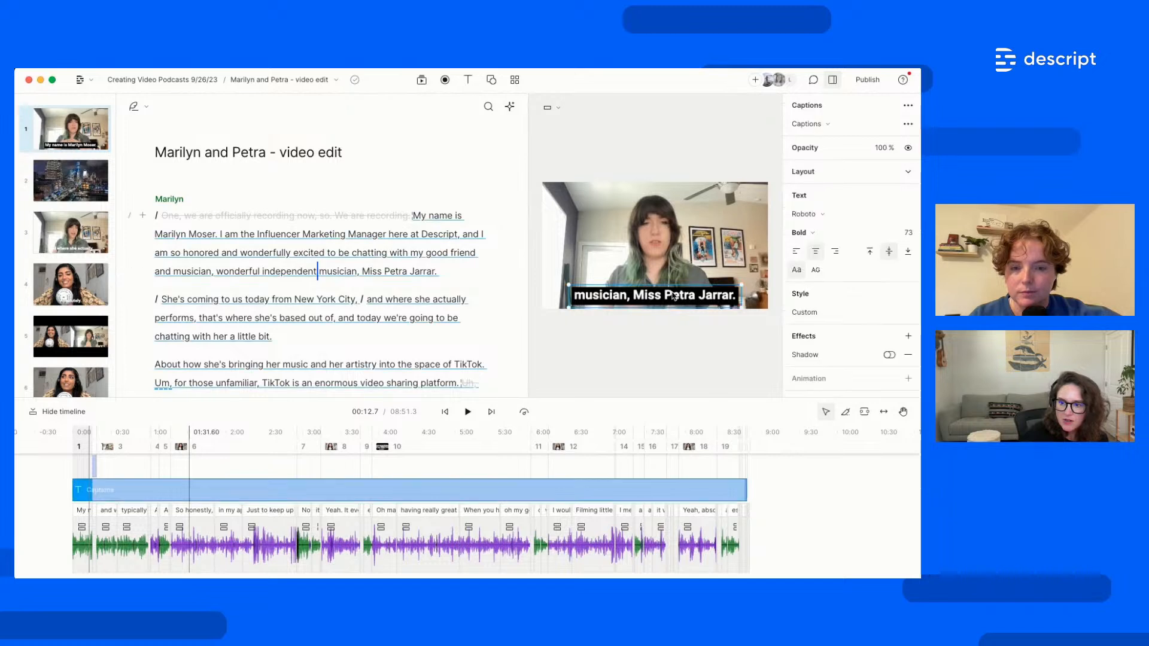
scroll(835, 335, down, 1)
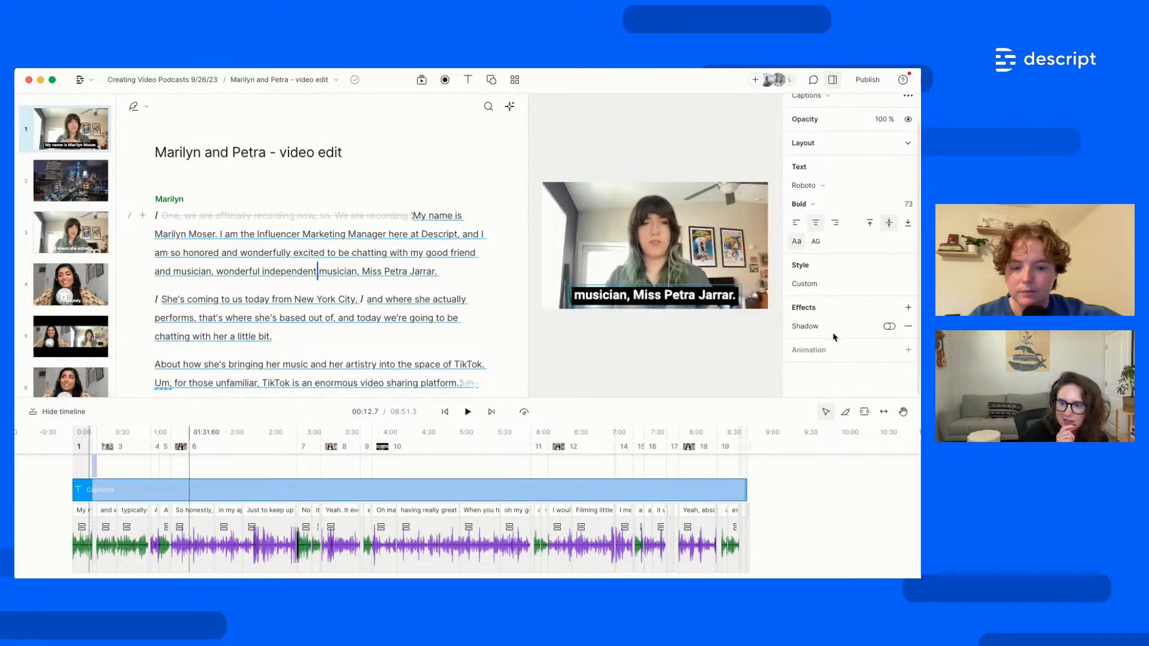
Turn on Active word styling with a transparent background behind the spoken word
click(822, 285)
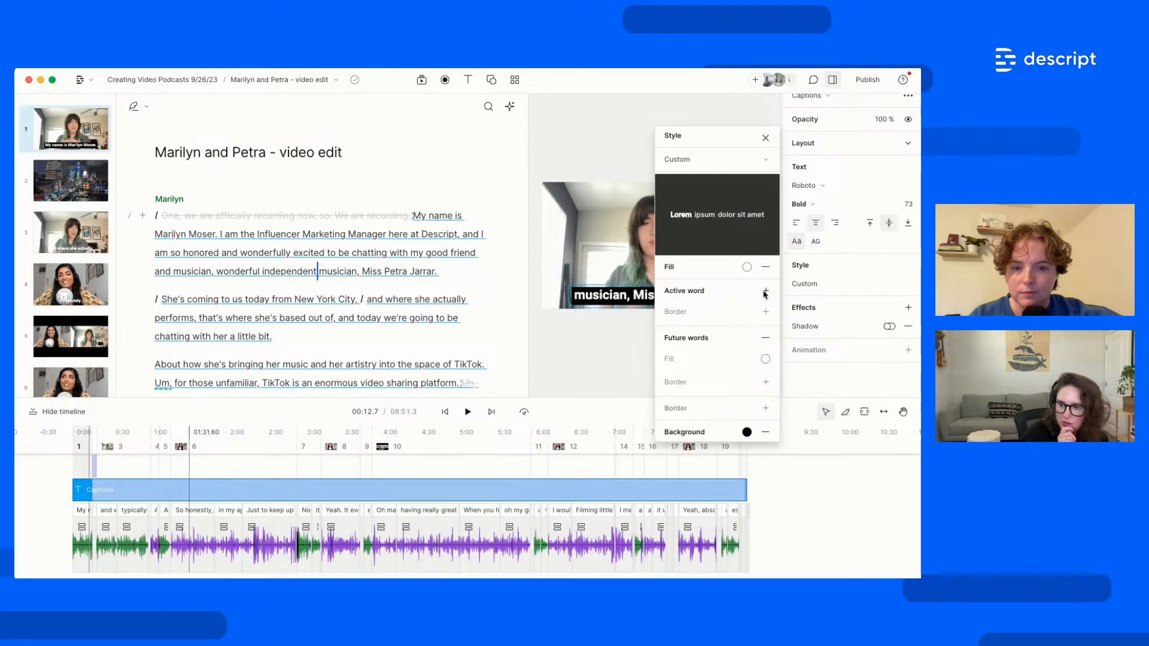
click(766, 292)
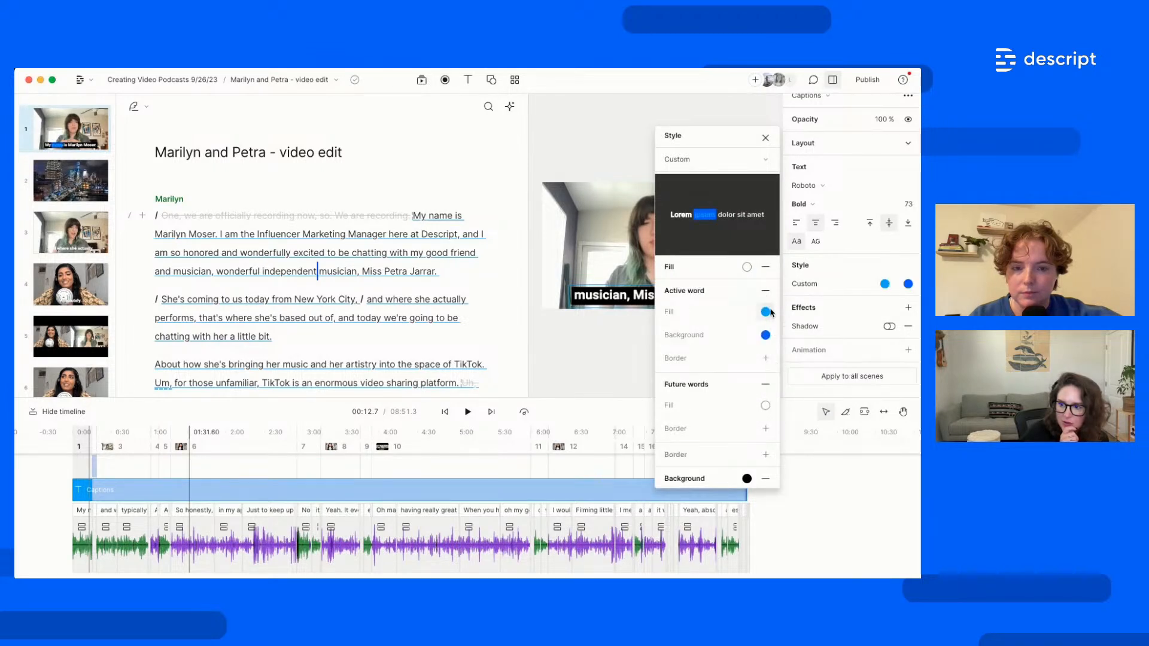
click(767, 337)
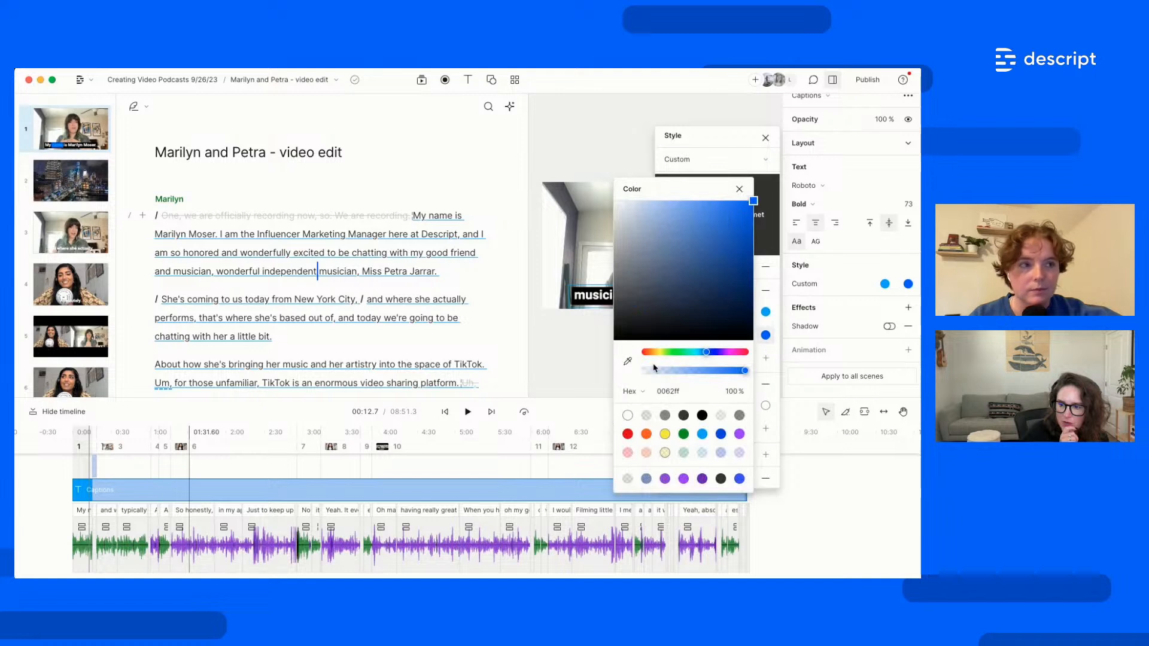
click(647, 416)
click(574, 377)
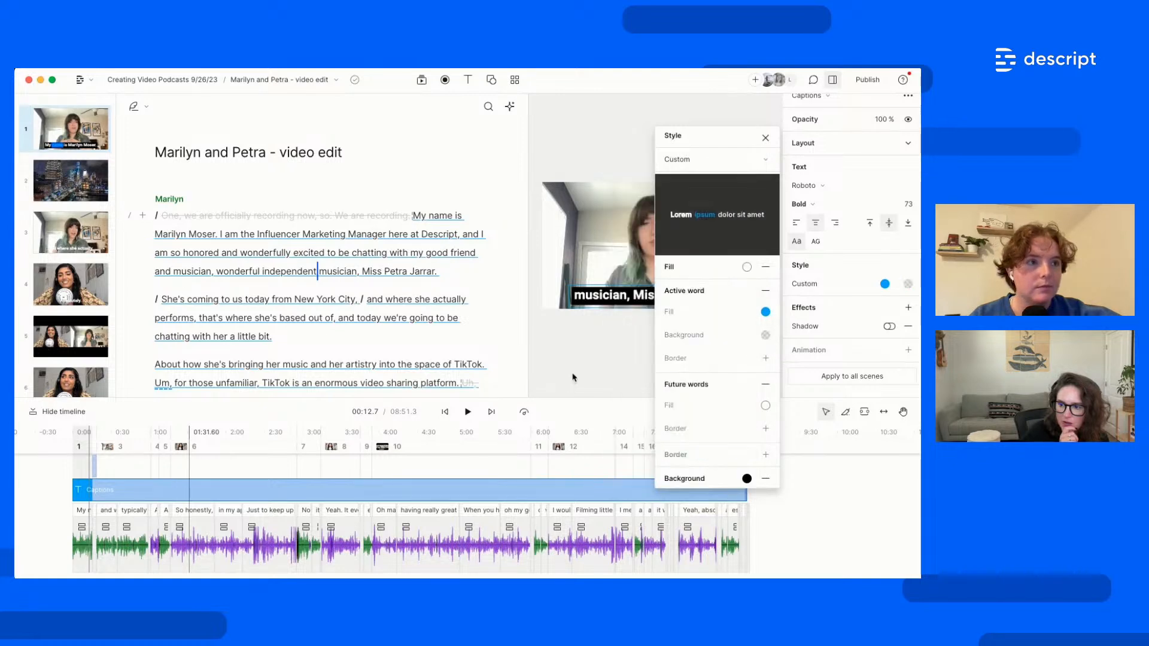
click(765, 137)
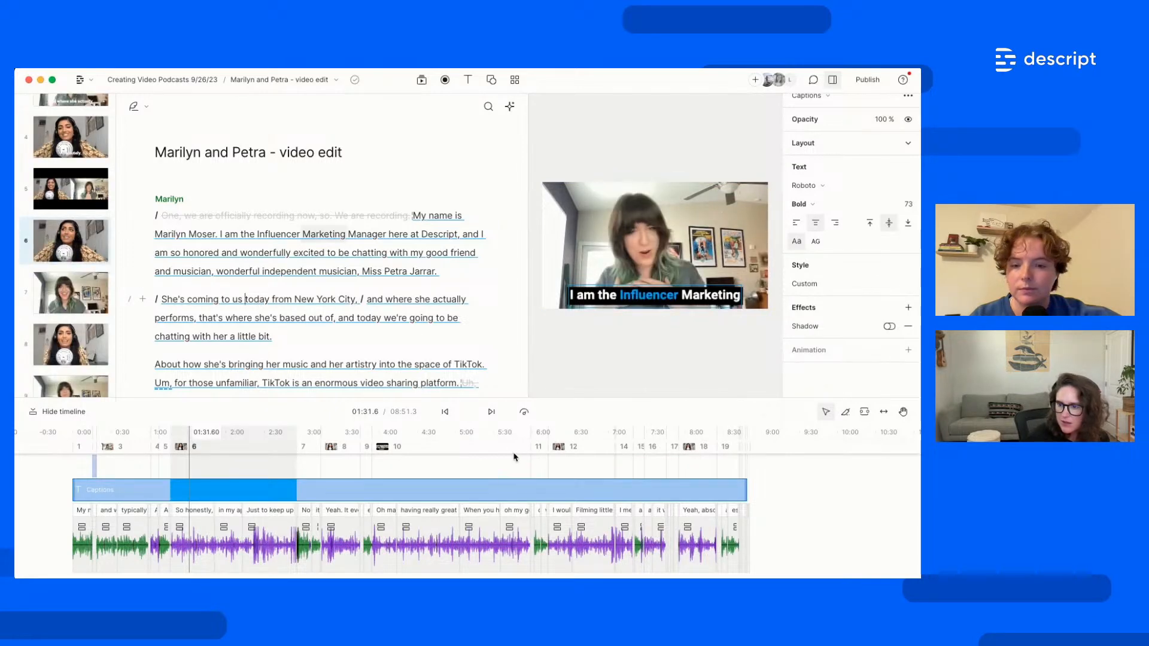
key(super+z)
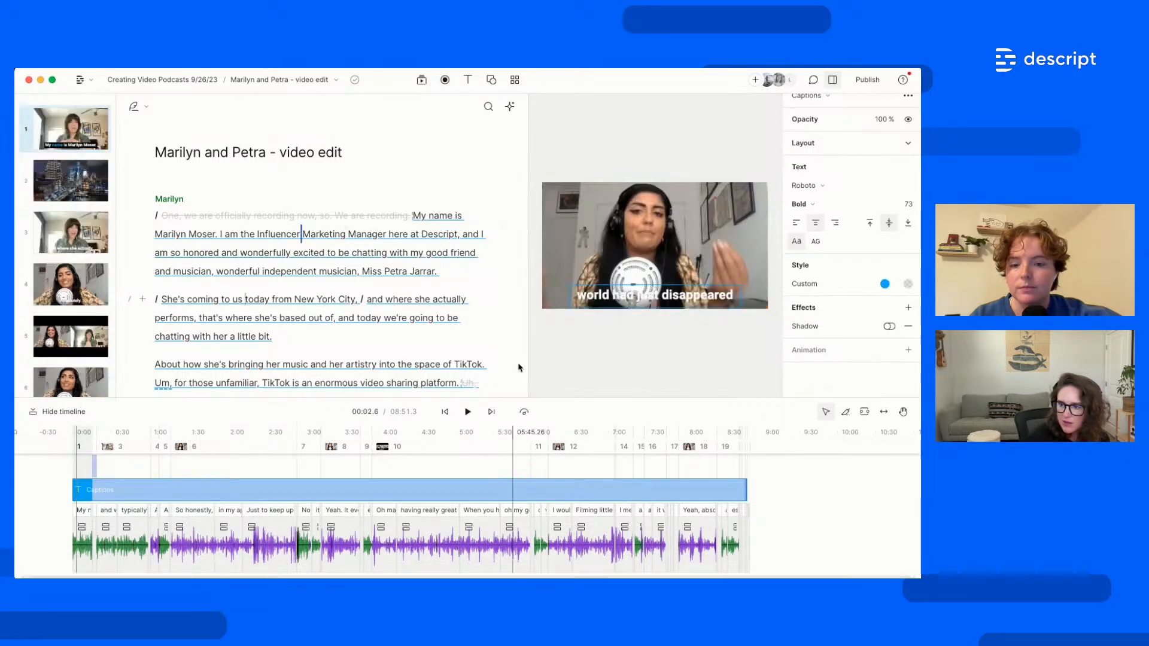
Play the video to preview the highlighted captions, then select the first scene's captions
key(space)
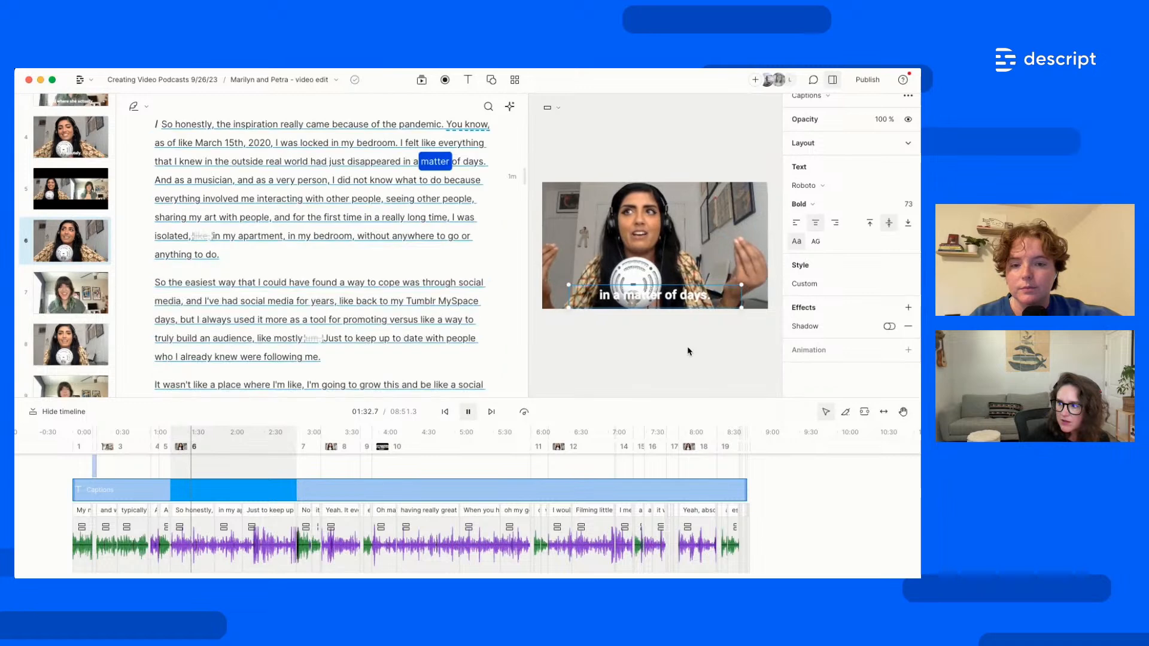
key(space)
scroll(308, 368, up, 6)
scroll(71, 184, up, 4)
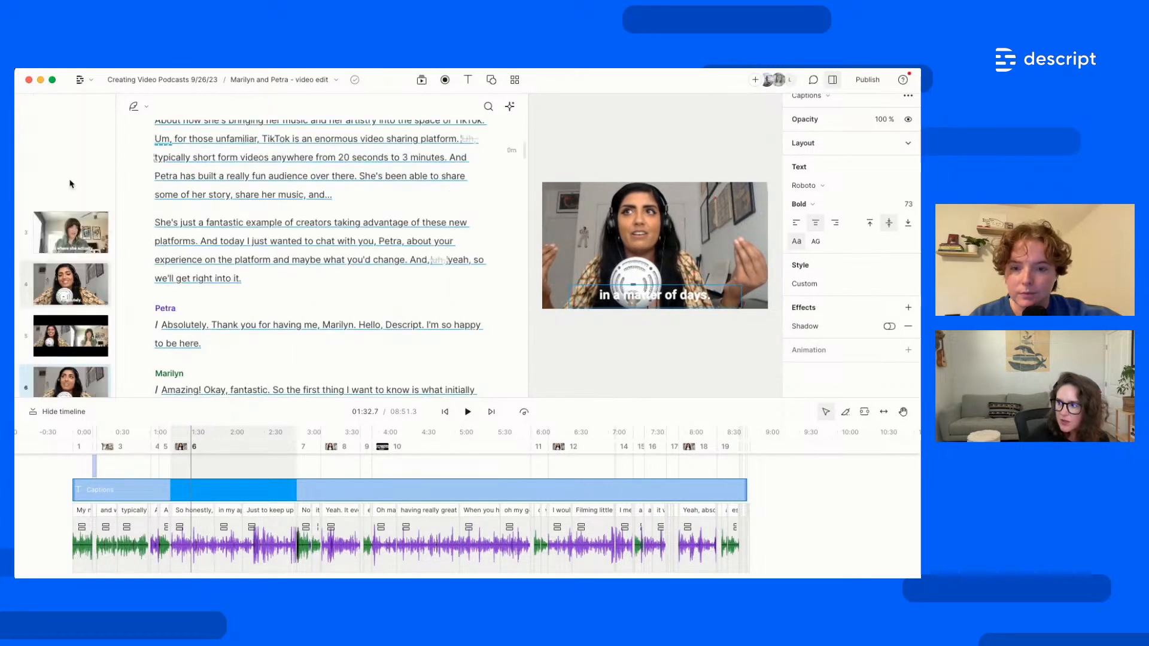
click(66, 146)
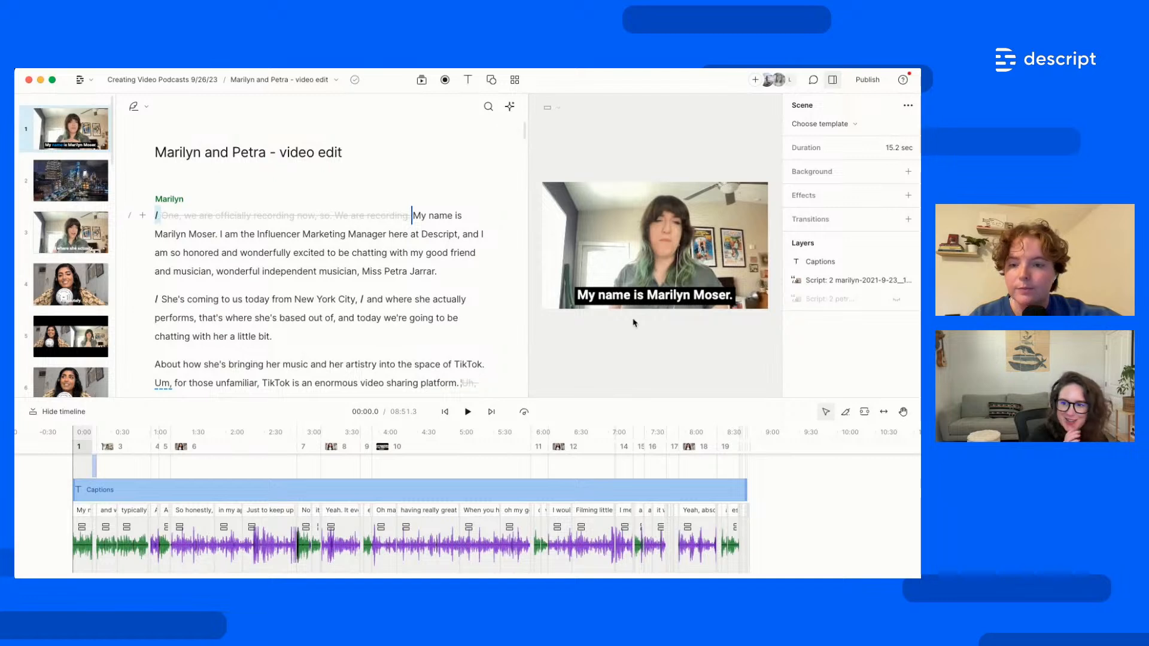
click(661, 300)
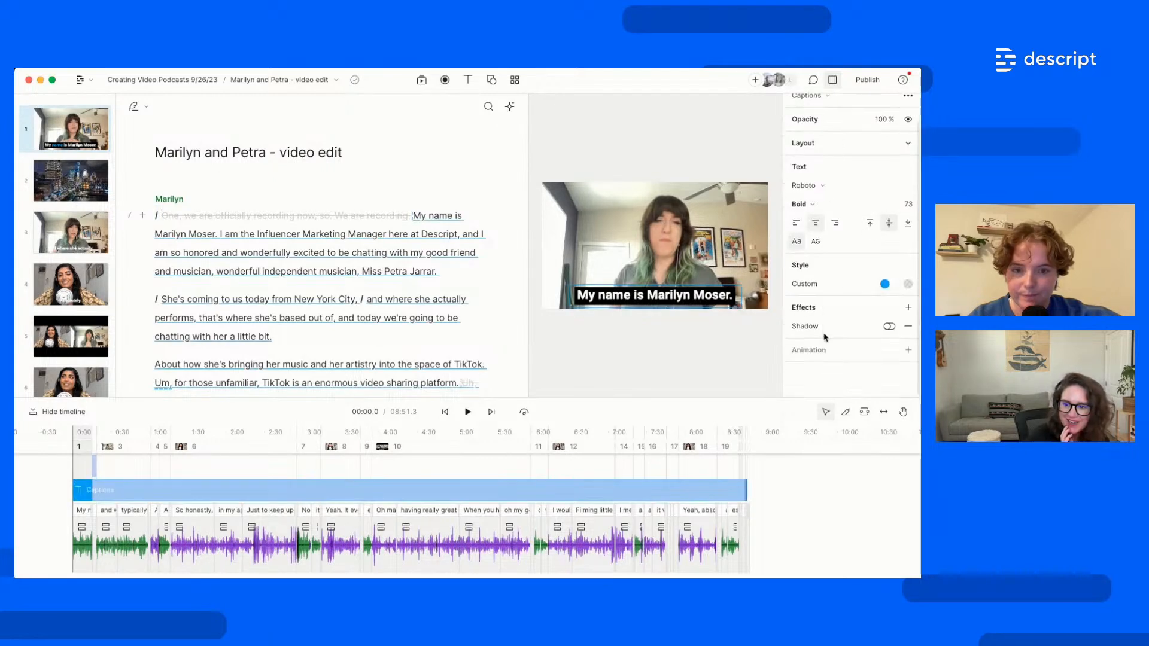
right_click(74, 137)
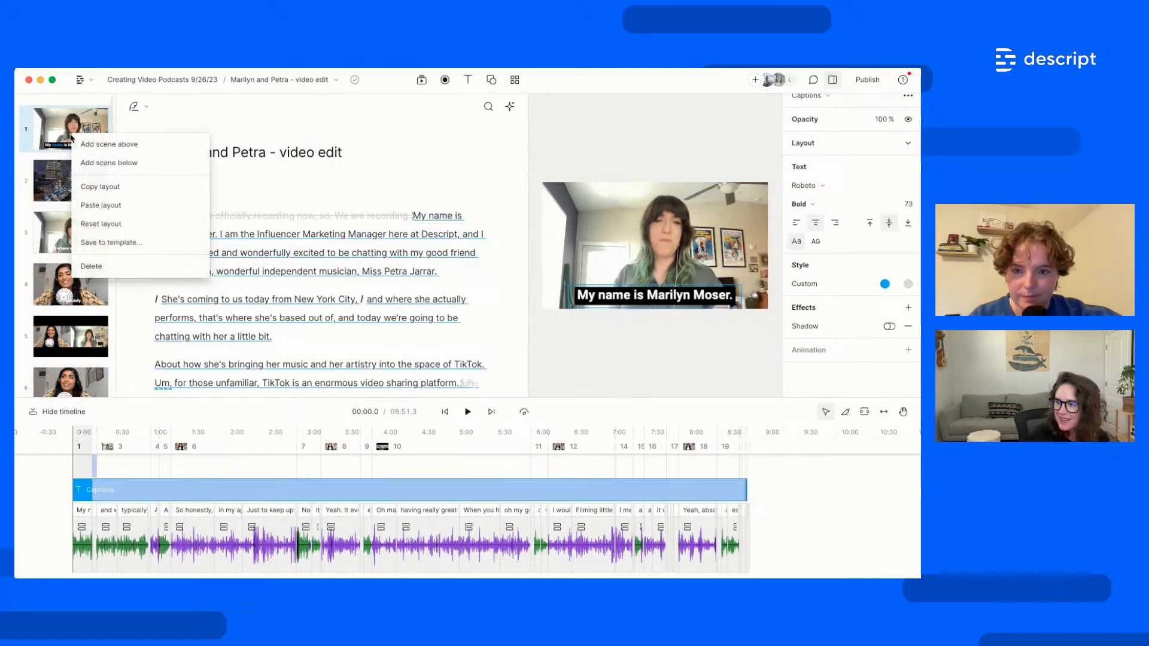
click(129, 198)
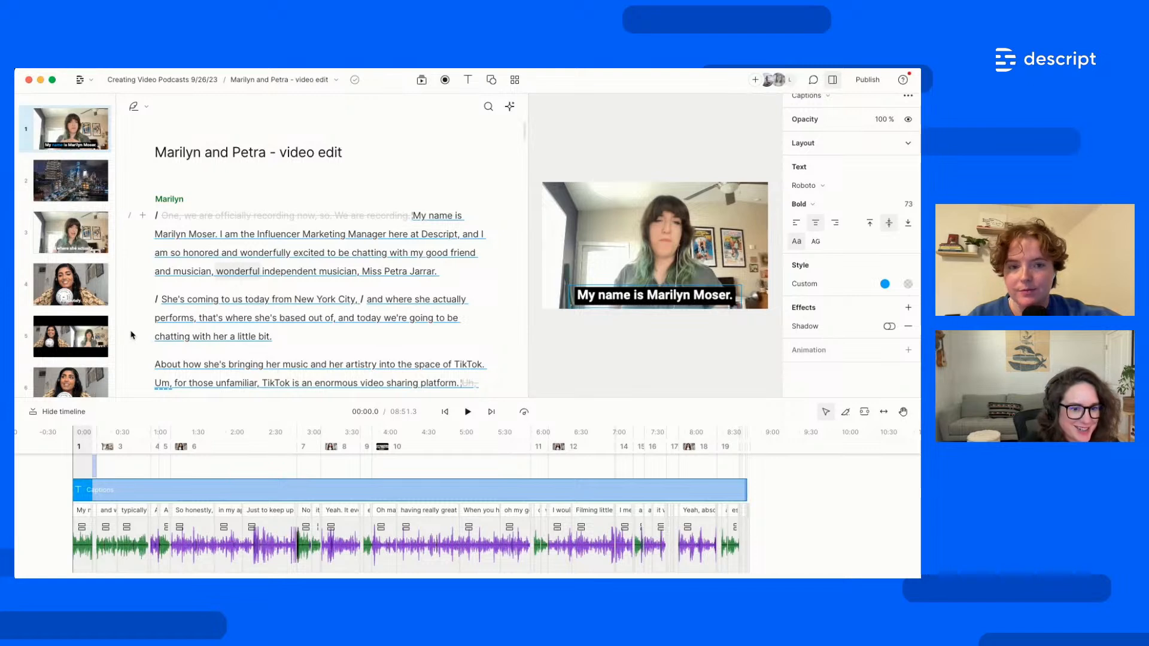
click(316, 298)
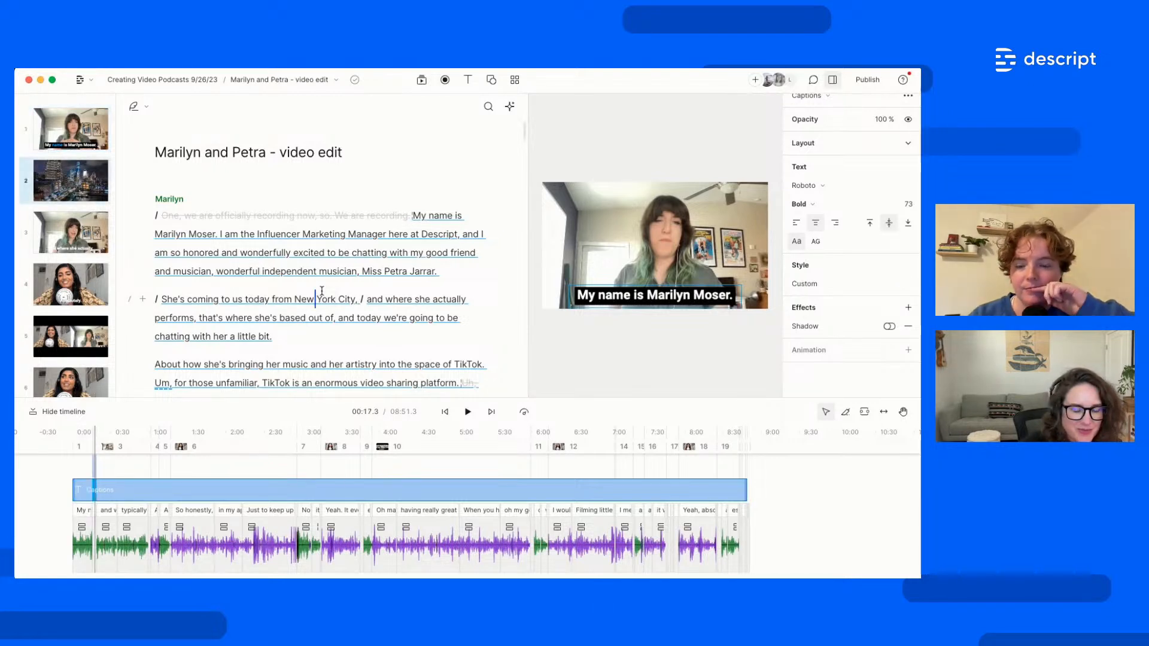
click(303, 234)
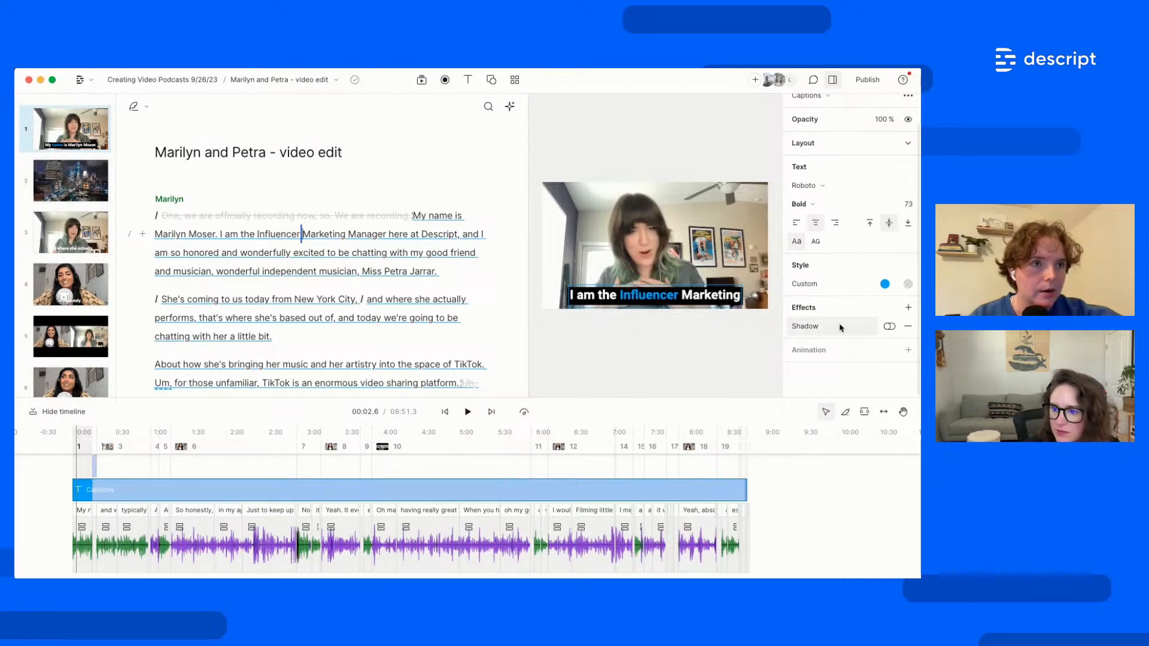
right_click(616, 297)
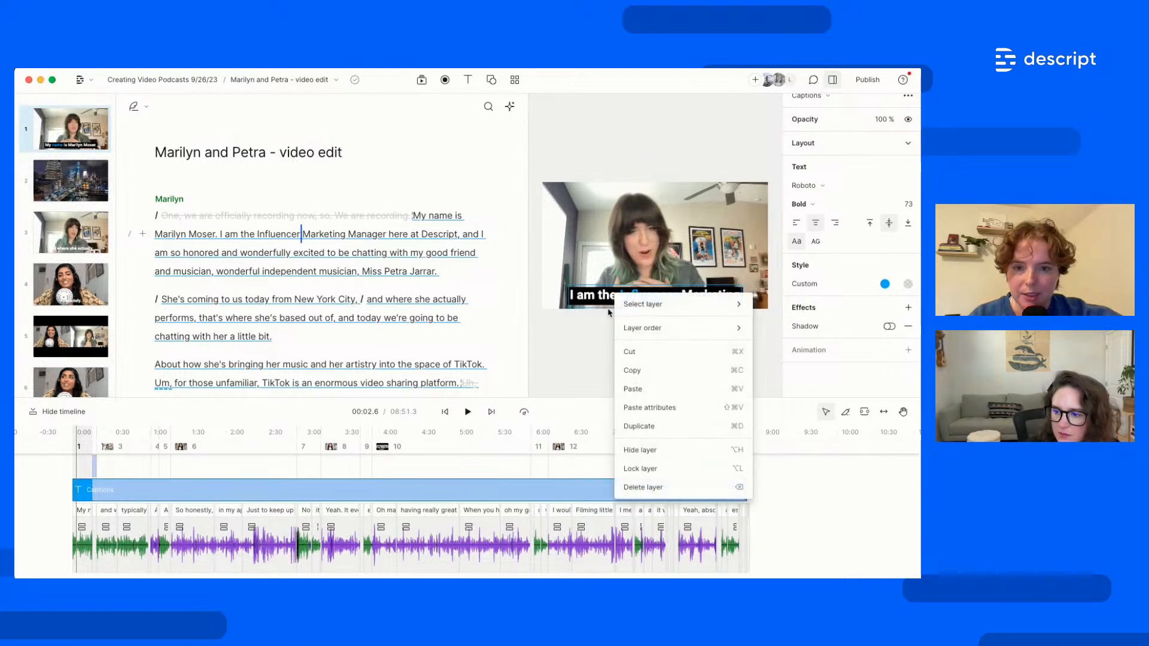
click(594, 371)
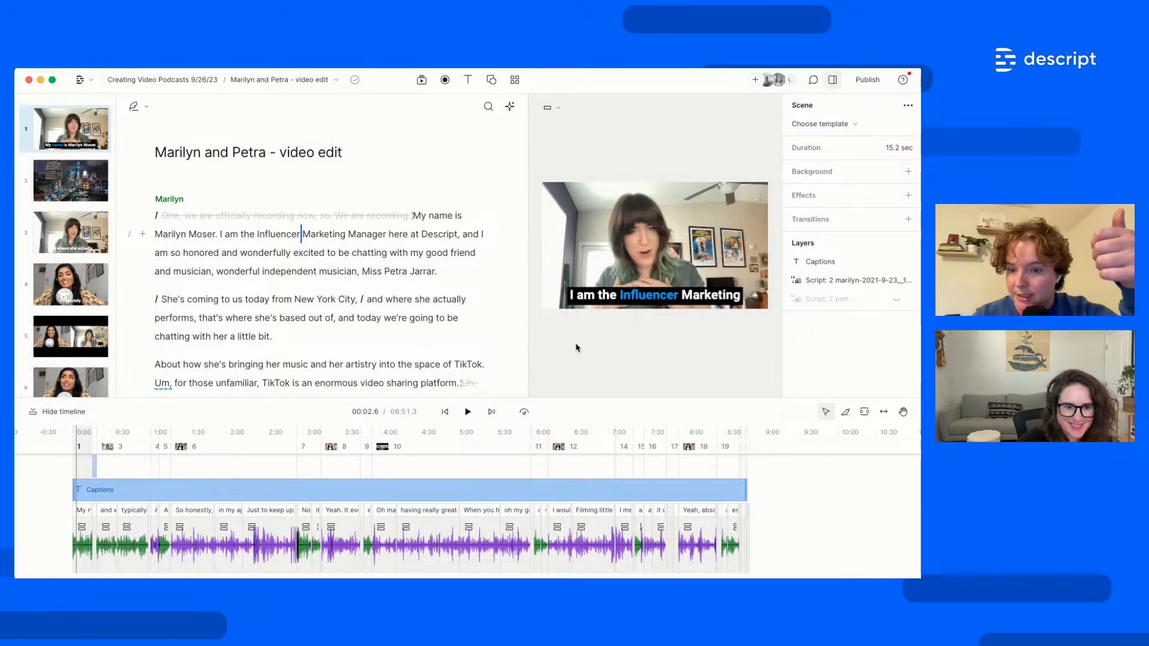
Add a Title text, move it to the video's top-left, rename it Marilyn, then undo the rename
click(468, 82)
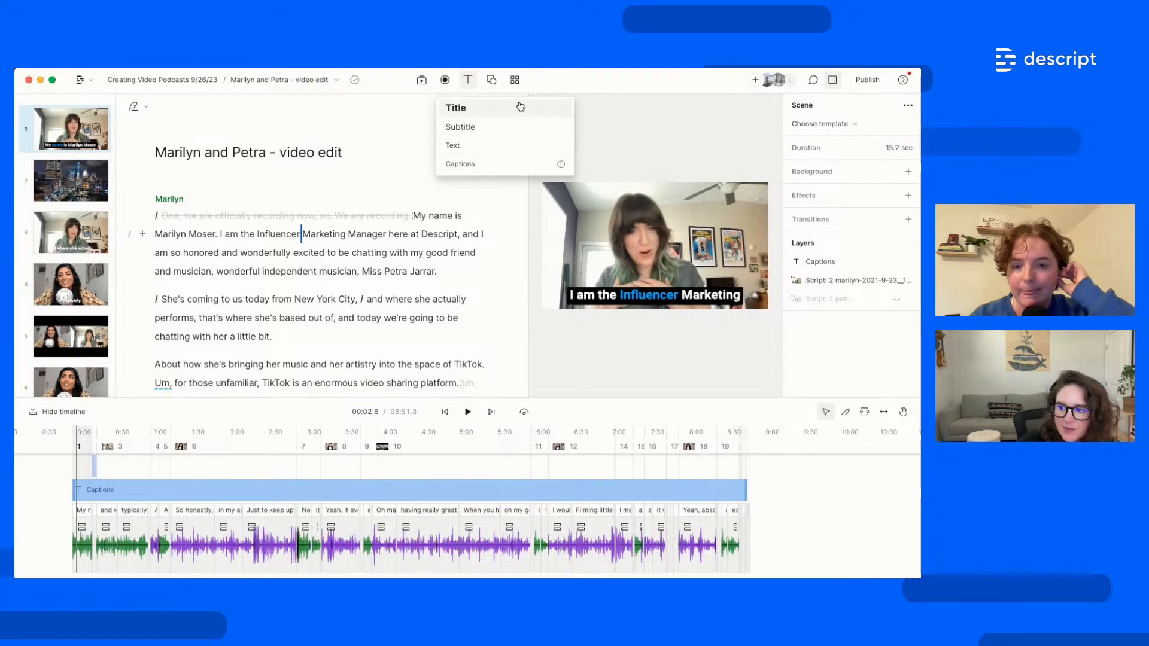
click(495, 108)
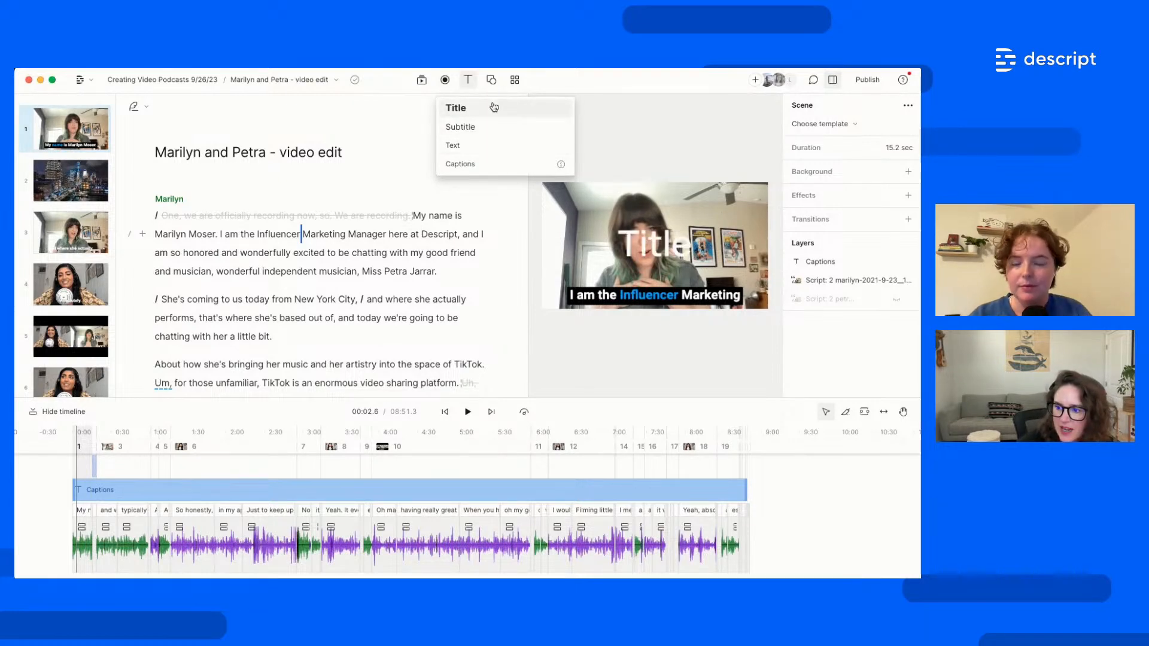
click(671, 246)
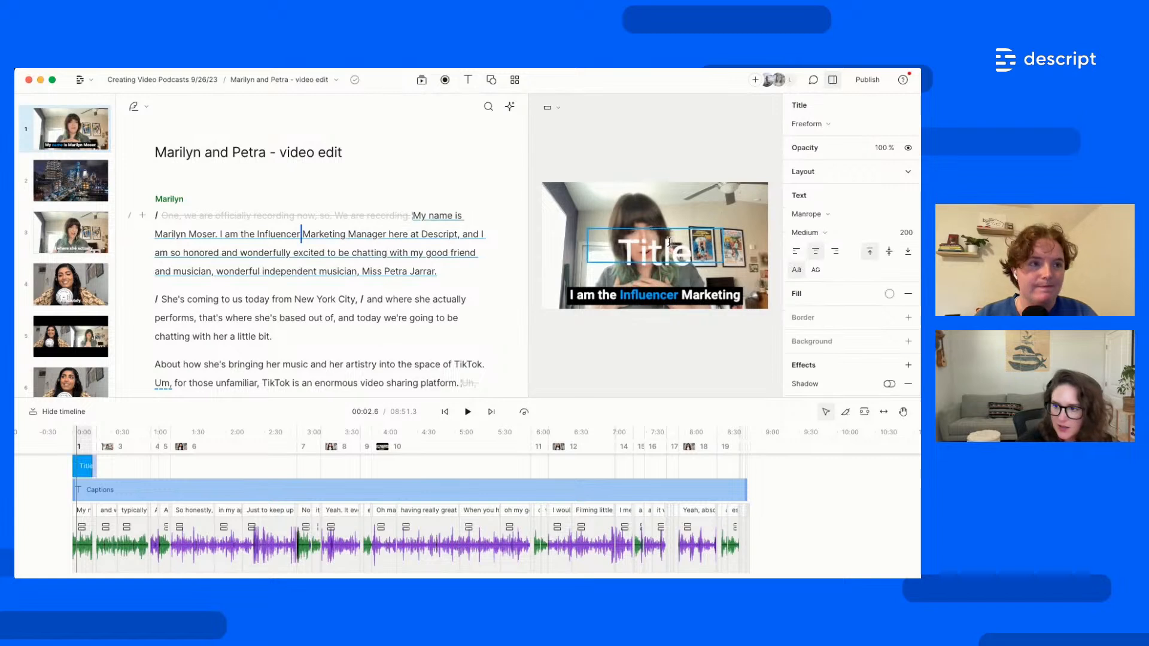
drag(692, 254, 648, 245)
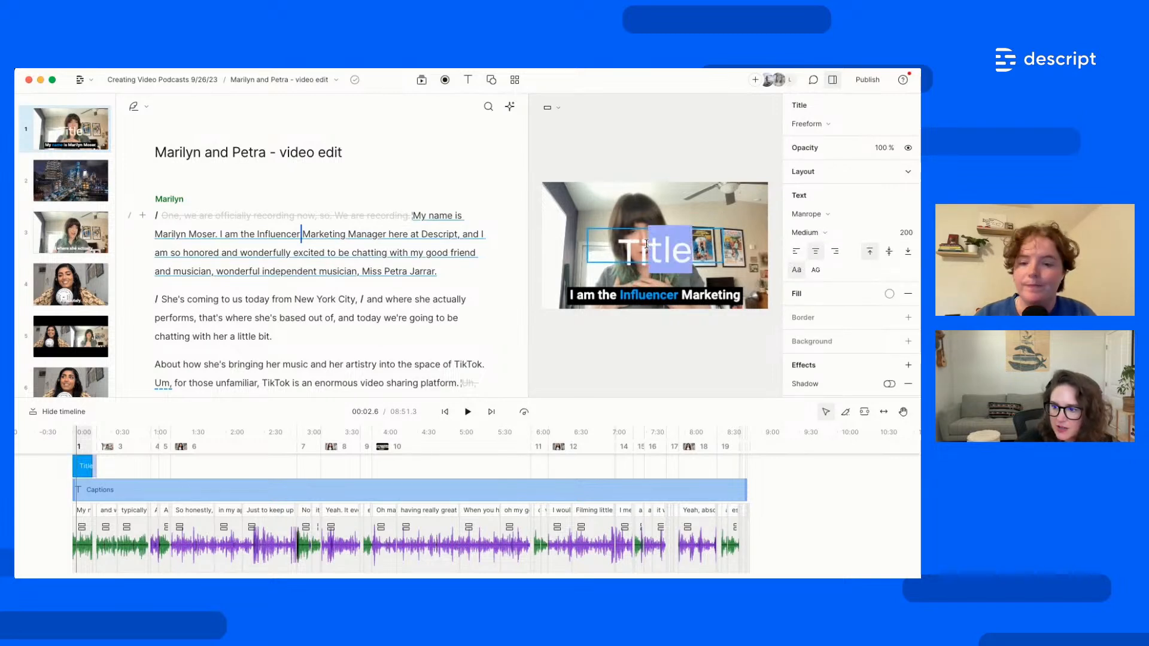
key(Escape)
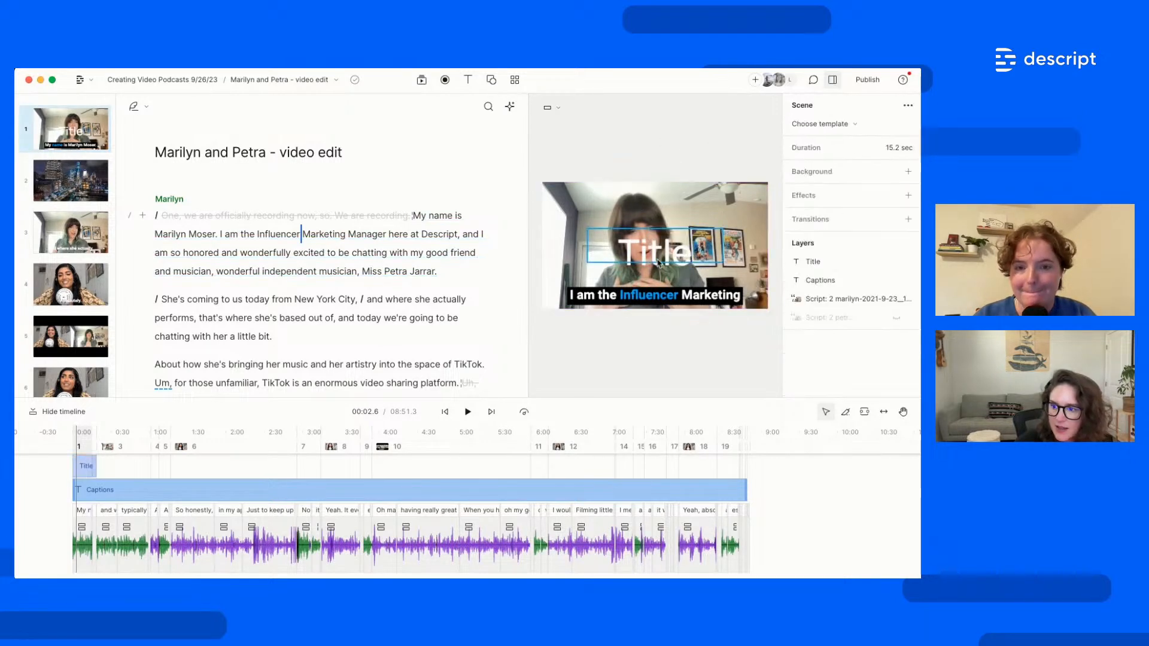
drag(601, 250, 589, 210)
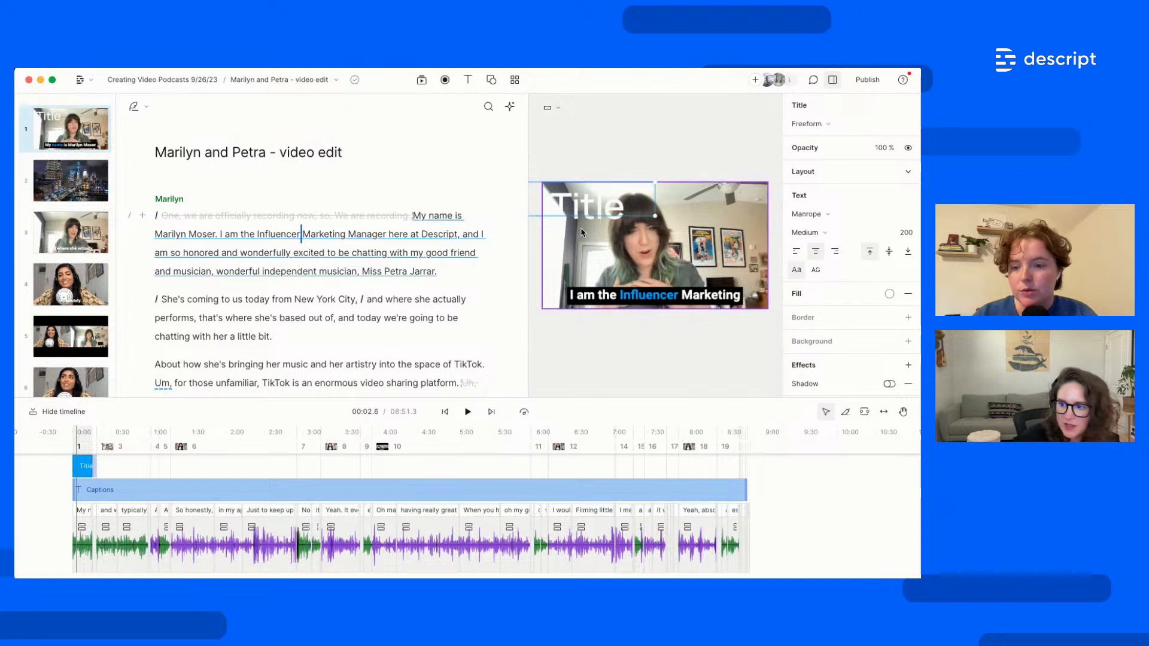
double_click(589, 210)
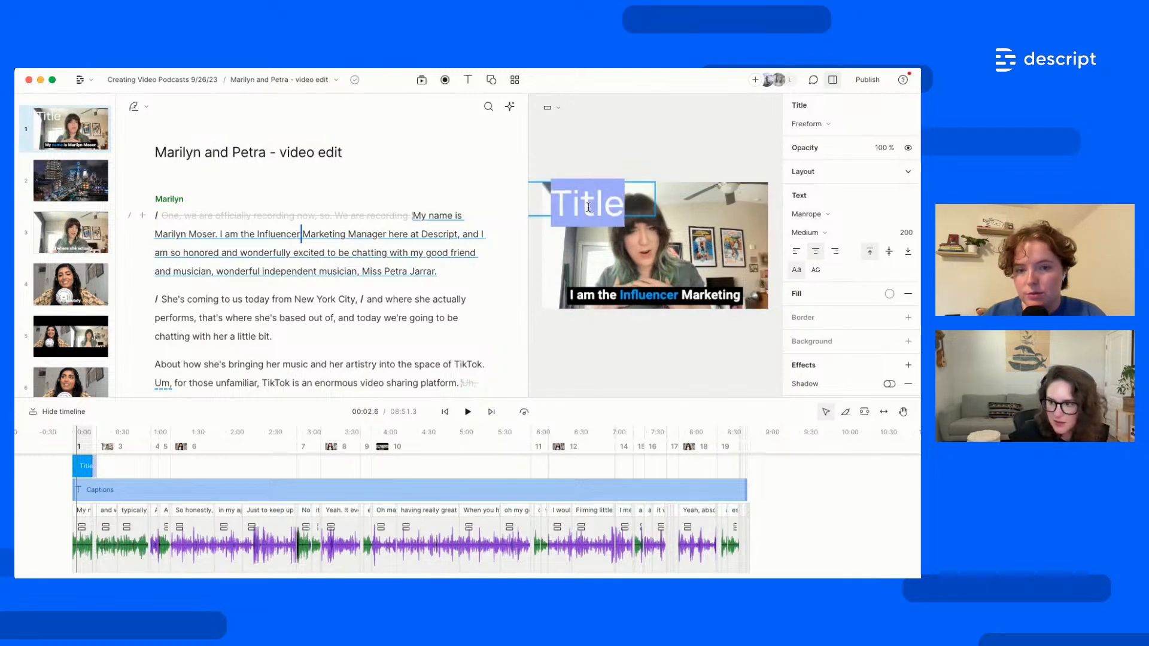
text(Marilyn)
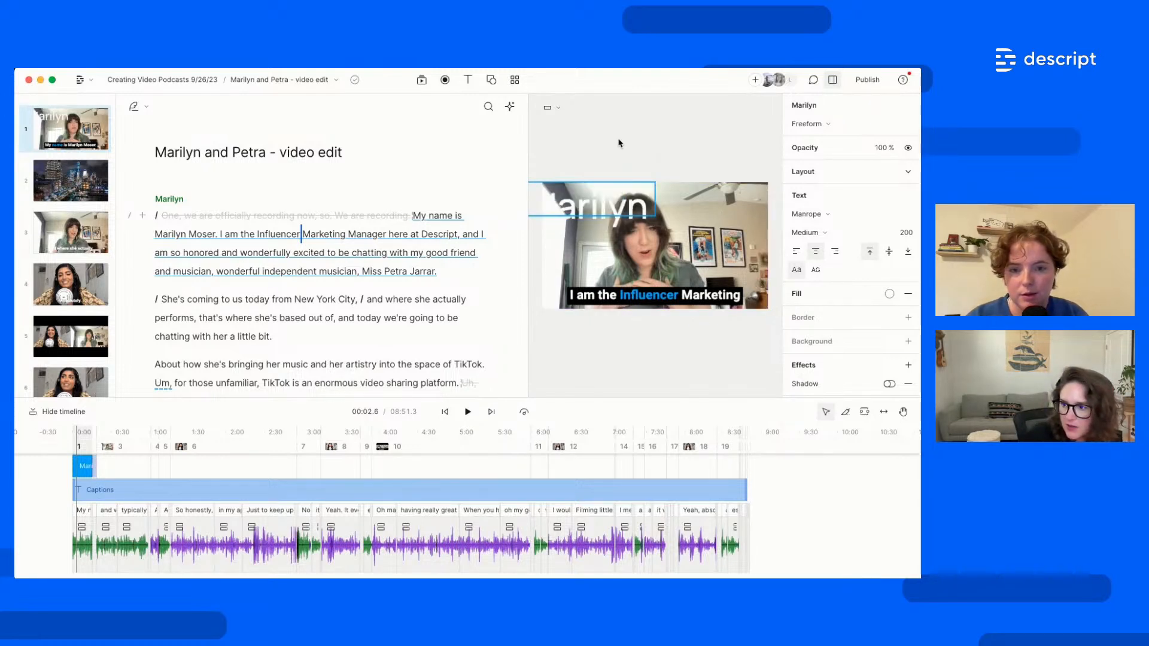
click(619, 144)
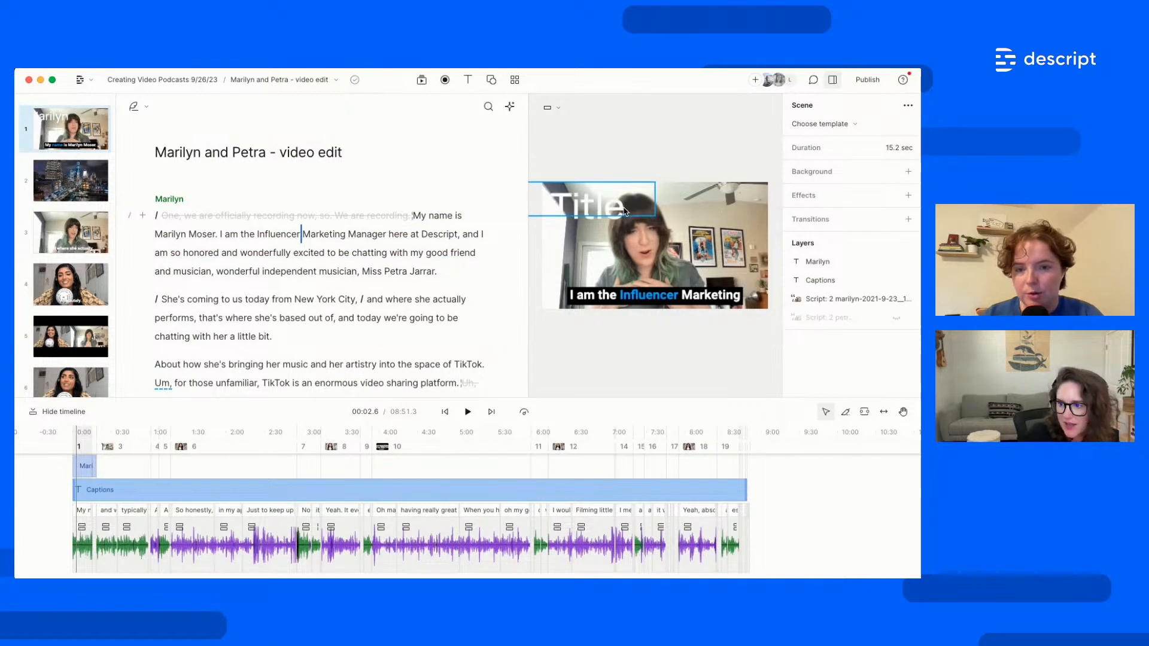
key(super+z)
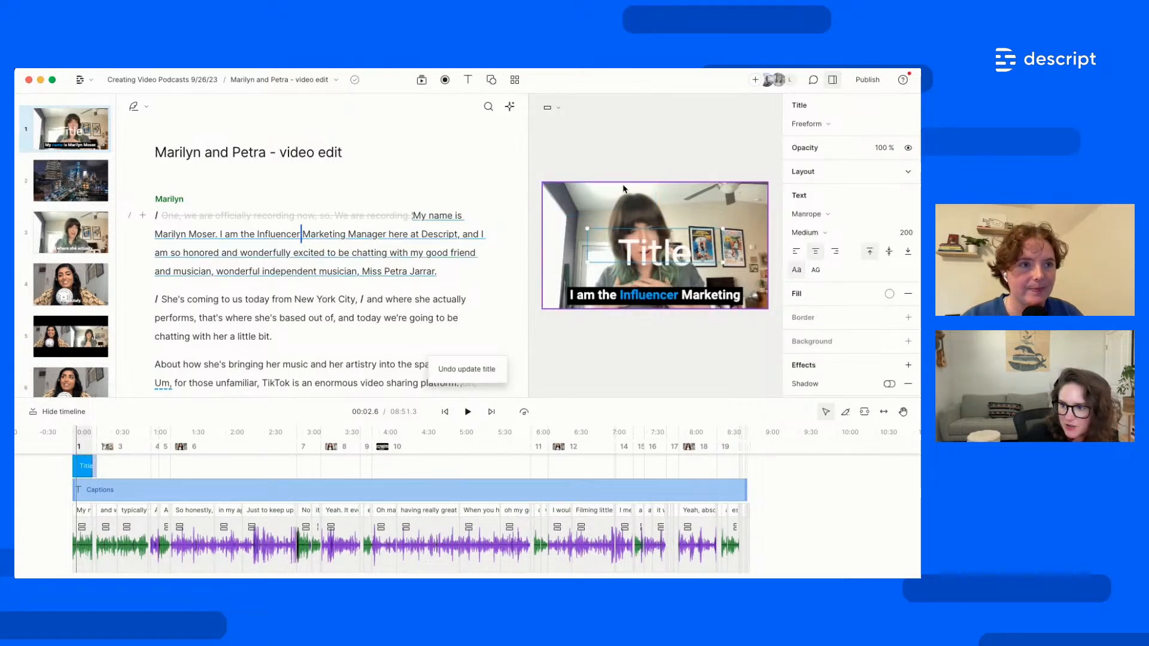
Delete the Title layer from the opening scene
right_click(677, 258)
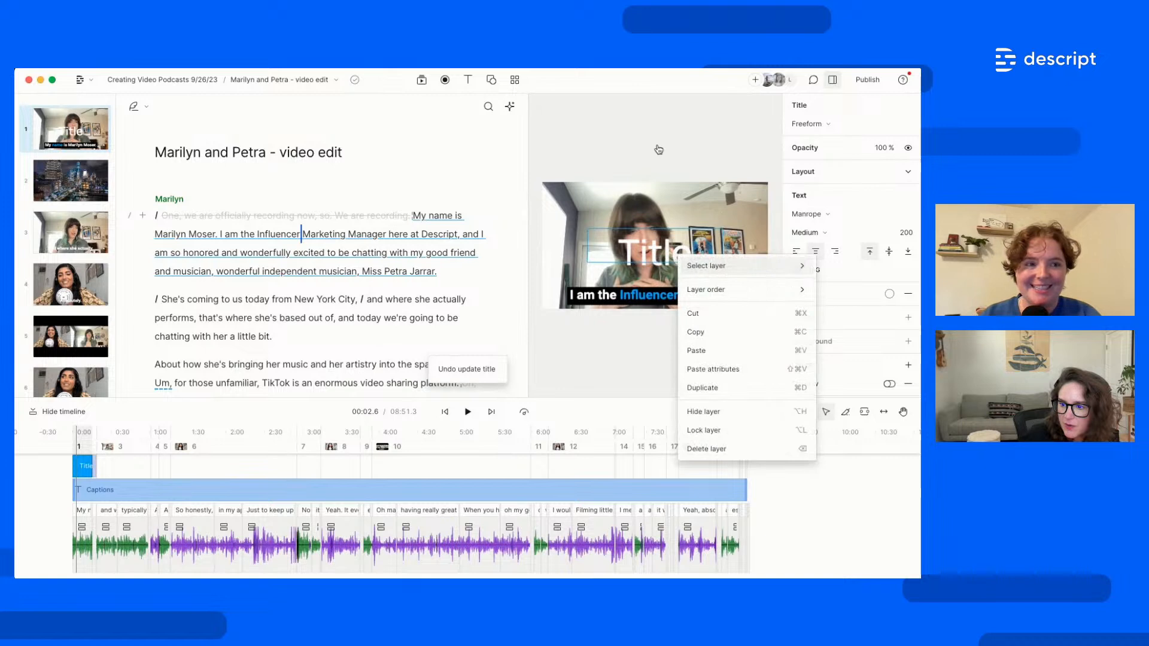
click(659, 148)
click(681, 248)
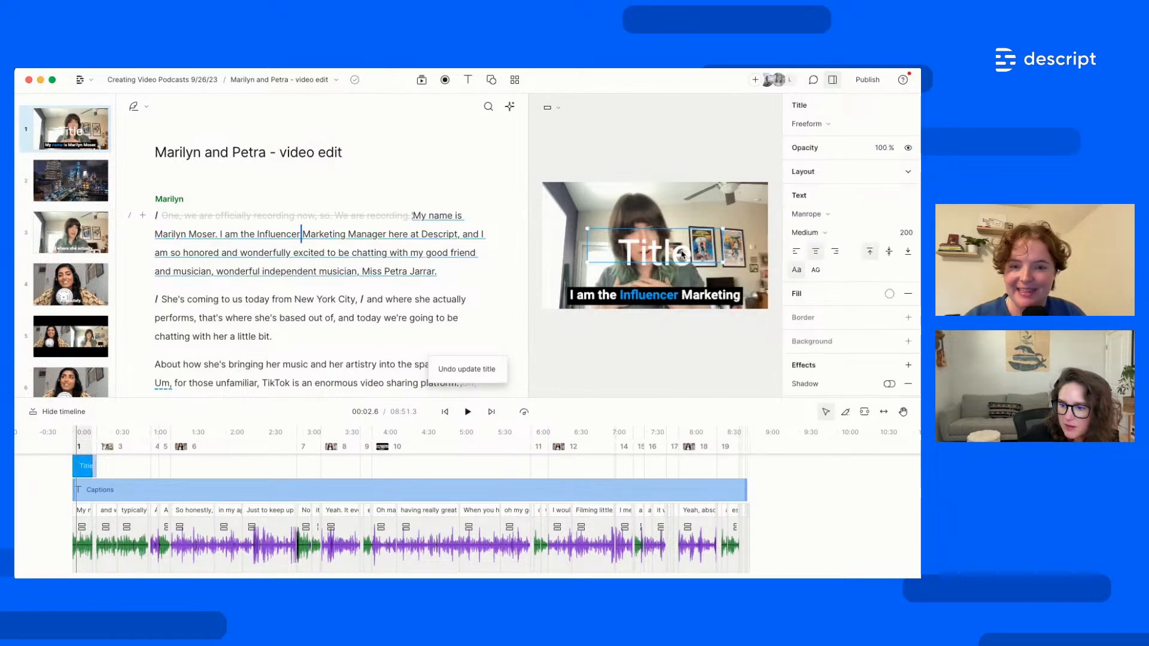
right_click(682, 253)
click(709, 439)
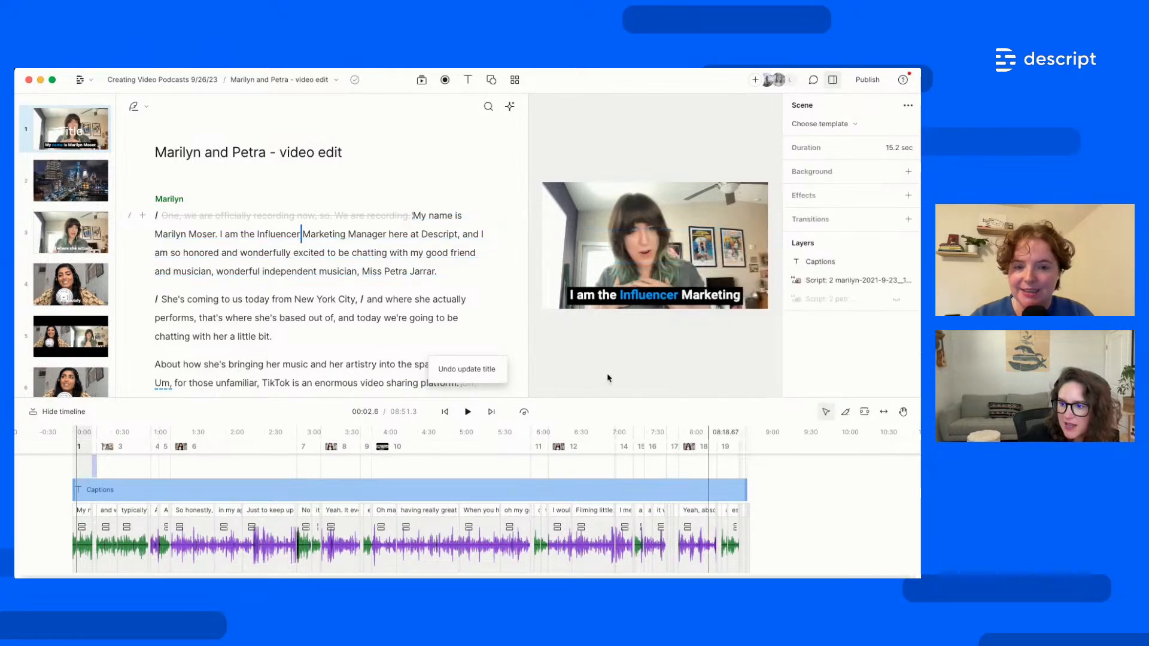
In scene 2, send the NYC aerial video backward so the captions show over it
click(76, 186)
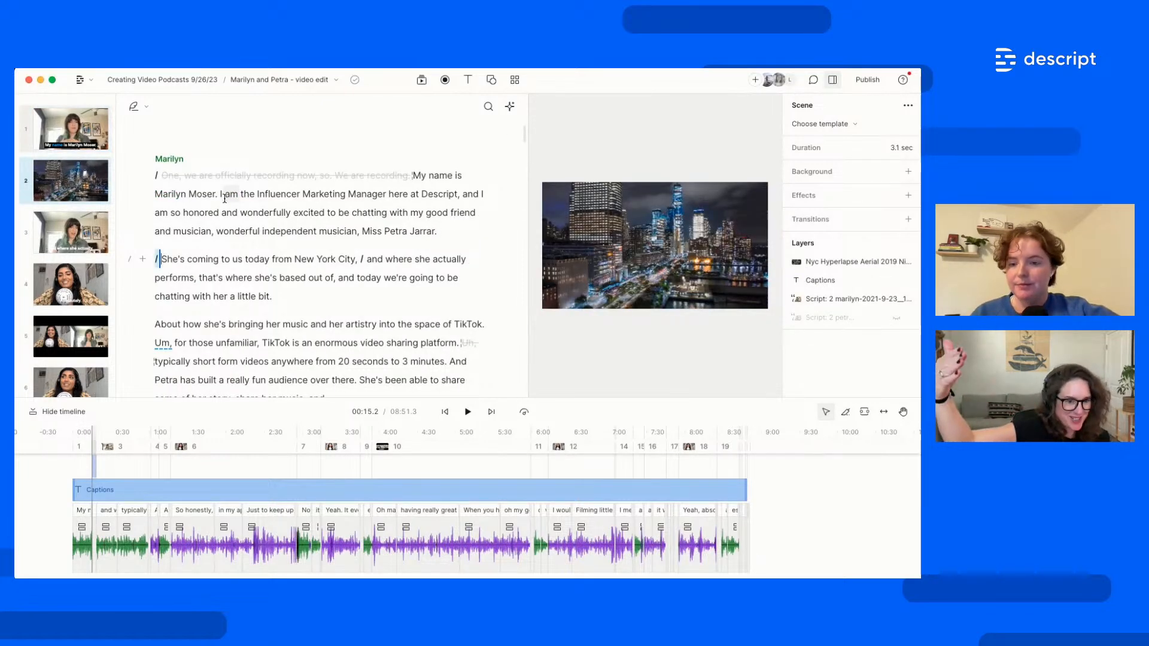
right_click(614, 253)
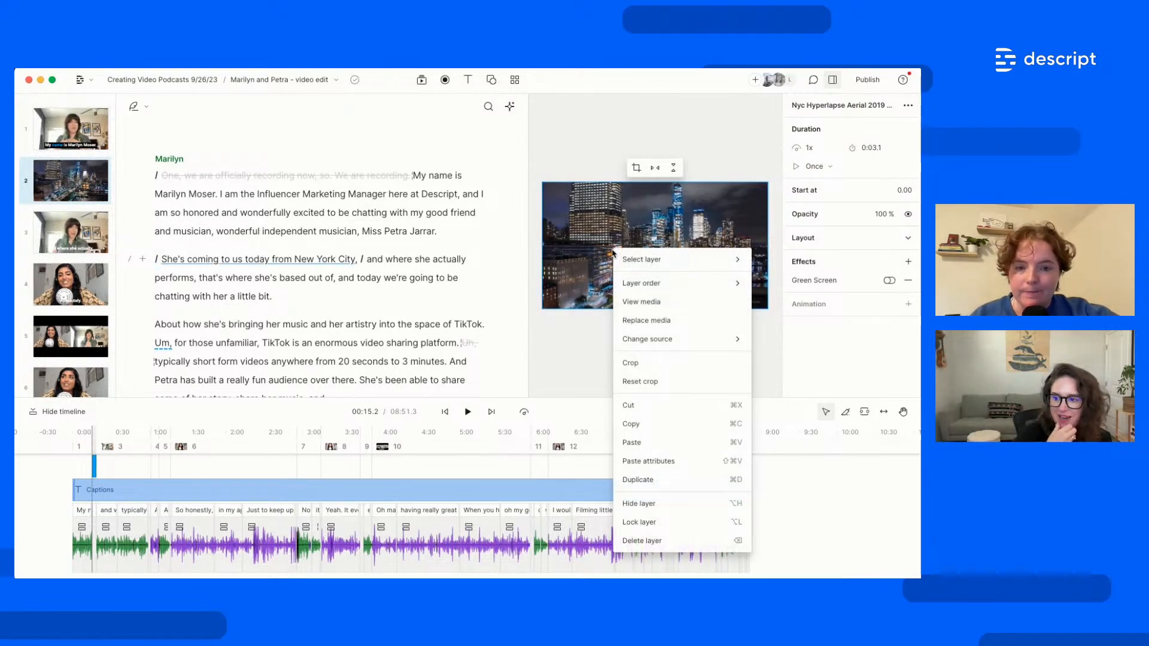
mouse_move(655, 265)
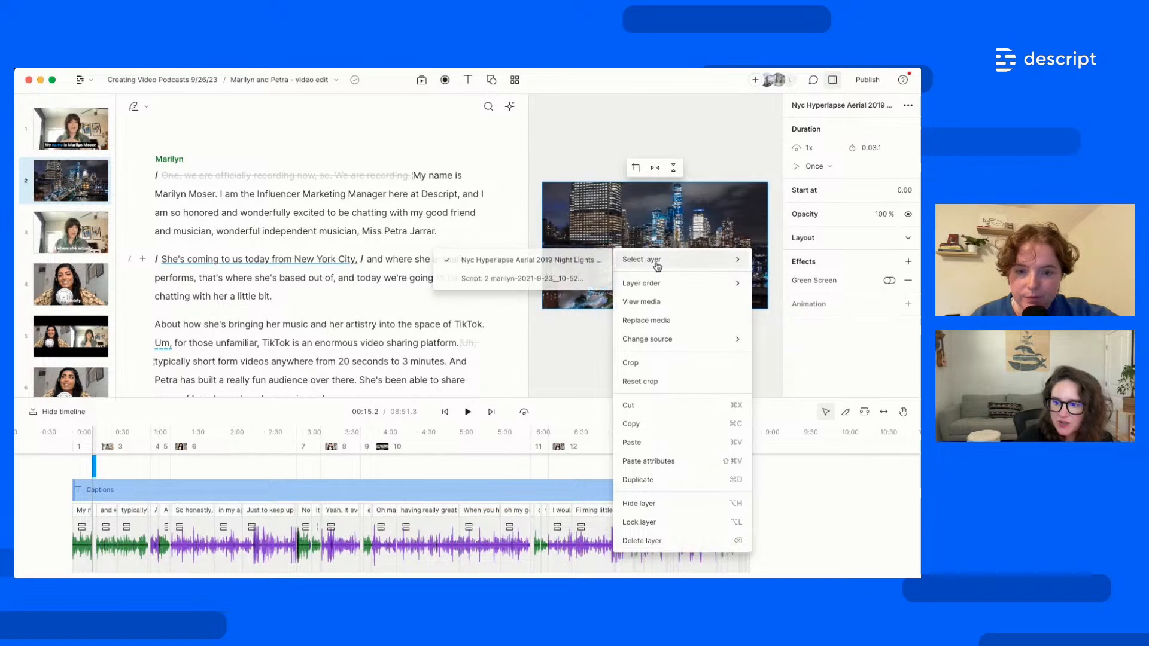
mouse_move(666, 288)
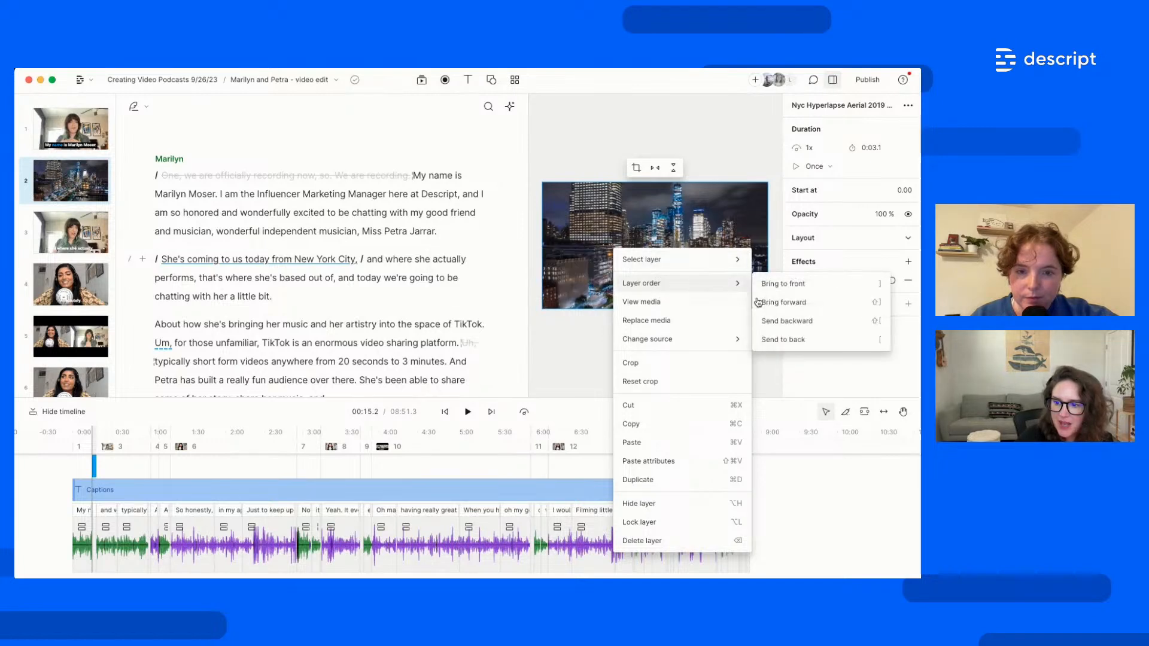
click(798, 328)
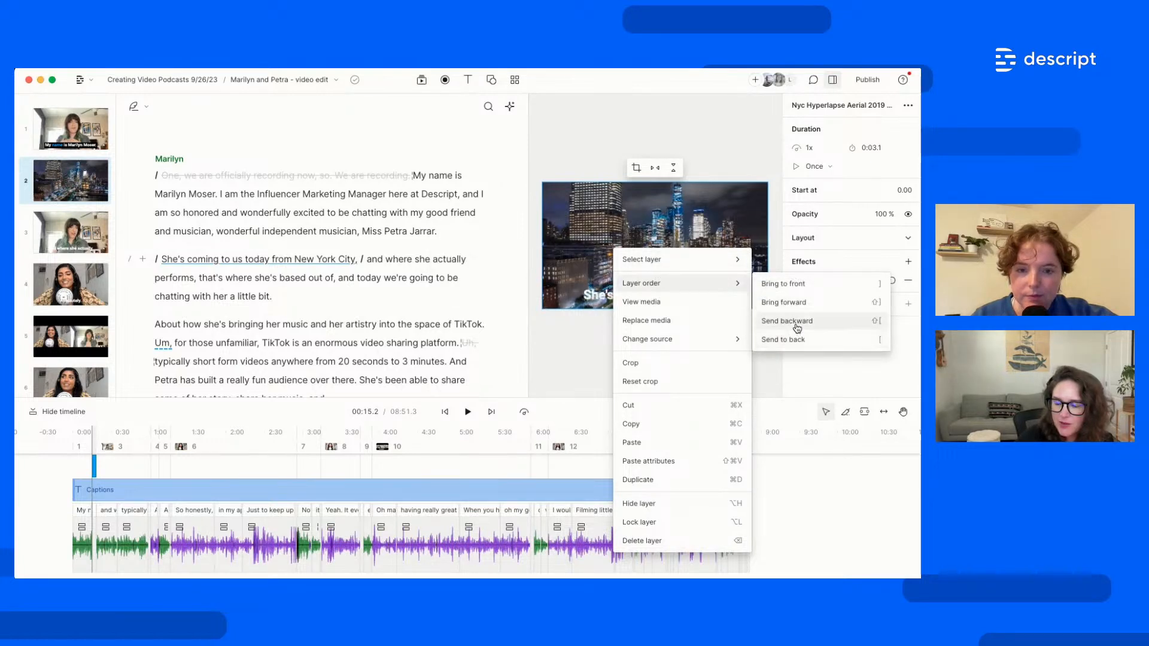
click(798, 328)
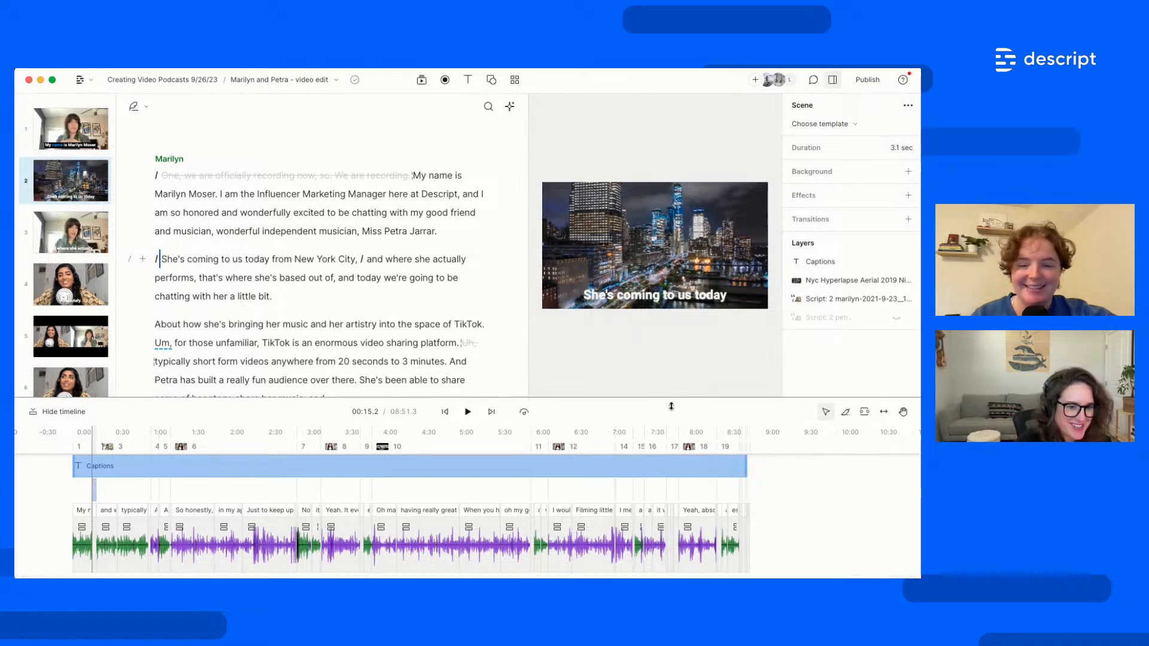
Select Petra's two answer paragraphs, 'So honestly' to 'following me.', and highlight them violet
drag(670, 407, 675, 443)
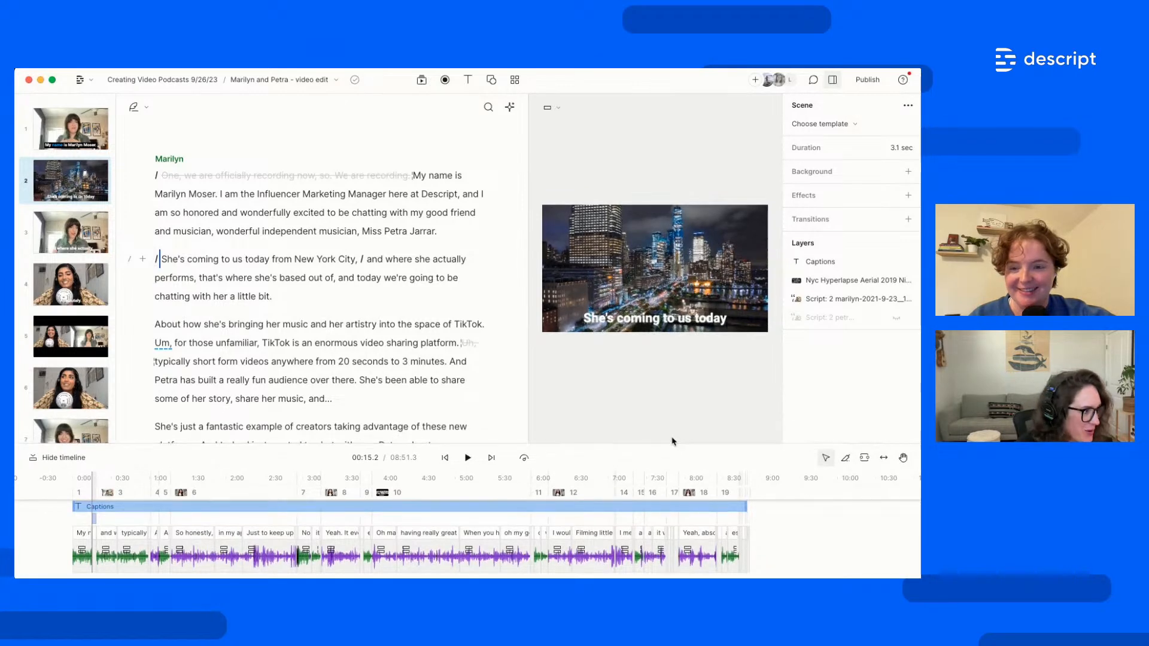
scroll(411, 346, down, 10)
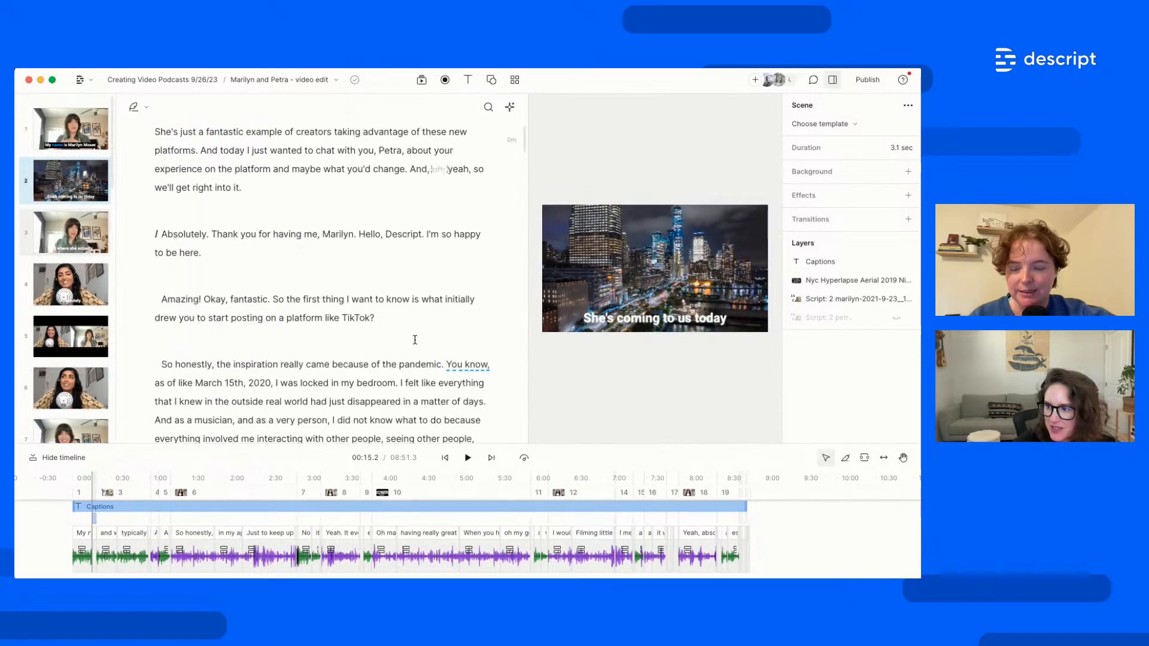
scroll(410, 346, down, 10)
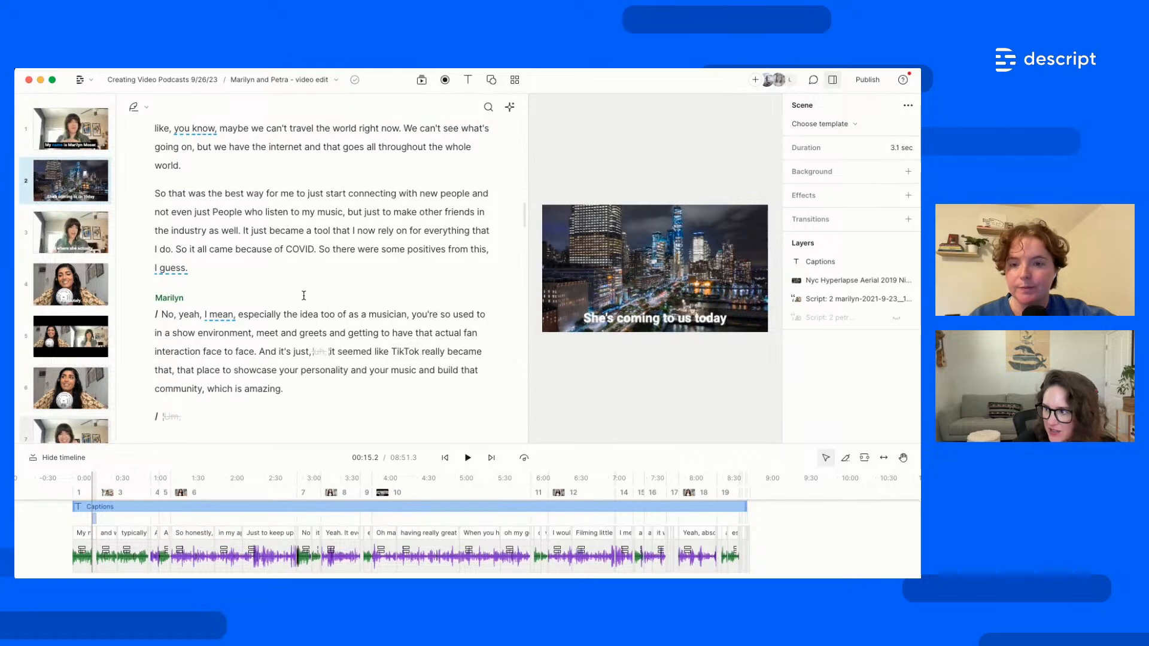
scroll(303, 296, up, 10)
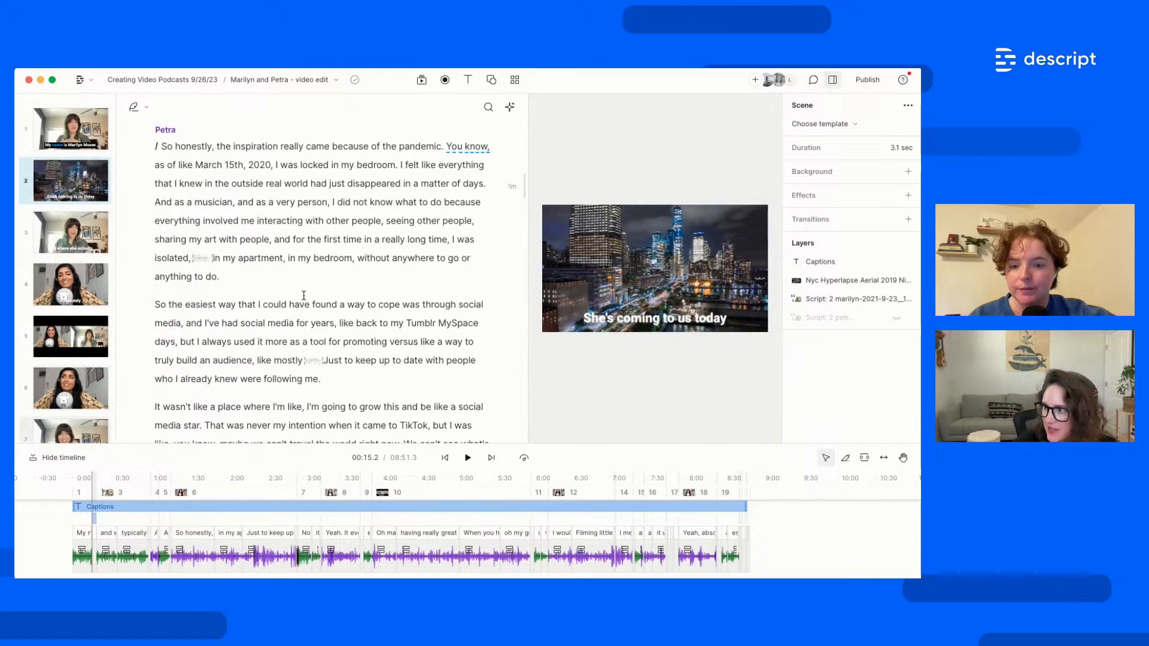
click(326, 379)
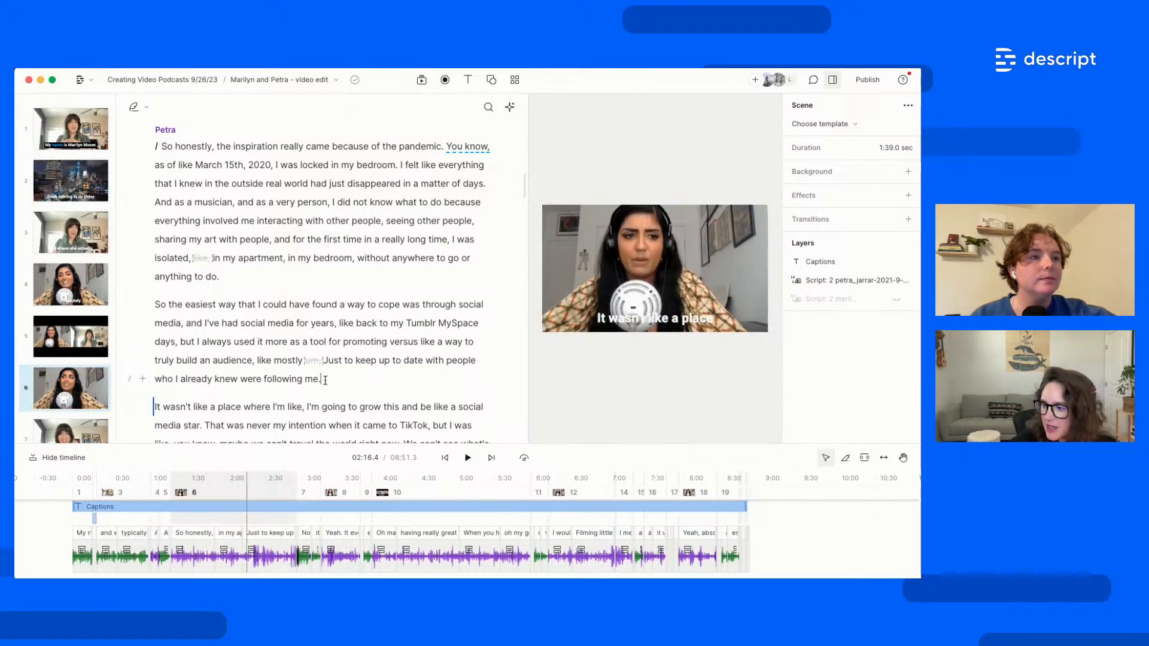
drag(325, 379, 160, 148)
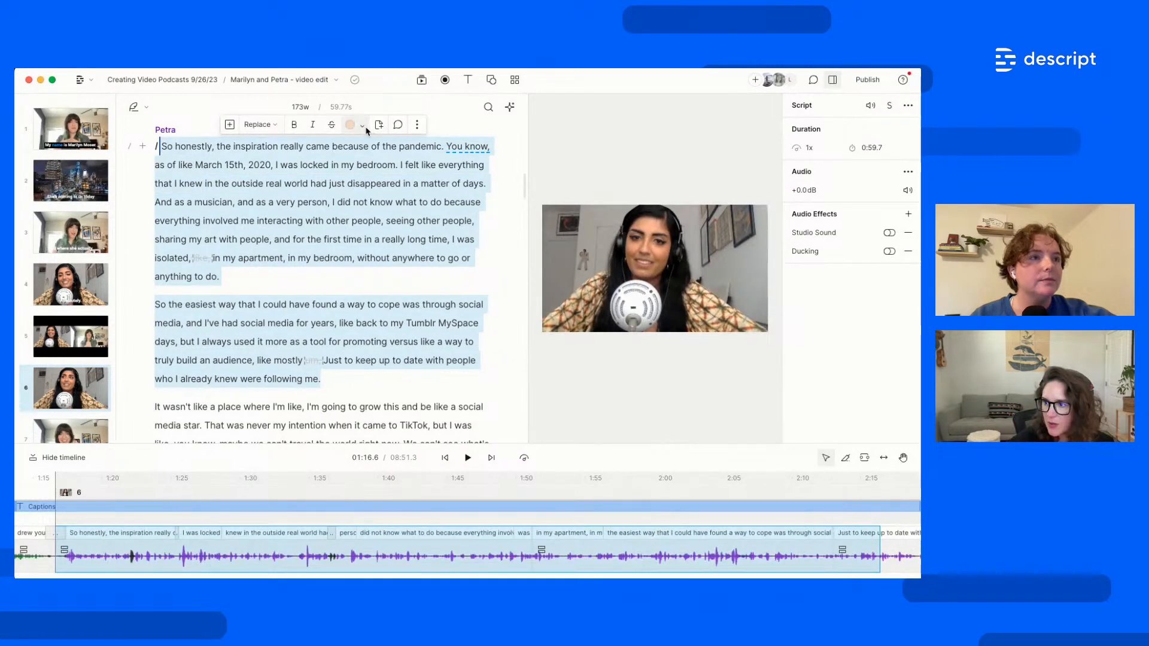
click(362, 126)
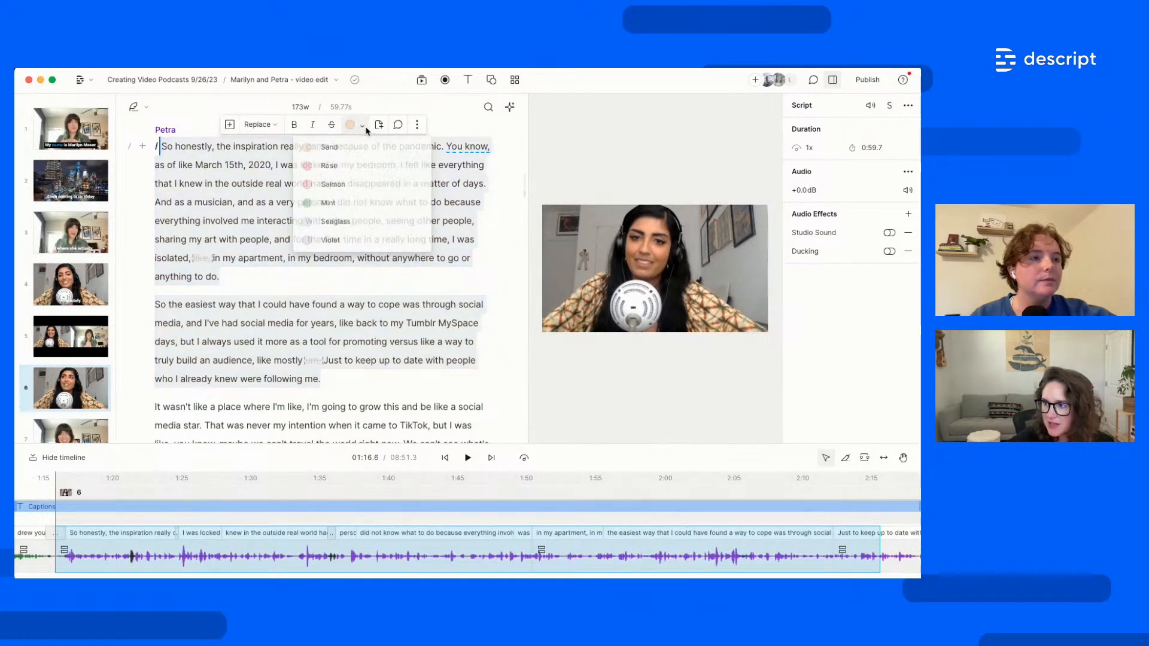
click(331, 241)
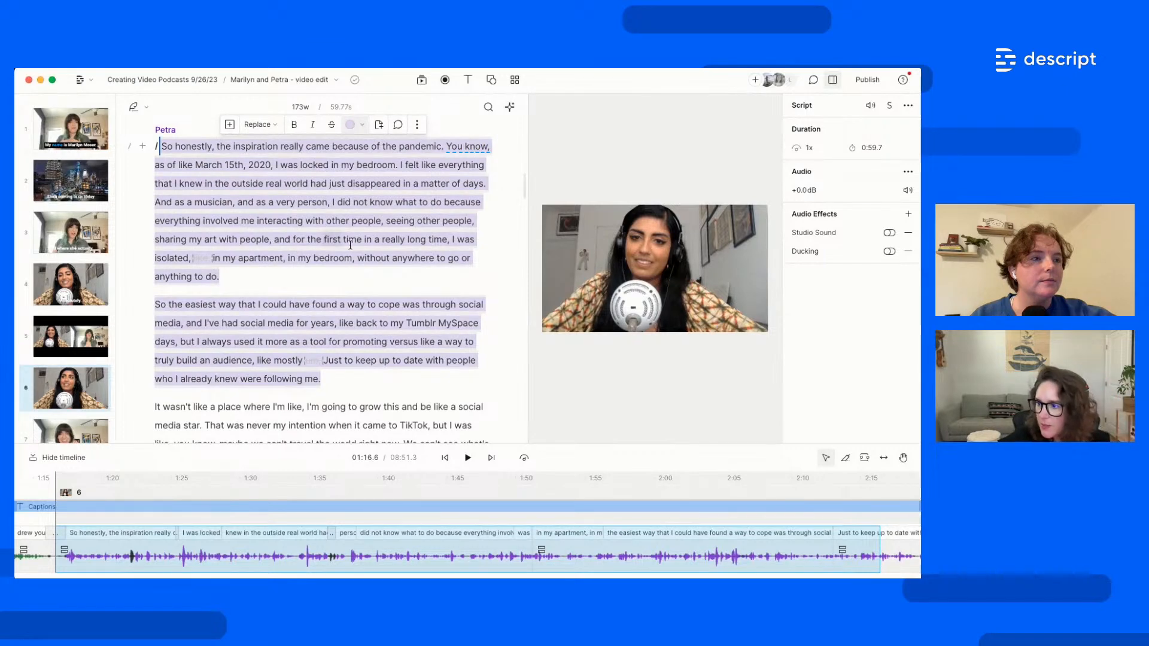
click(326, 384)
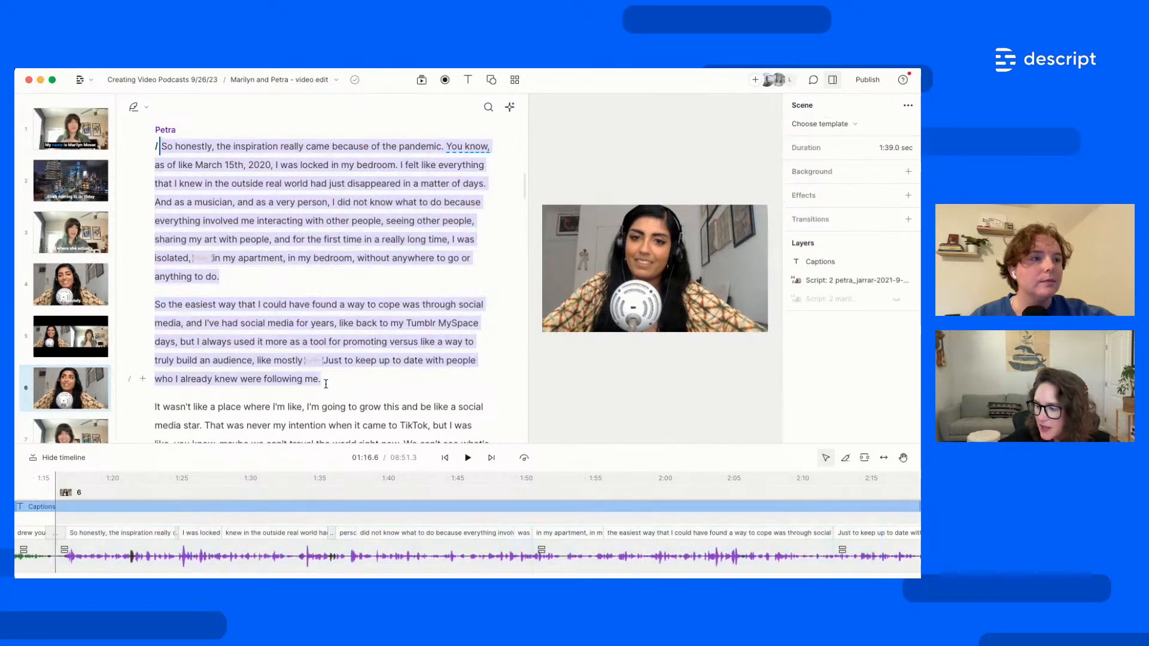
drag(327, 383, 160, 148)
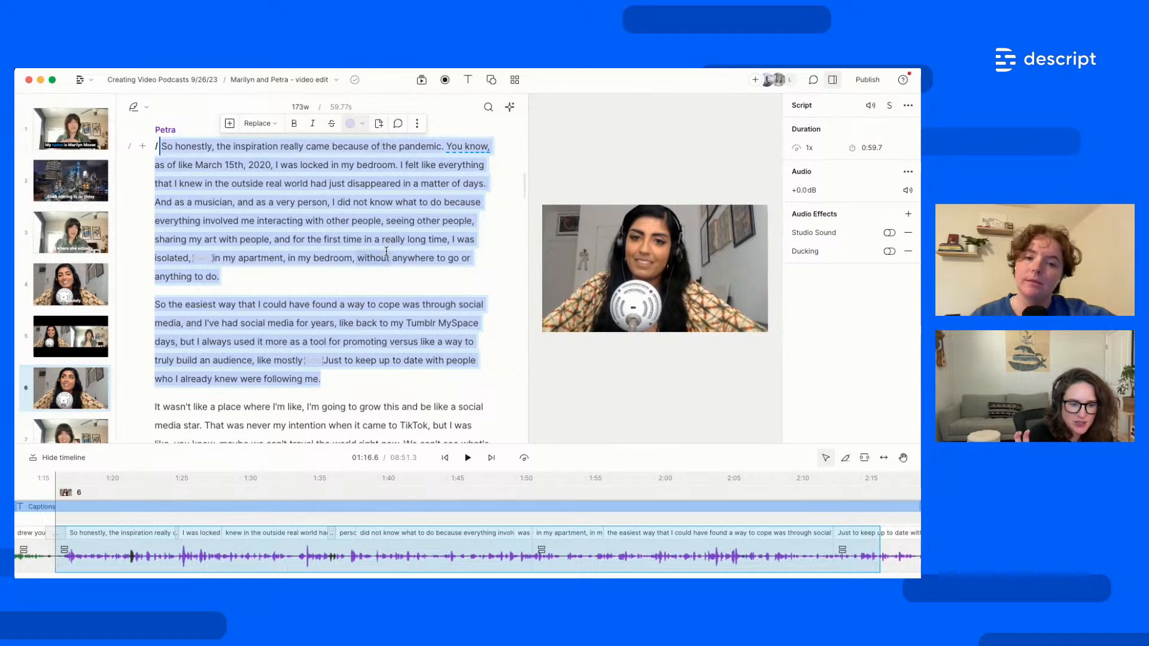
Select Petra's paragraph from 'So that was' to 'COVID.'
click(392, 336)
scroll(392, 337, down, 3)
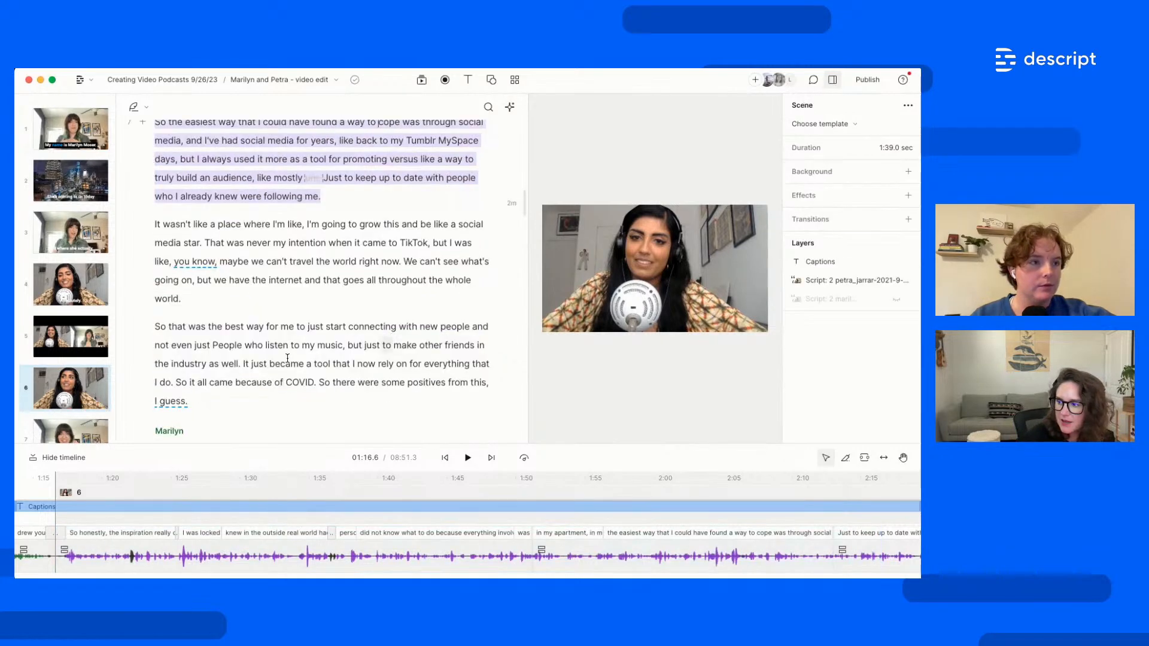
click(205, 400)
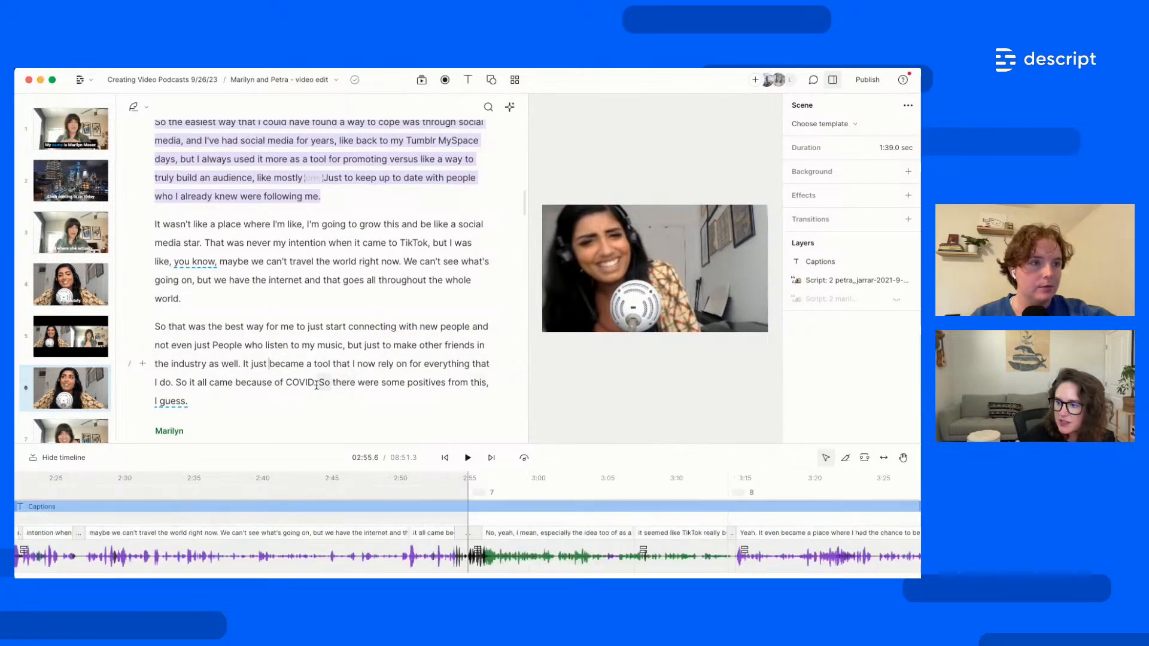
drag(293, 382, 155, 328)
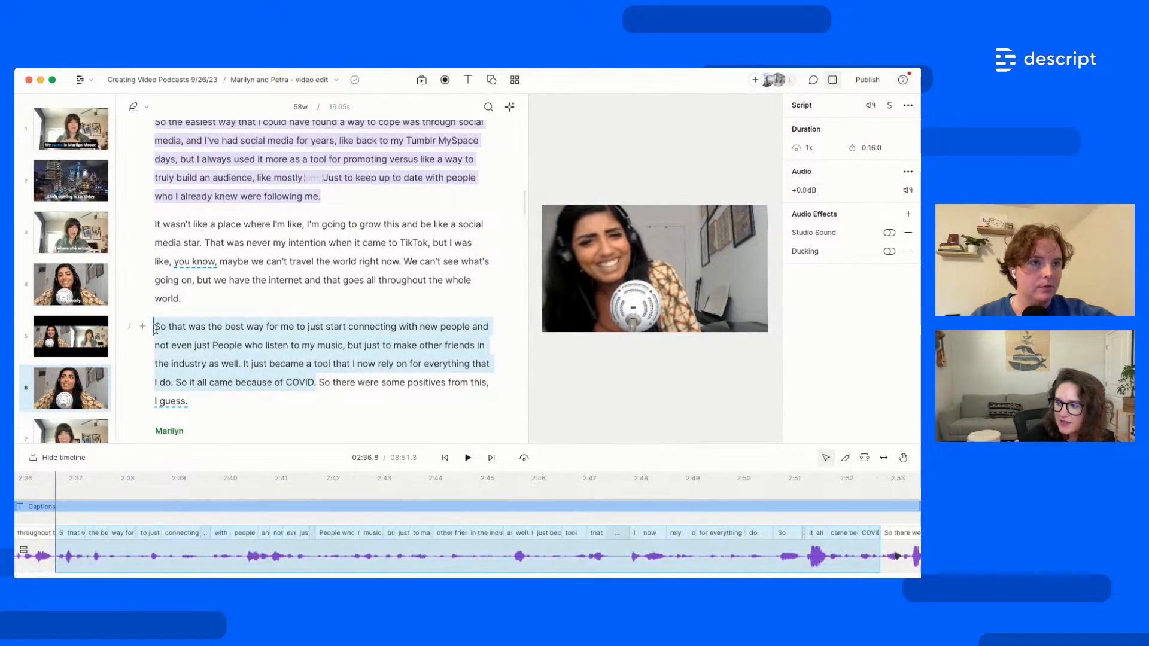
Copy the selected paragraph into a new composition and dock the Compositions list on the left
click(382, 307)
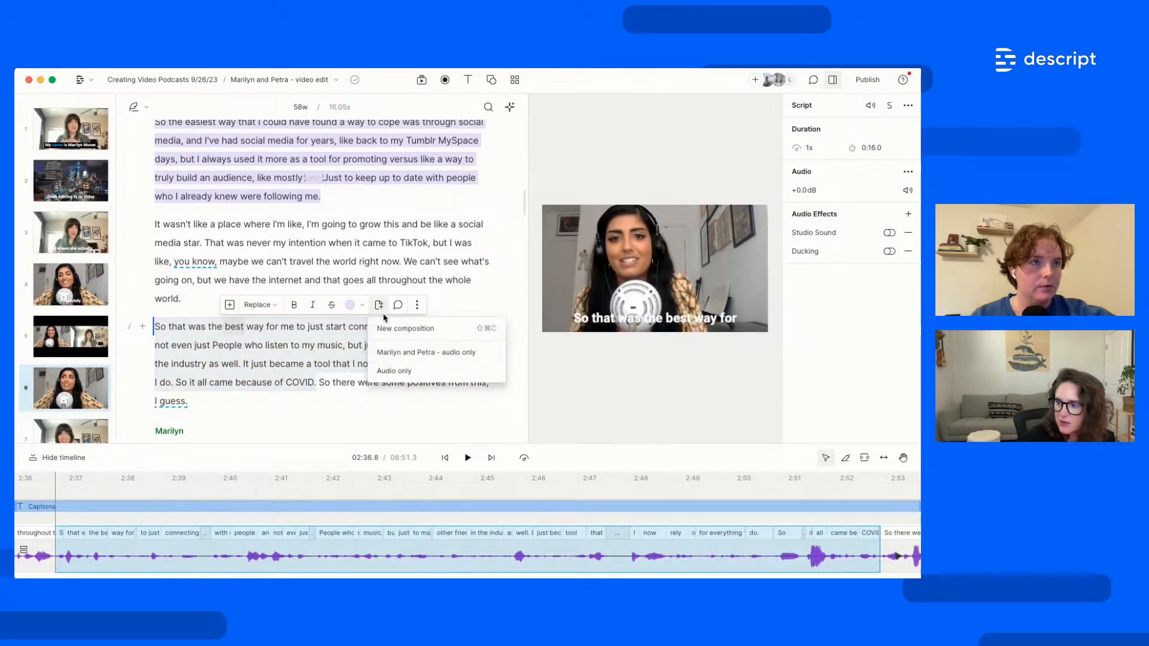
click(395, 328)
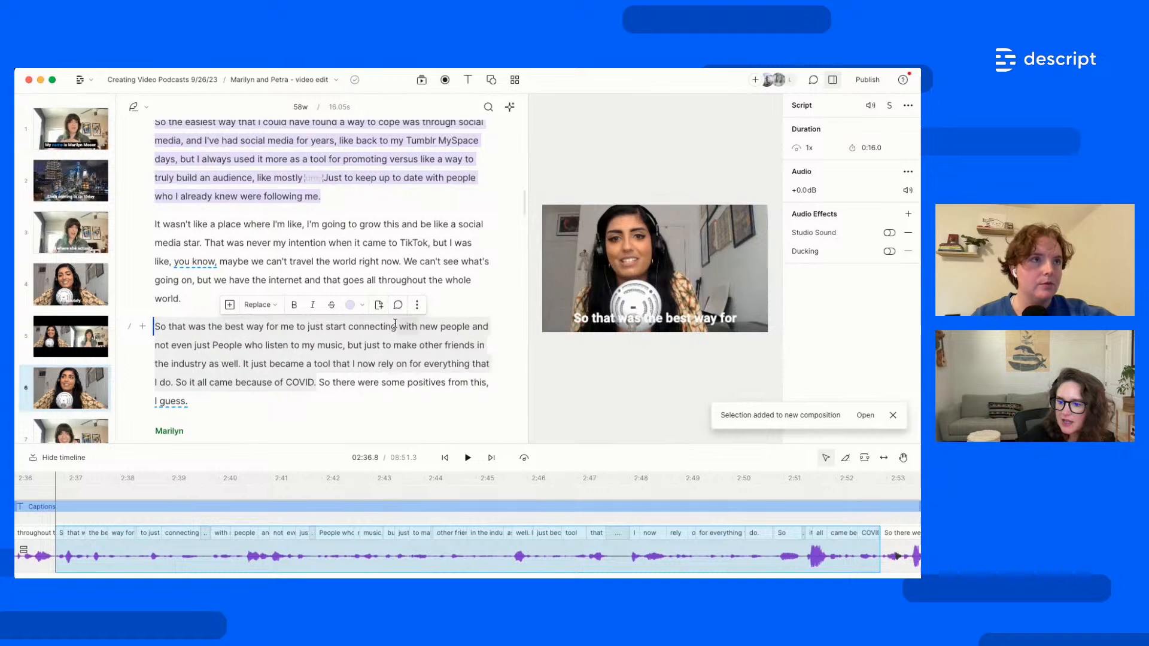
click(281, 80)
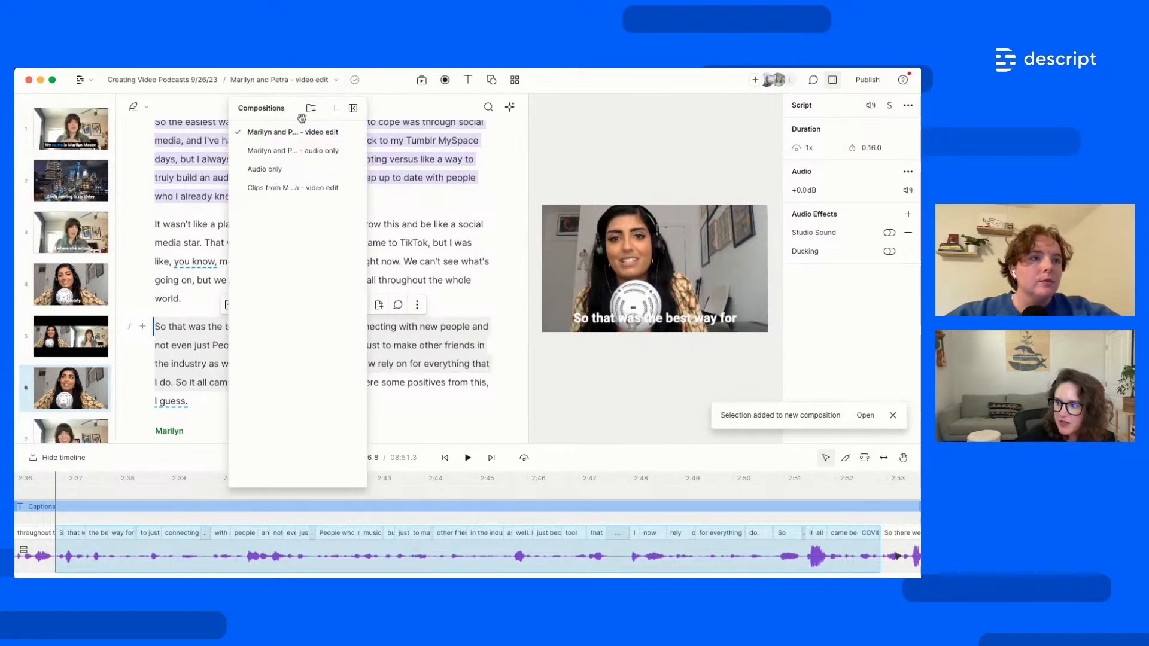
drag(257, 109, 50, 110)
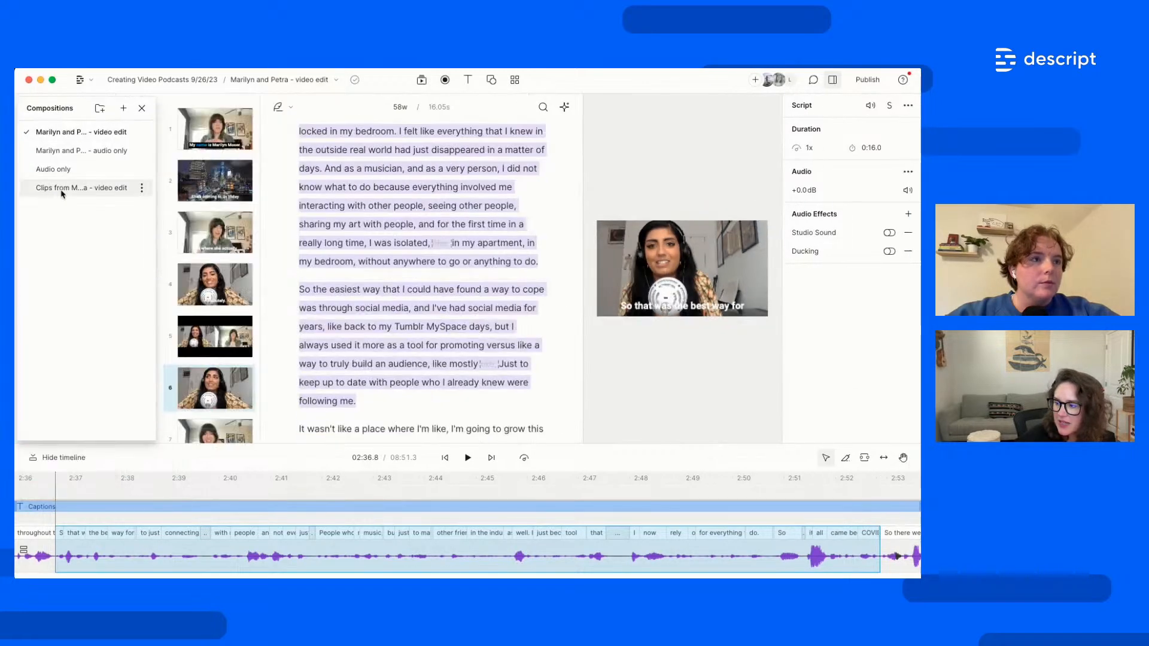
click(62, 189)
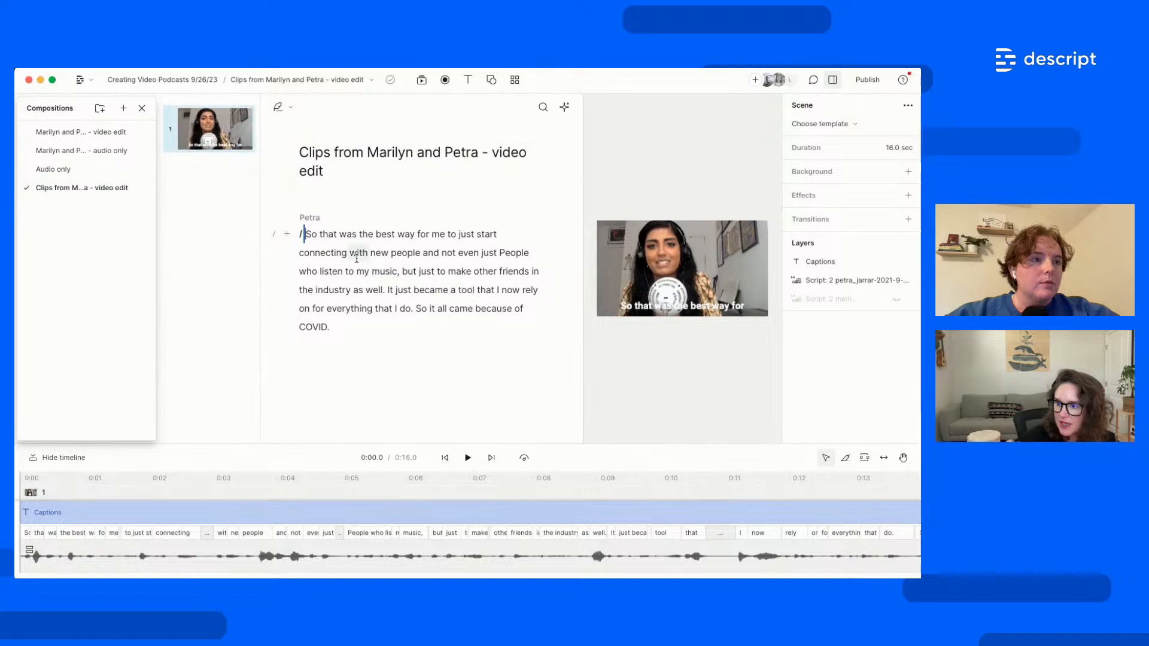
Rename the new composition 'Petra - select 1' and switch back to the main video edit
click(350, 254)
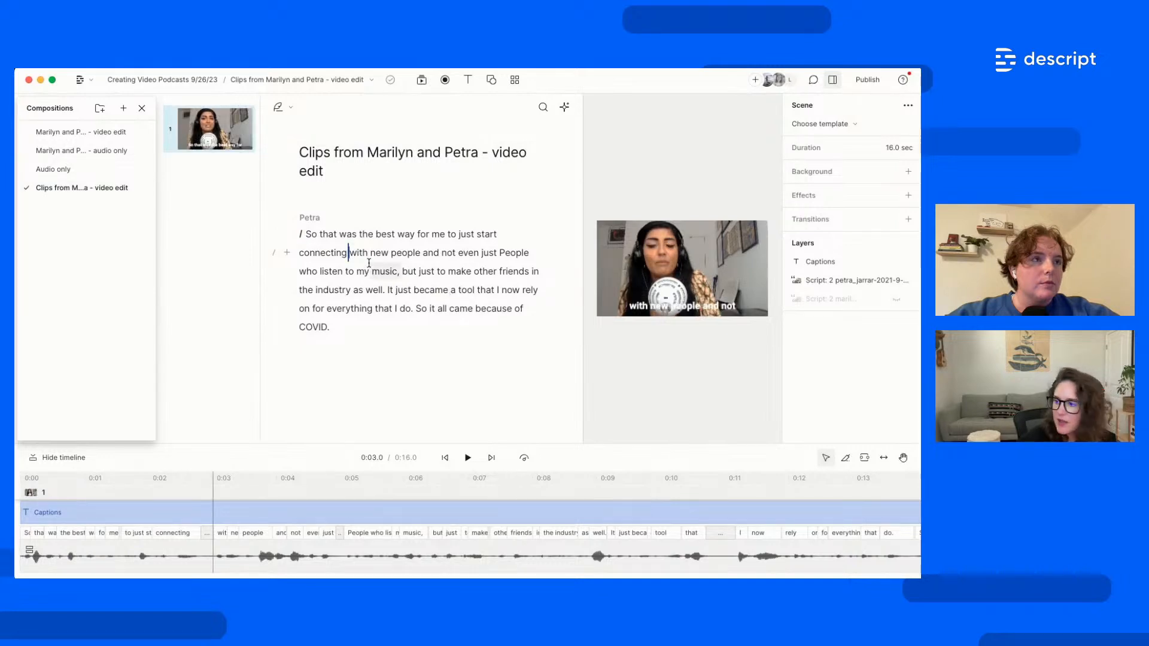
click(367, 154)
drag(326, 173, 300, 153)
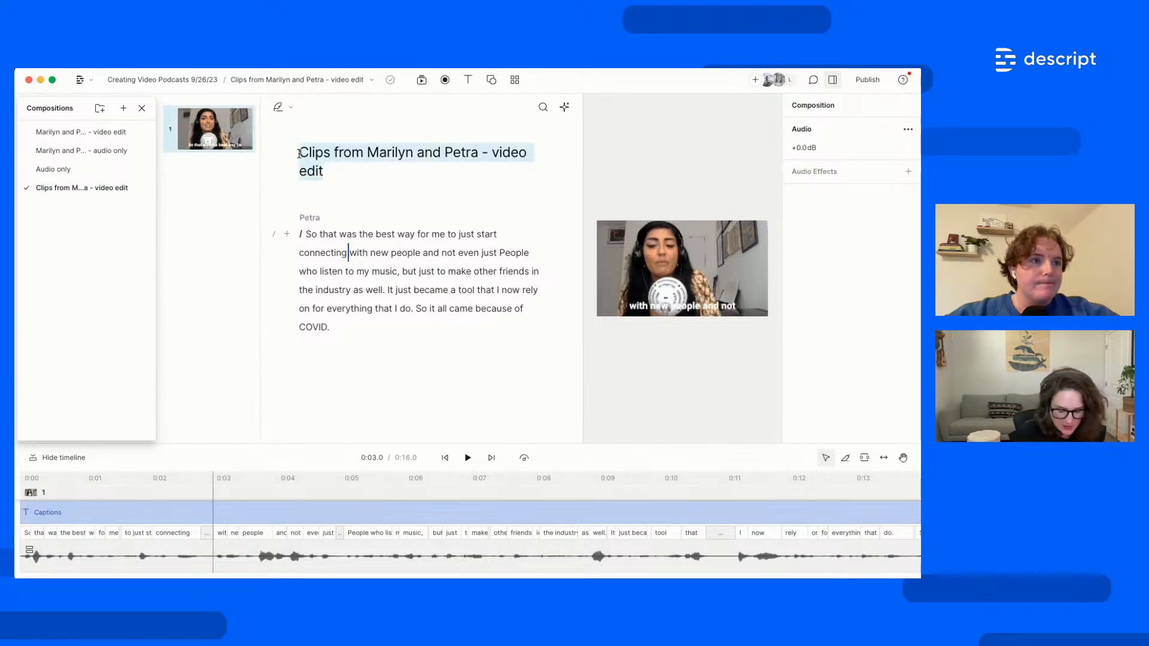
text(Petra - select 1)
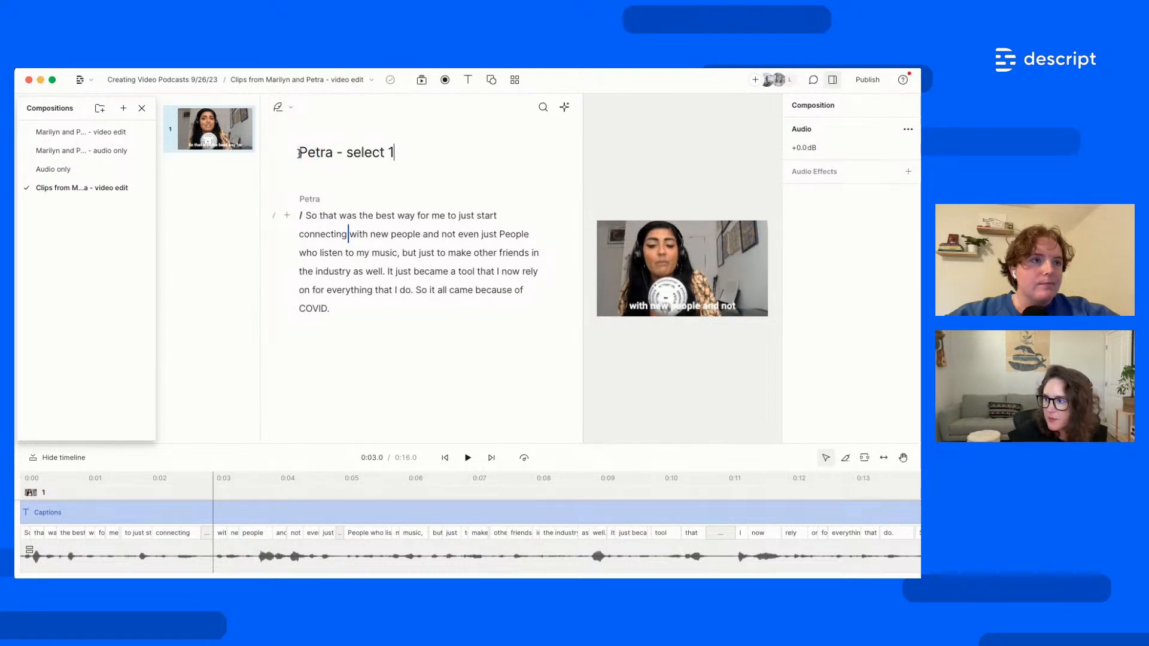
key(Return)
click(69, 140)
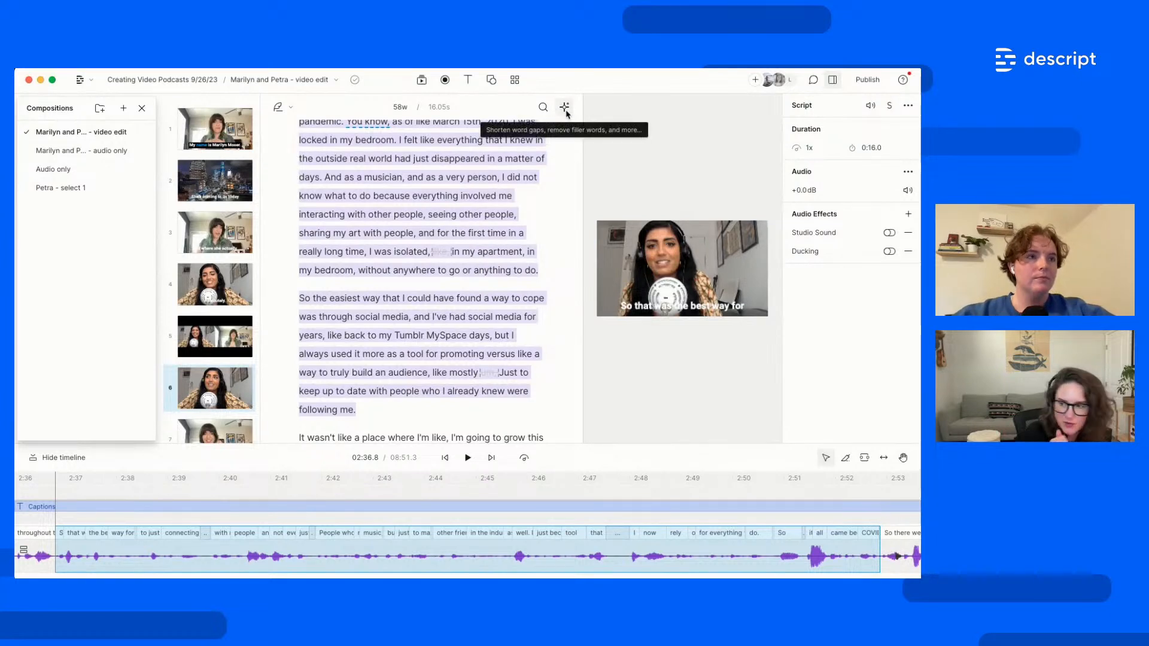
Copy all highlighted transcript passages using the AI actions menu
click(564, 107)
mouse_move(545, 171)
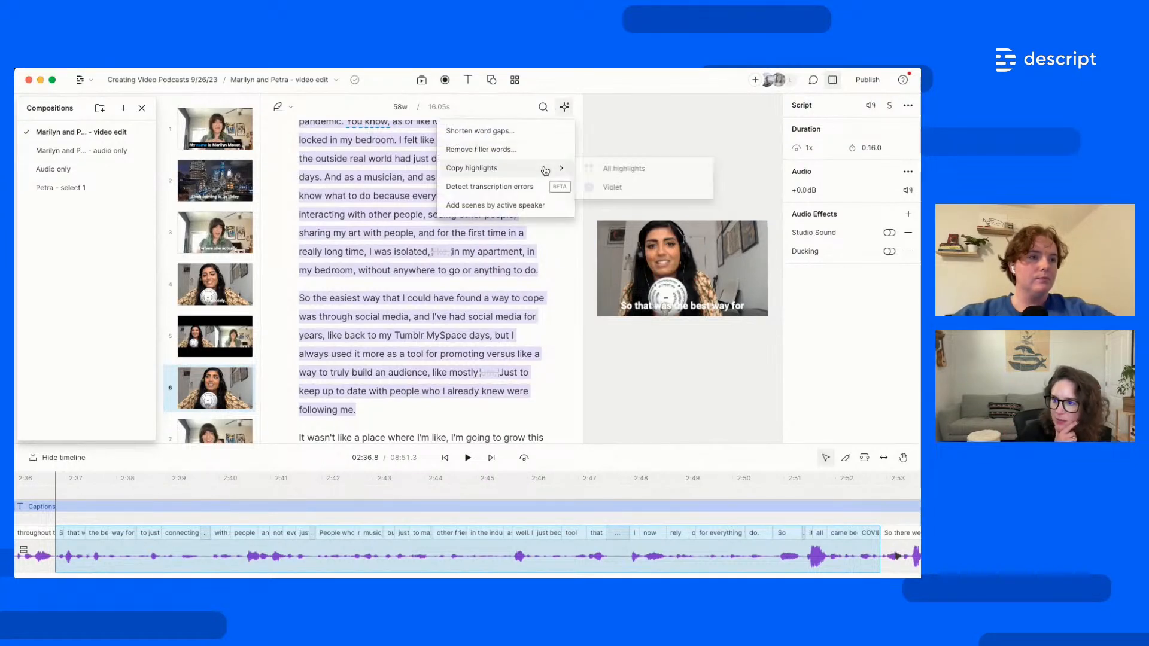
click(630, 170)
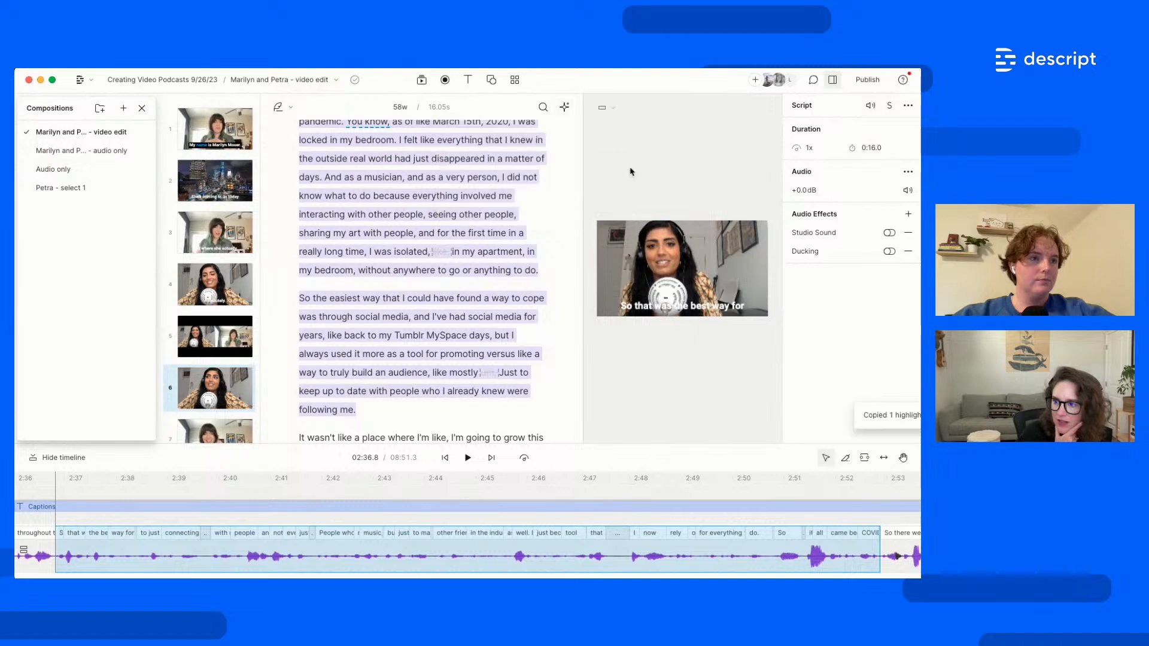
Create a composition titled 'Petra - select 2' and paste the copied highlights into its script
click(124, 109)
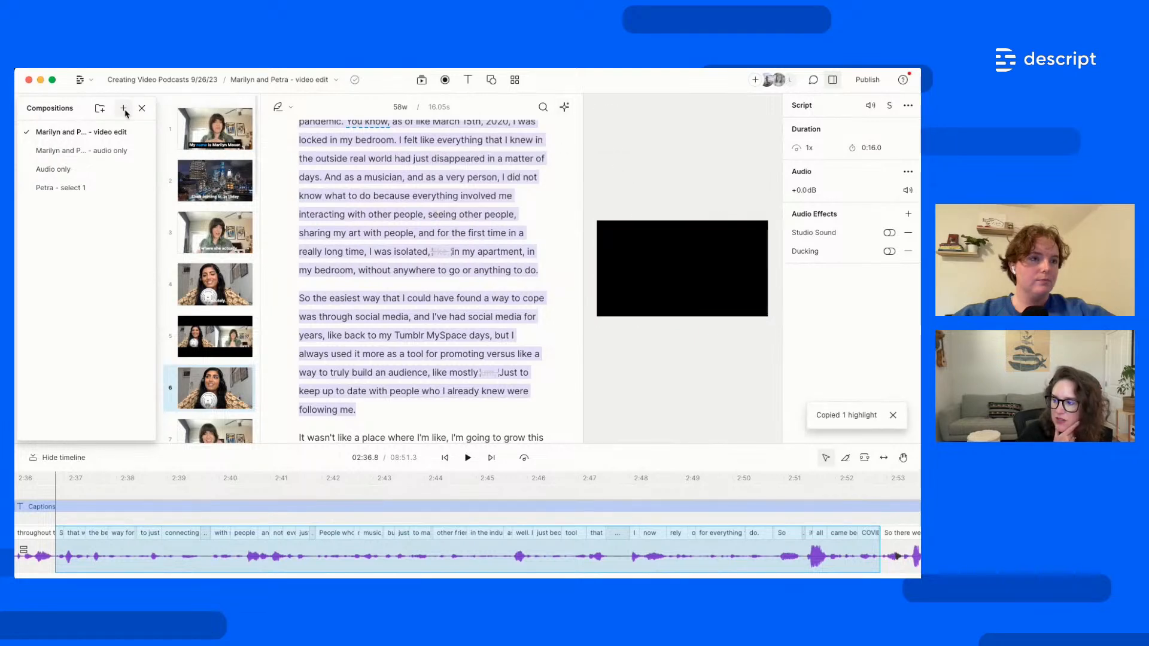
text(Pet)
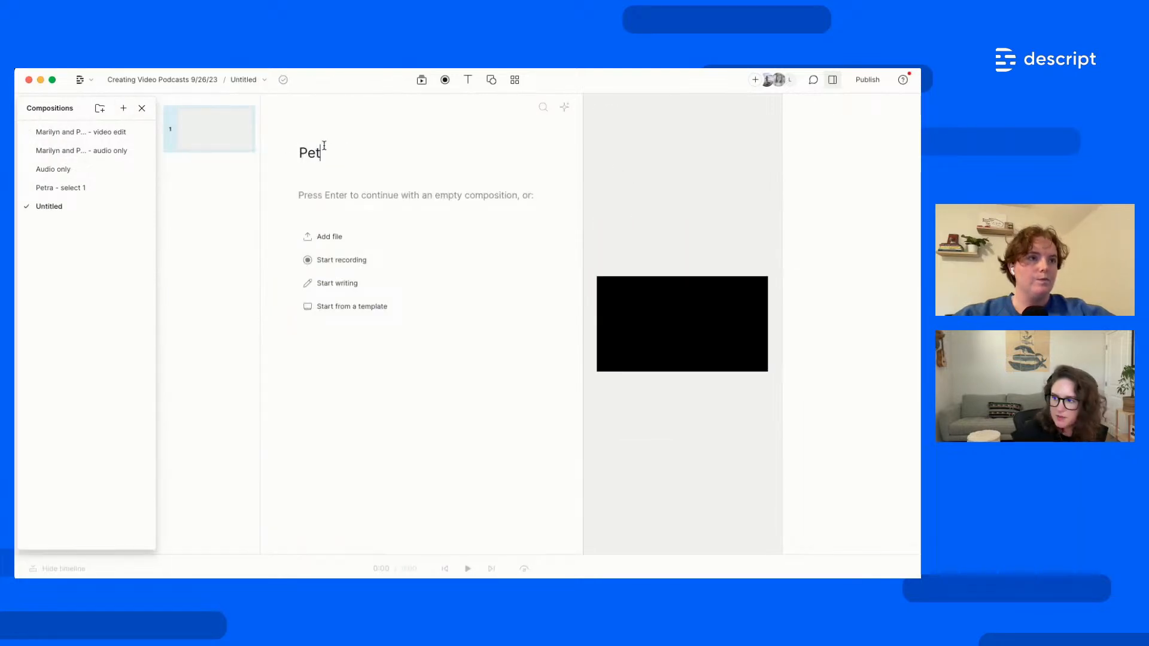
text(ra - seelect 2)
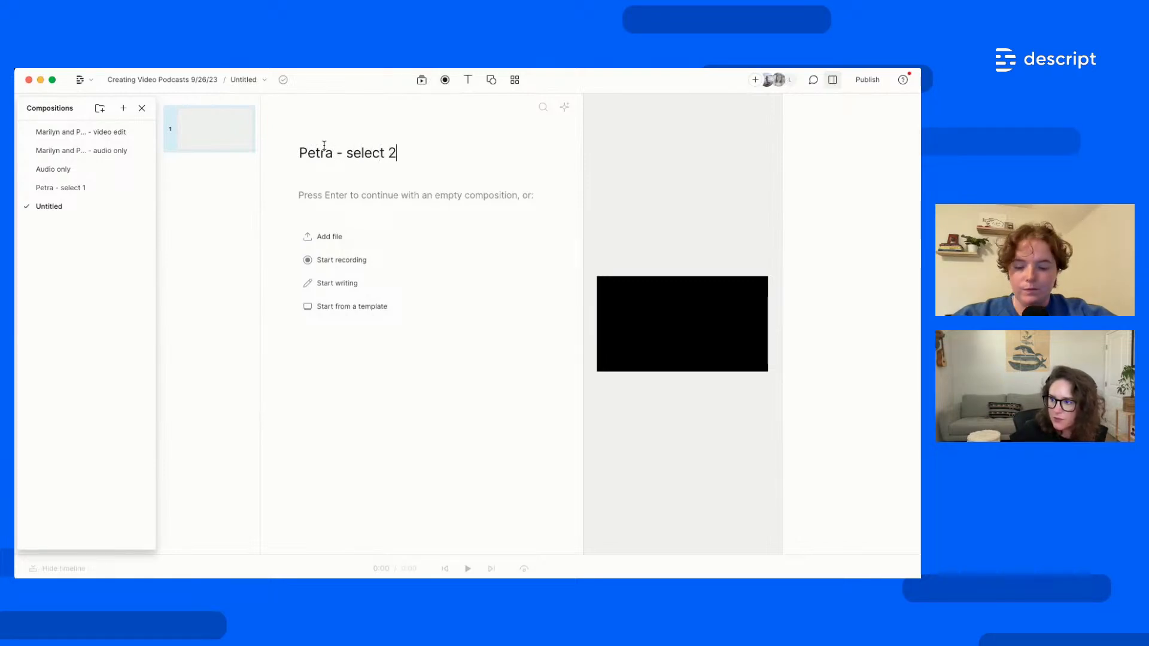
key(Return)
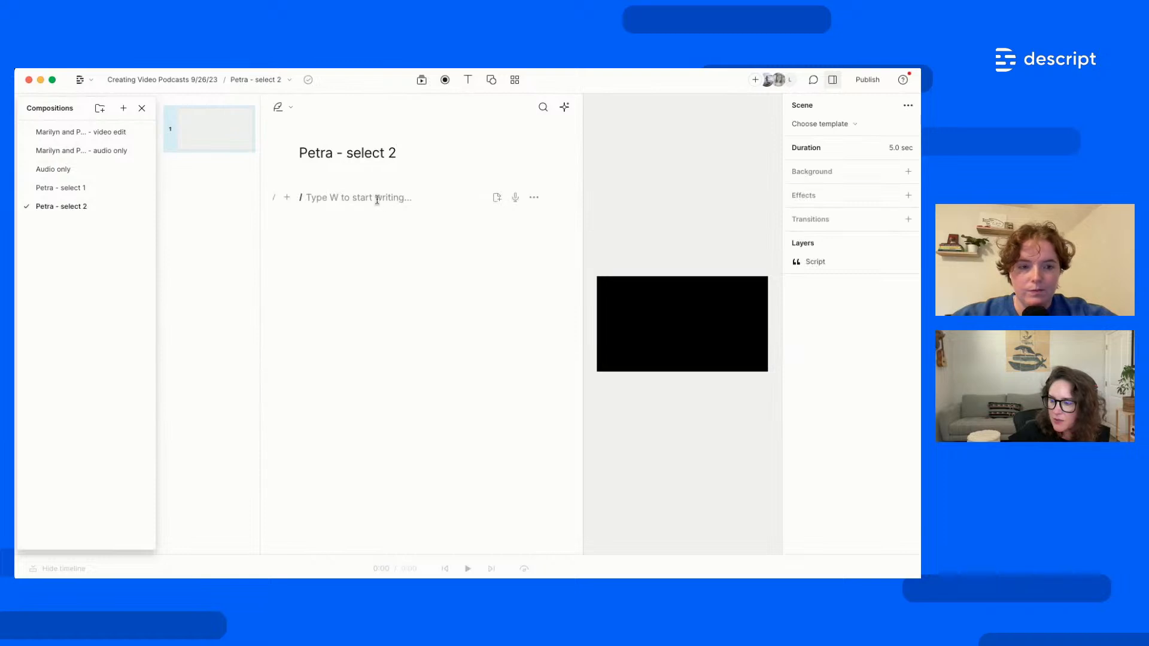
right_click(377, 200)
click(409, 312)
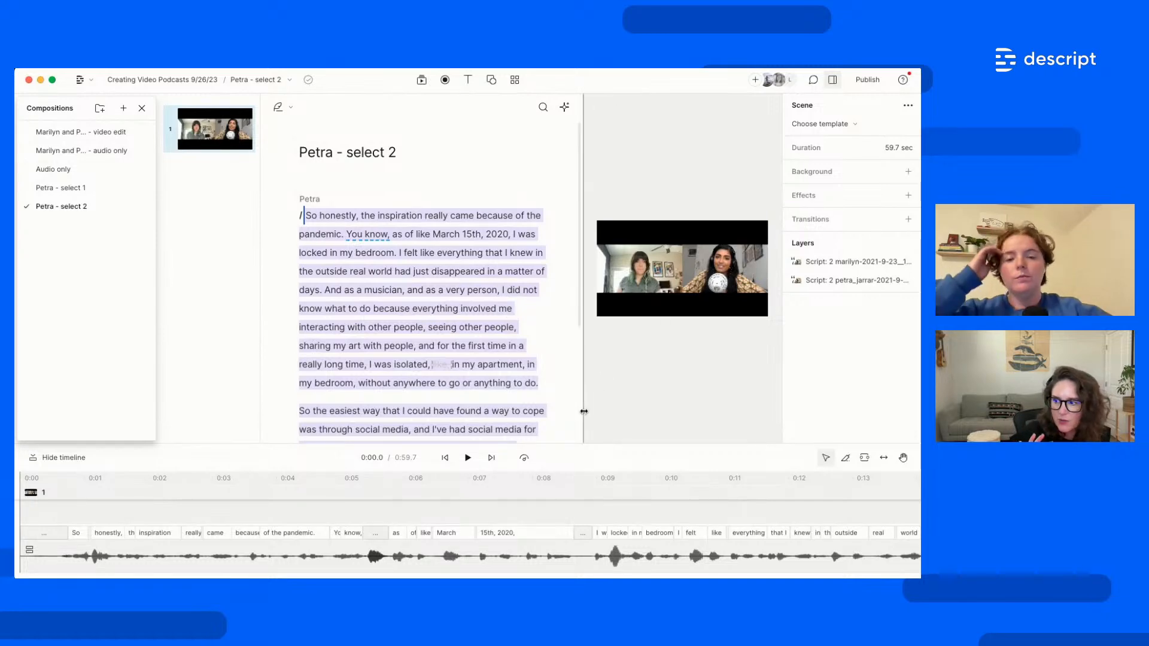
click(142, 108)
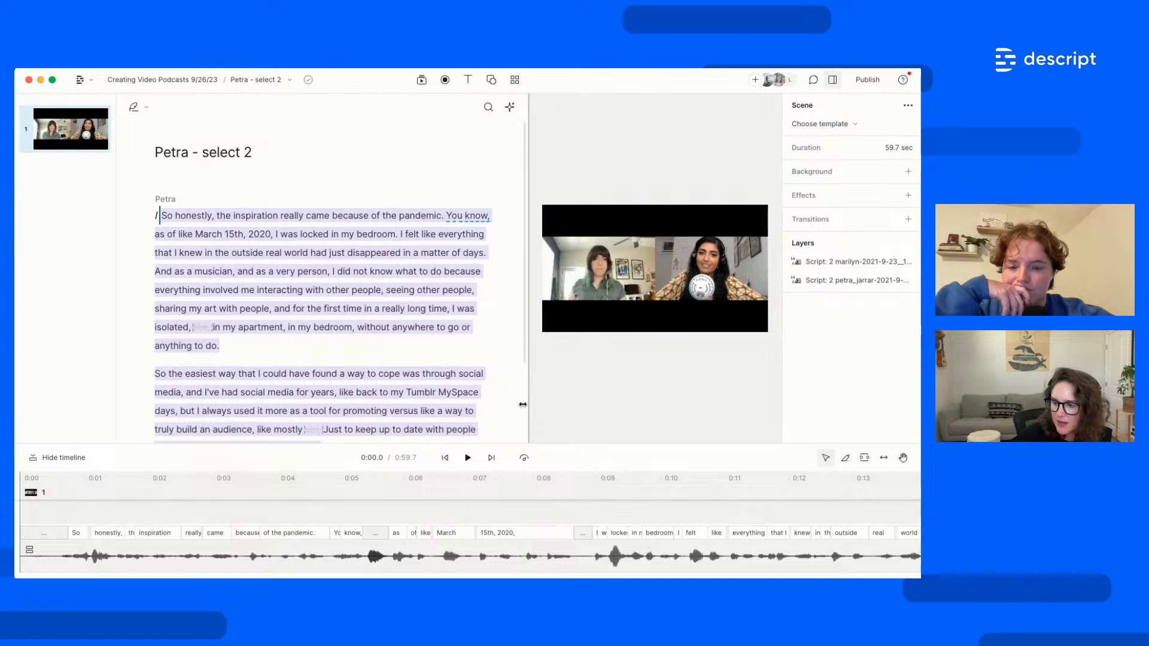
Delete the left speaker's video layer and centre Petra's remaining camera on the canvas
drag(522, 404, 436, 407)
click(530, 264)
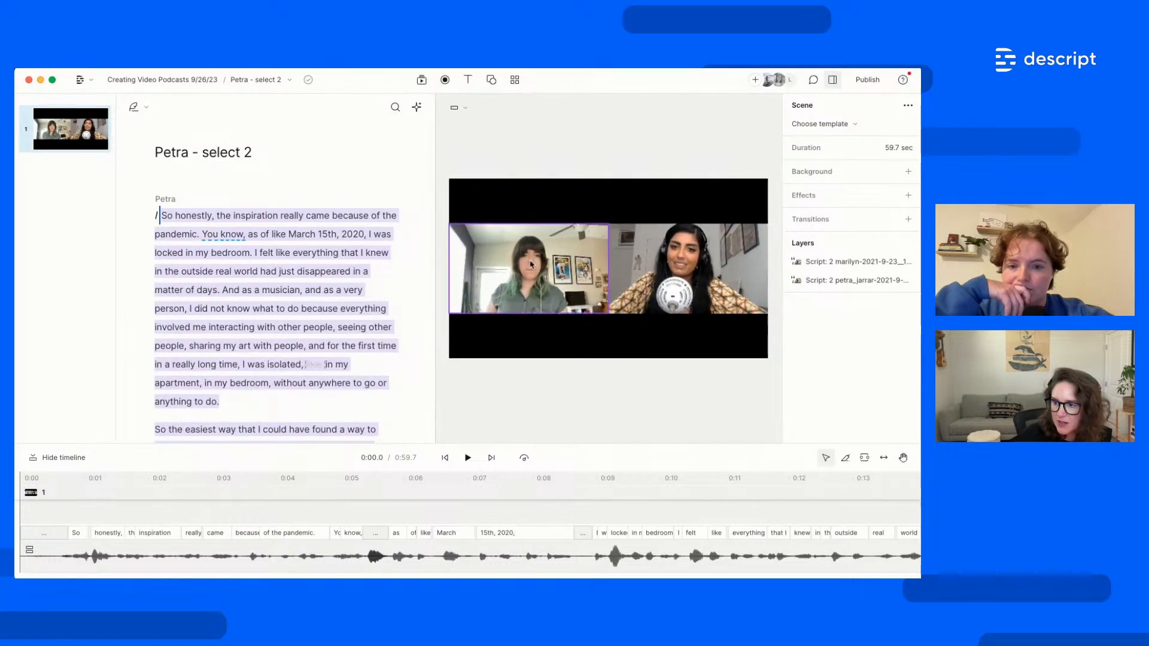
click(530, 265)
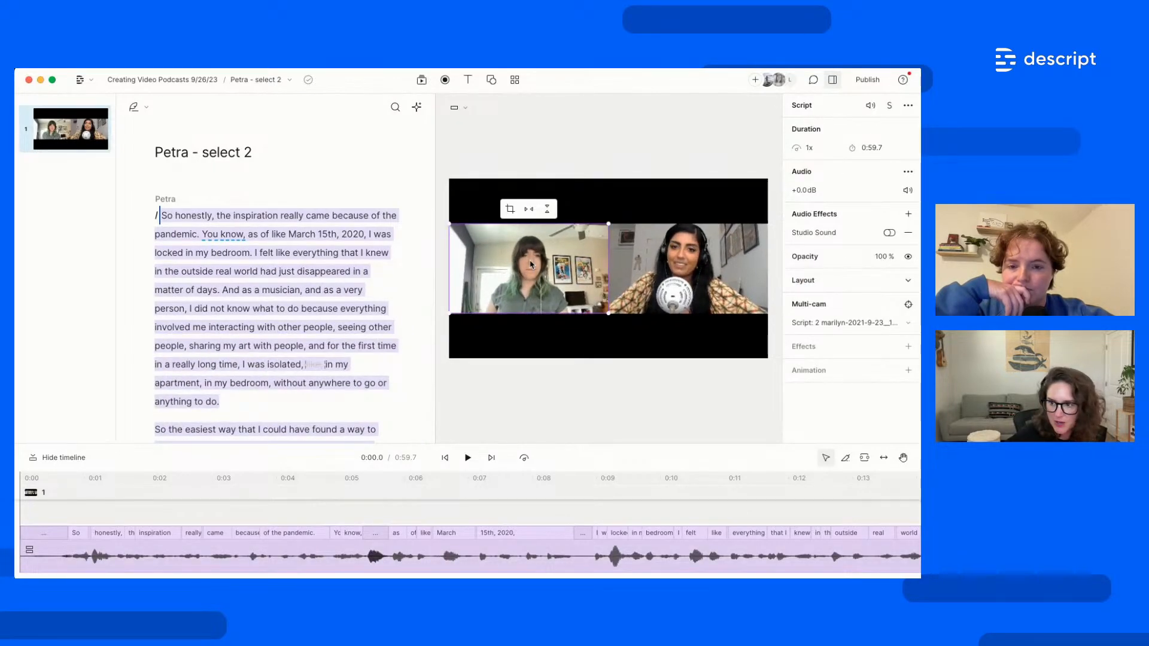
key(Delete)
drag(687, 278, 608, 277)
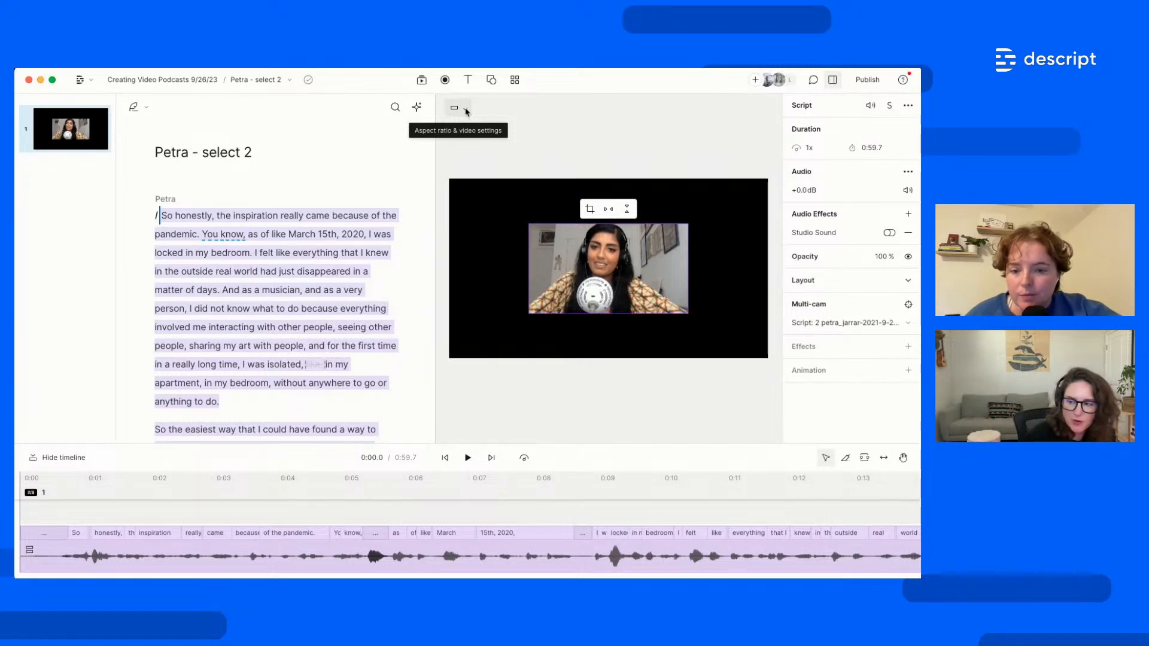
Set the canvas to Square, enlarge the video, then switch to Portrait and recentre it
click(466, 110)
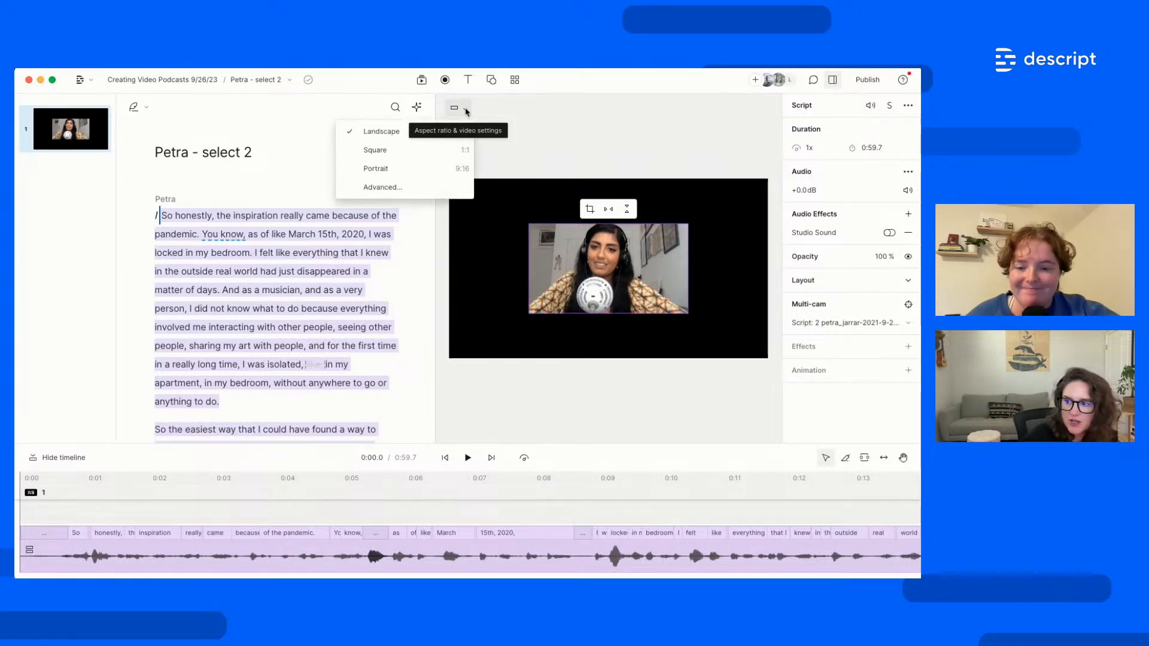
click(411, 155)
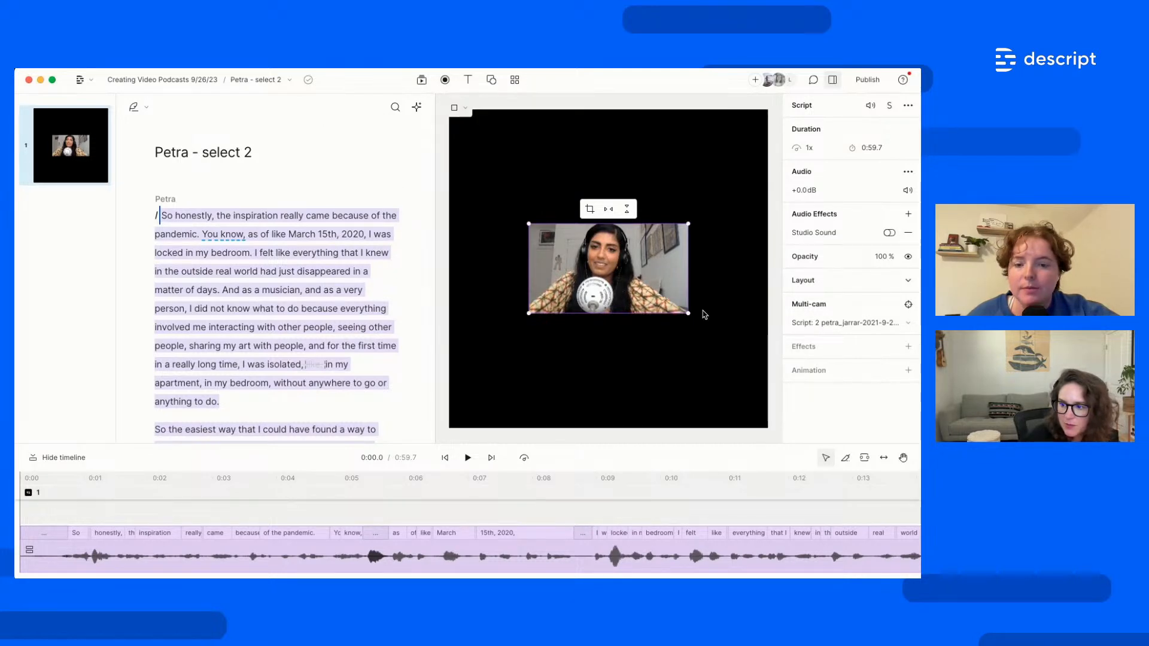
drag(685, 314, 597, 255)
drag(681, 303, 747, 340)
click(458, 108)
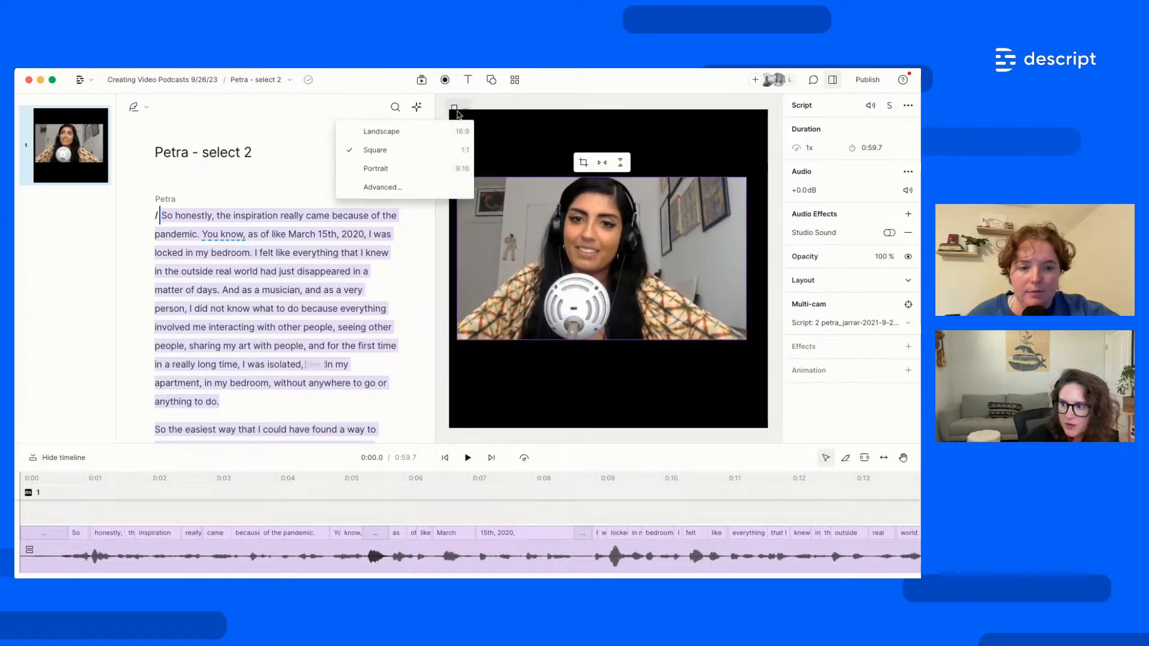
click(438, 168)
drag(606, 260, 610, 271)
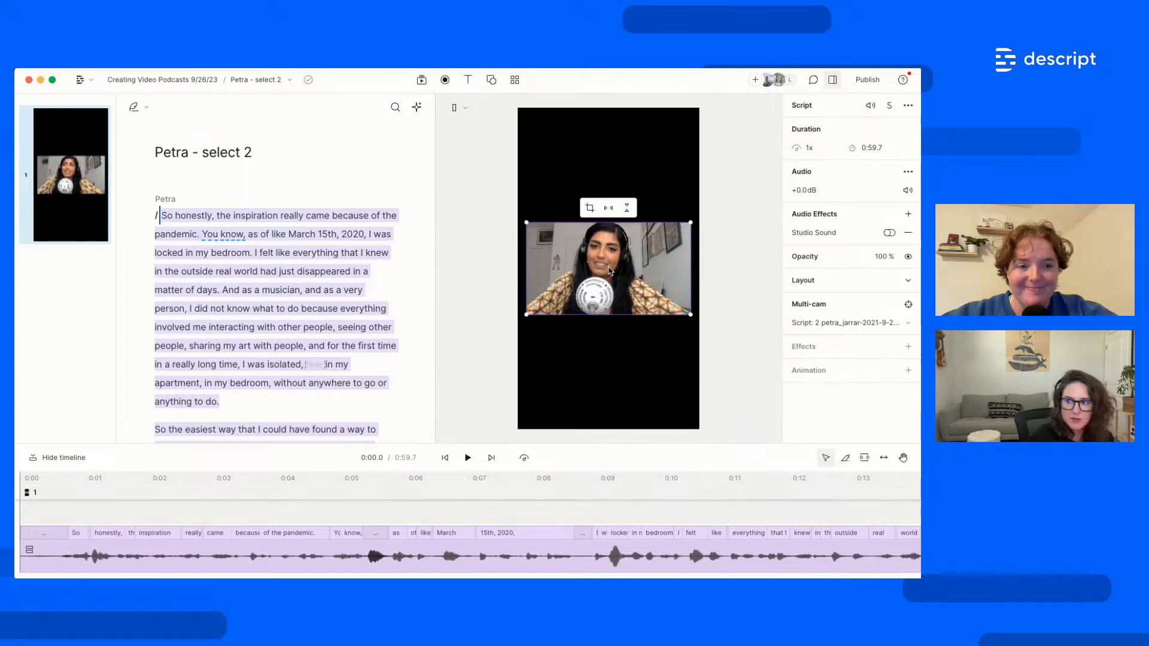
click(516, 84)
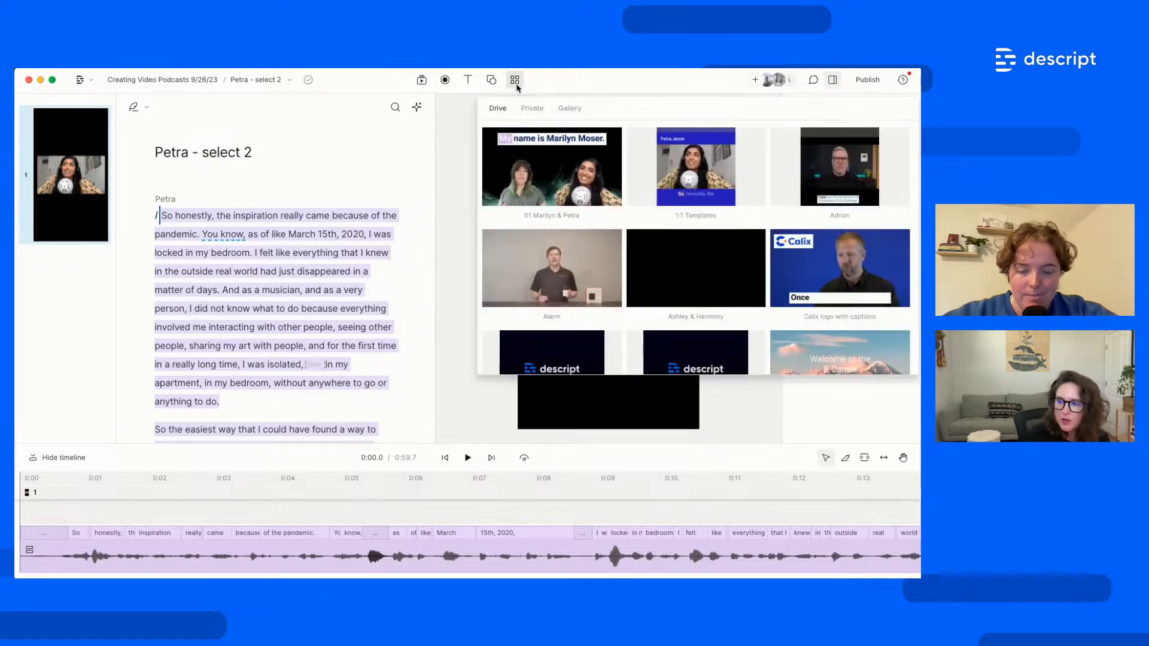
Browse the Private, Gallery and Audiograms template collections, then return to Drive templates
click(532, 112)
click(499, 112)
click(571, 109)
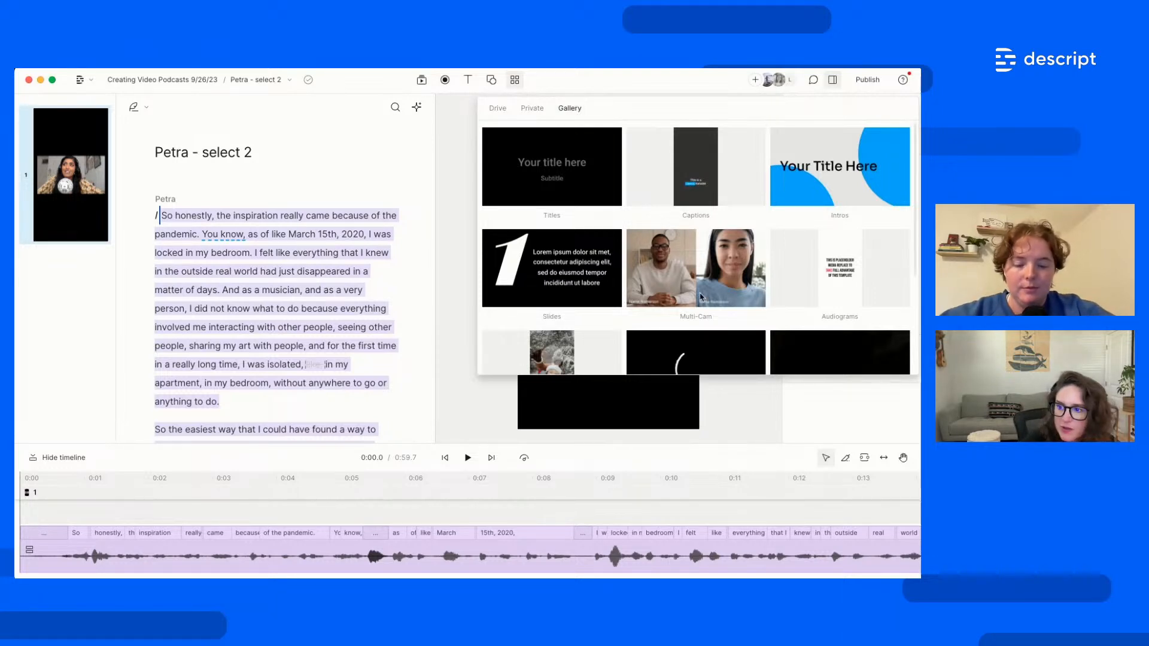
click(860, 286)
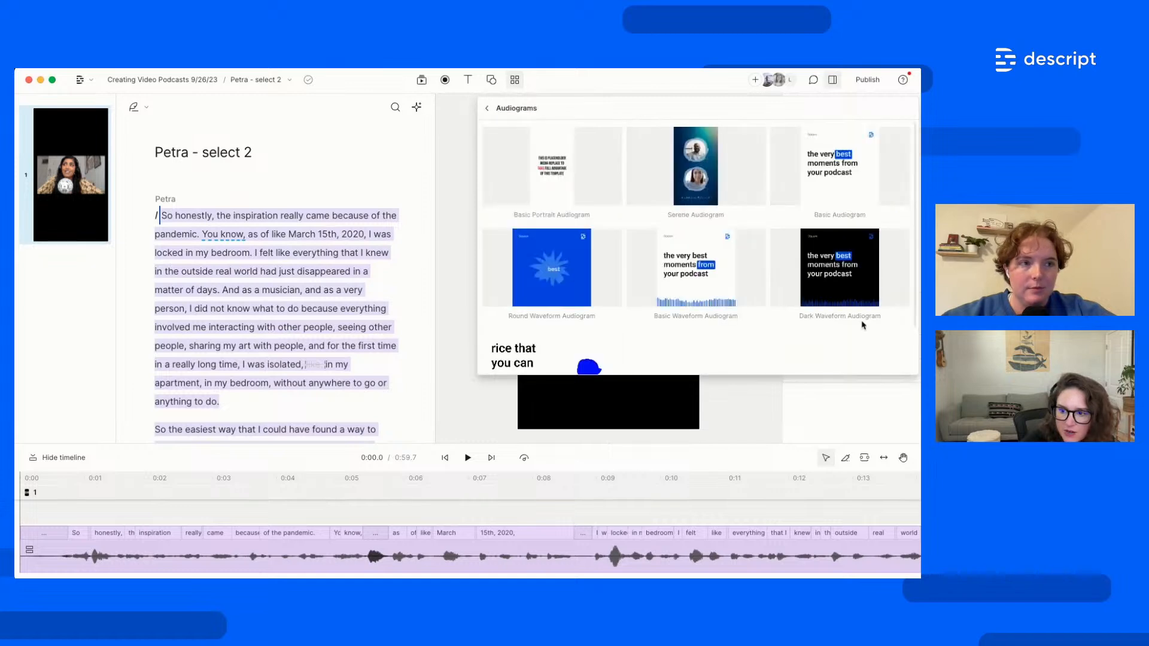
click(492, 114)
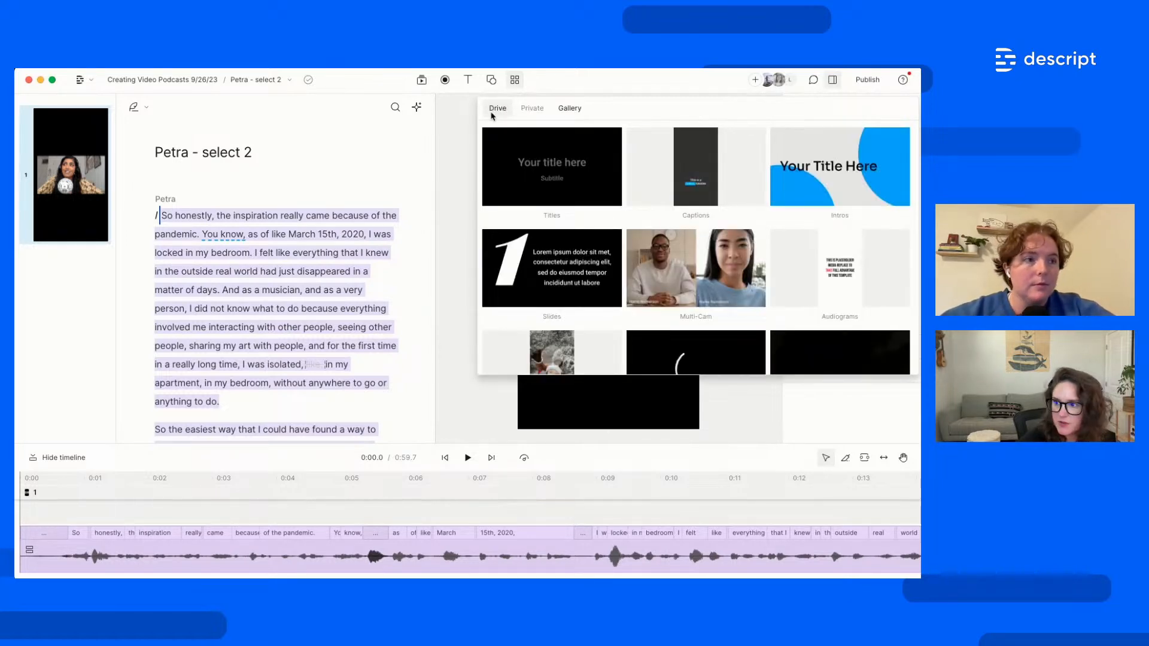
click(492, 113)
Open the Influencer Vertical template set and choose its V1 Vertical layout
scroll(720, 291, down, 1)
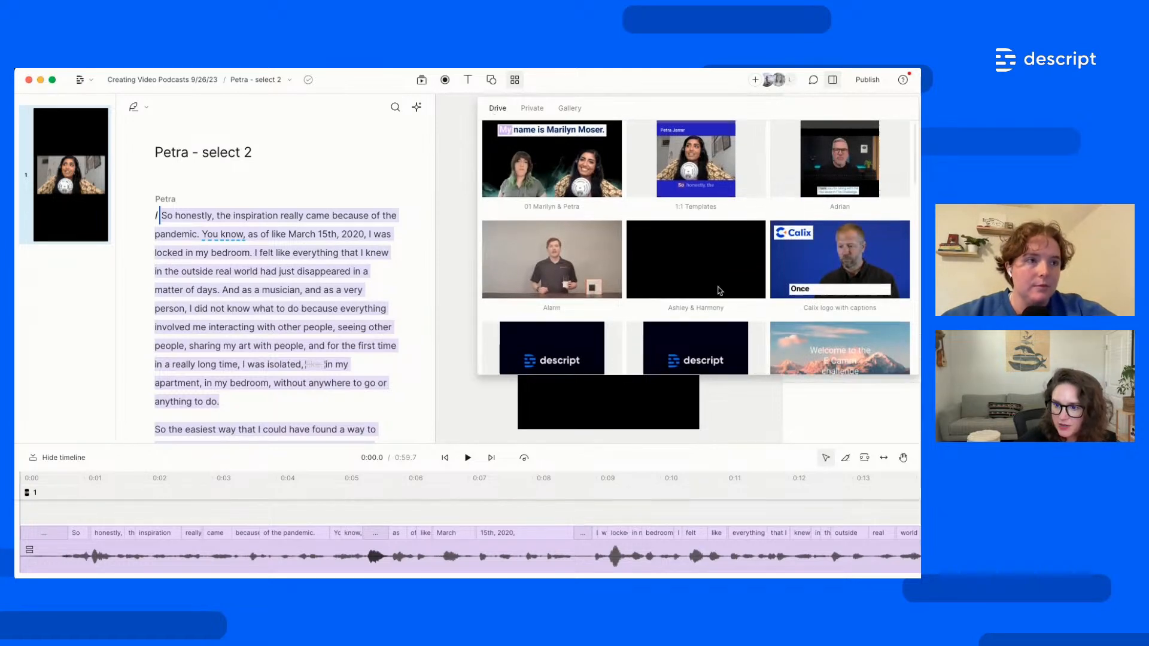
scroll(720, 292, down, 3)
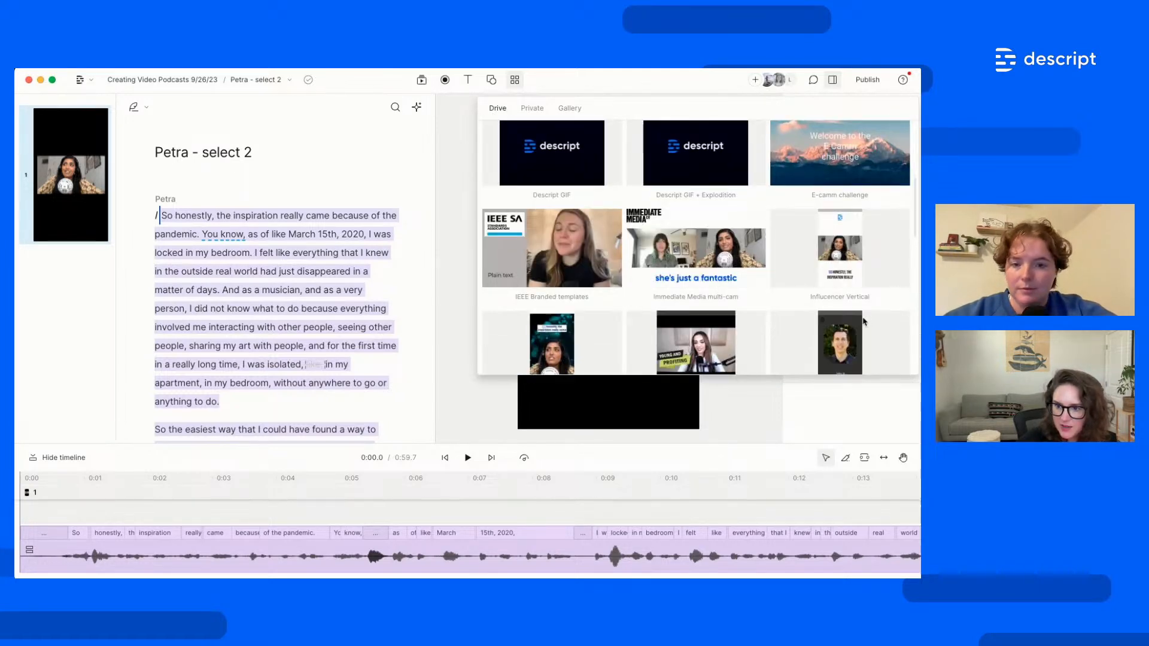
click(850, 248)
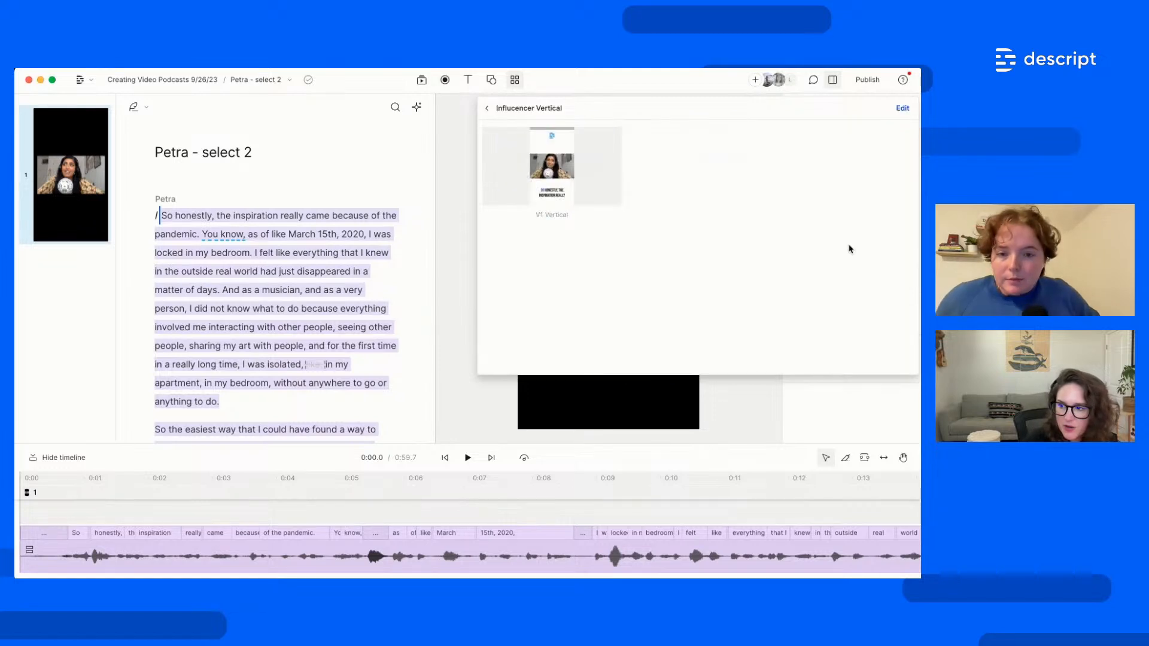
click(577, 187)
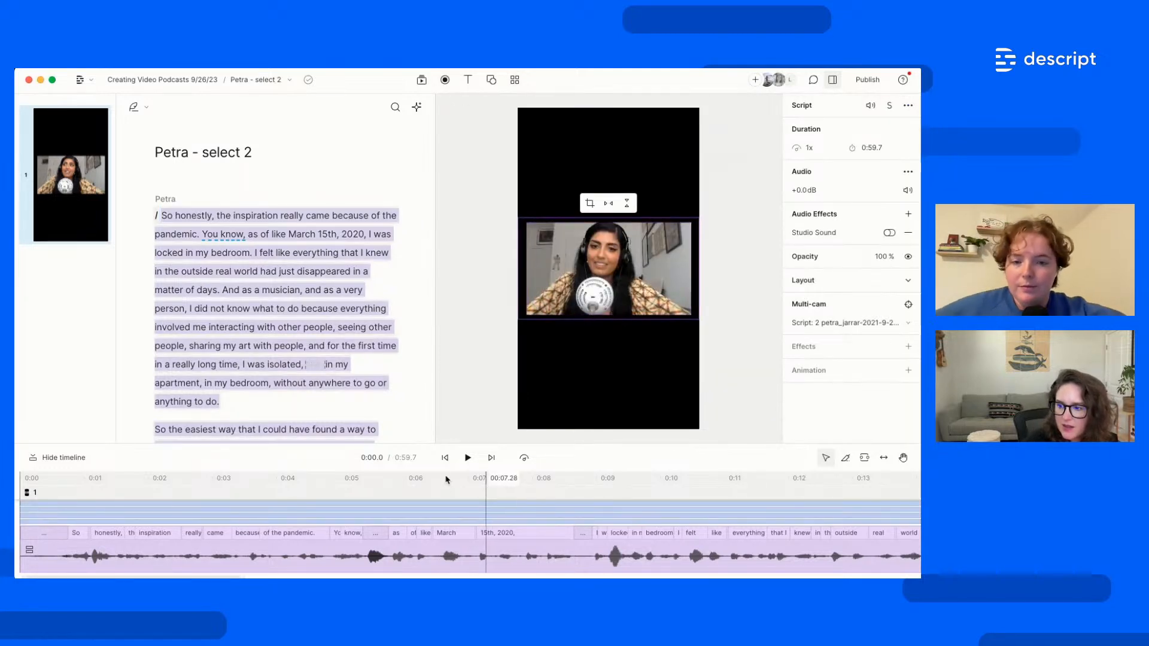
Jump playback to the word 'know' and select the logo at the top of the frame
click(251, 308)
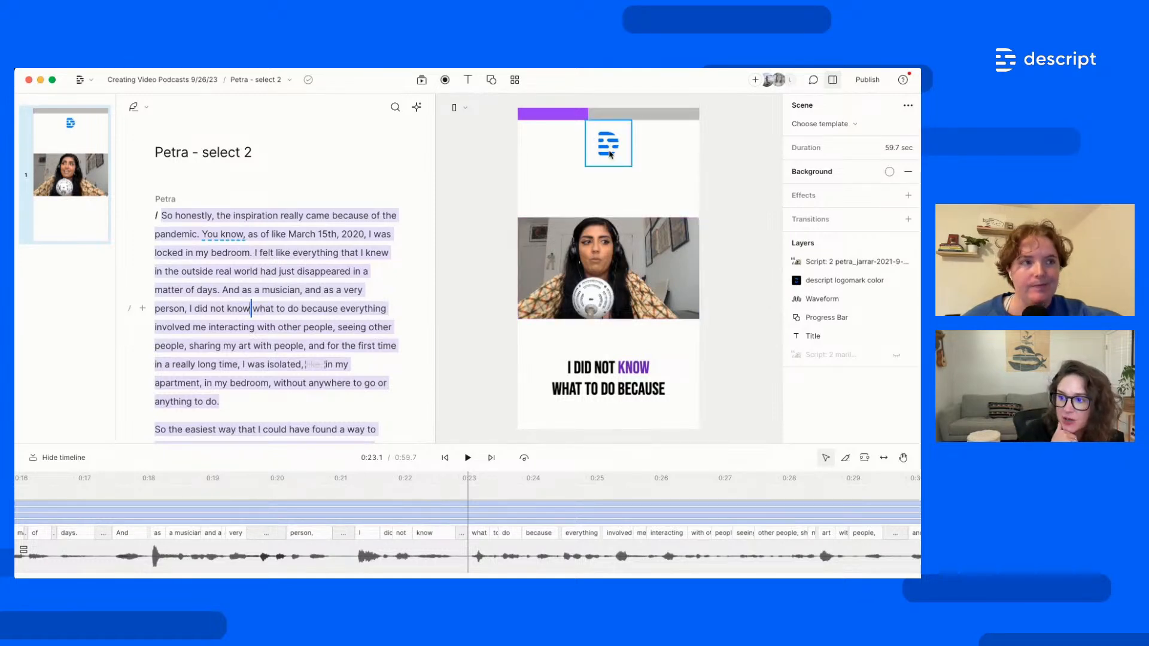
click(610, 155)
Set the progress bar colour to blue (hex 0045e5), then dismiss the scene options
click(561, 115)
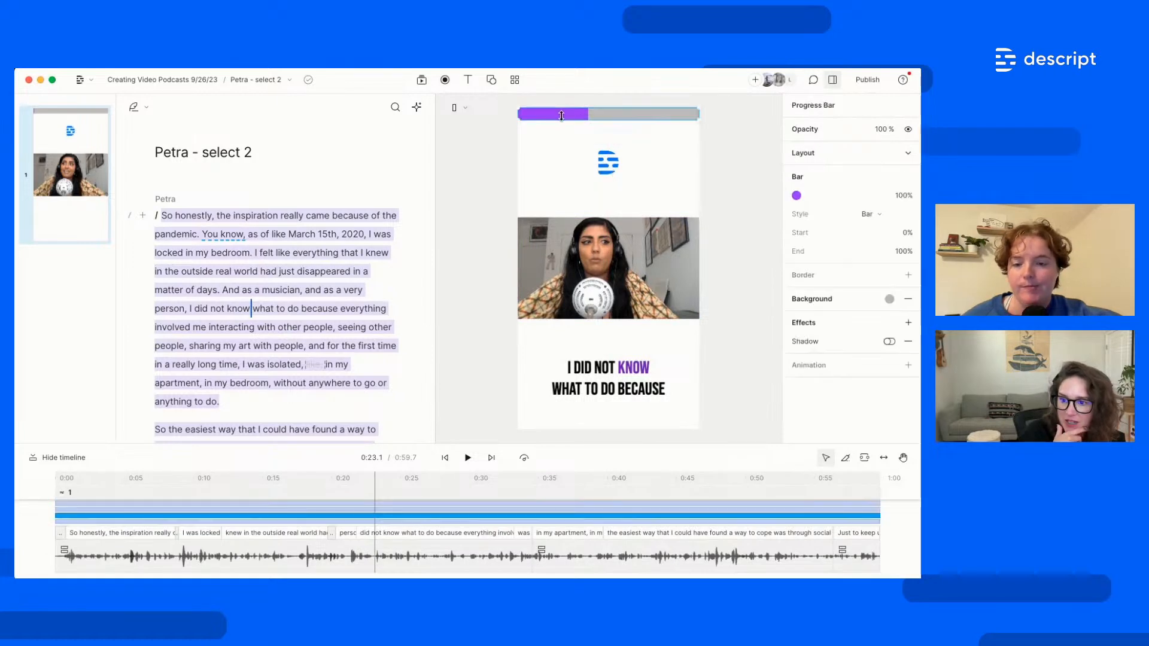
click(796, 196)
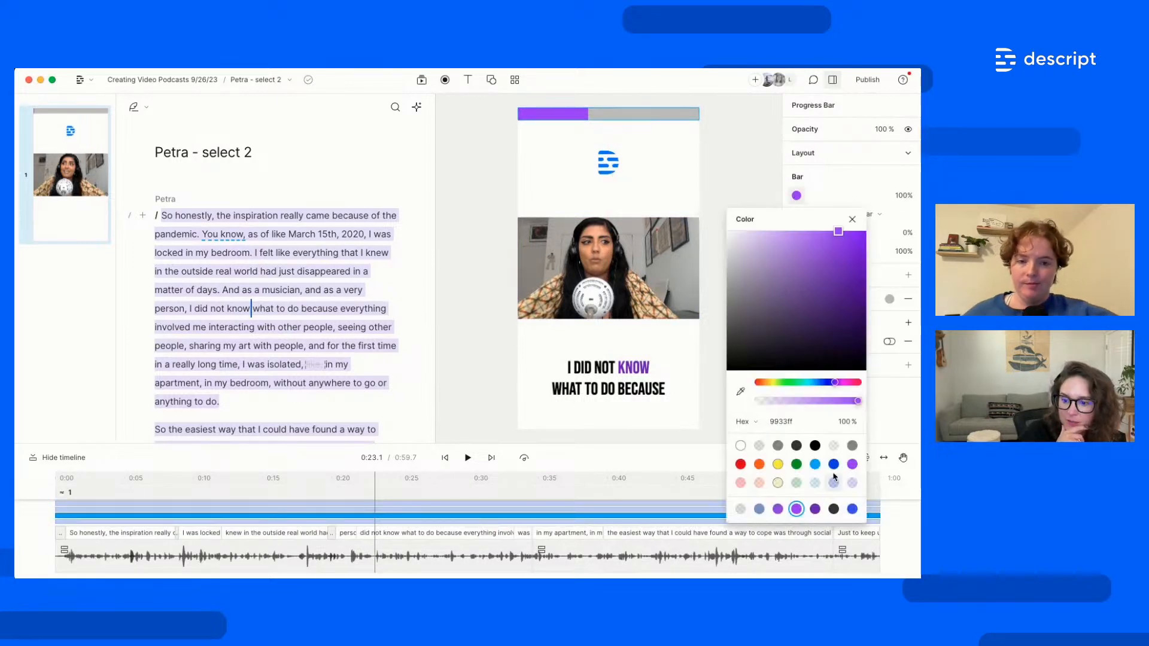
click(834, 464)
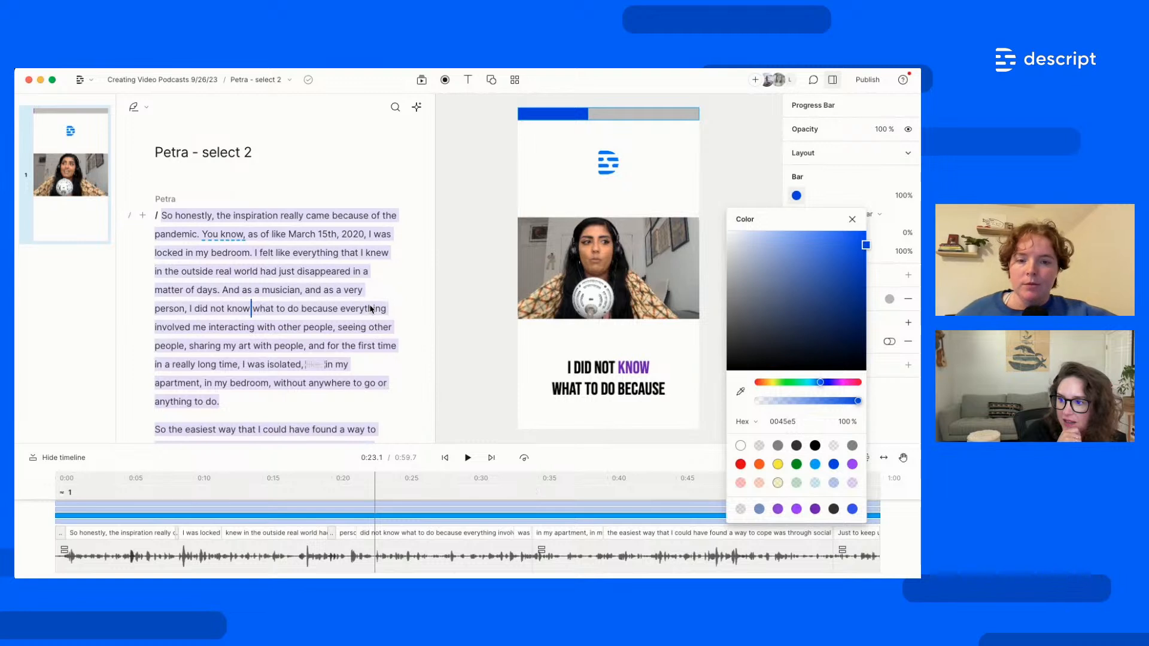
key(Escape)
right_click(100, 173)
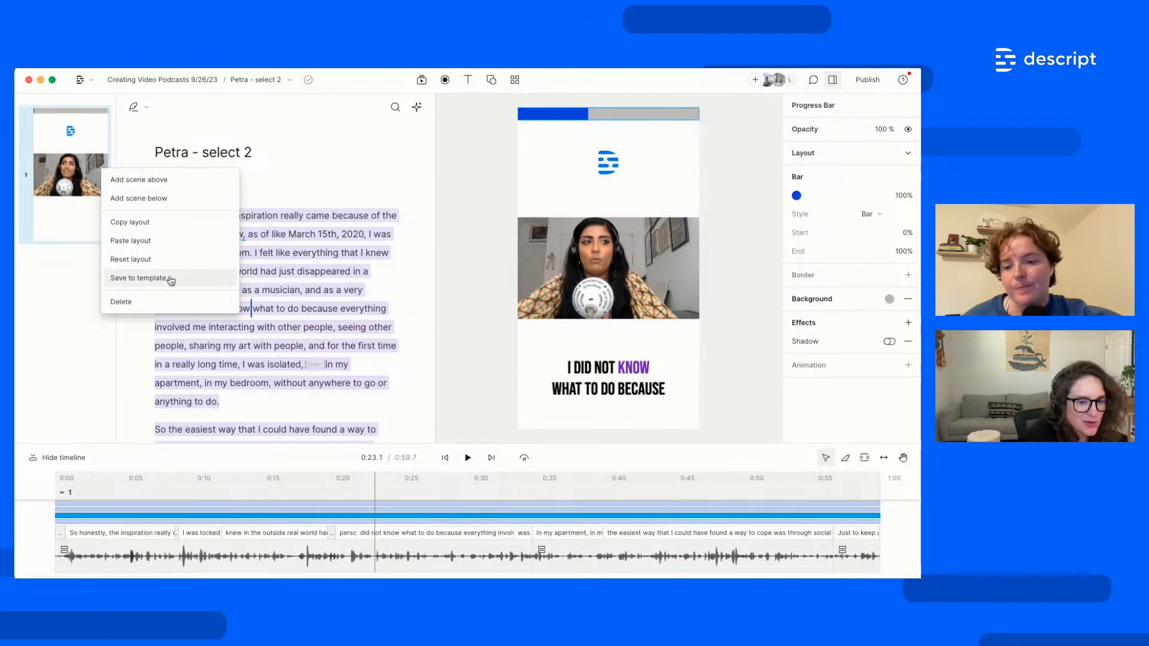
click(326, 363)
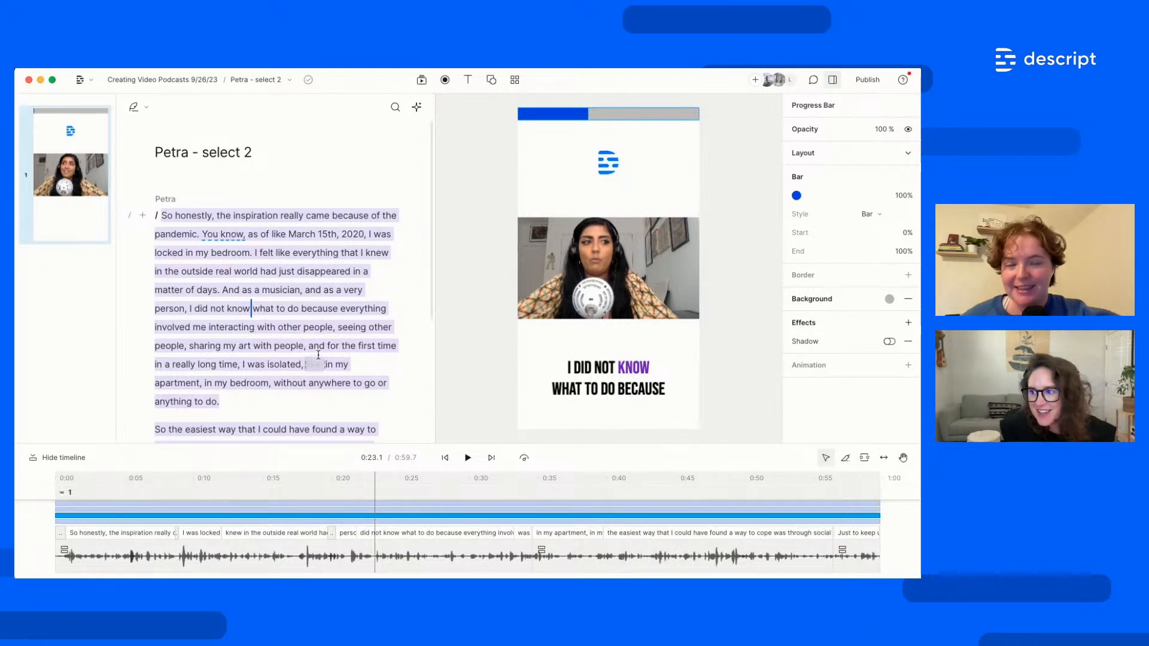
click(514, 80)
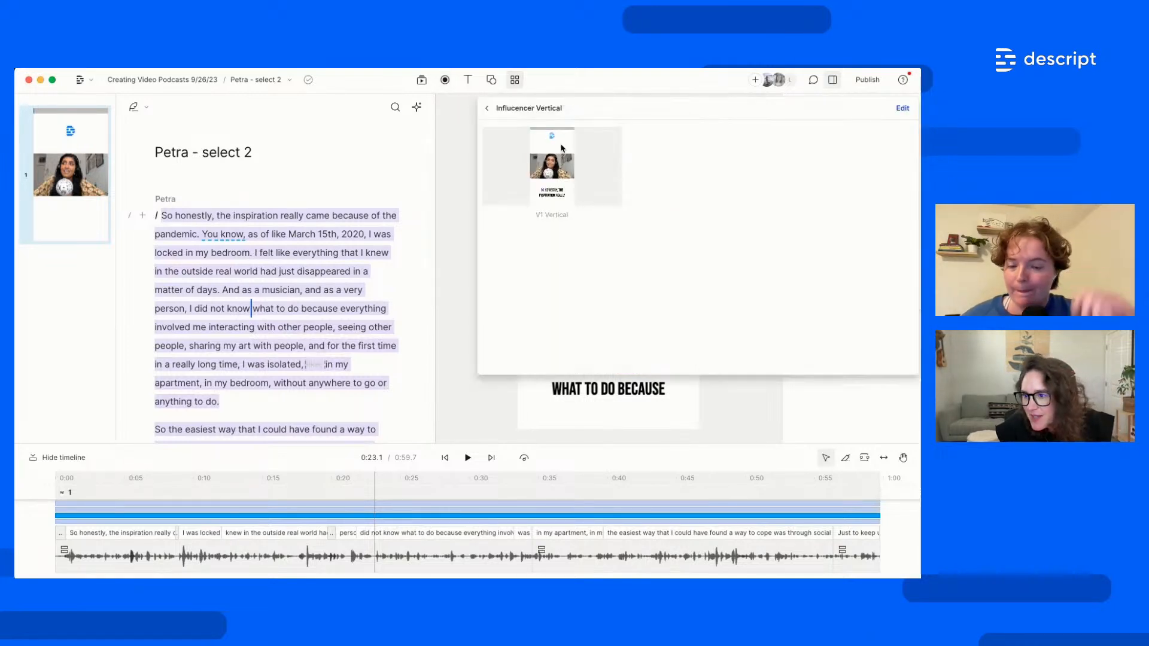
click(486, 108)
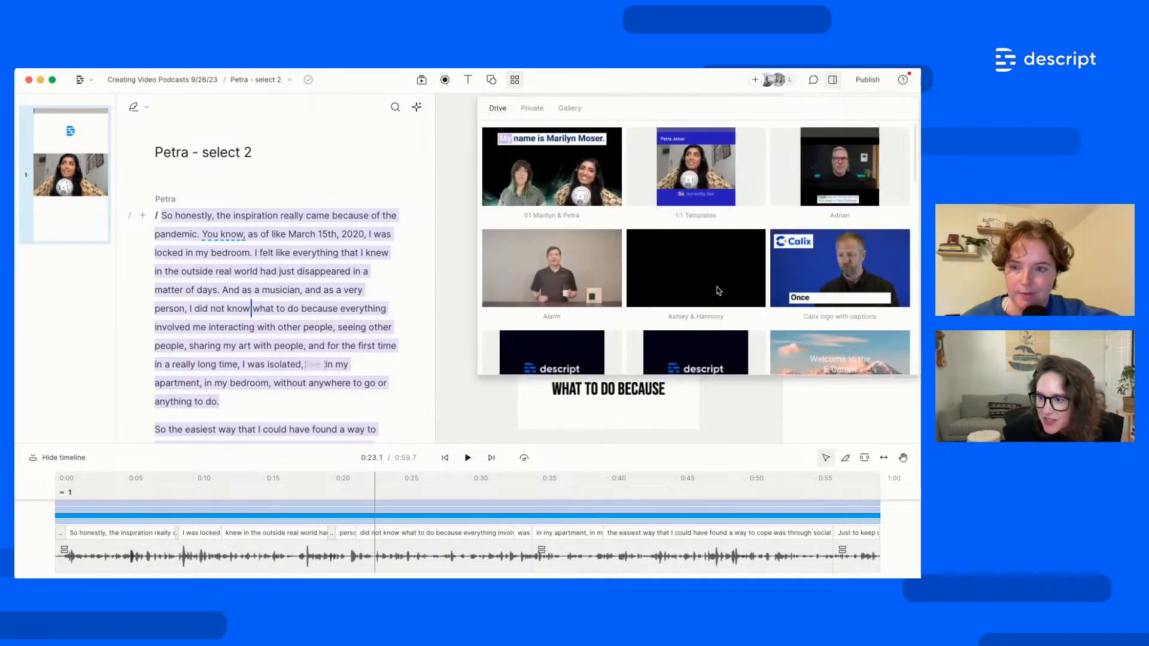
scroll(718, 291, down, 4)
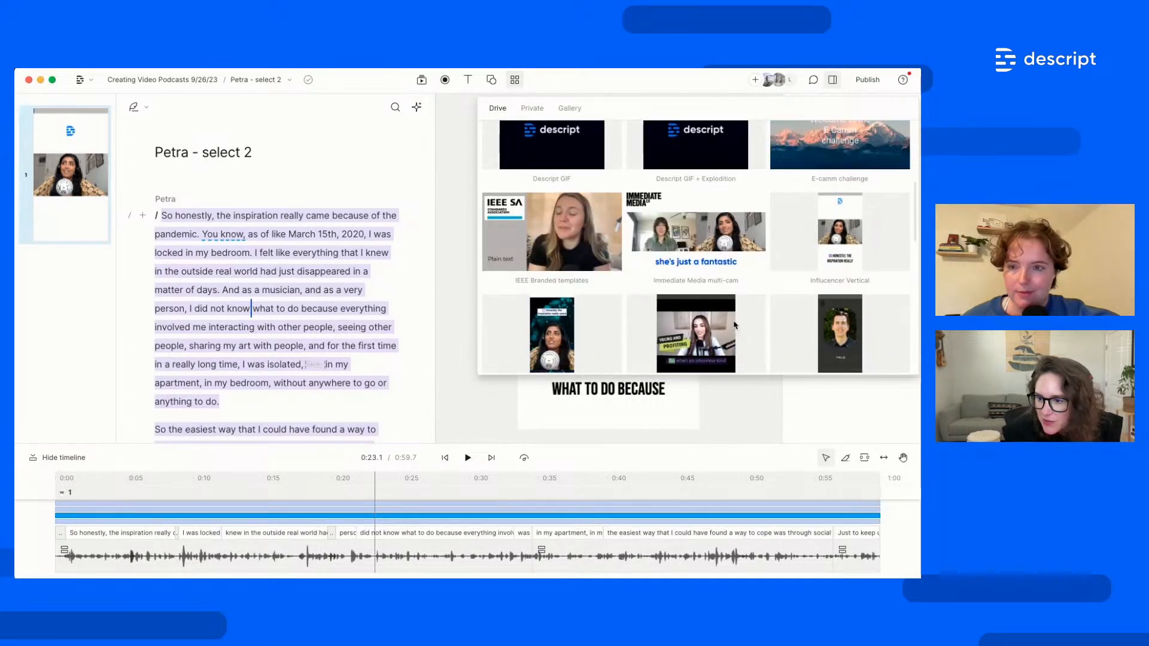
click(590, 348)
click(489, 109)
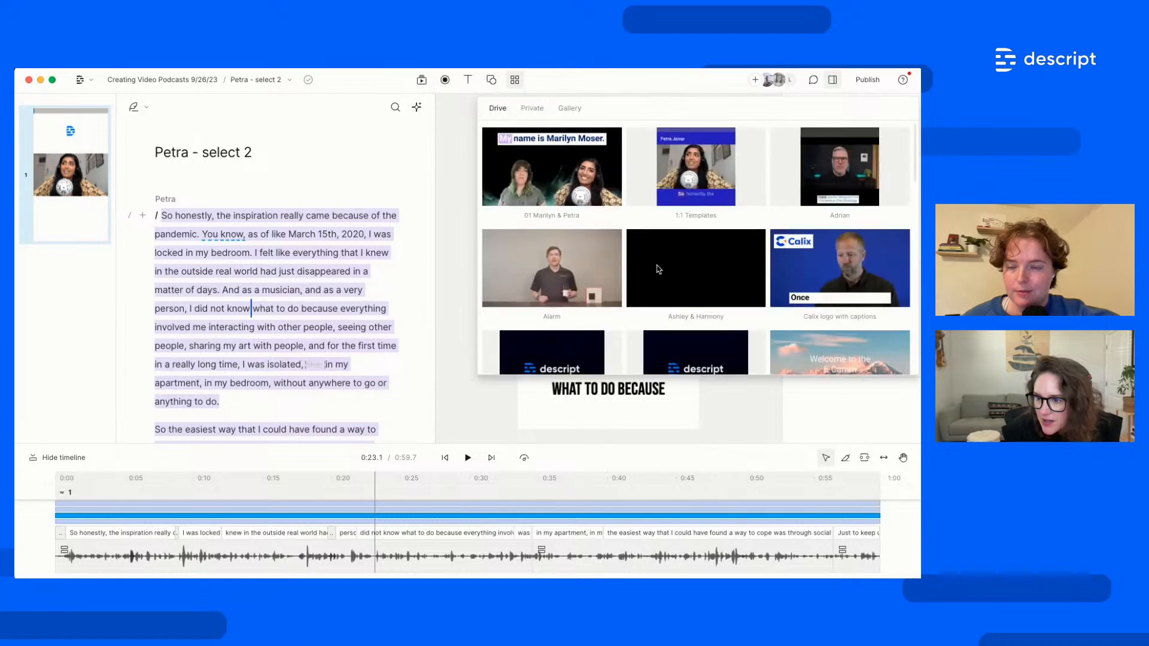
click(593, 199)
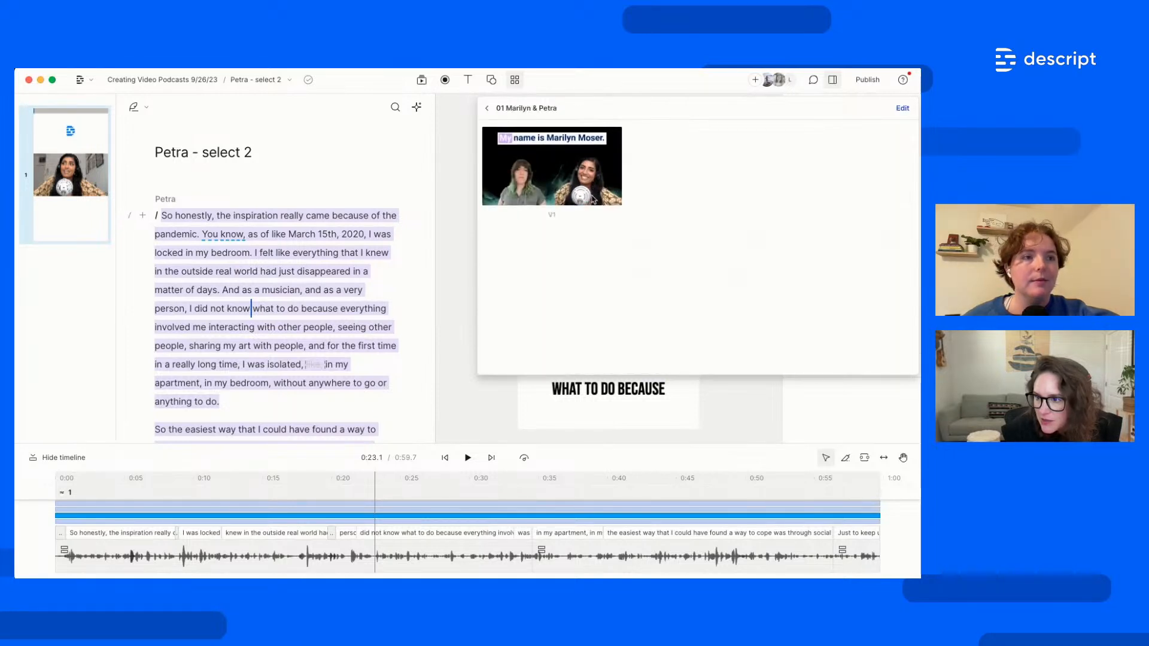
click(488, 108)
click(695, 192)
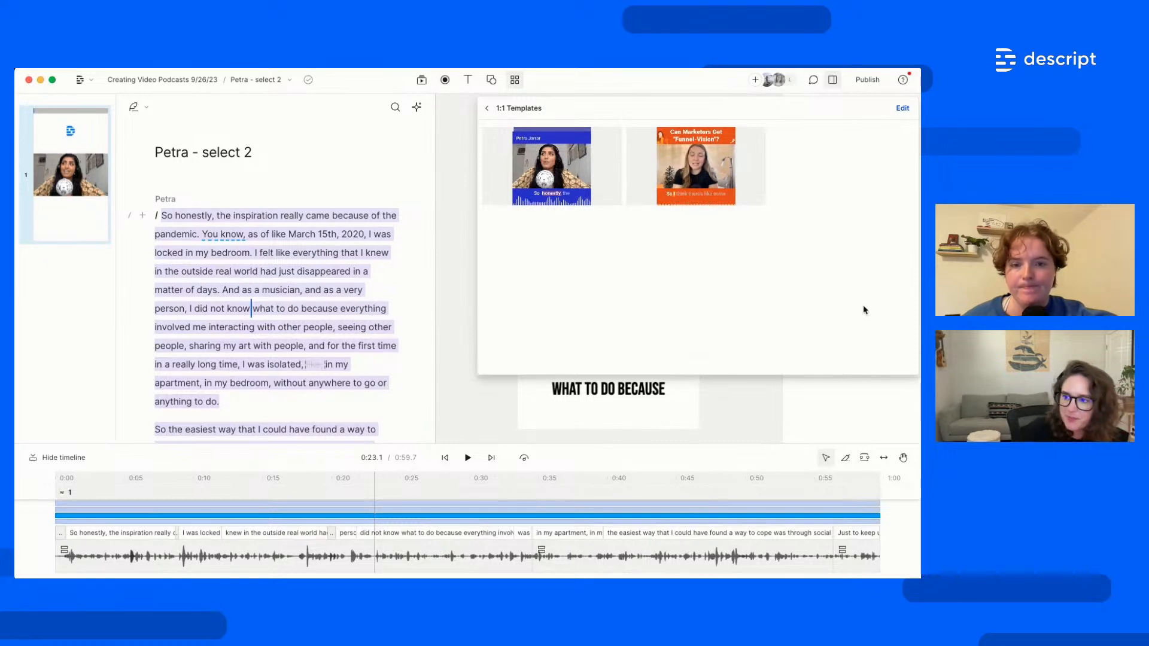
click(487, 110)
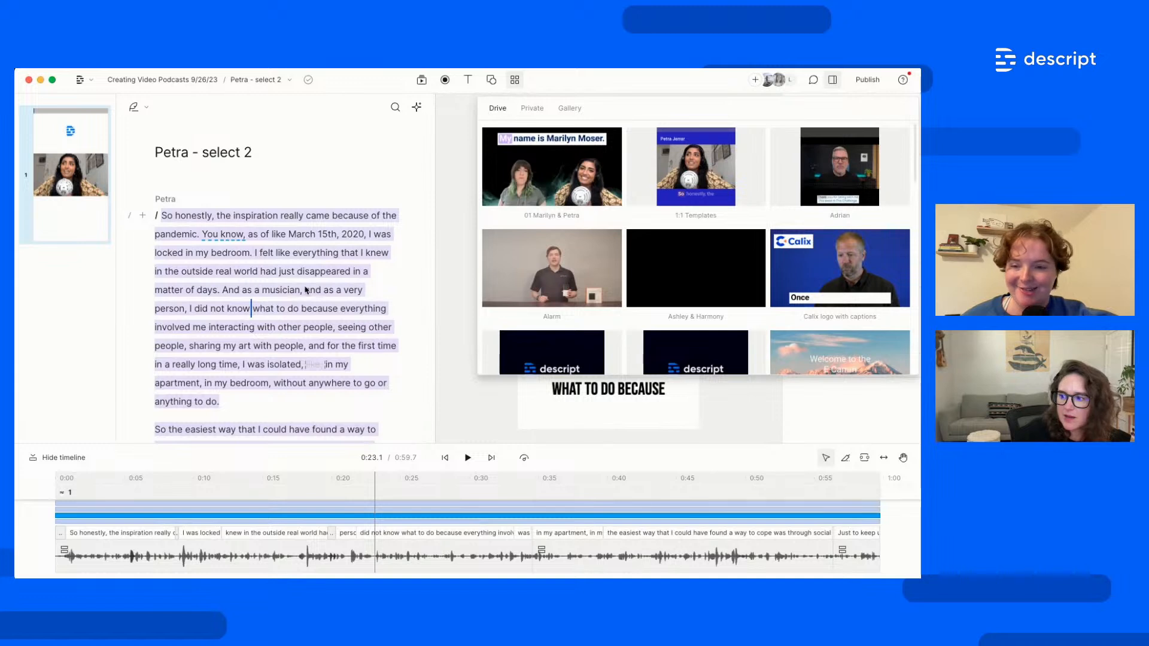
key(Escape)
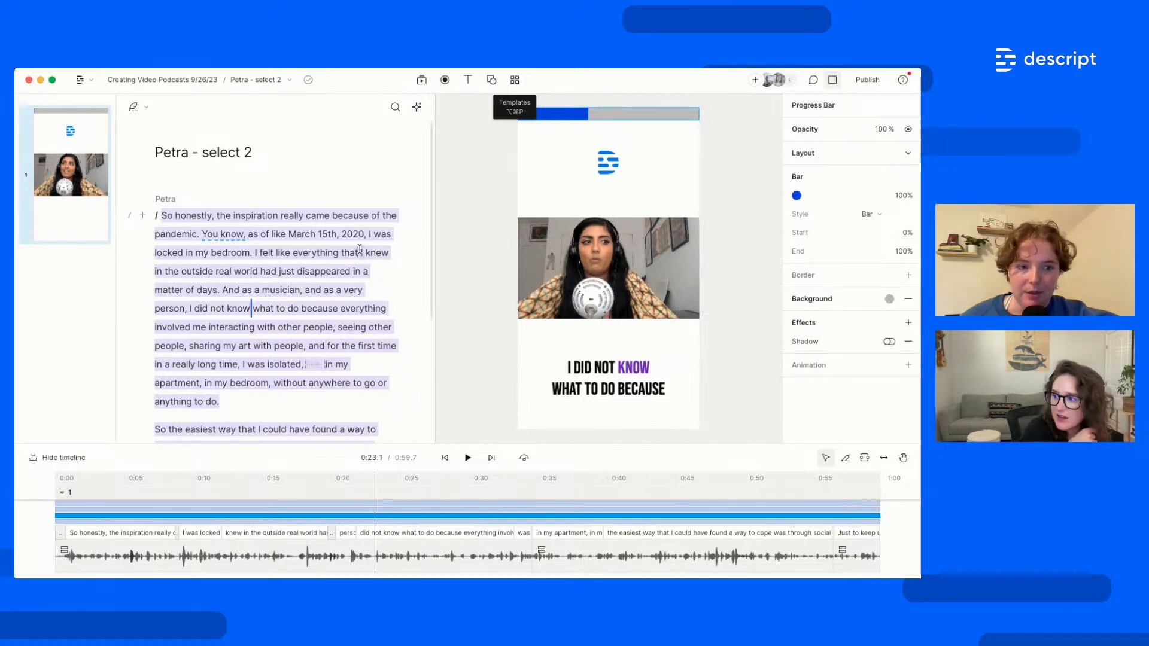
click(383, 70)
Switch to 'Marilyn and Petra - video edit' and insert a blank scene before Marilyn's 'My name' line
click(289, 85)
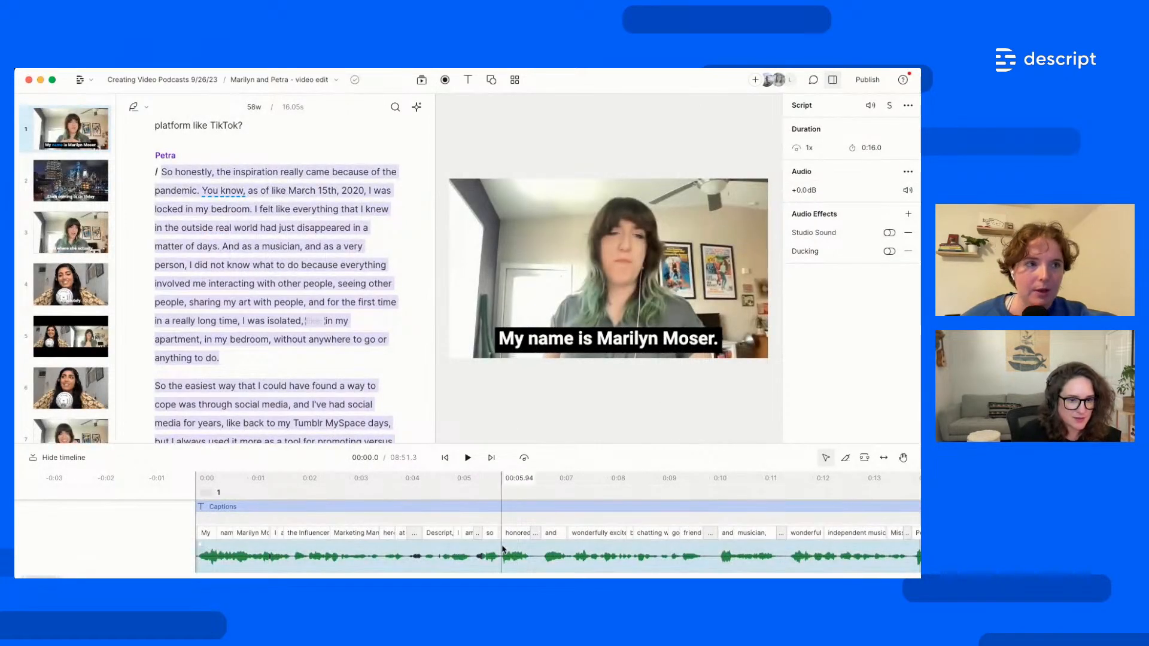
scroll(231, 389, up, 3)
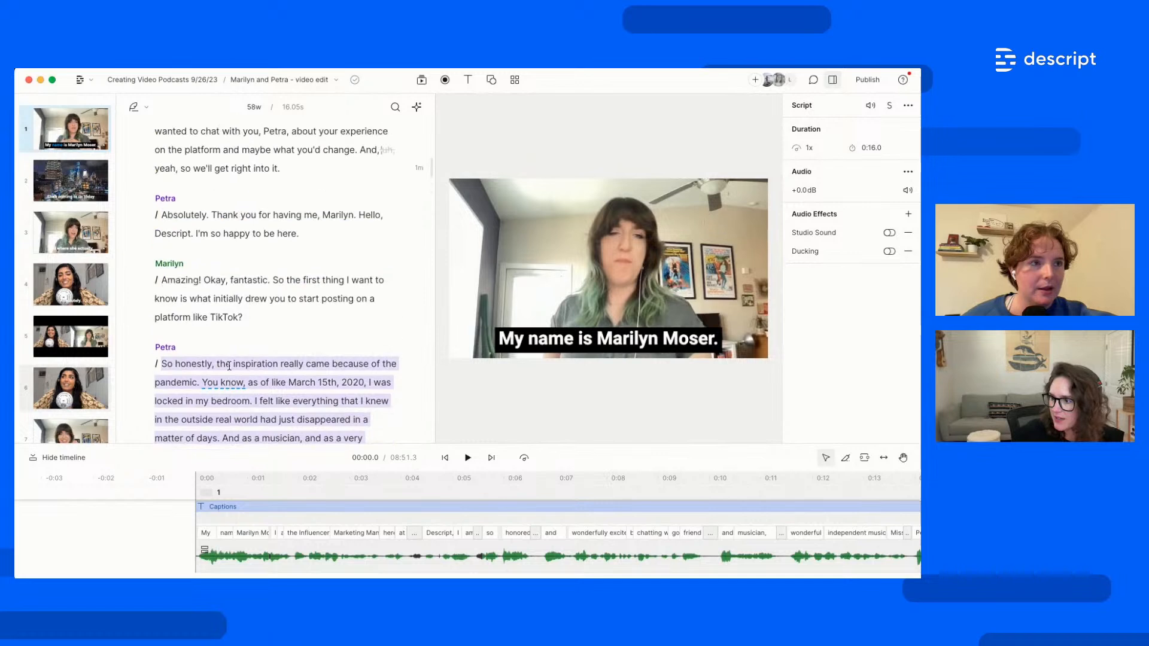
scroll(229, 366, up, 5)
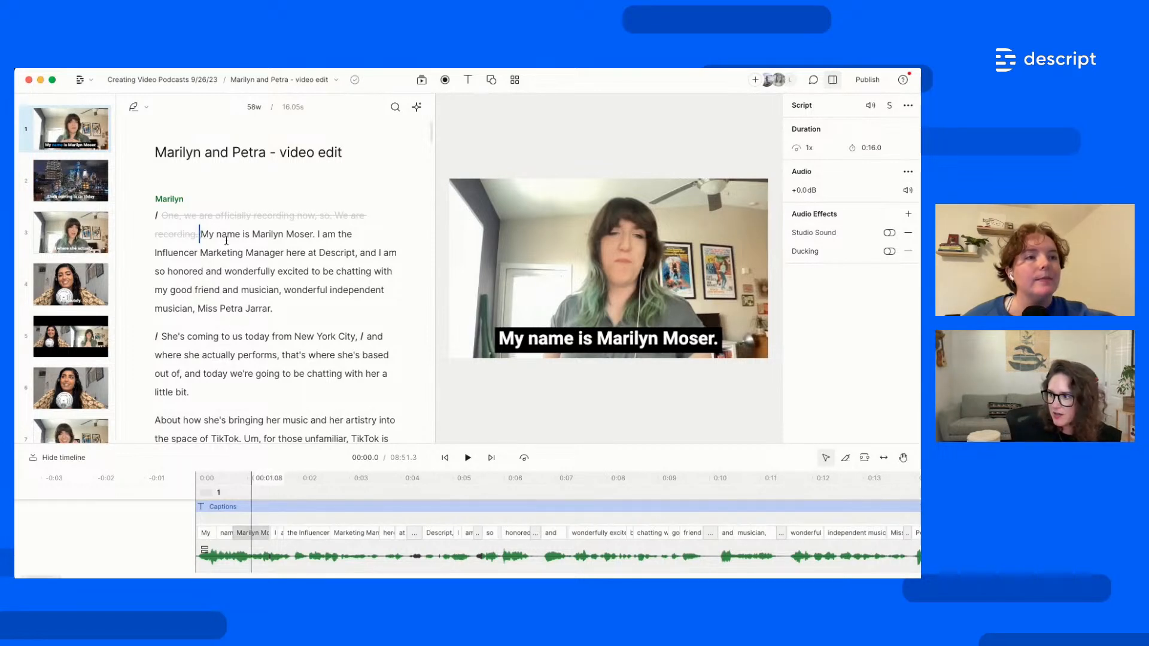
click(200, 234)
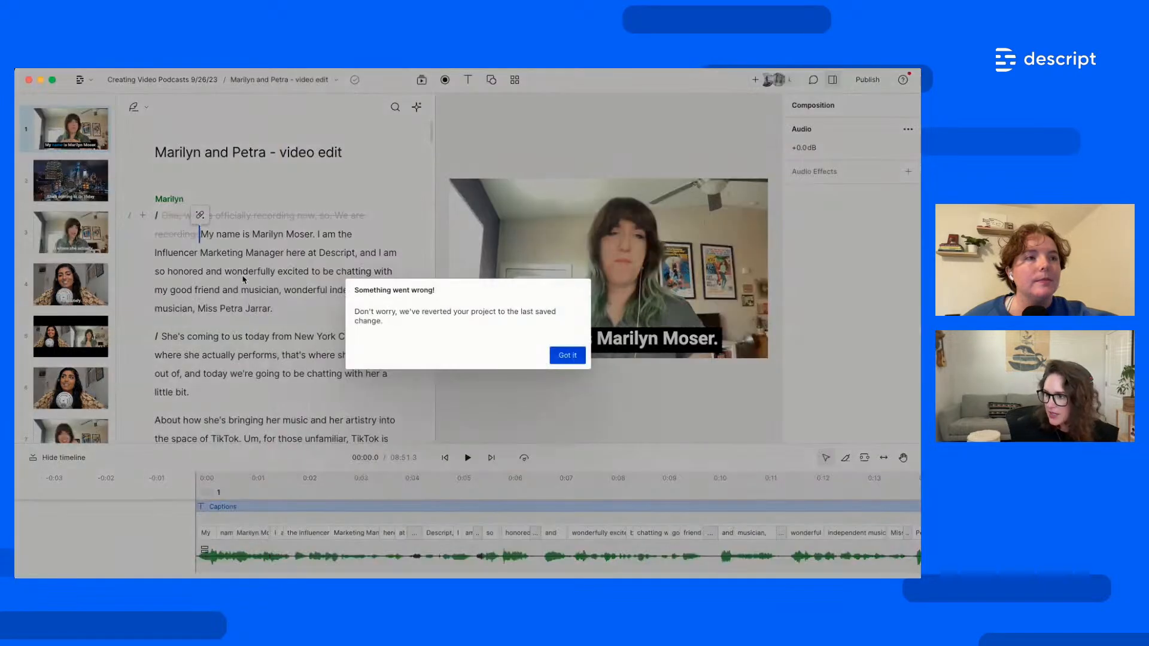
click(566, 356)
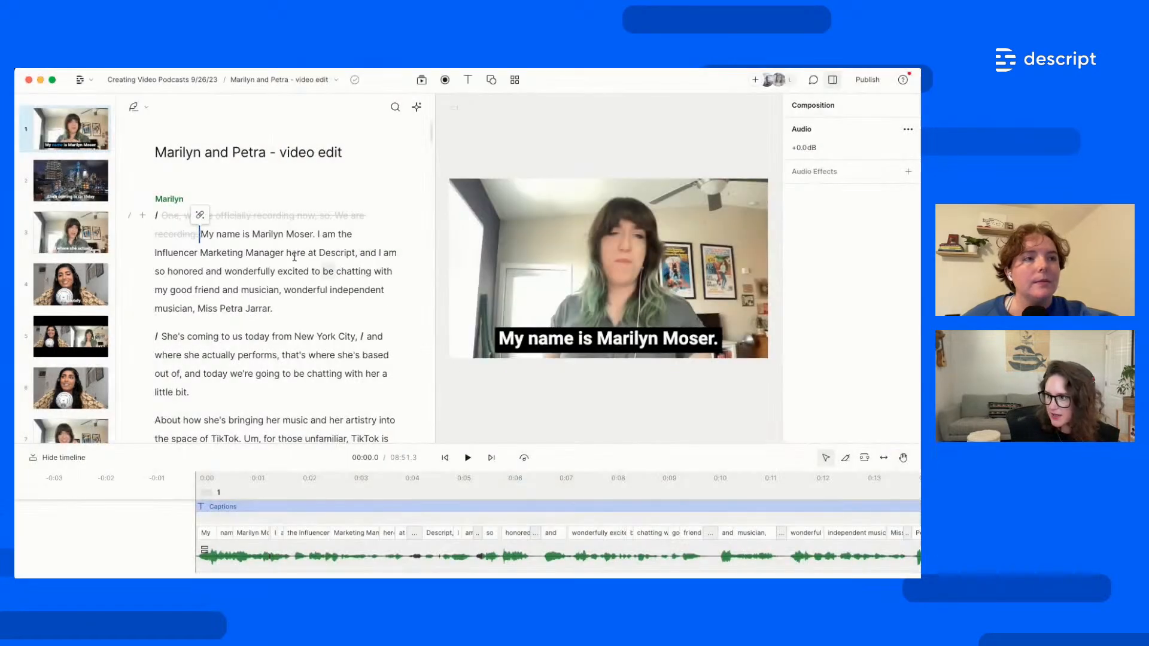
click(157, 217)
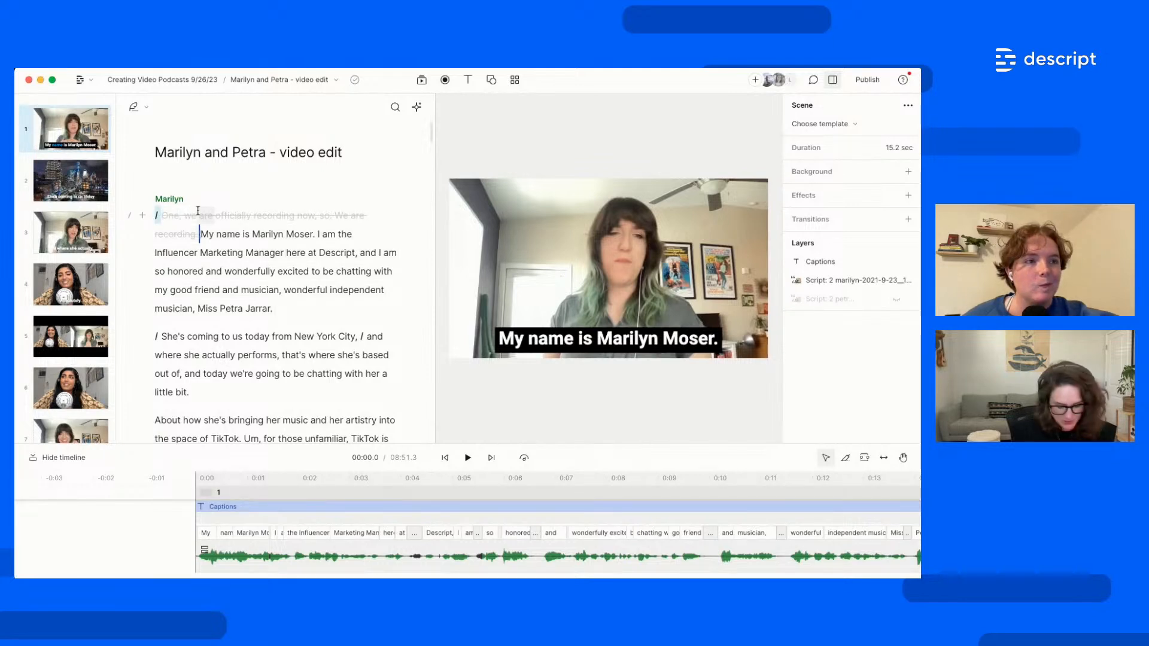
key(Return)
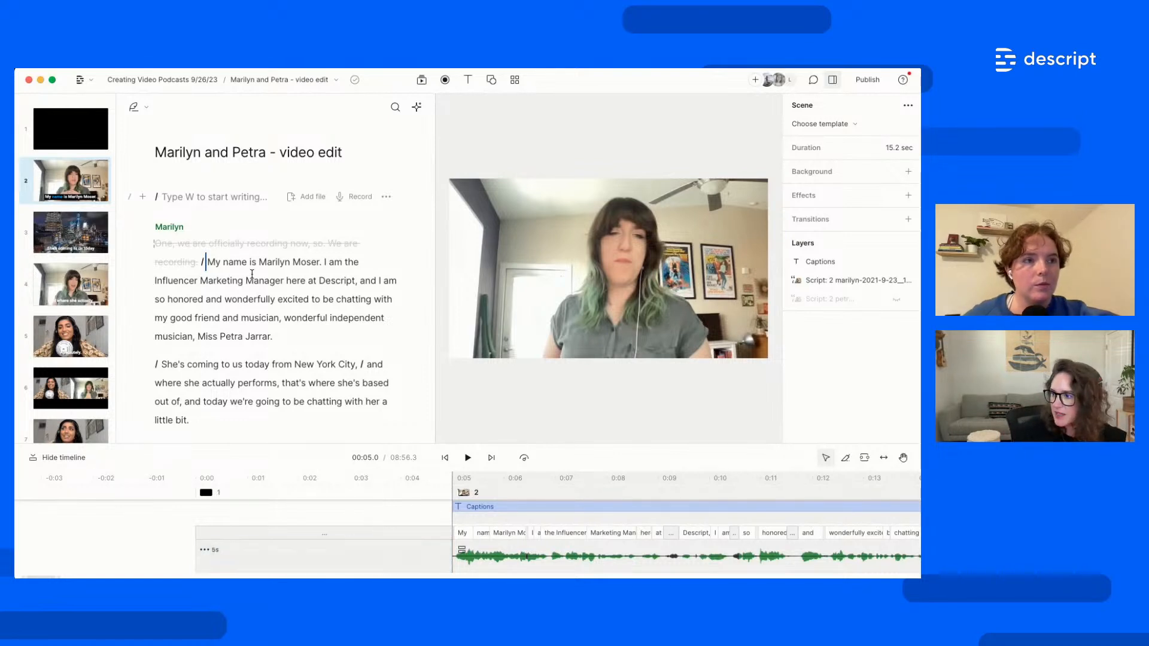
Search the audio library for 'chill' and drop 'Relaxing Lo Fi Chill' onto the opening scene
click(422, 83)
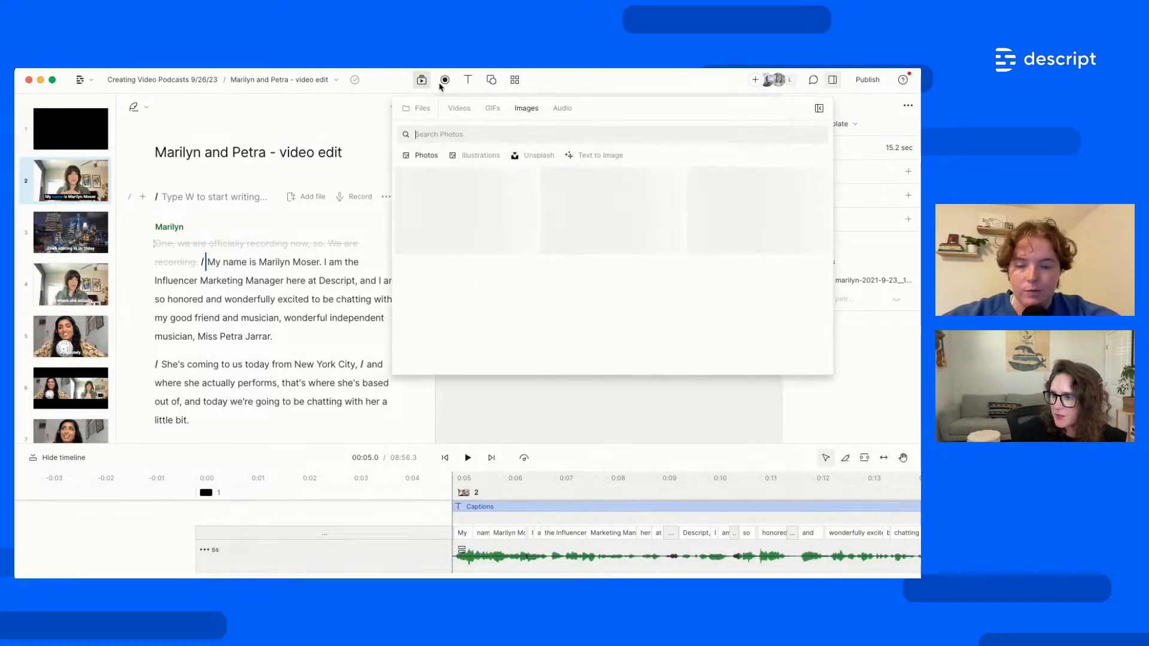
click(562, 109)
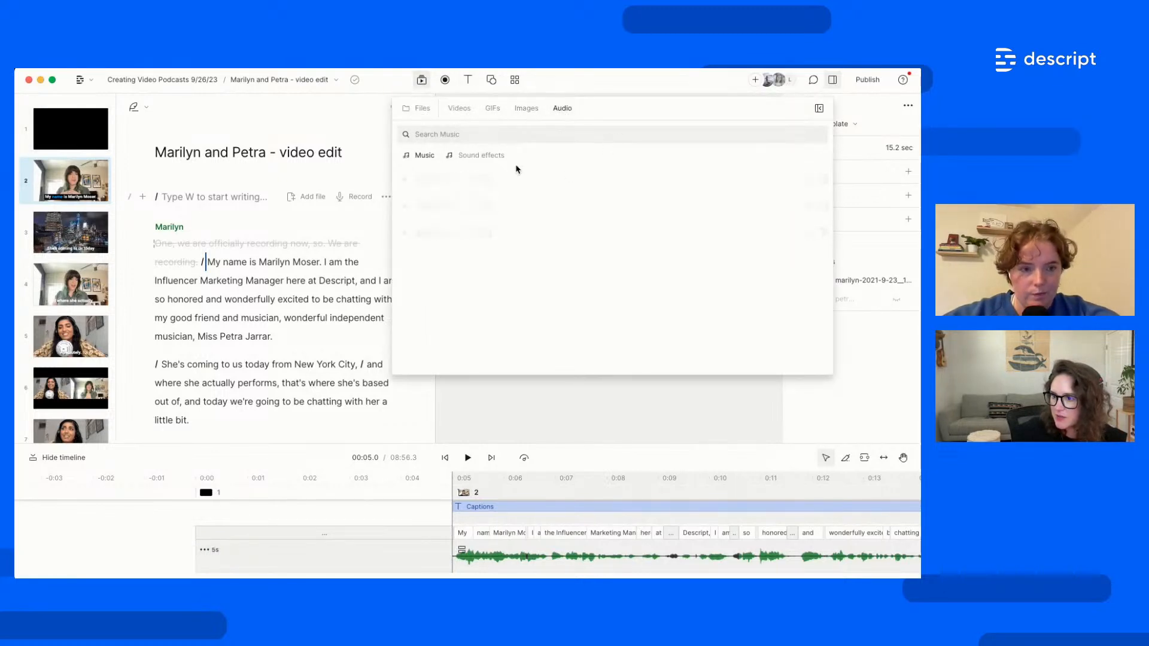
click(441, 140)
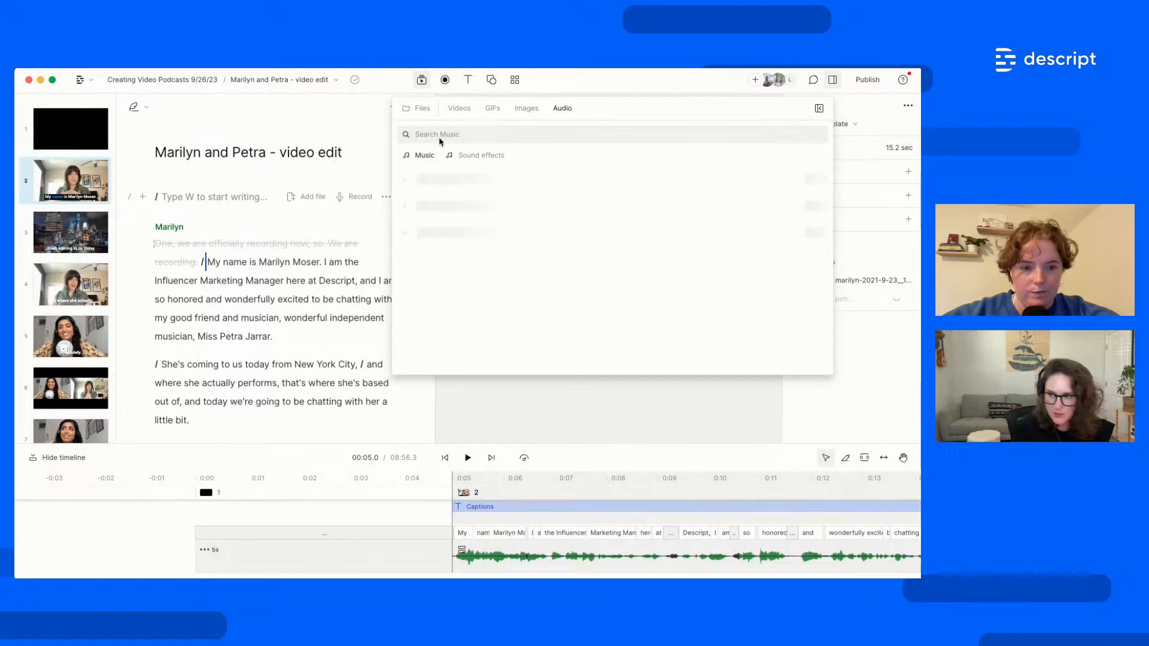
key(Escape)
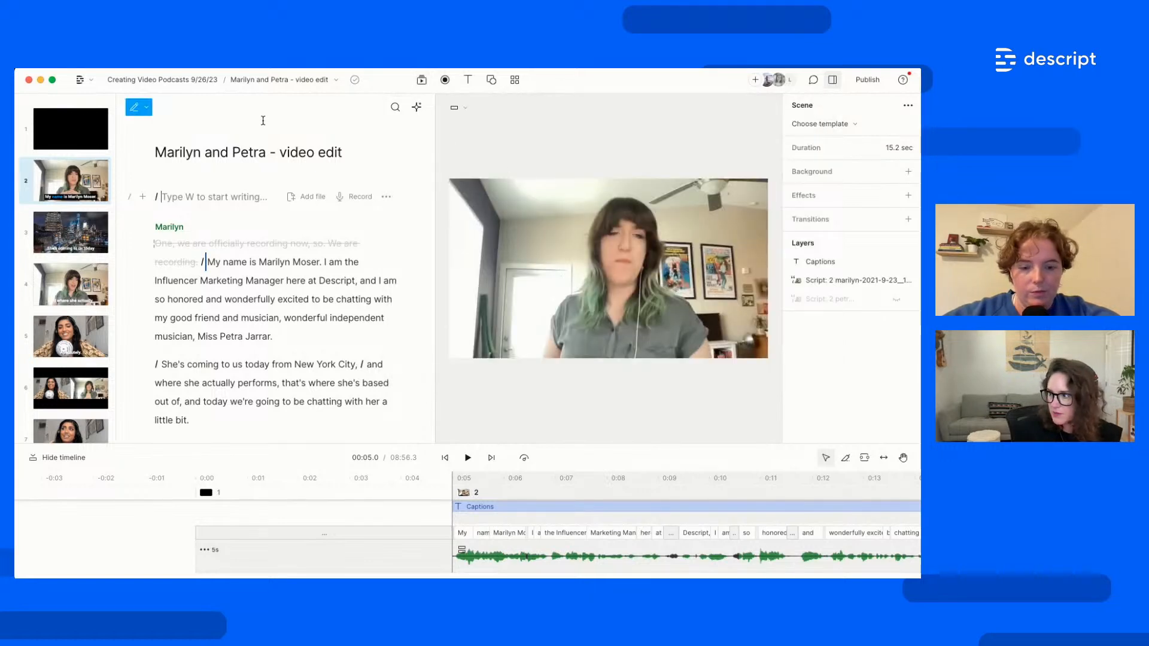
click(421, 79)
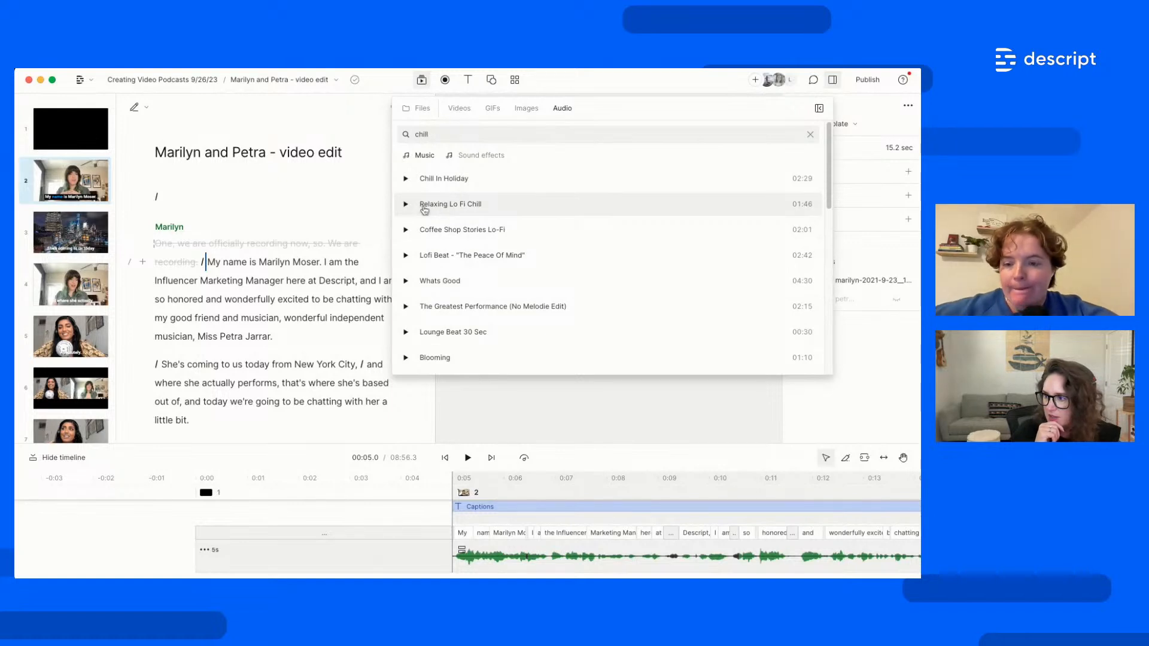
drag(424, 210, 99, 140)
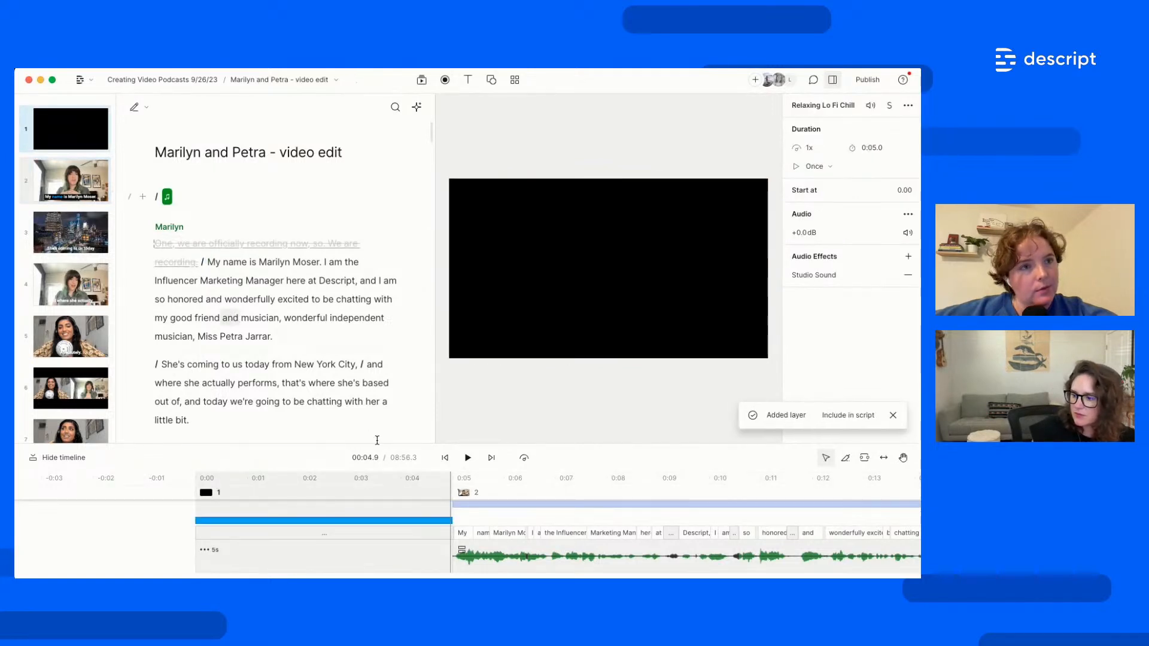
Add a title text to the opening scene reading 'Marilyn & Petra'
click(469, 87)
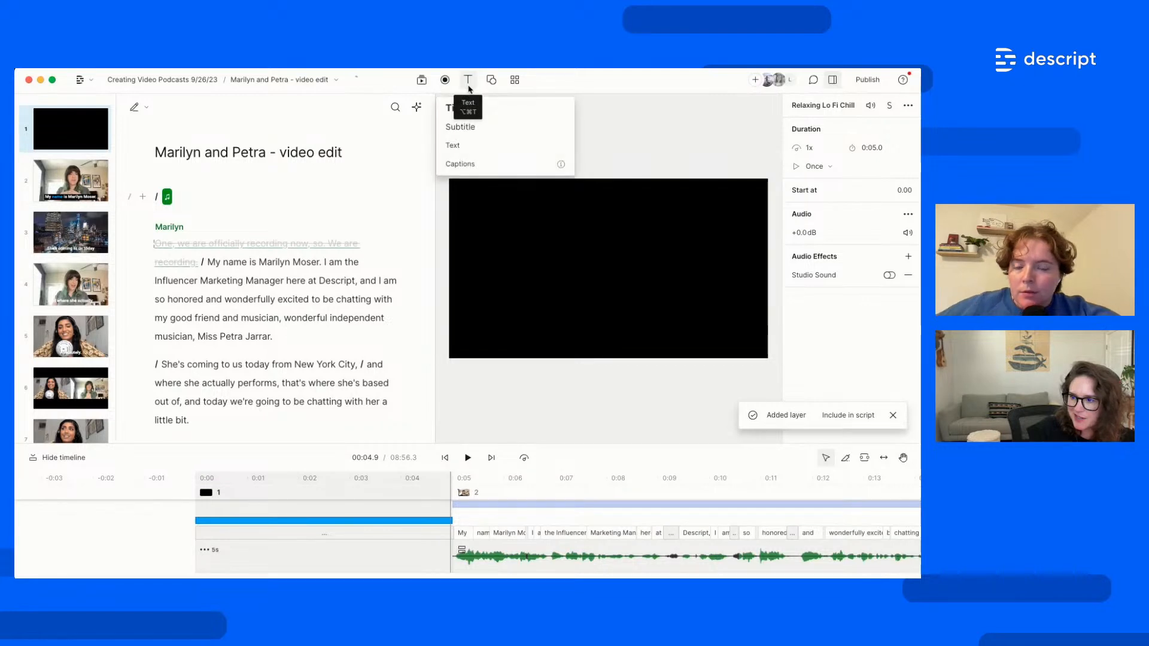
click(490, 111)
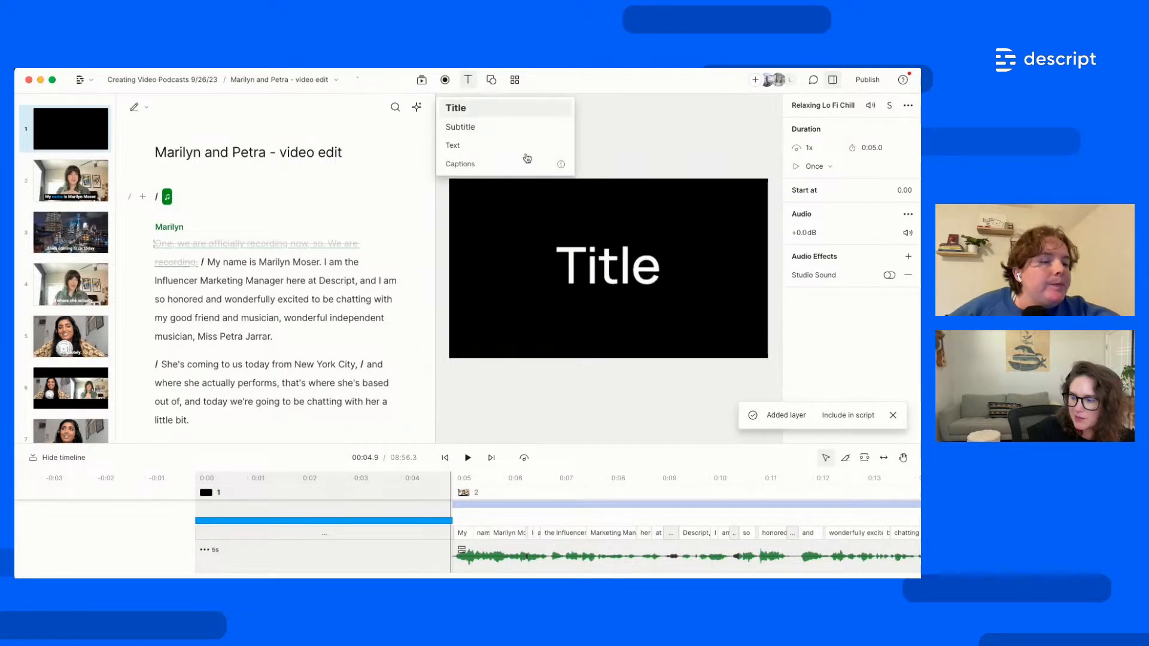
double_click(612, 268)
double_click(612, 268)
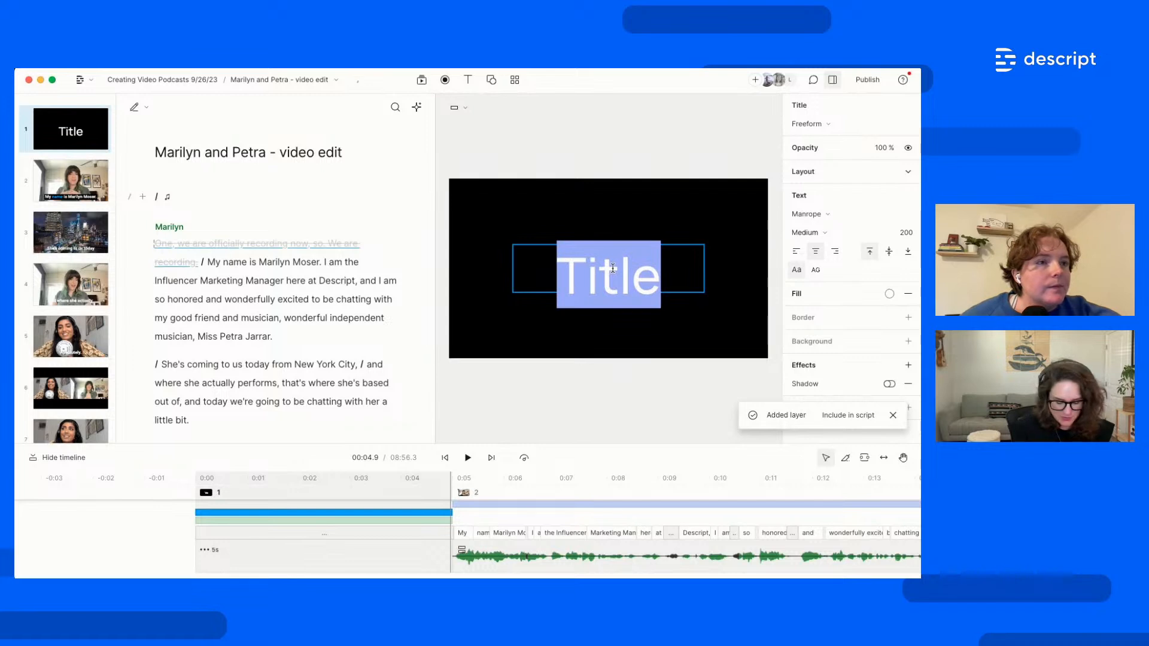
text(Mar)
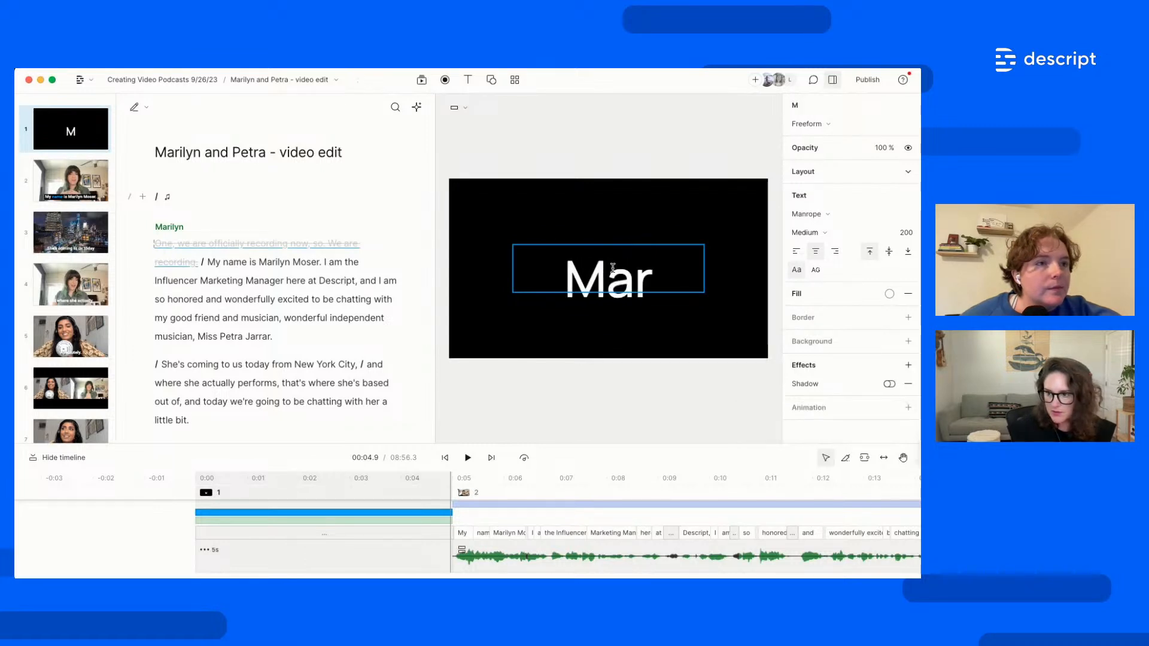
text(ilyn &)
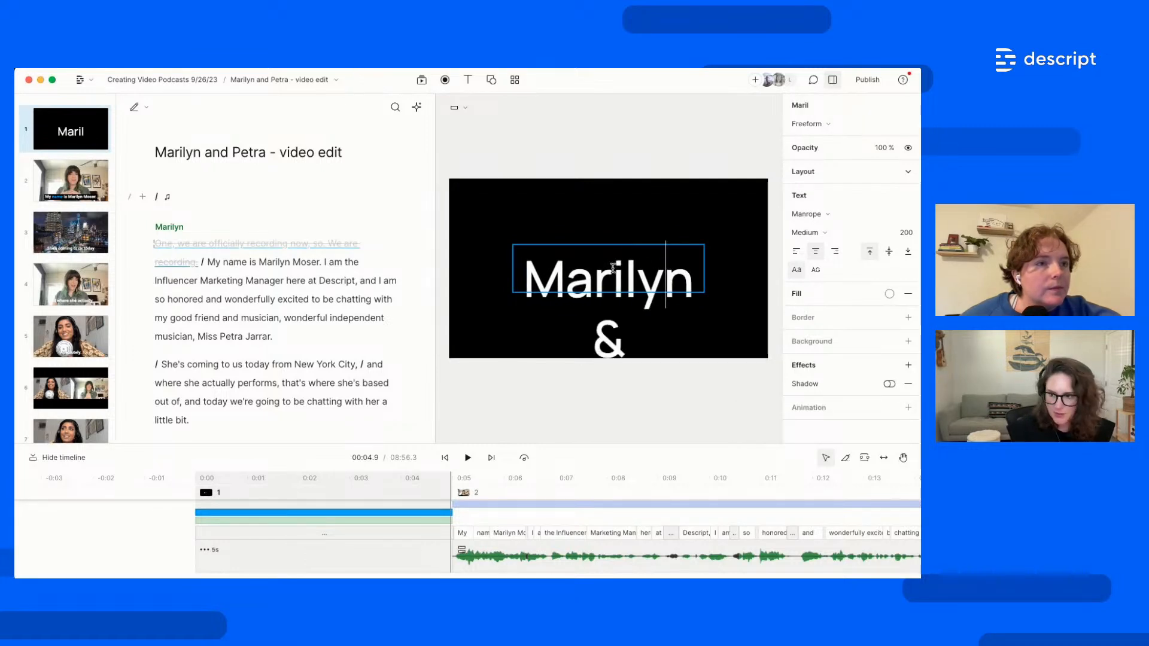
text( Petra)
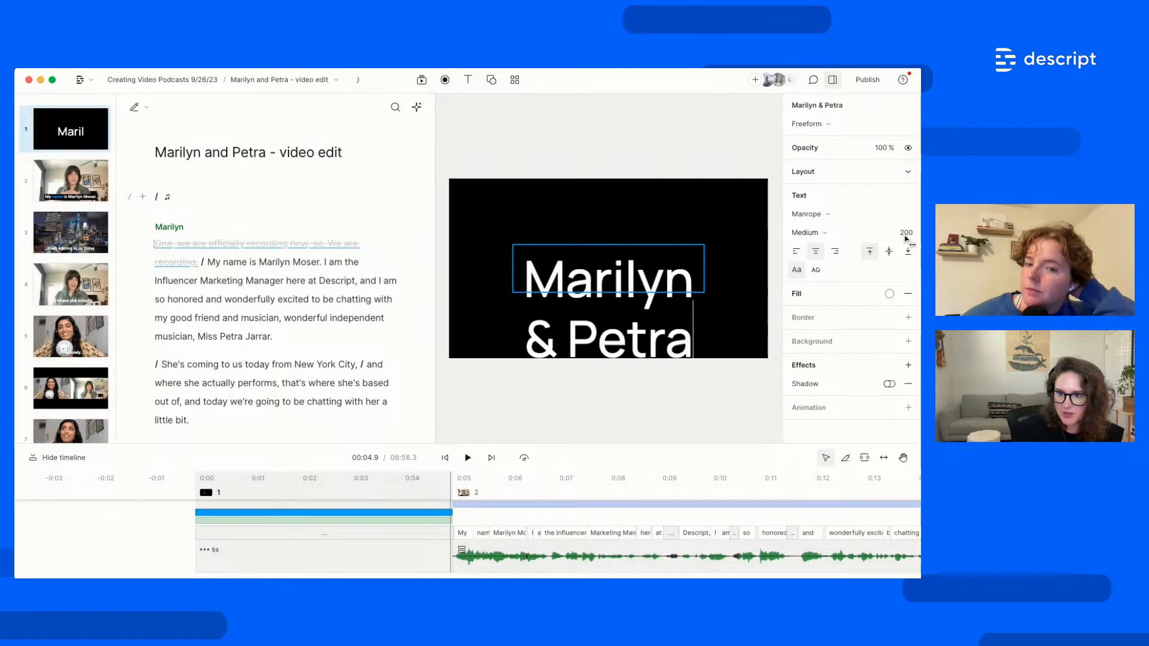
Shrink the title font to about 111 and widen the box so it fits one centred line
drag(902, 238, 807, 239)
click(677, 193)
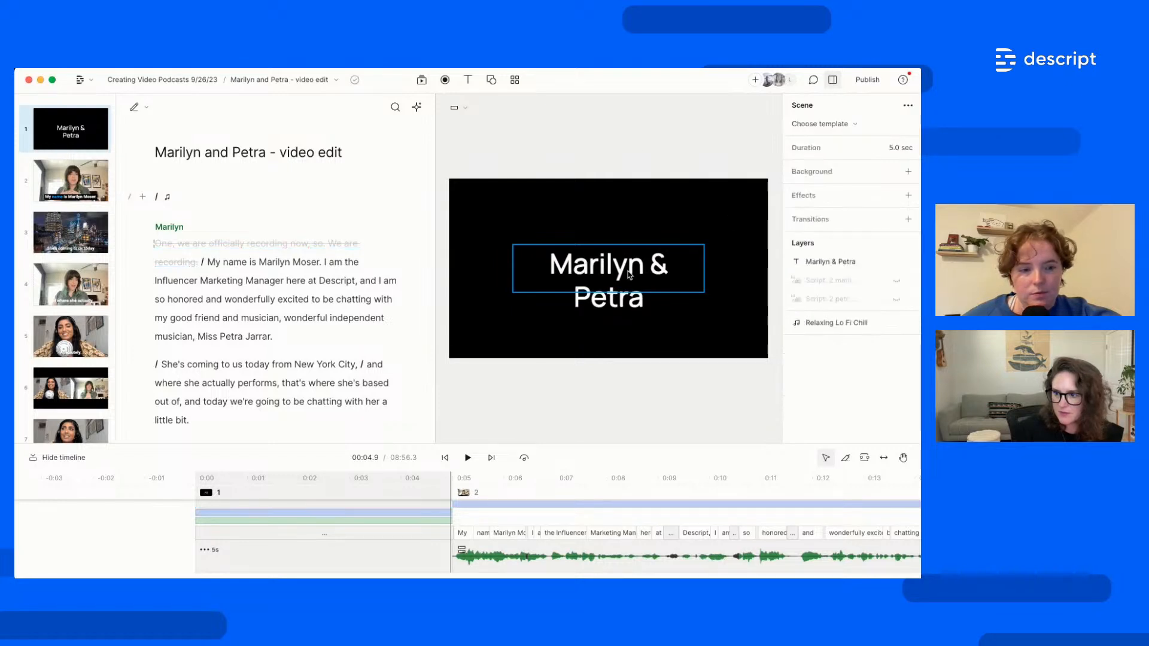
click(644, 294)
drag(644, 324, 645, 325)
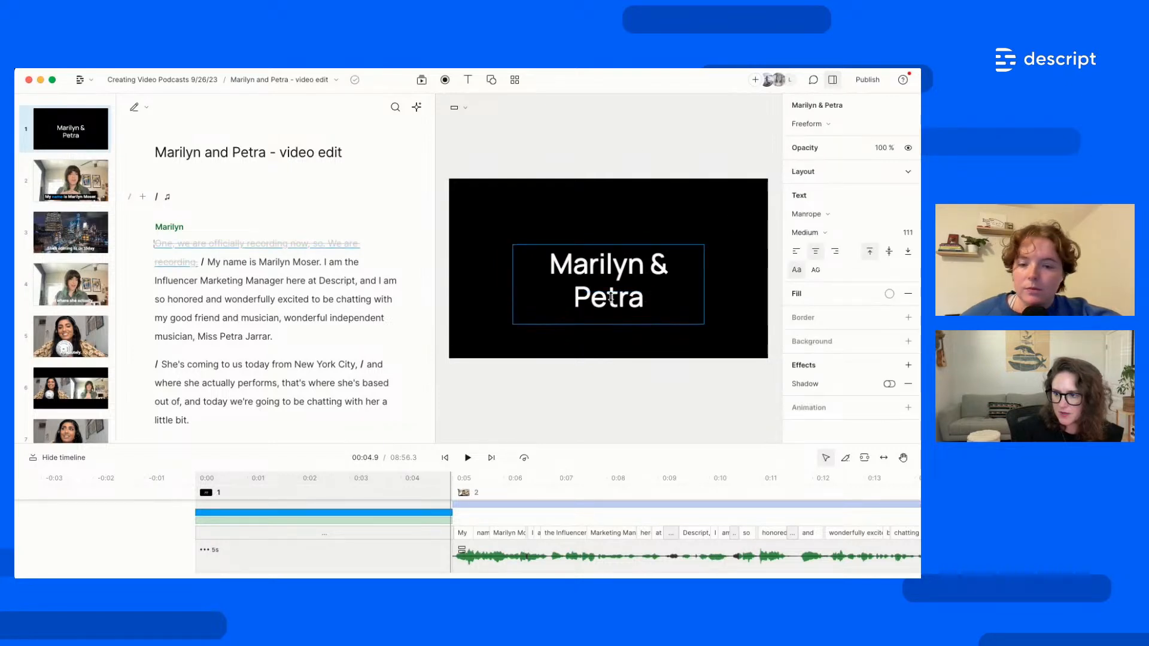
drag(700, 287, 742, 287)
drag(661, 300, 630, 301)
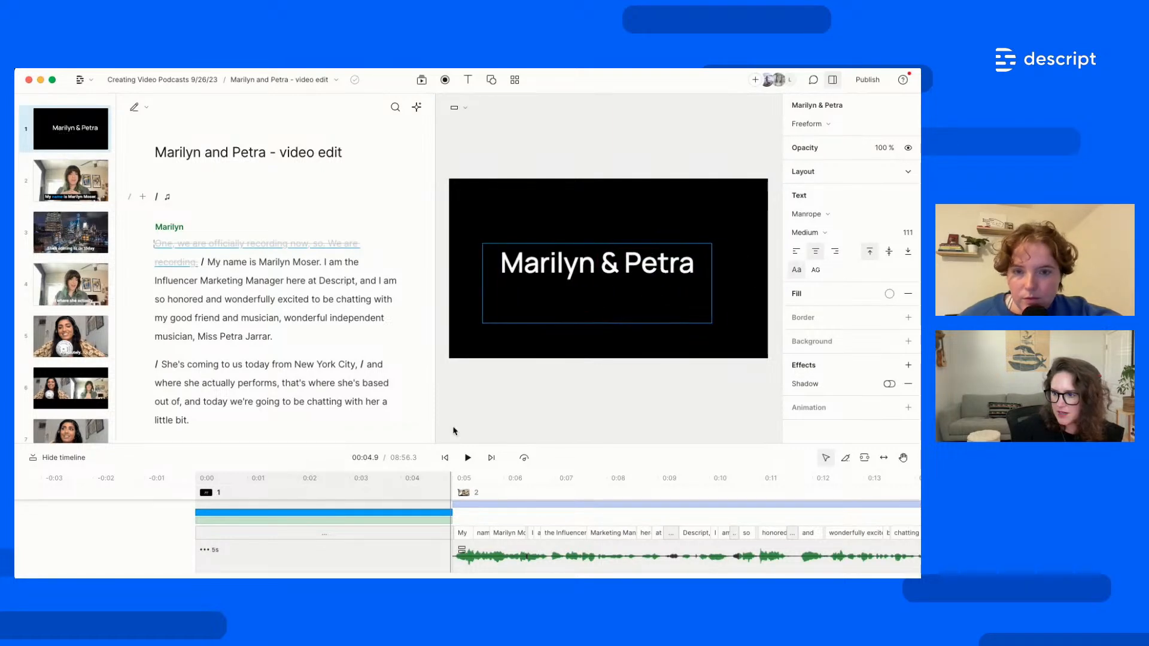
Play the video from the start and pause at Marilyn's introduction
click(155, 547)
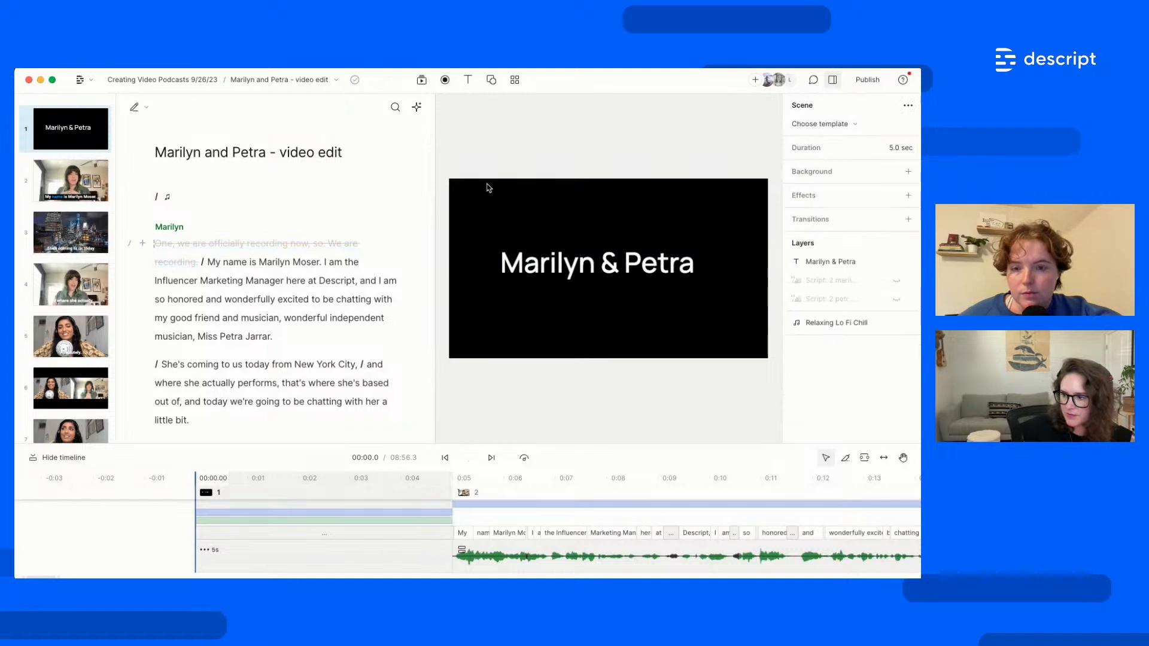
key(space)
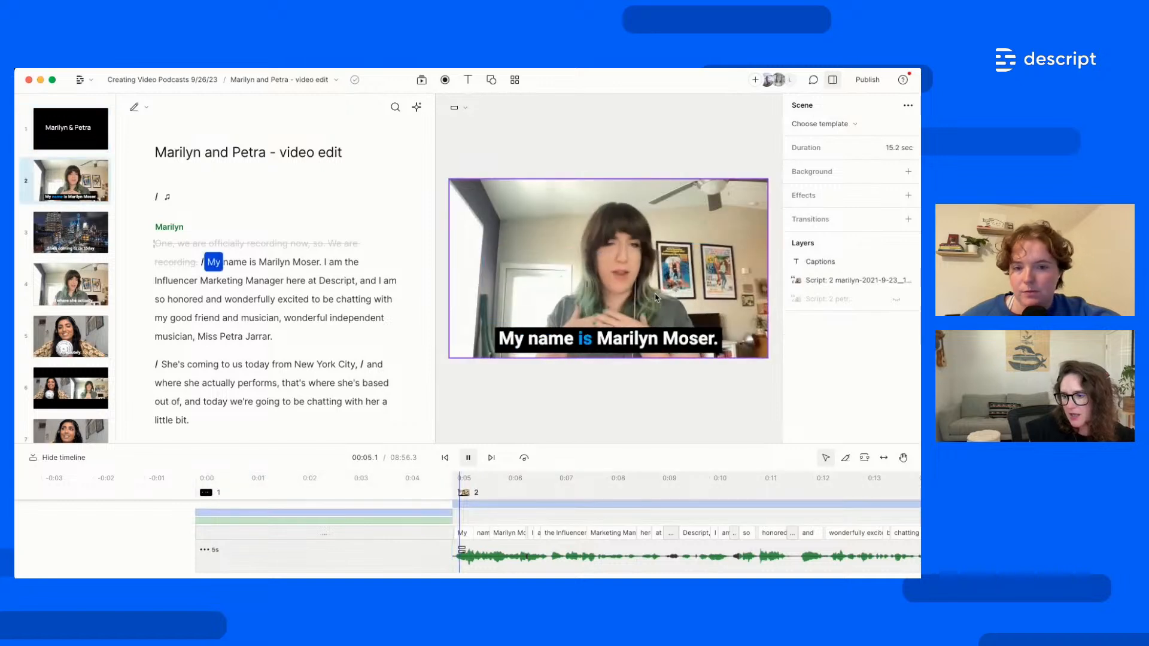
key(space)
click(617, 346)
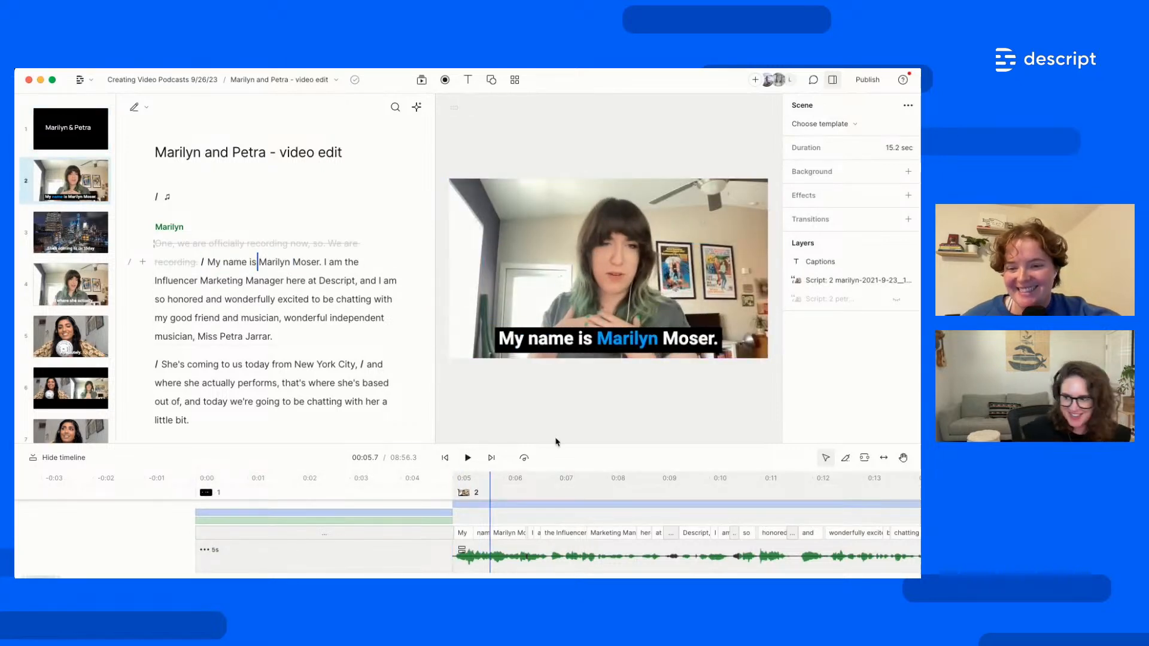
Extend the Relaxing Lo Fi Chill clip to about 0:10.8 and lengthen its fade-out
drag(565, 430, 565, 399)
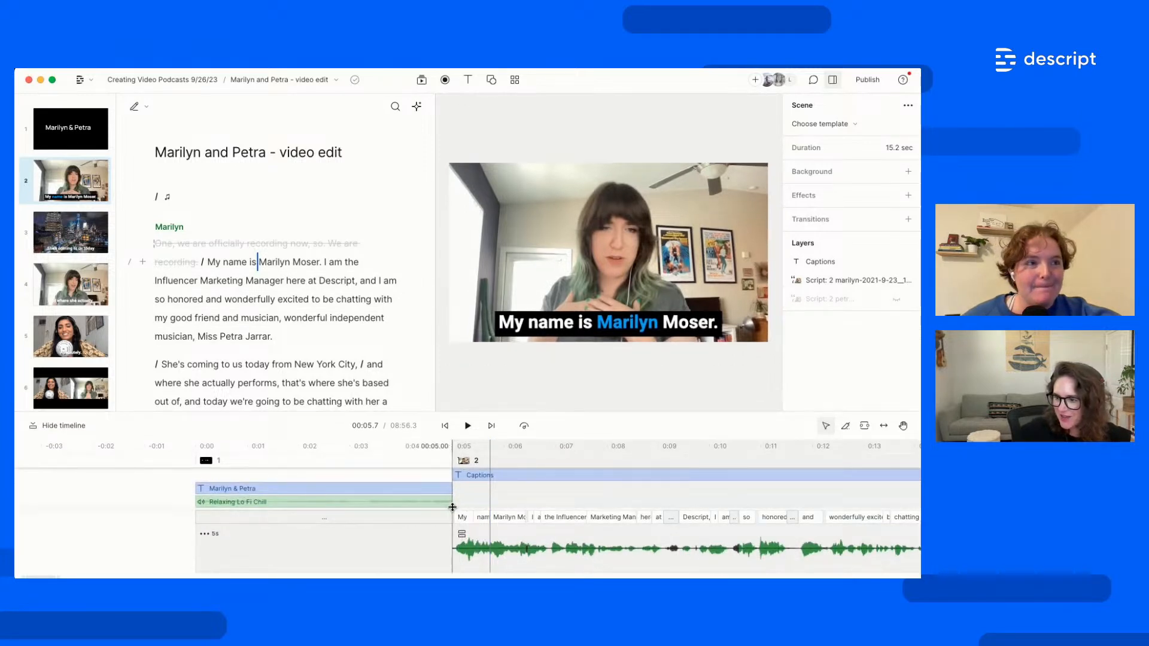
drag(451, 506, 731, 335)
drag(743, 453, 704, 442)
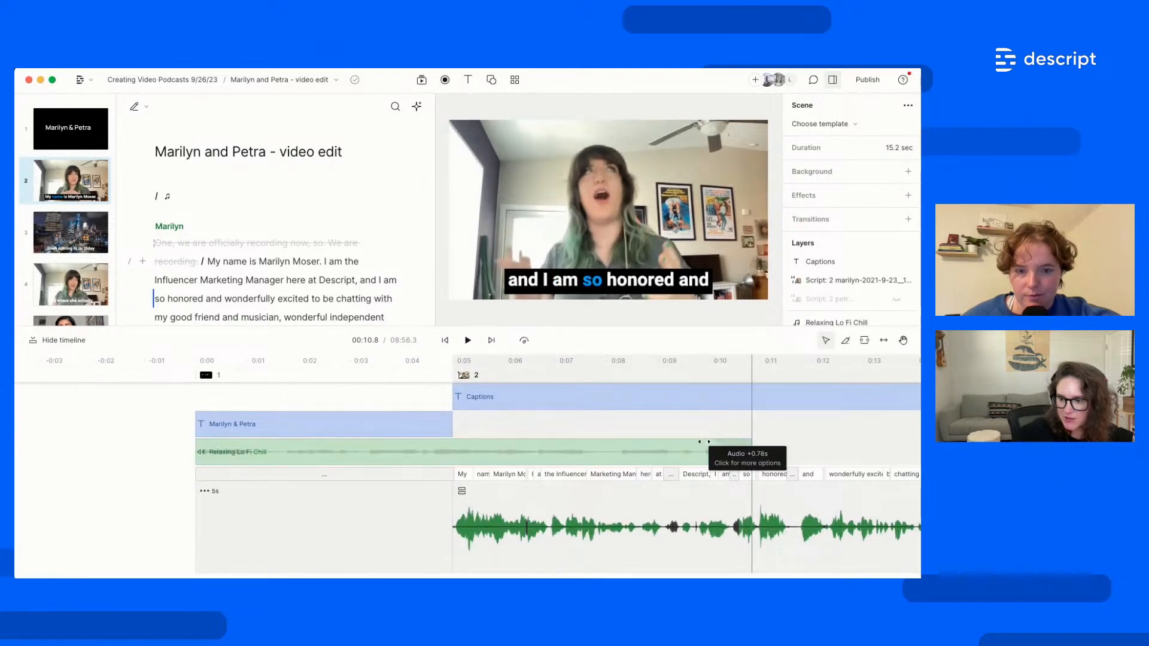
drag(633, 441, 615, 441)
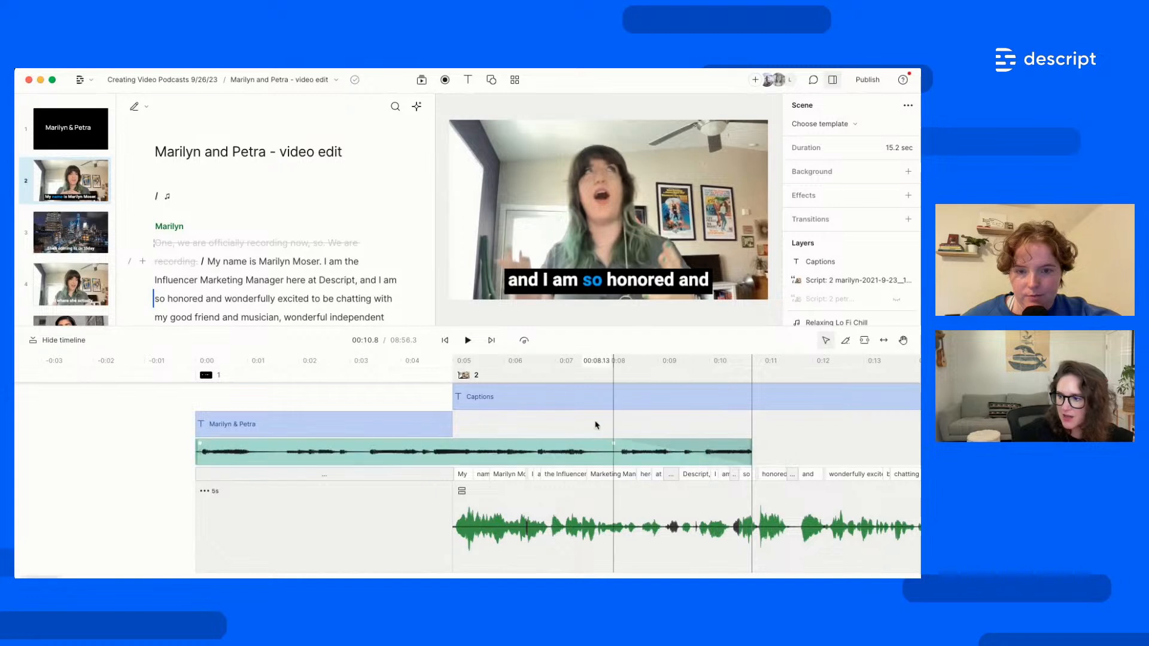
click(320, 437)
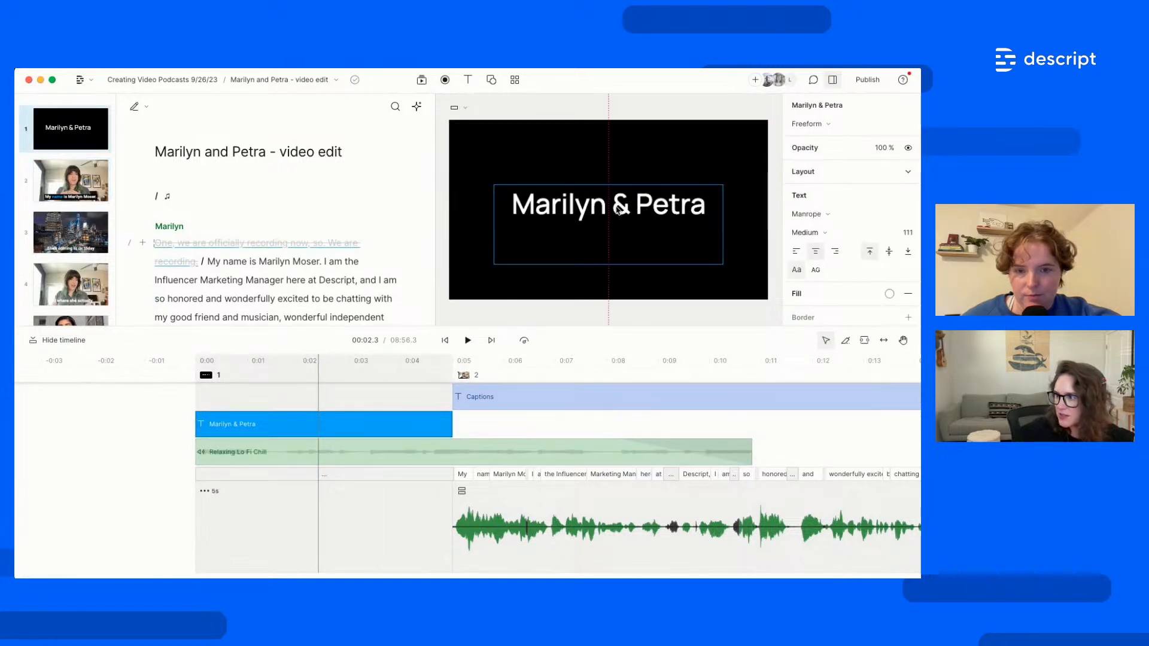
Add a Crossfade Out transition to the title scene and play it back
click(51, 141)
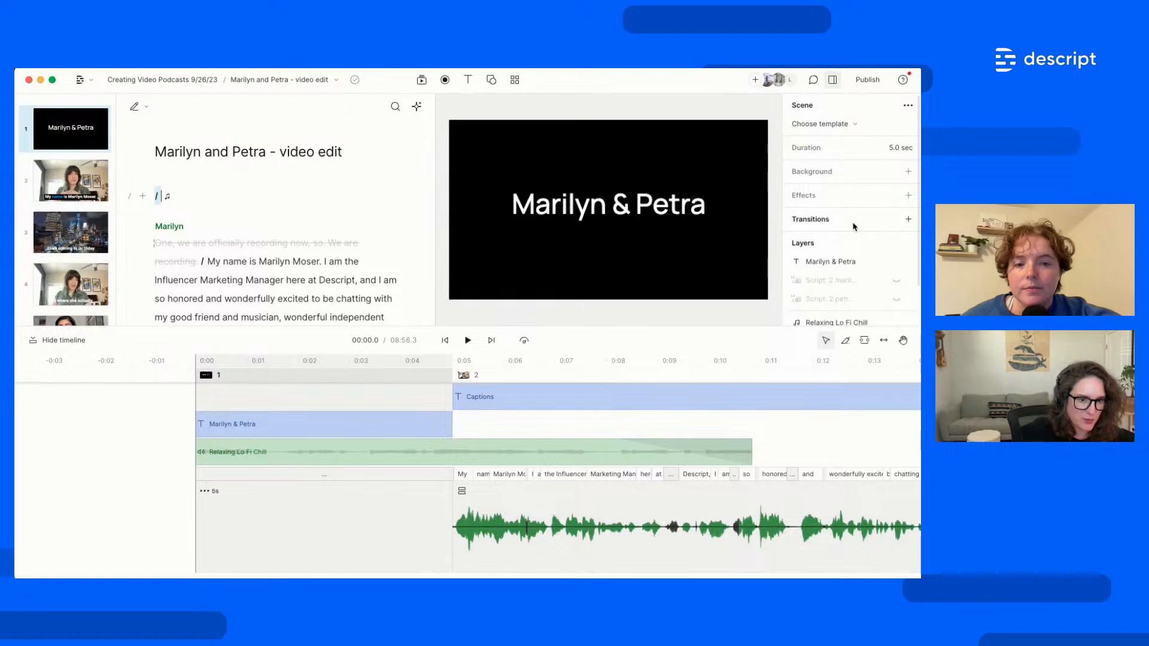
click(907, 220)
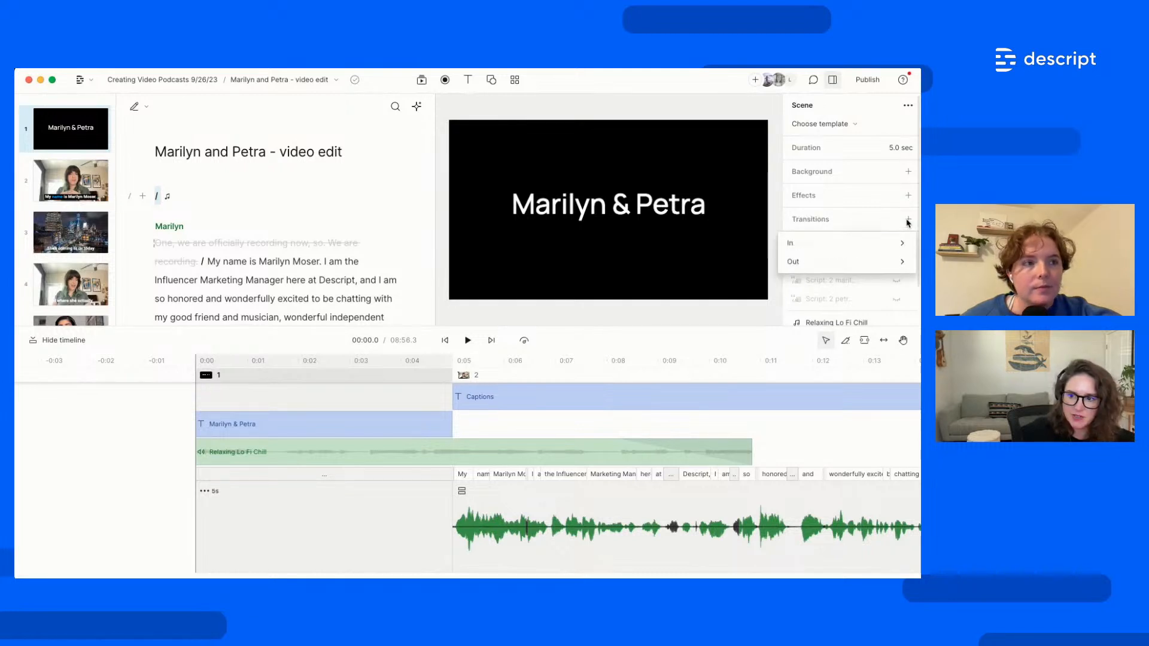
mouse_move(832, 273)
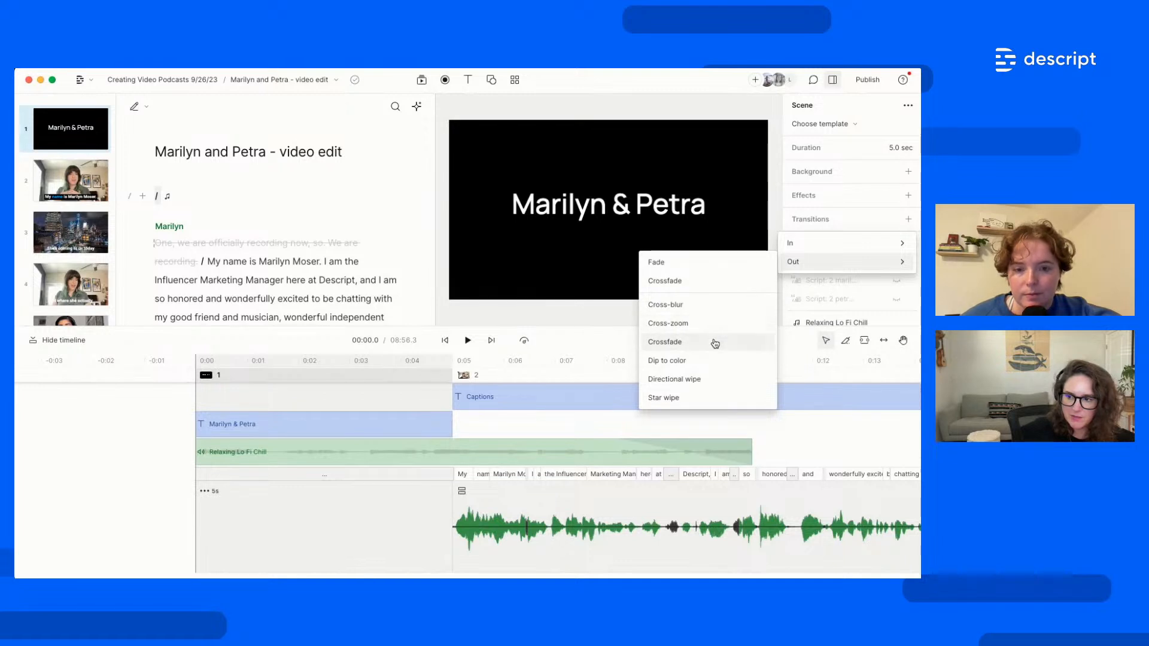
click(715, 343)
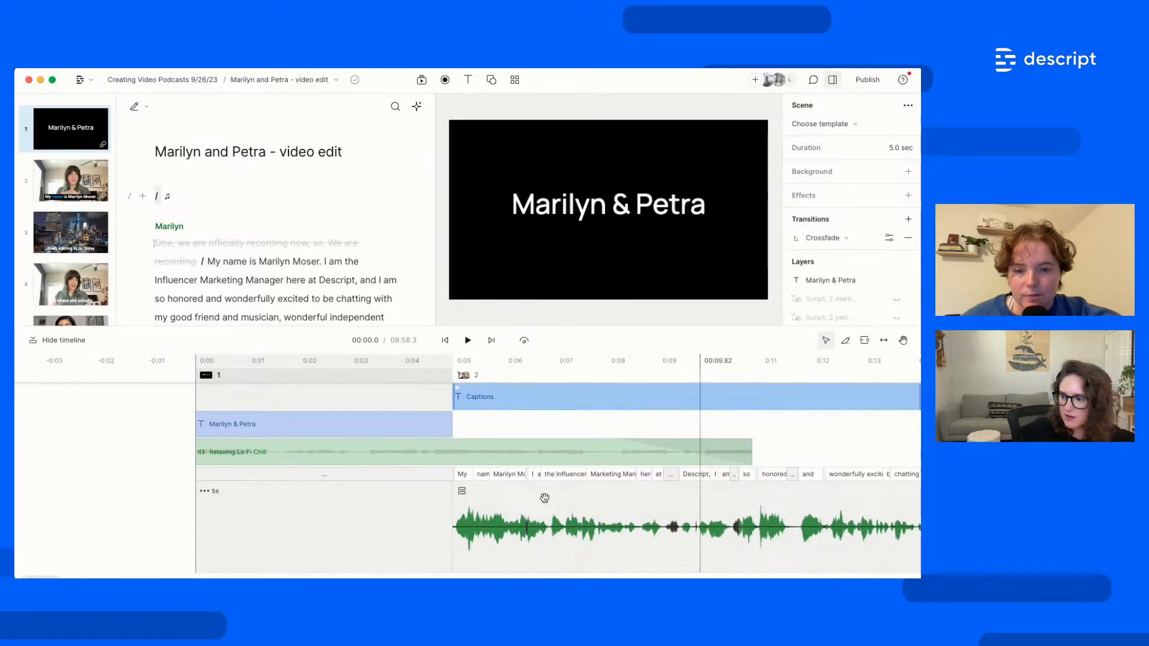
click(365, 551)
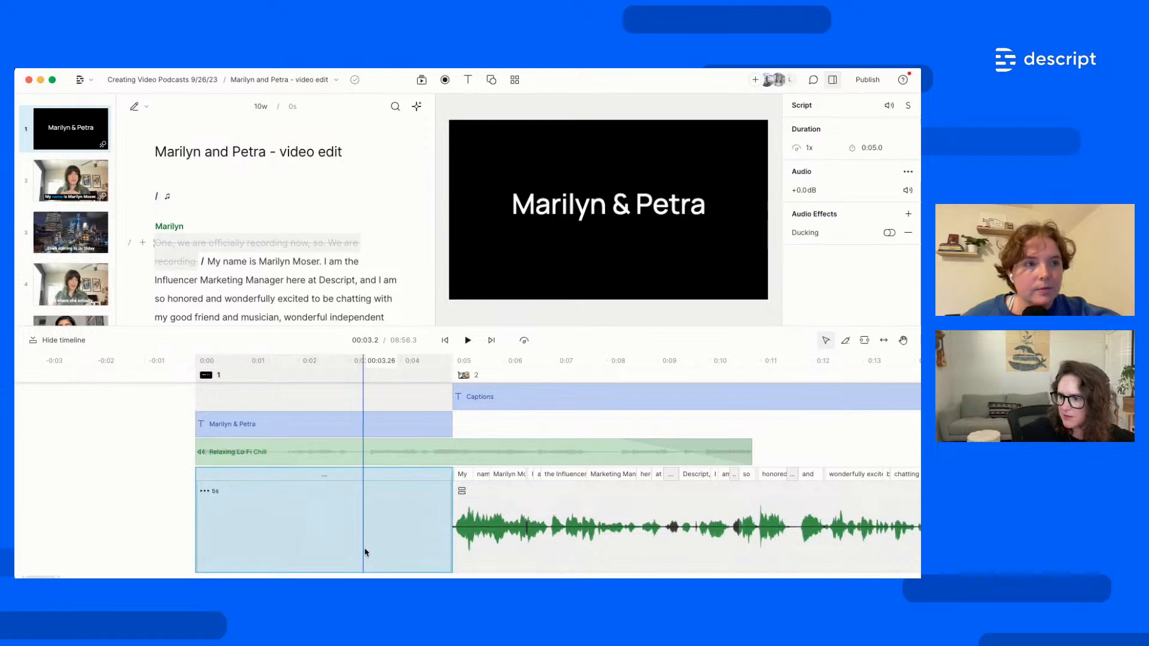
key(space)
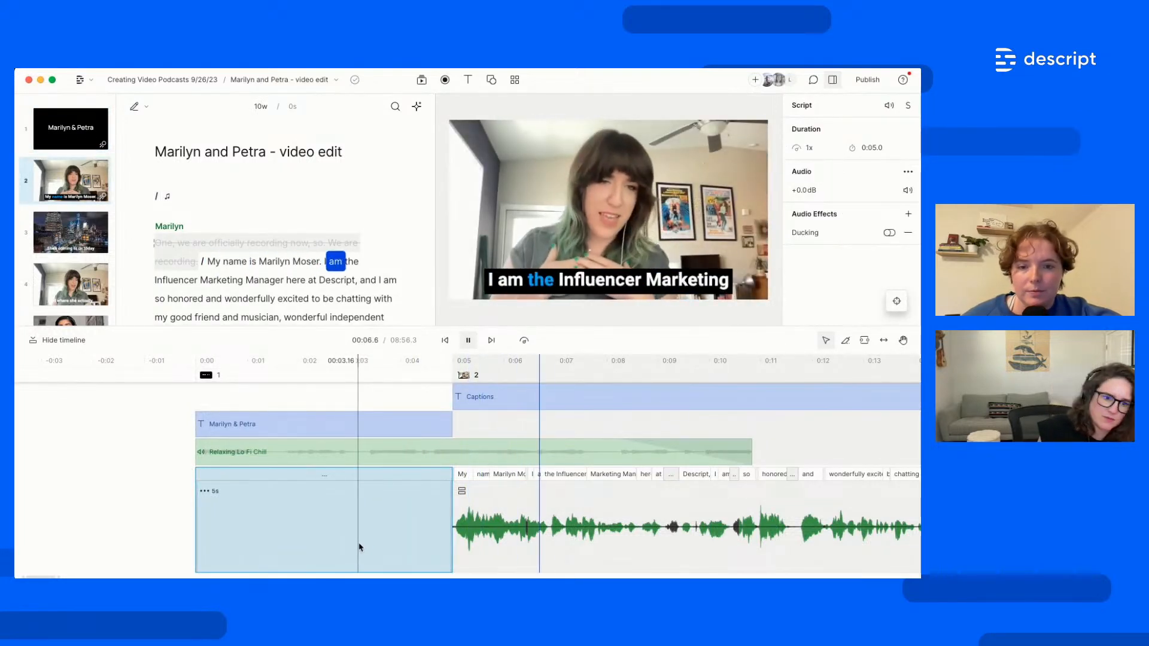
key(space)
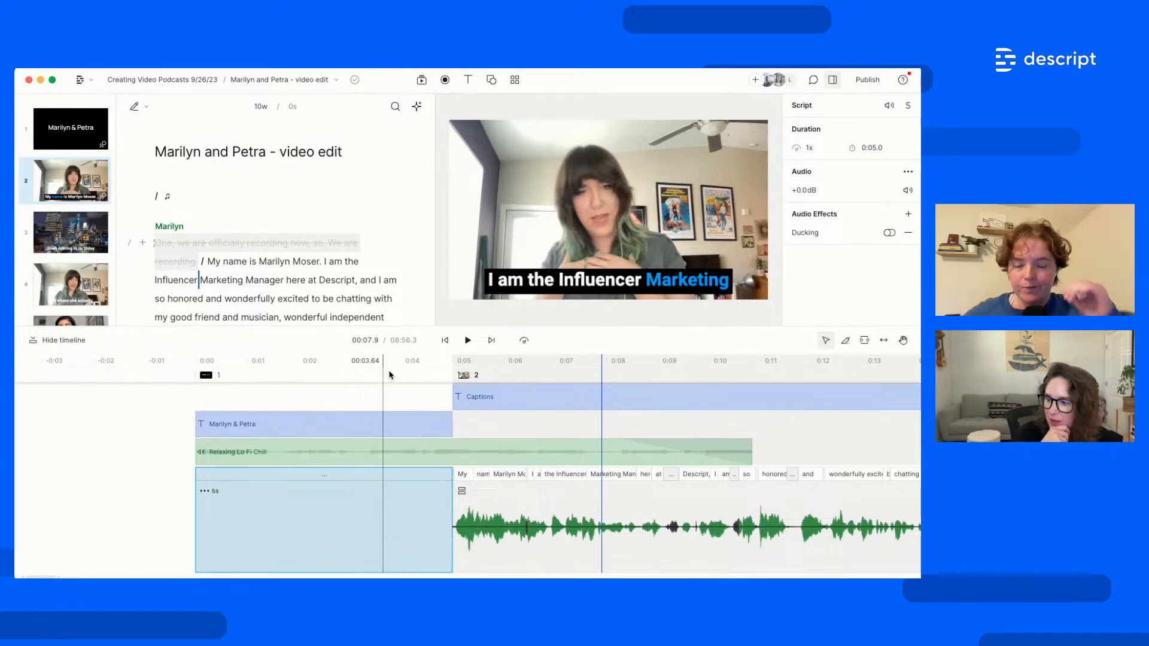
Select the Marilyn & Petra title clip and look through its text settings
click(440, 424)
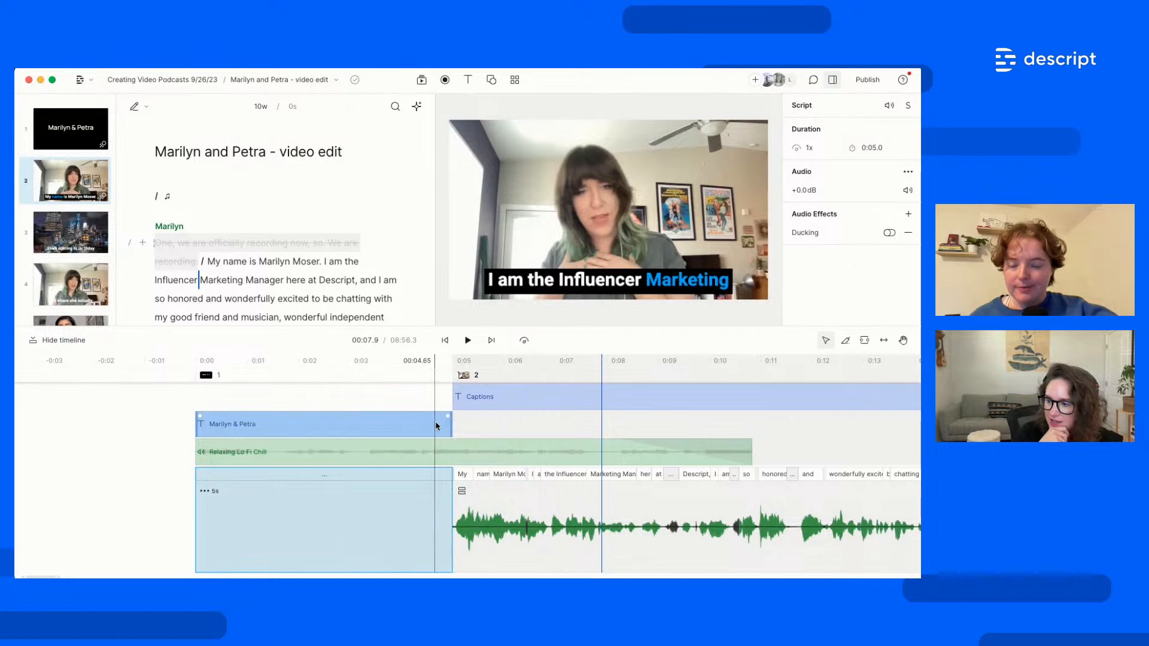
click(448, 421)
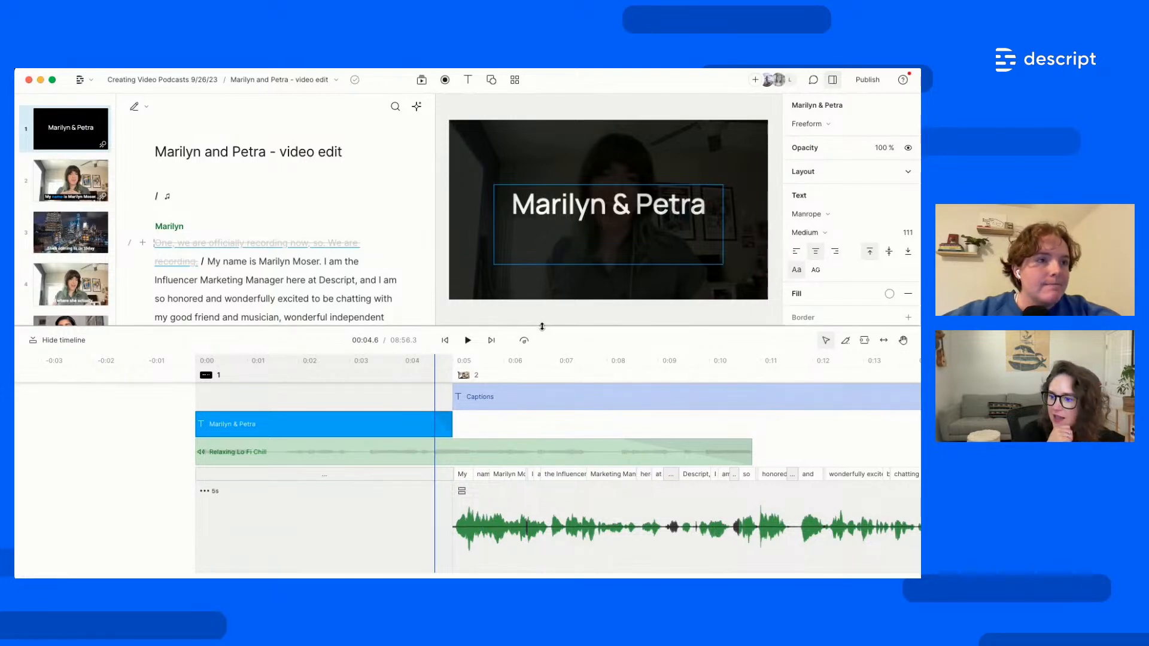
drag(543, 326, 543, 395)
scroll(327, 366, down, 12)
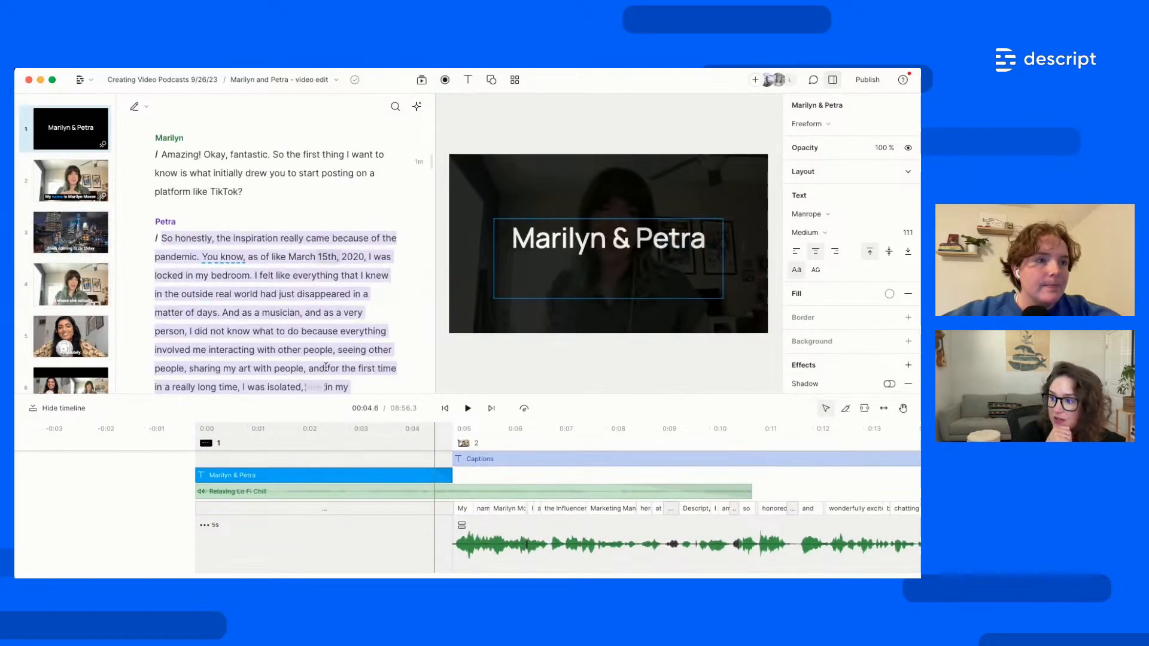
scroll(327, 366, down, 20)
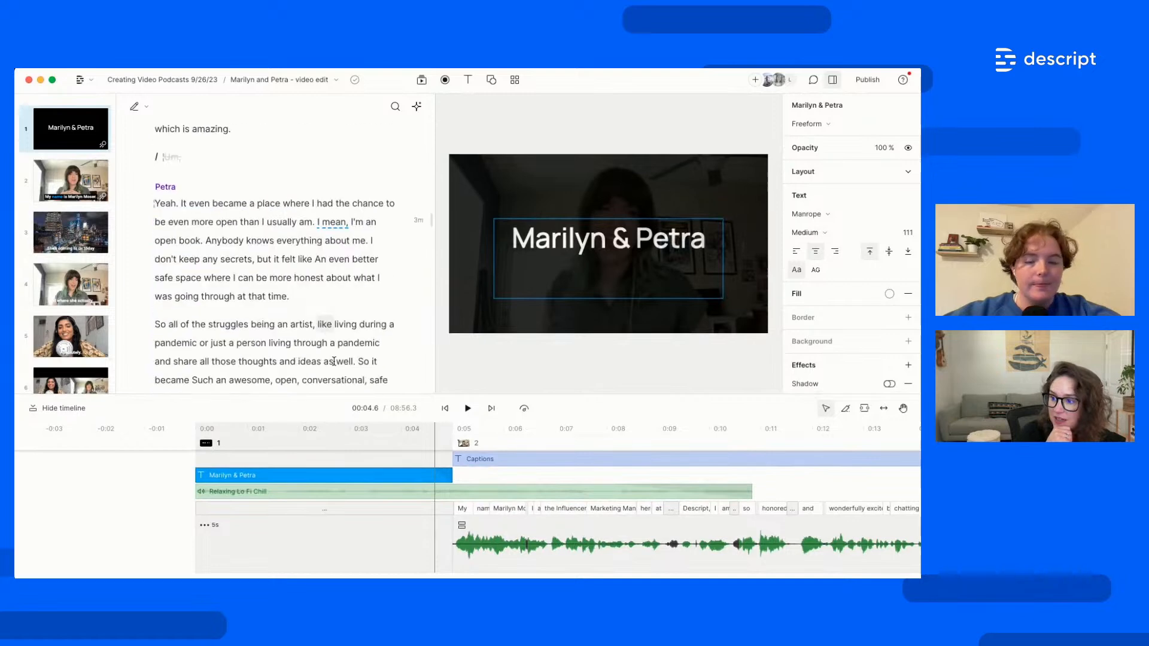
Copy the title scene's layout and paste it into a new scene 26 after Petra's 'Bye!'
click(344, 549)
right_click(67, 146)
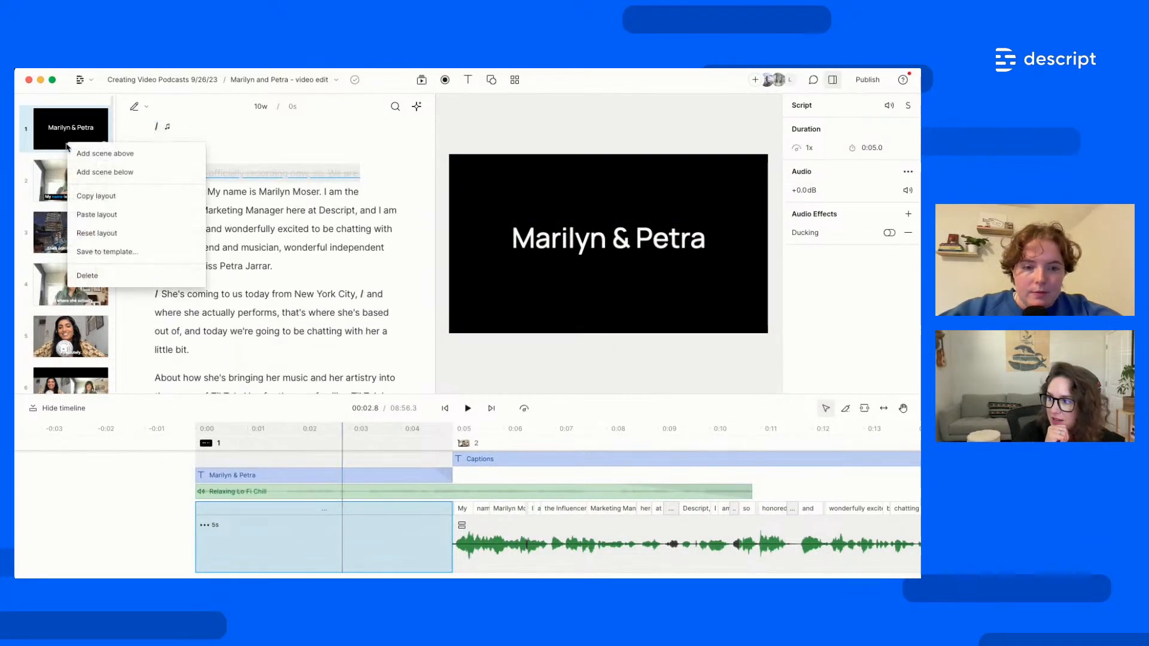
click(108, 196)
scroll(93, 368, down, 10)
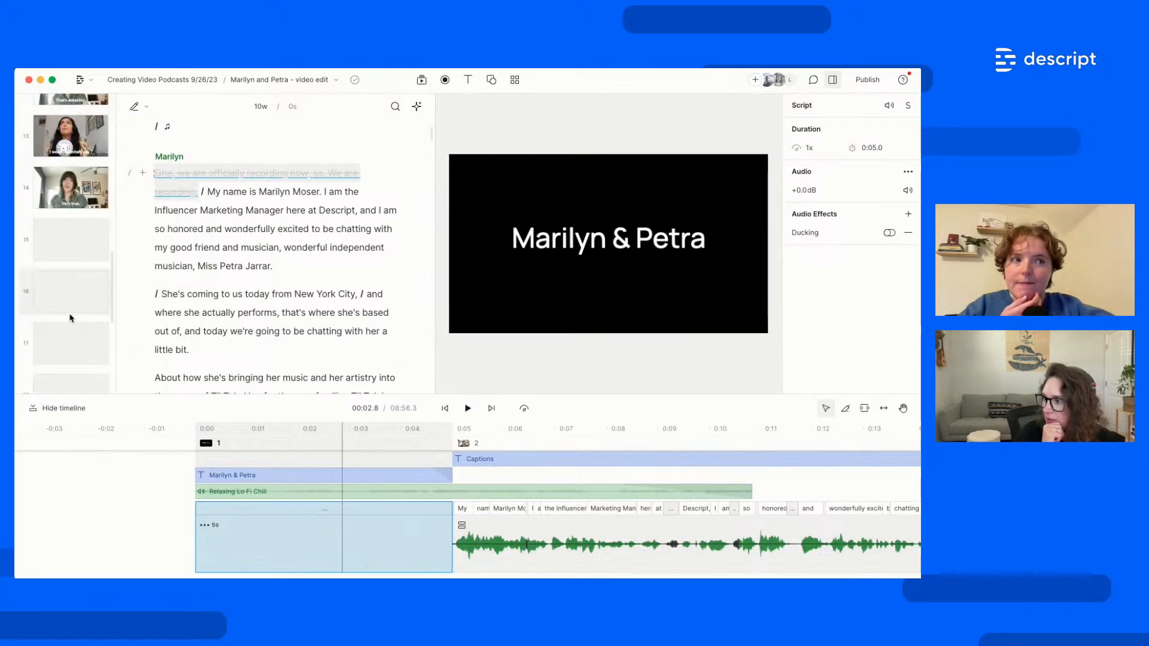
click(93, 368)
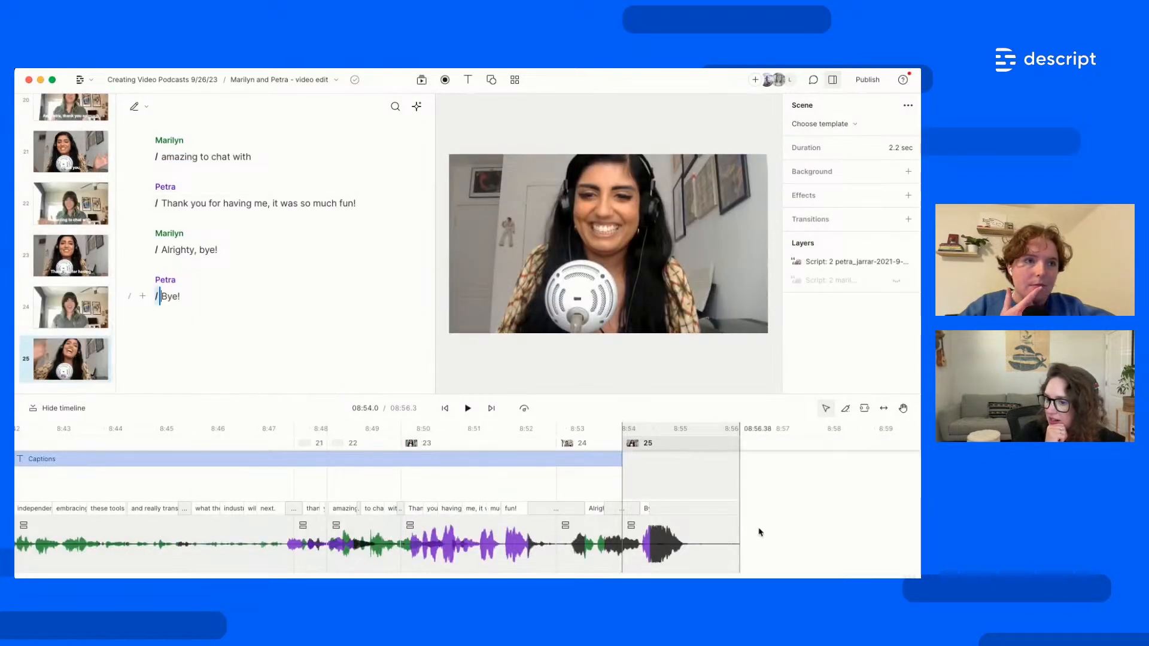
click(222, 300)
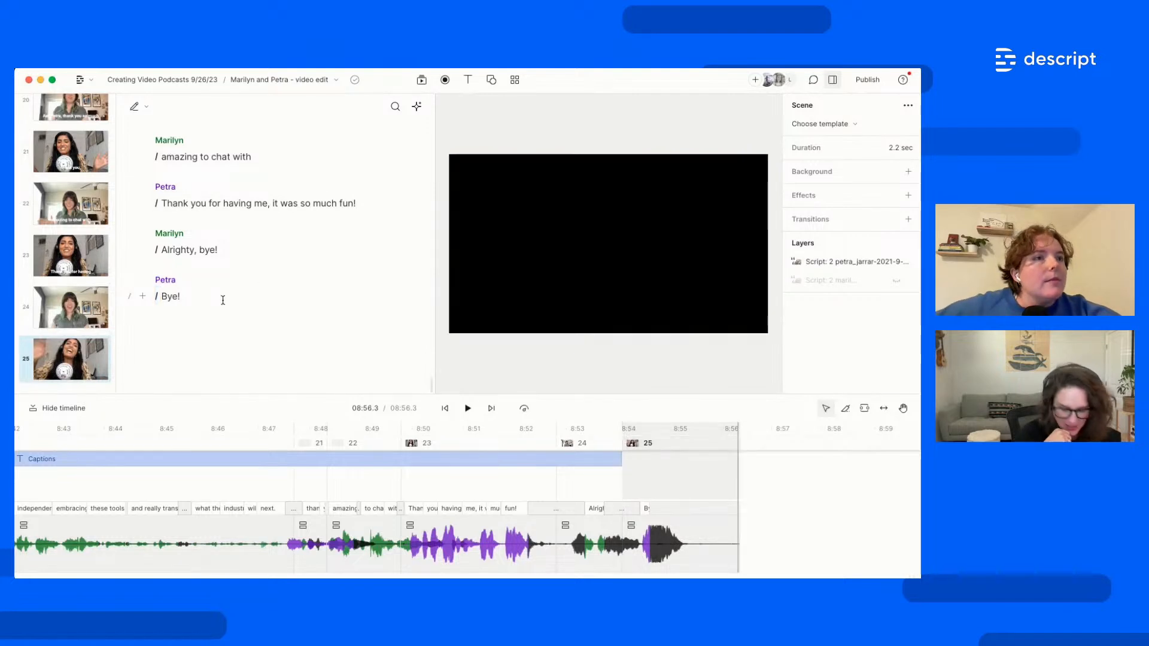
key(slash)
right_click(75, 354)
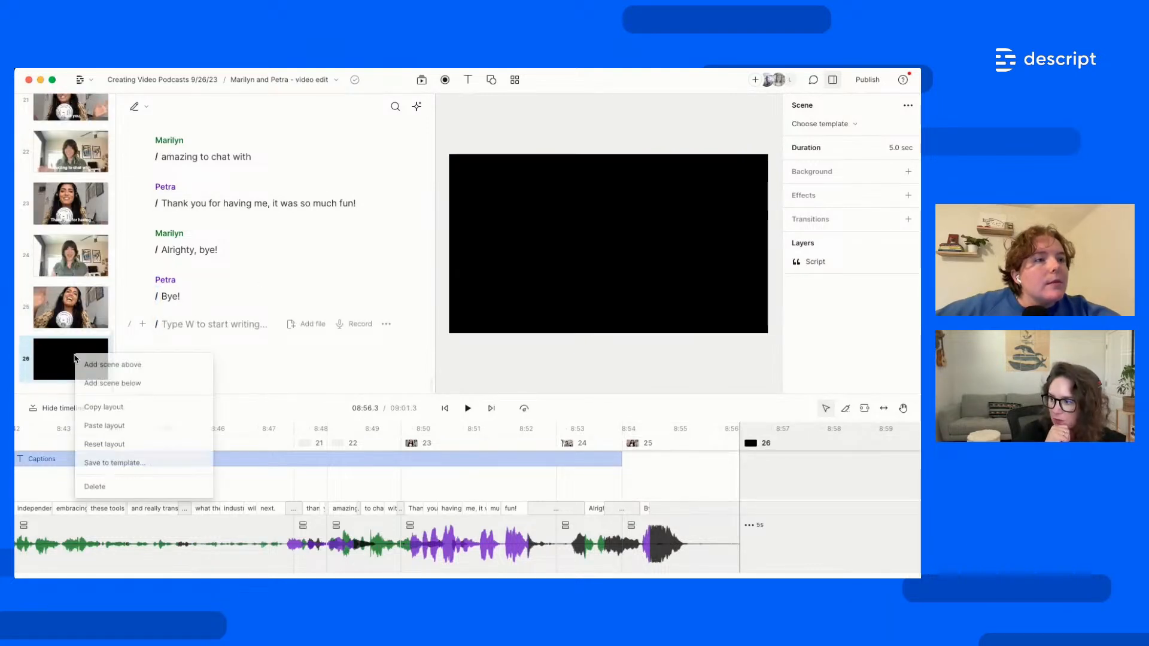
click(94, 426)
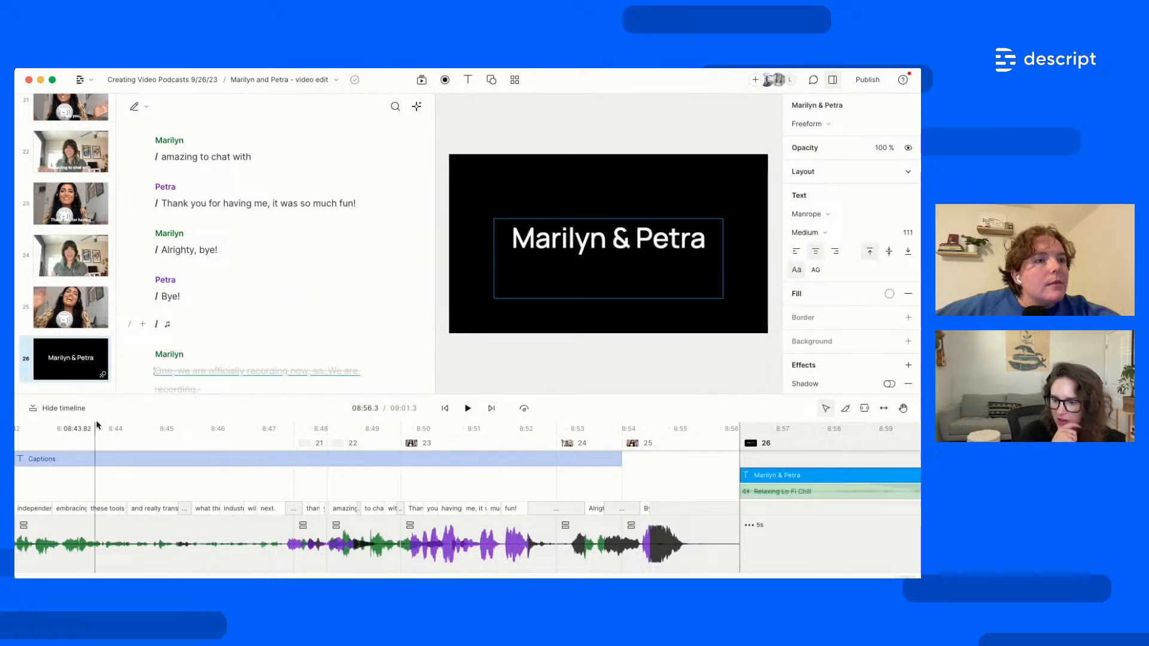
Play the ending from 'Alrighty, bye!' through the closing title card and select scene 26
click(591, 558)
key(space)
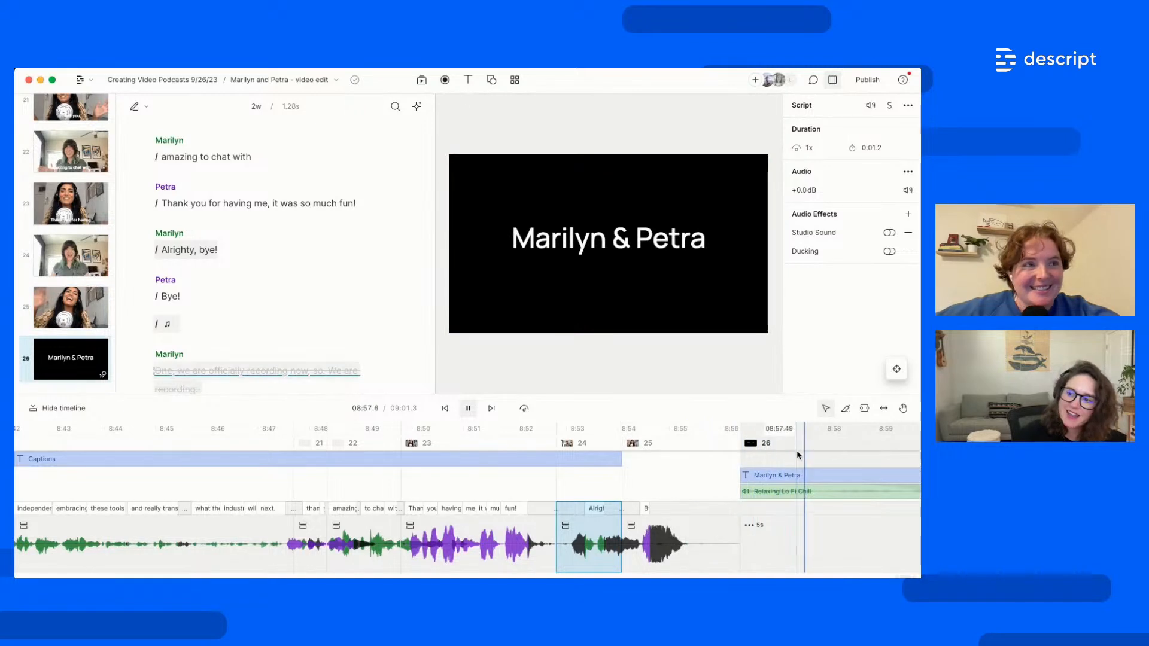
key(space)
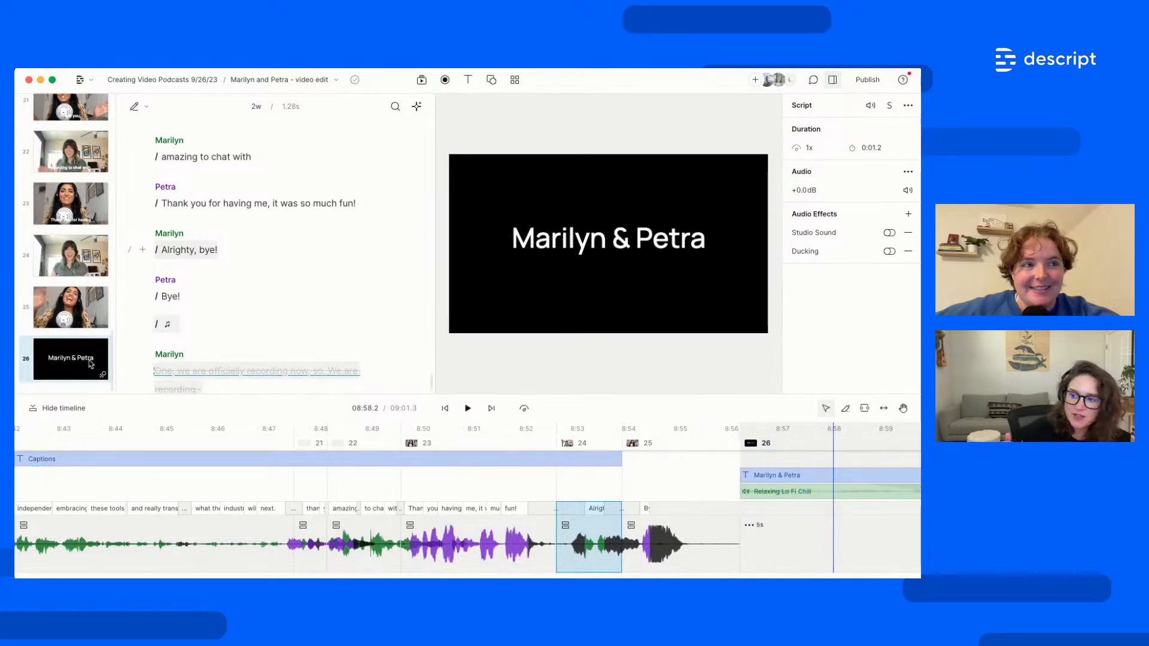
click(90, 363)
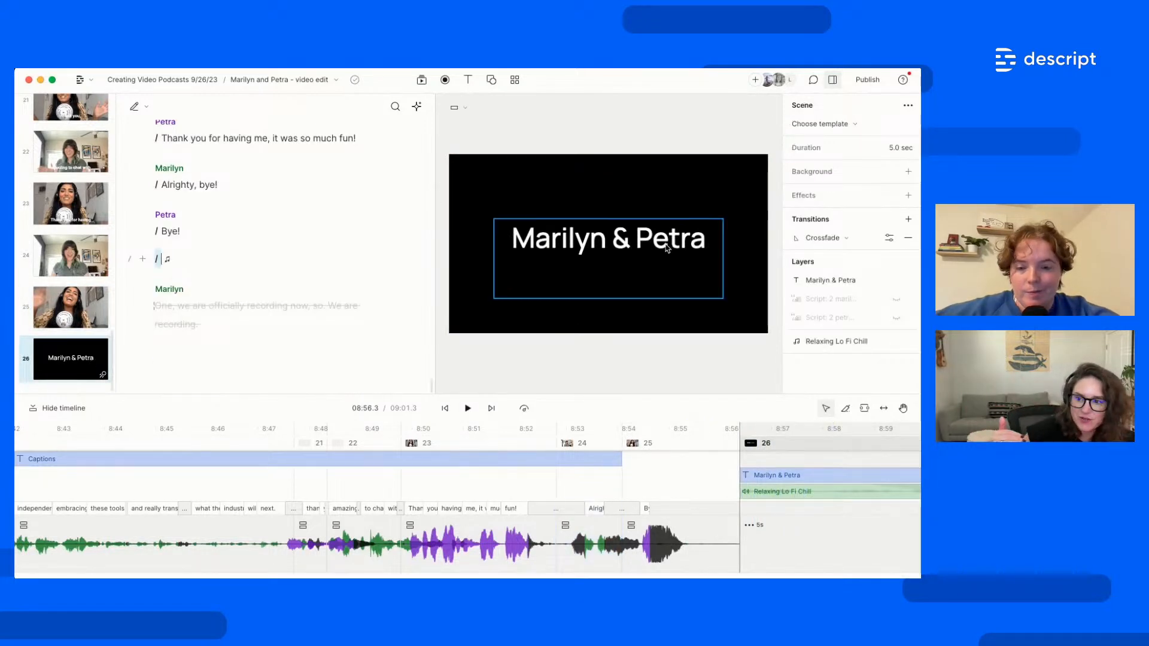
Replace the title scene's Crossfade entrance with a Cross-zoom transition
click(908, 238)
click(908, 219)
mouse_move(824, 246)
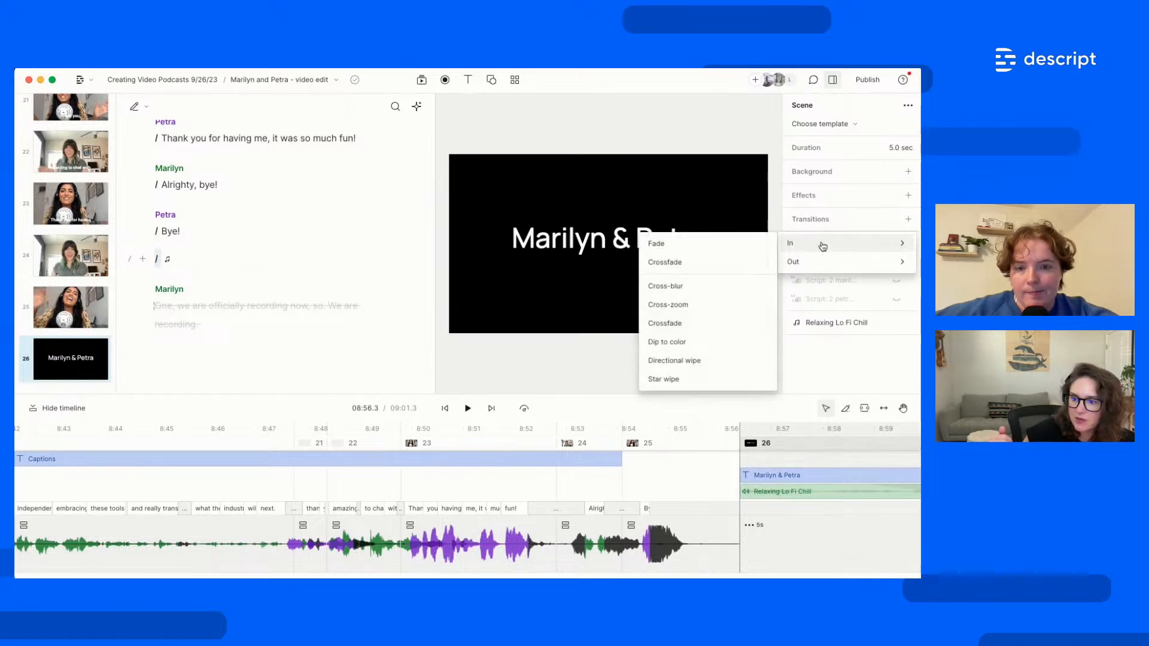
click(718, 306)
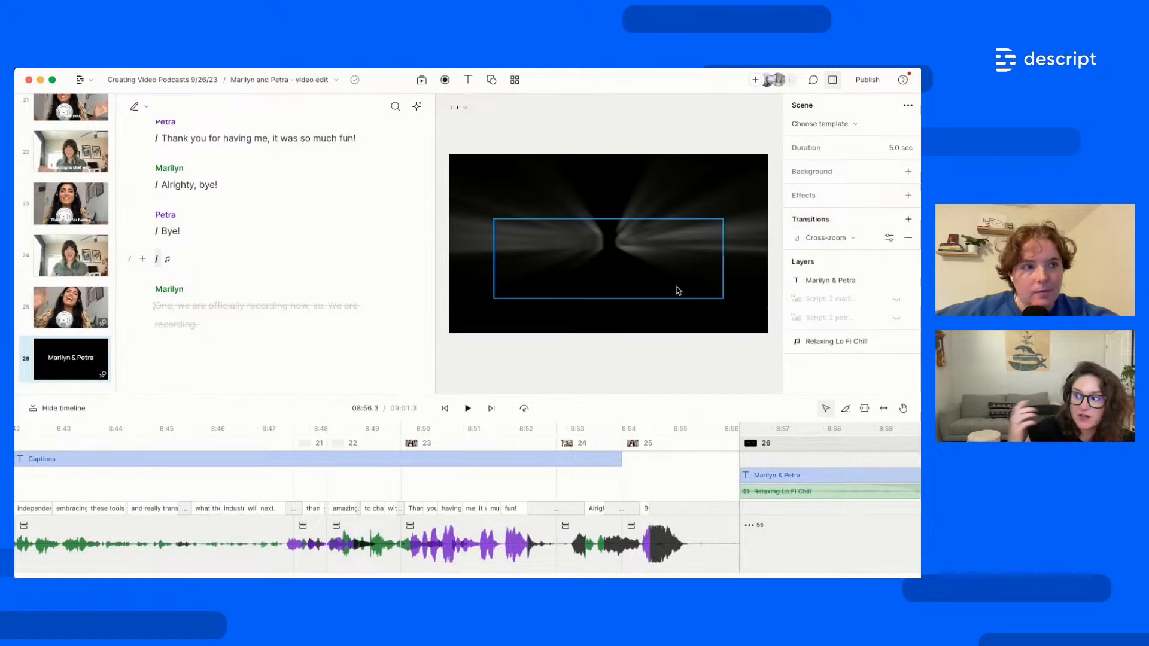
Play from scene 25 to preview the Cross-zoom into the 'Marilyn & Petra' title card
click(682, 549)
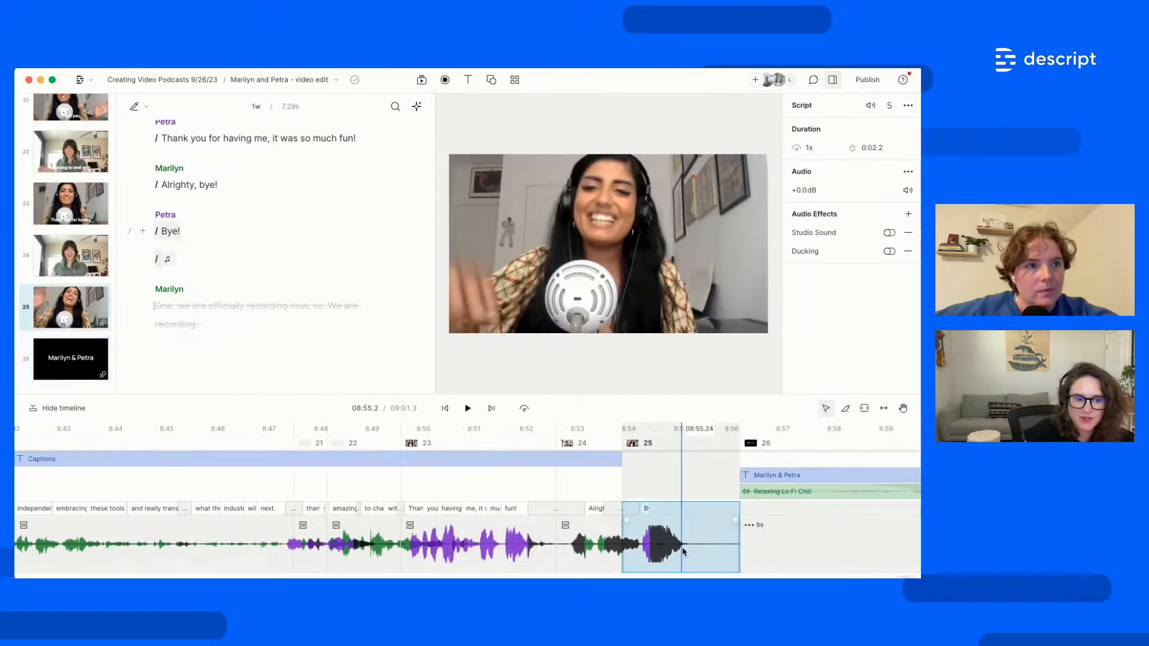
key(space)
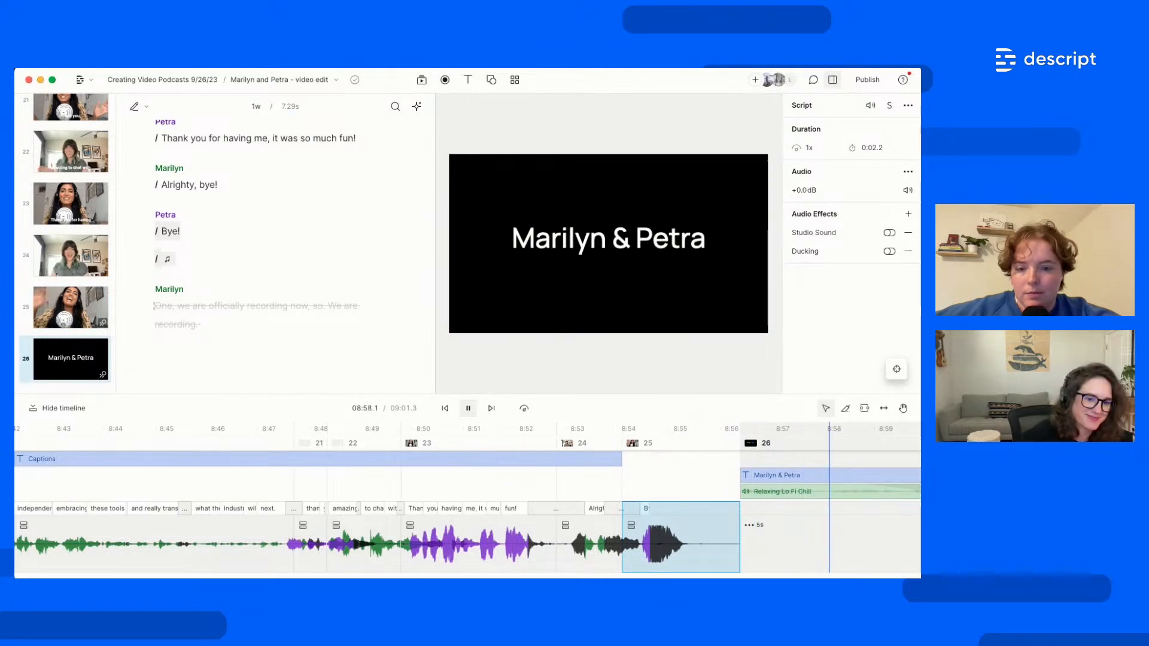
key(space)
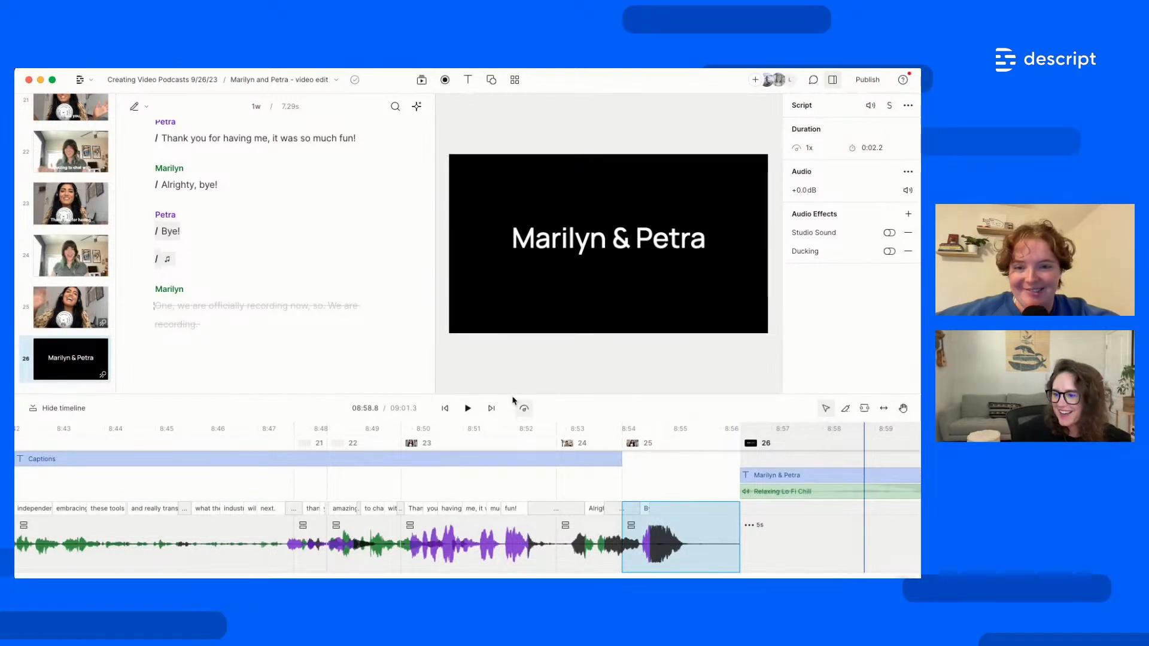
Enlarge and zoom the timeline, then scroll the script up to Marilyn's introduction
drag(512, 395, 512, 427)
scroll(175, 292, up, 5)
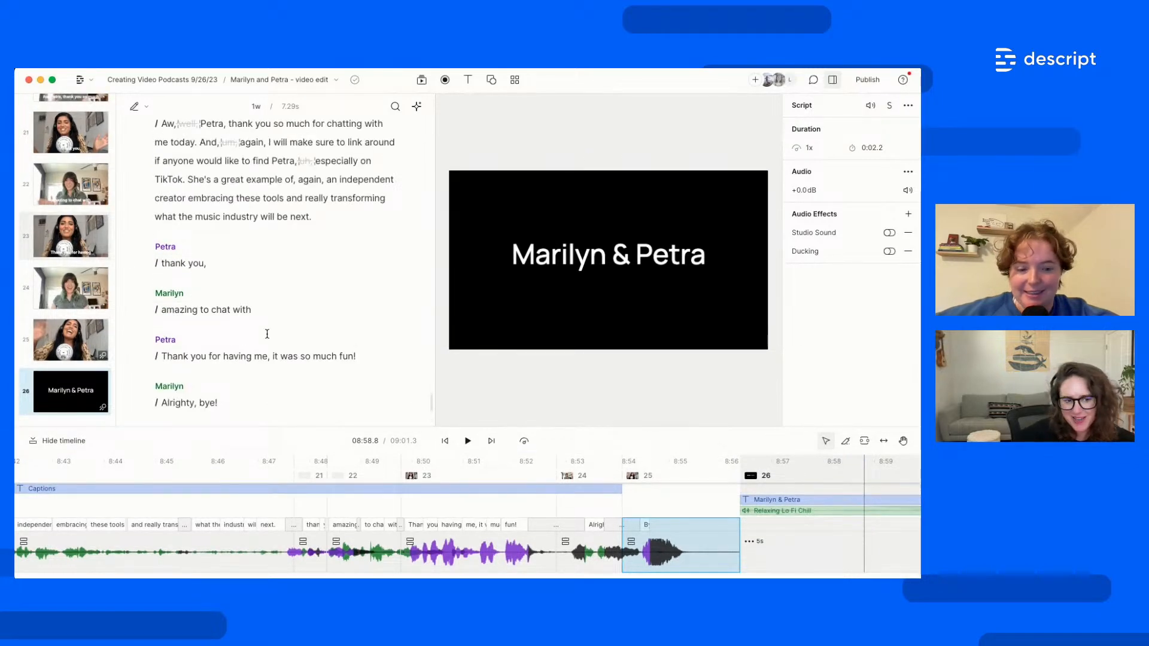
scroll(267, 333, up, 3)
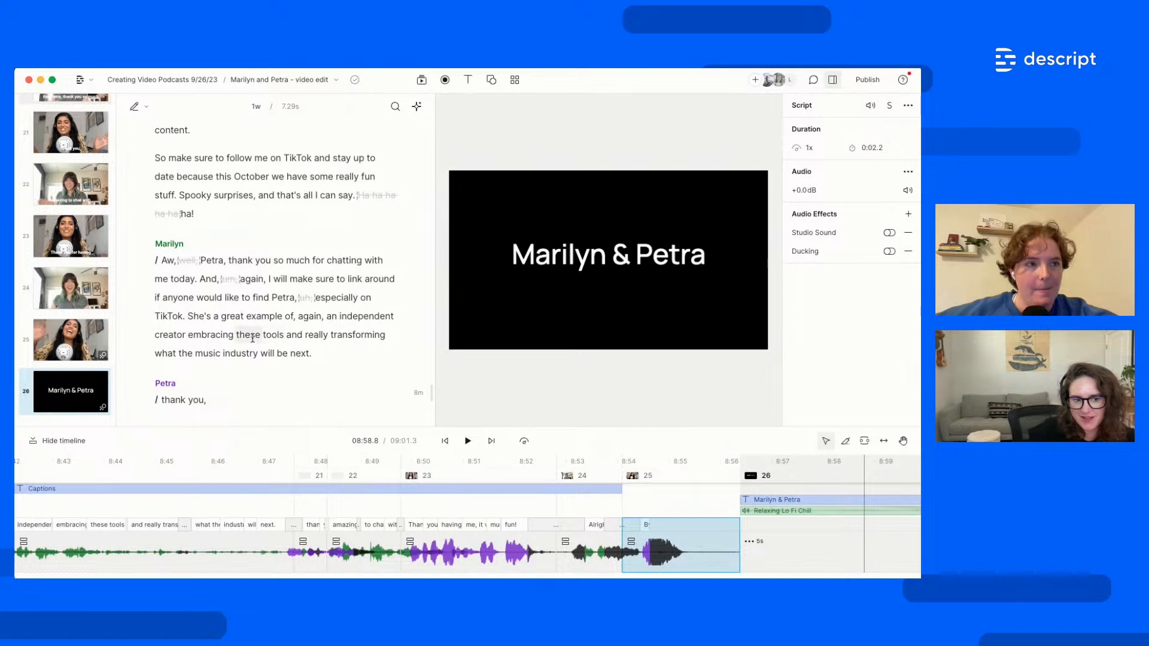
key(super+equal)
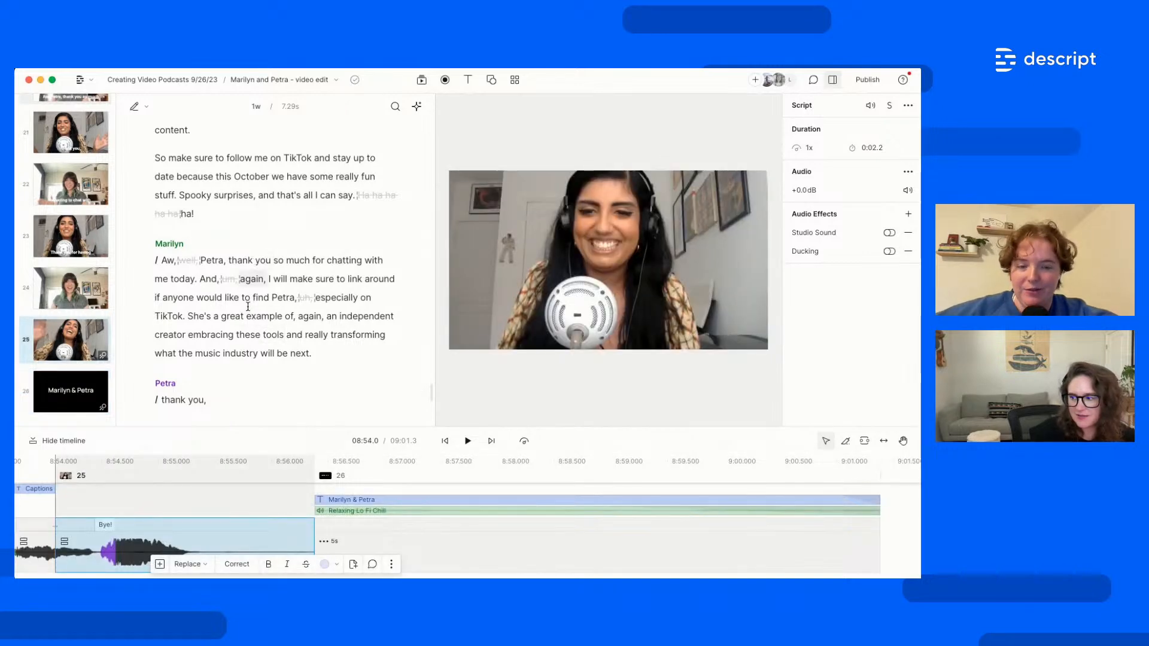
scroll(248, 356, up, 5)
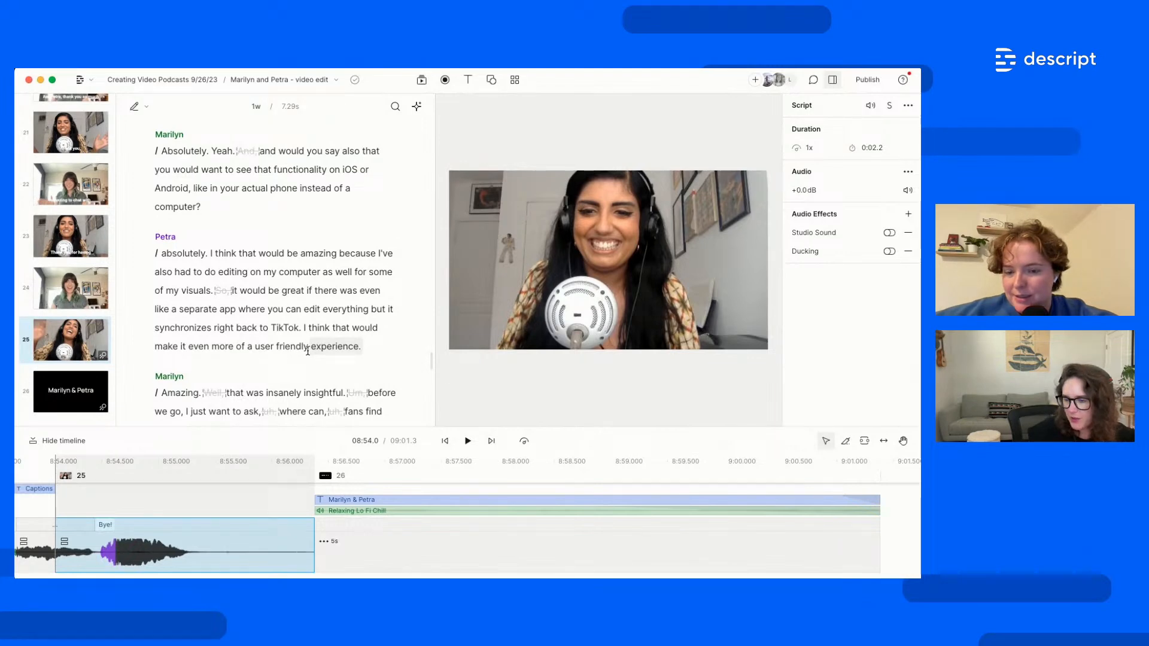
scroll(307, 352, up, 20)
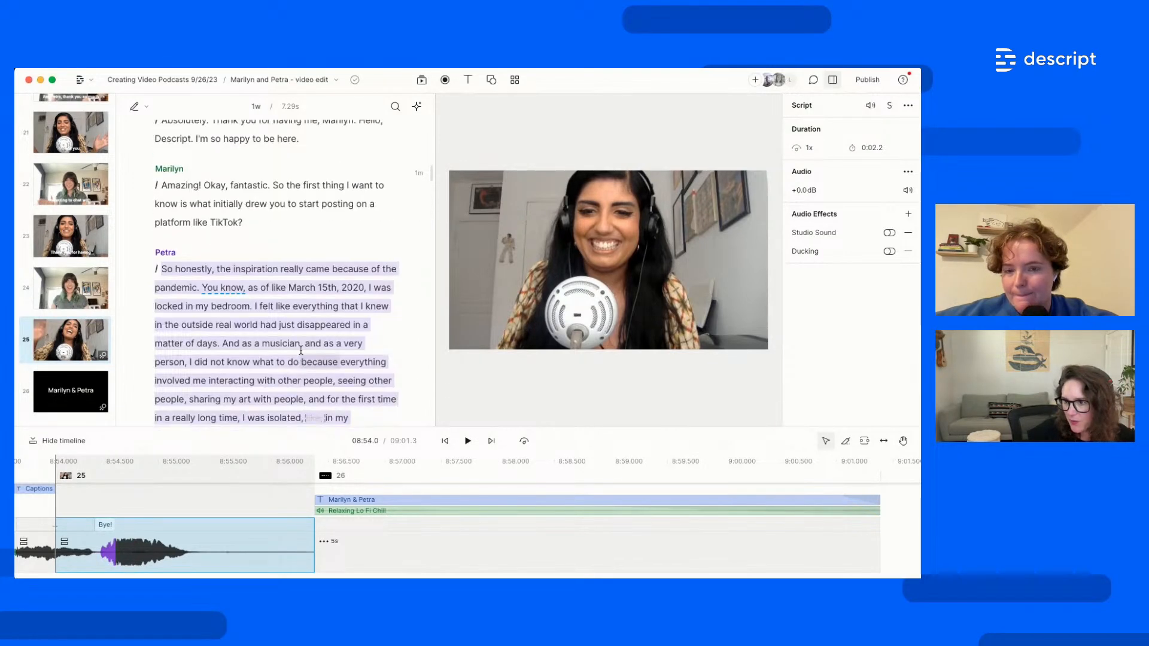
scroll(301, 351, up, 15)
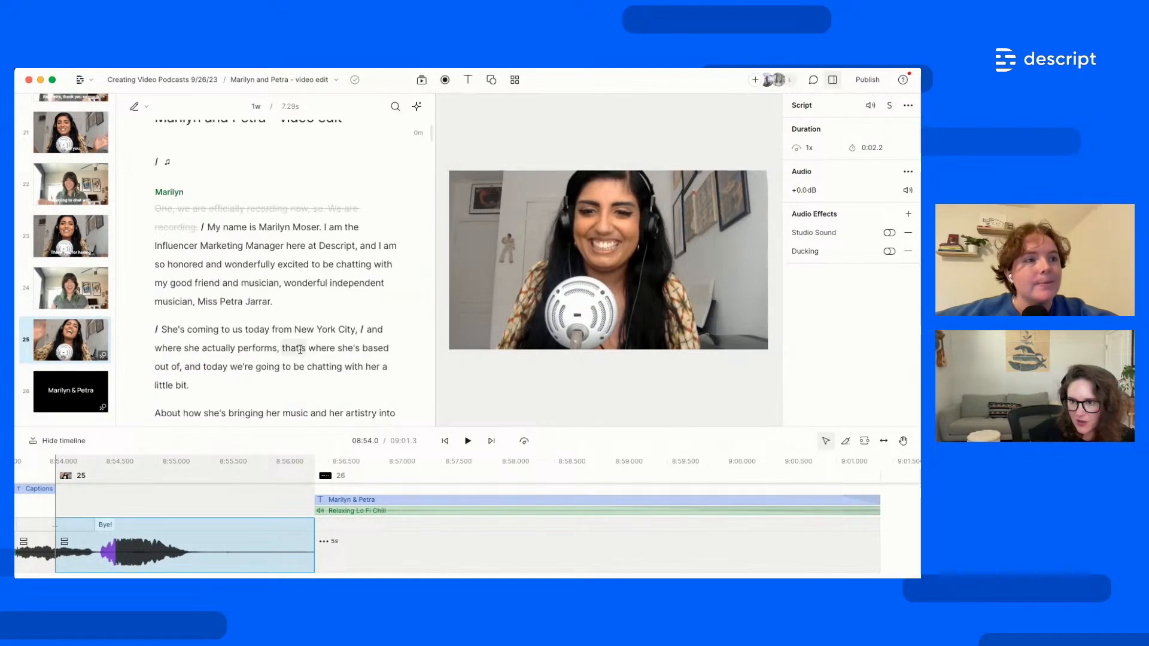
Open the Export settings under Publish, showing Max resolution and High quality
click(863, 89)
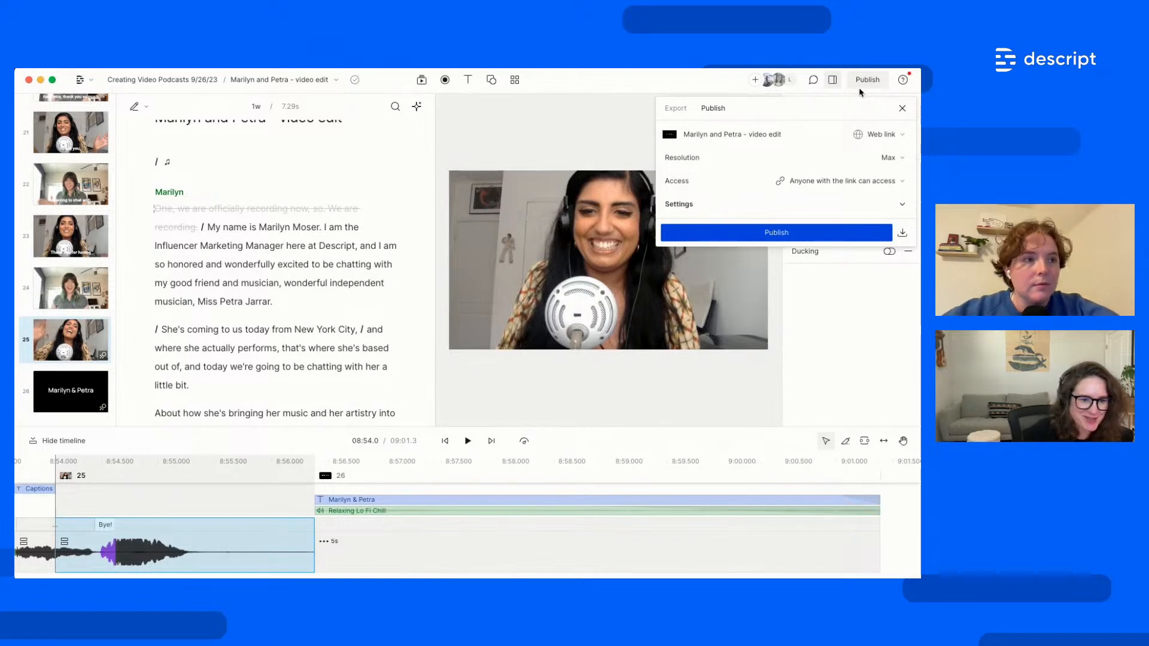
click(687, 111)
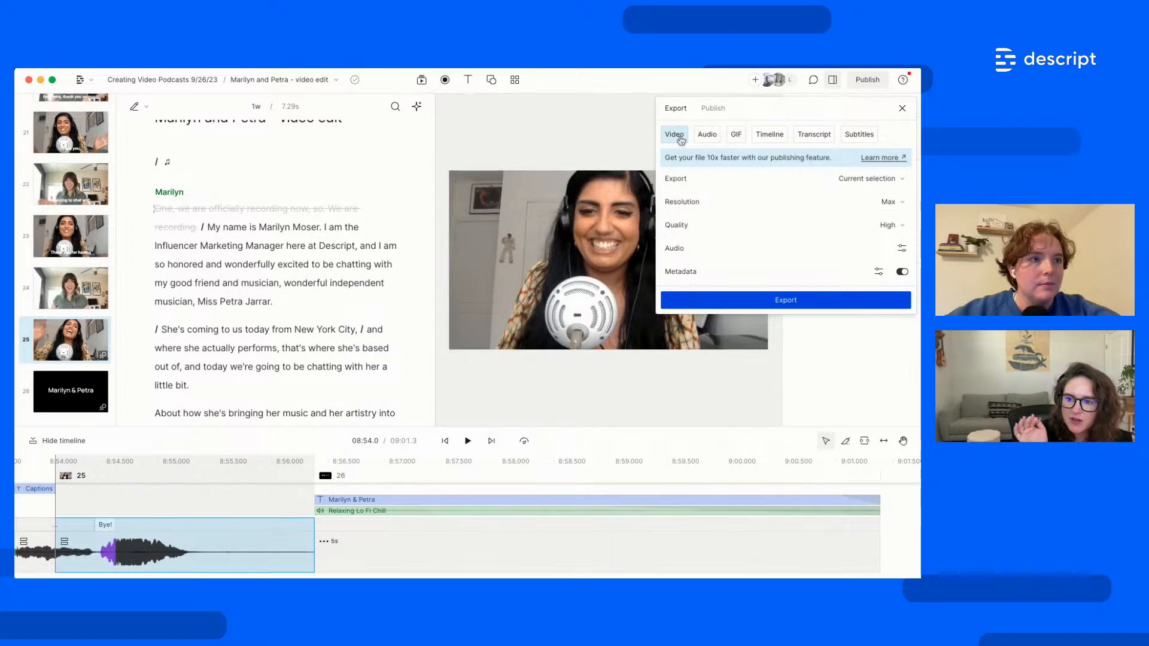
Change the video export range from the selection to Current composition
click(893, 180)
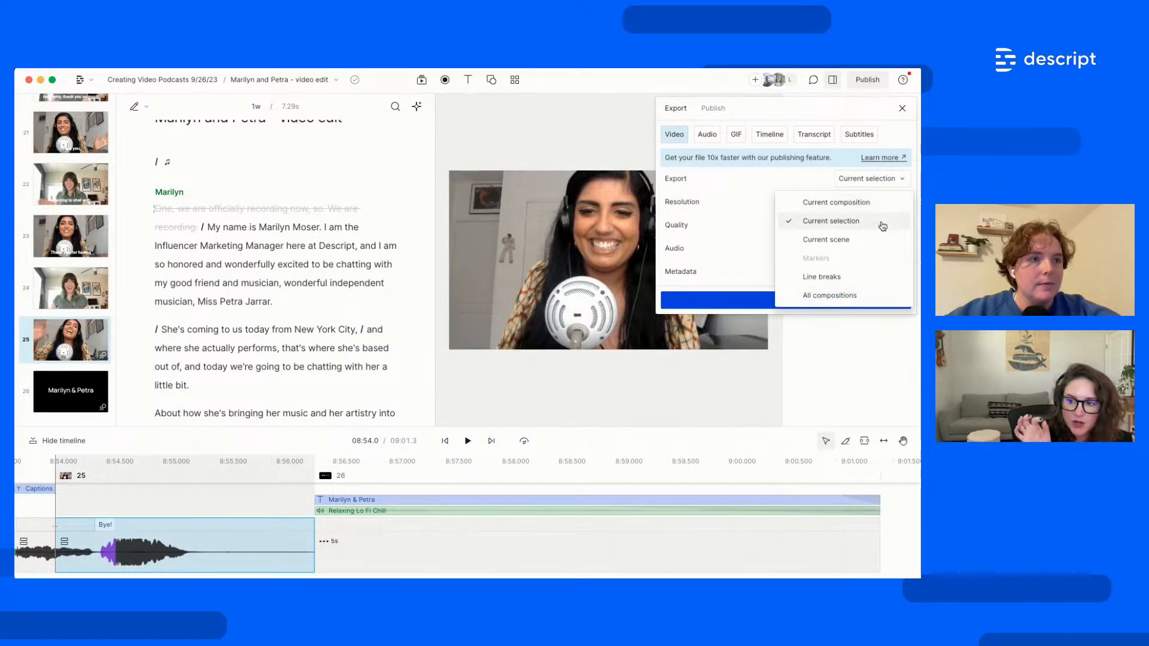
click(875, 205)
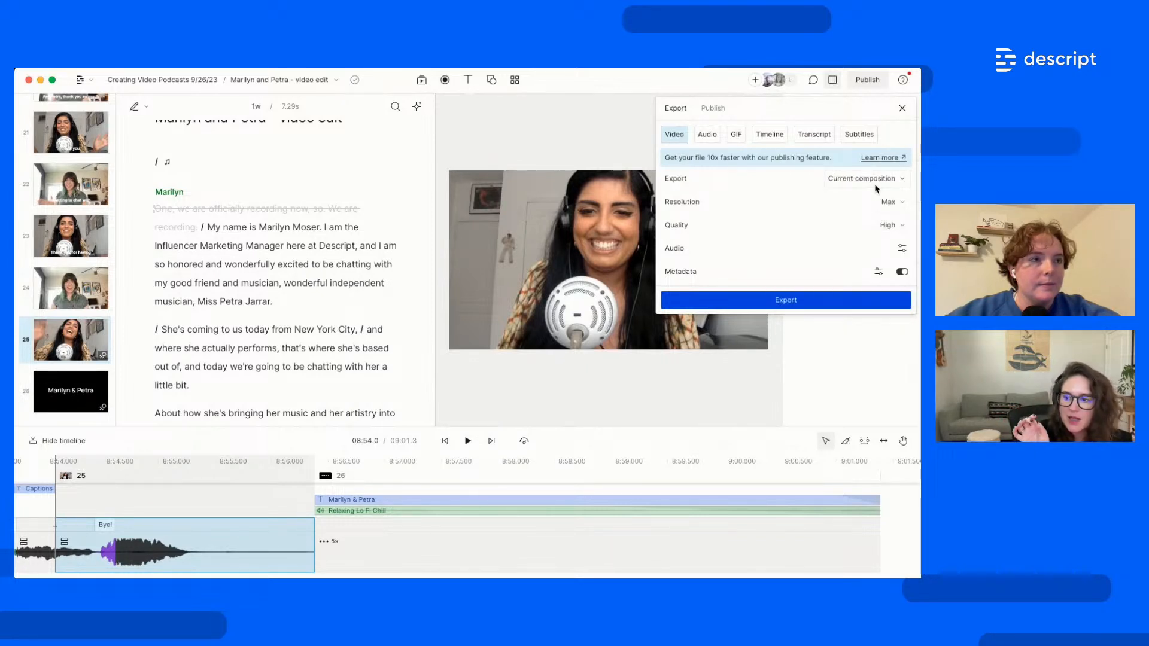
click(875, 183)
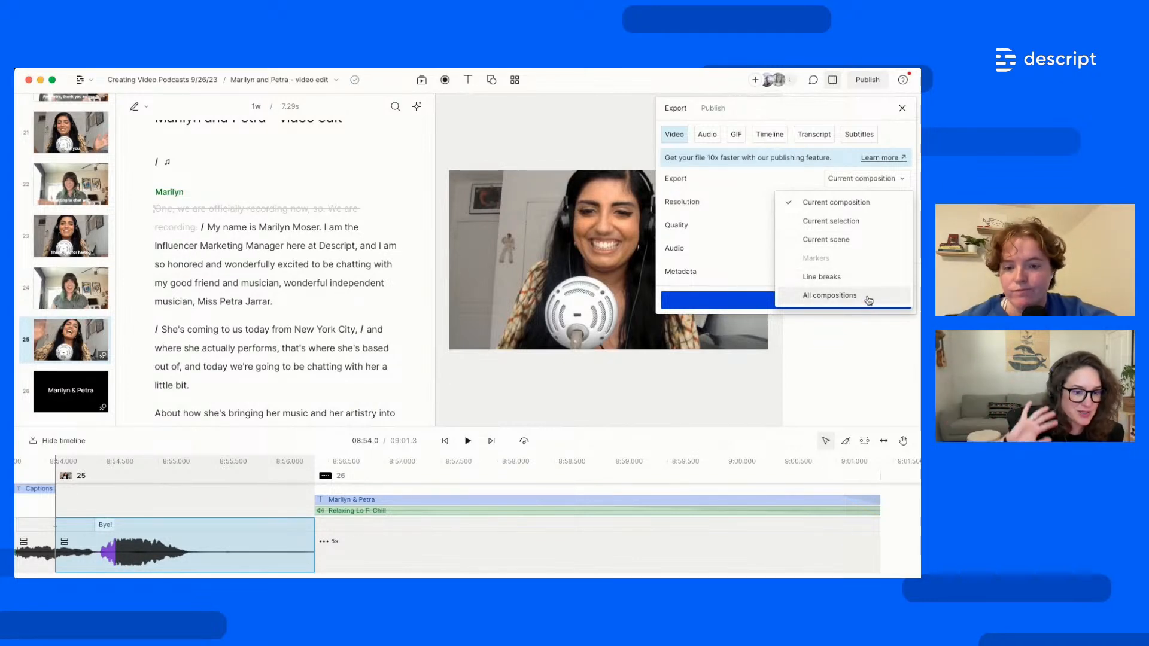
click(783, 189)
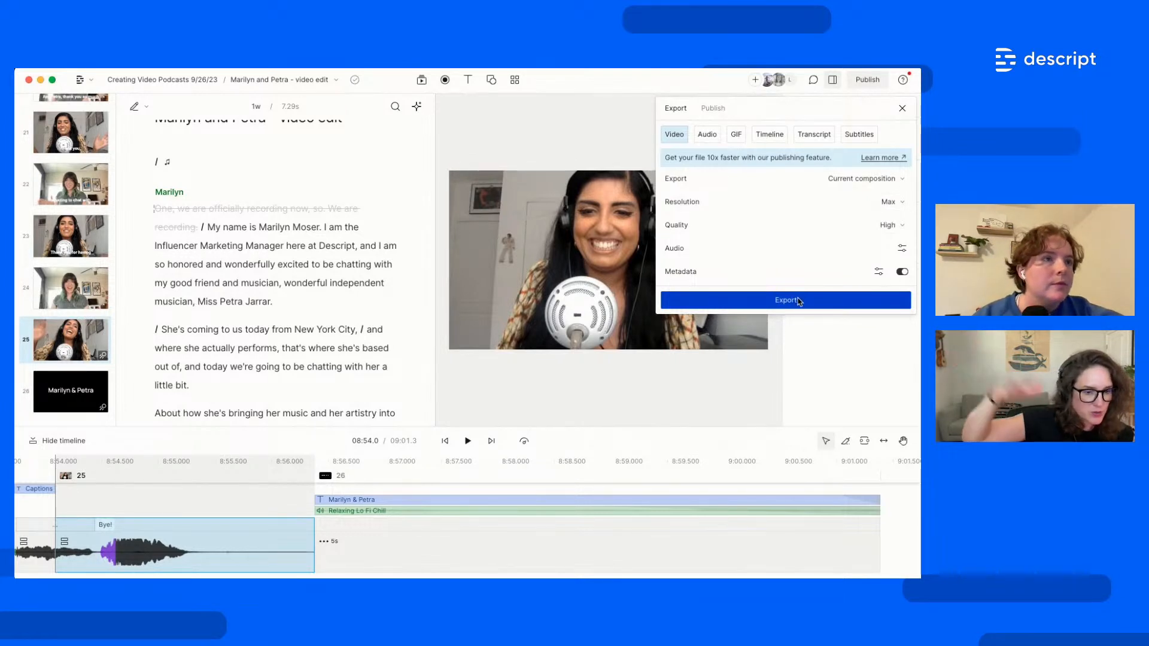
Browse the Audio (MP3), GIF and Timeline export options and their formats
click(715, 133)
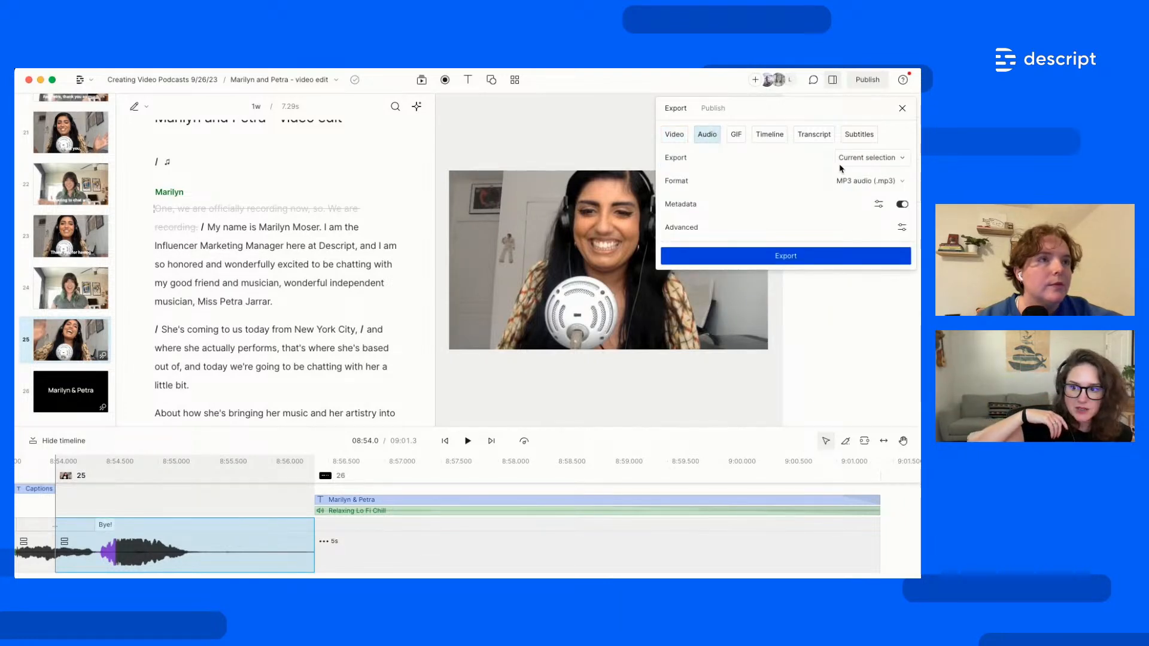
click(856, 180)
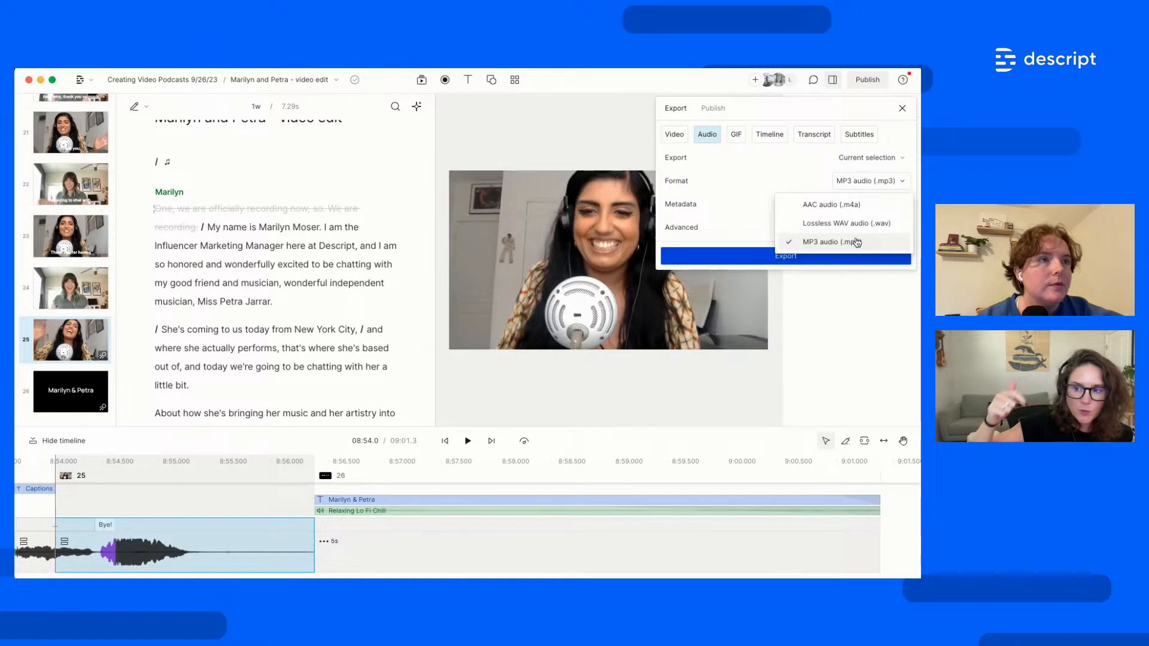
click(739, 140)
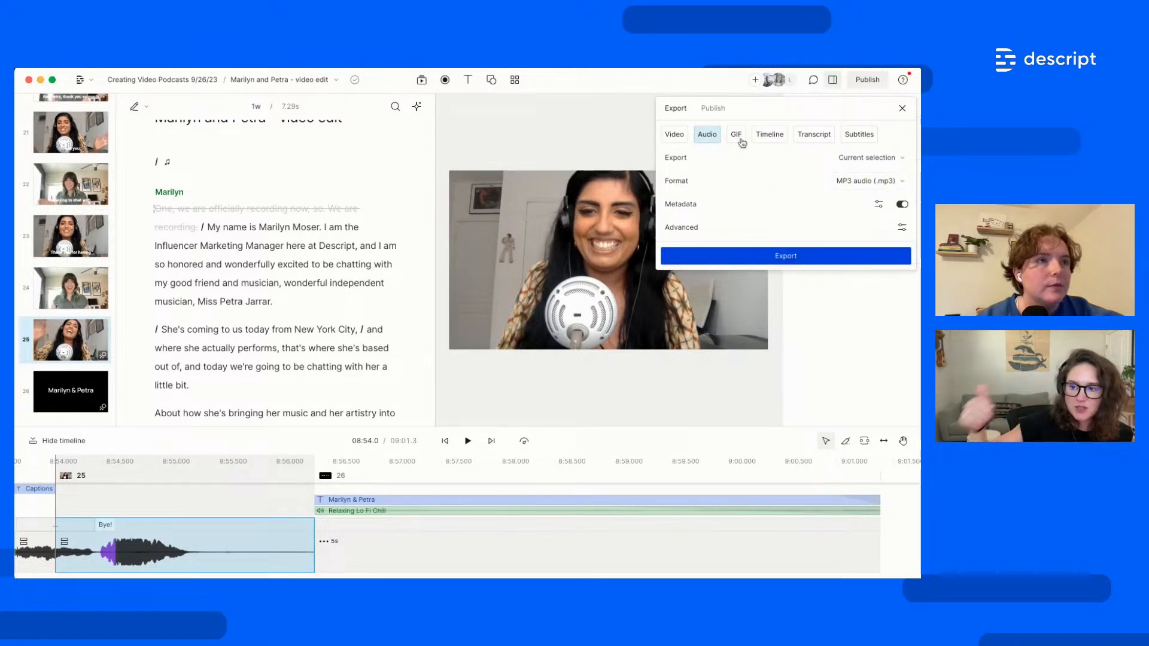
click(741, 141)
click(764, 137)
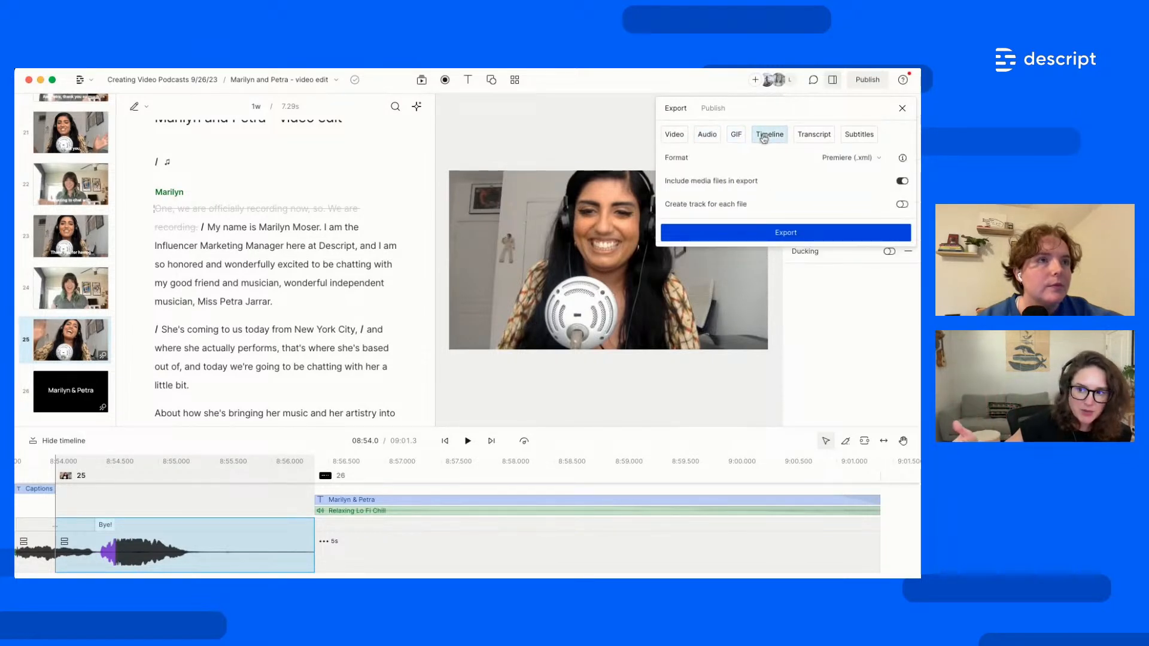
click(847, 158)
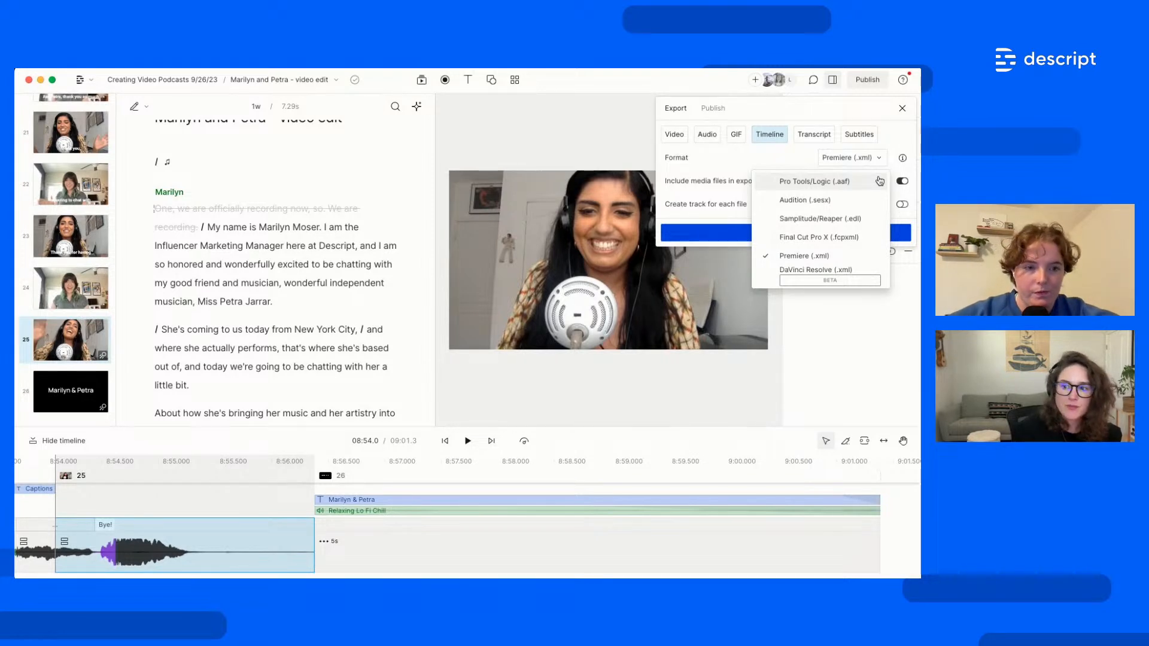
View the Transcript and Subtitles export options, then the web-link Publish settings
click(815, 135)
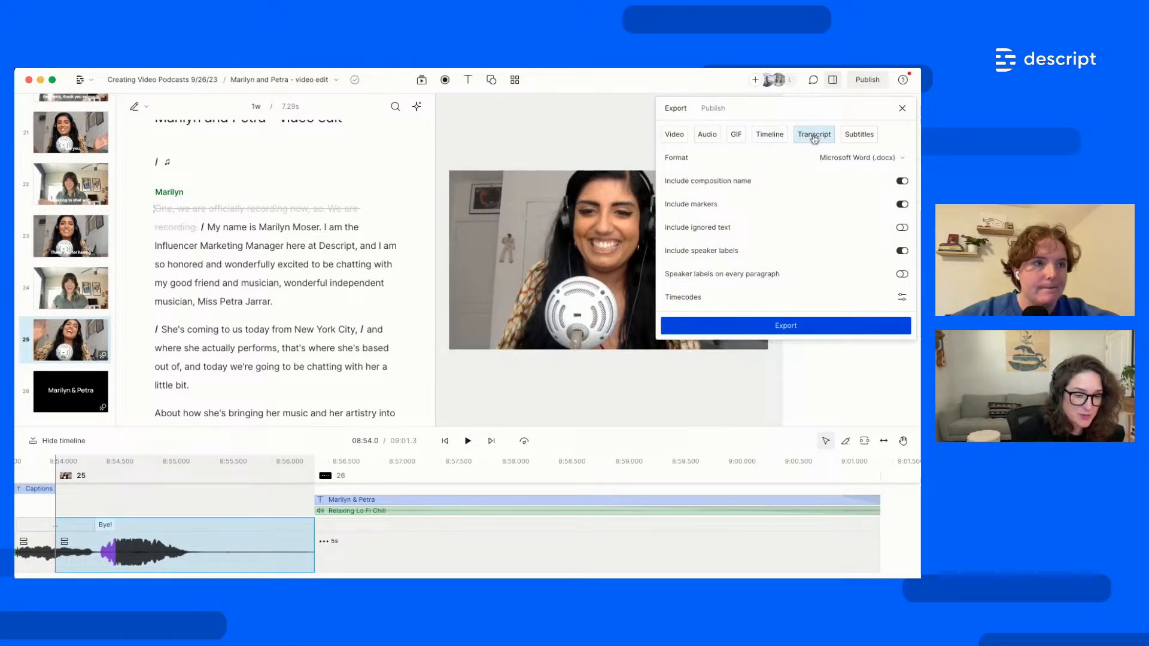
click(859, 136)
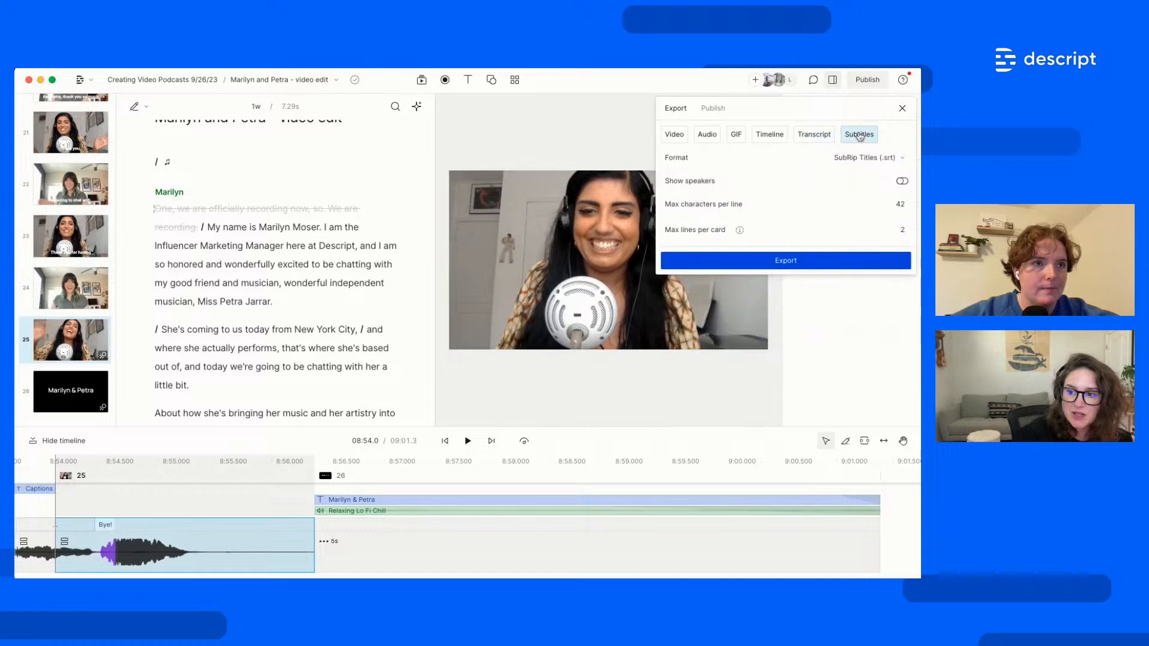
click(713, 109)
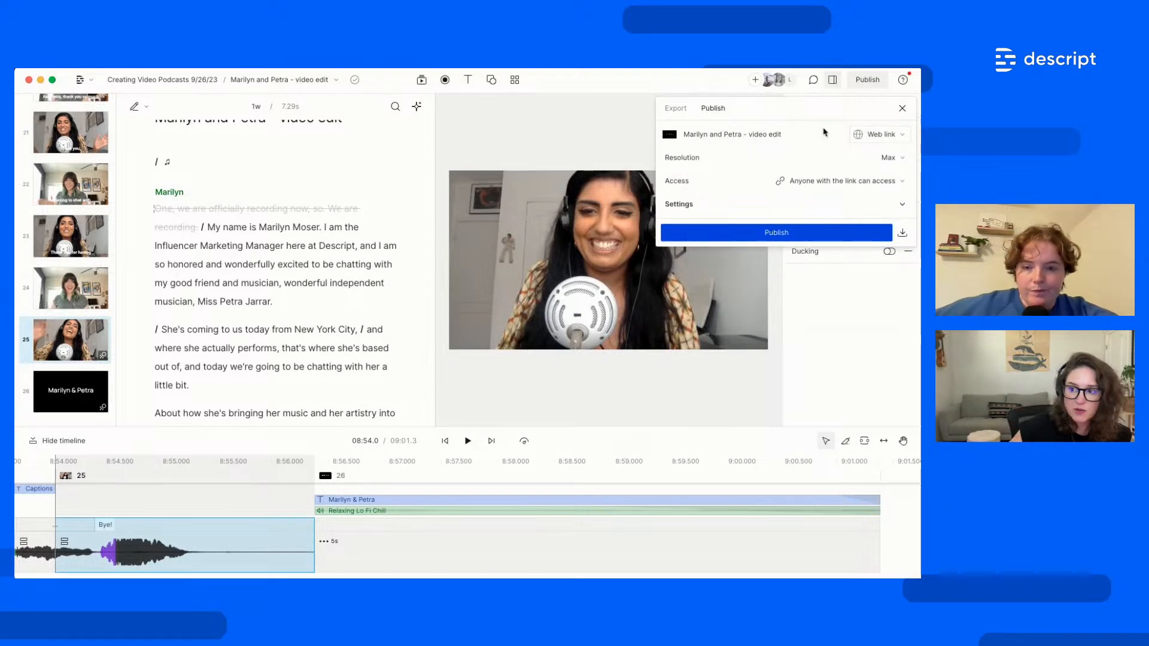
Keep Web link as the destination, close the panel and open the Petra - select 1 composition
click(883, 138)
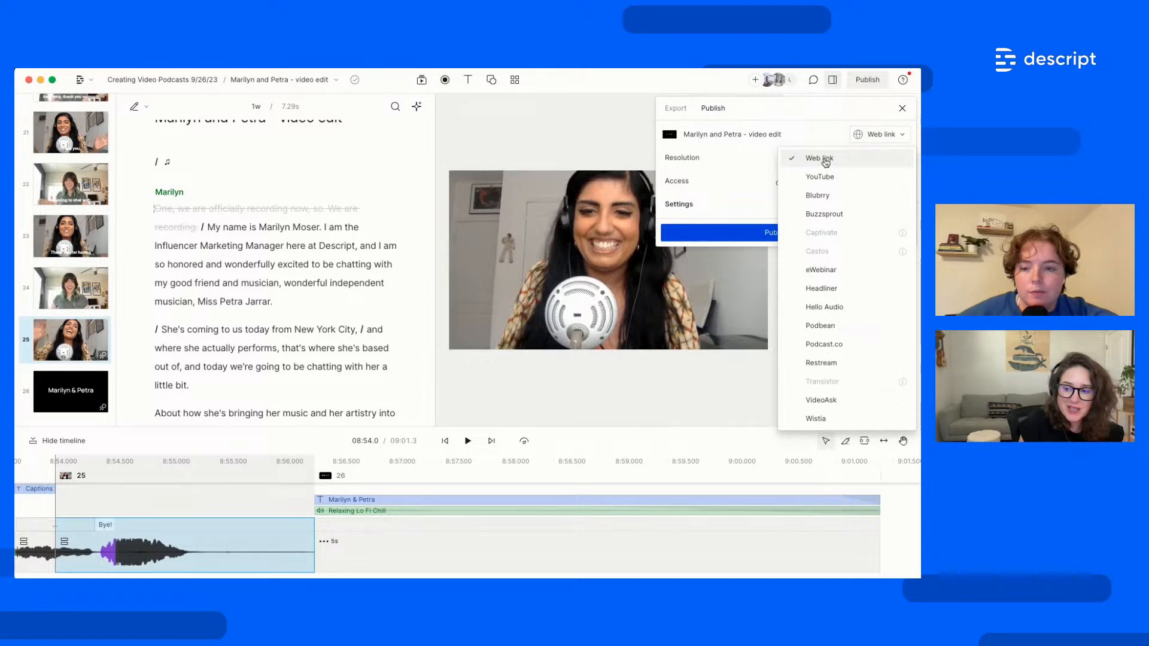
click(816, 143)
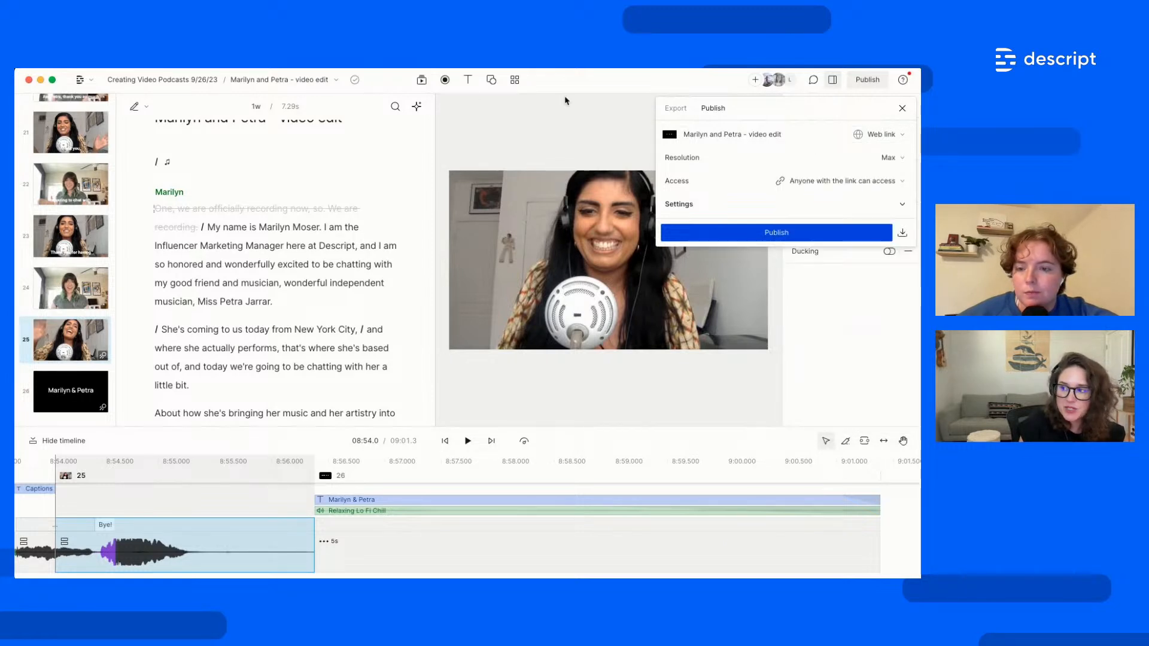
click(291, 84)
click(281, 81)
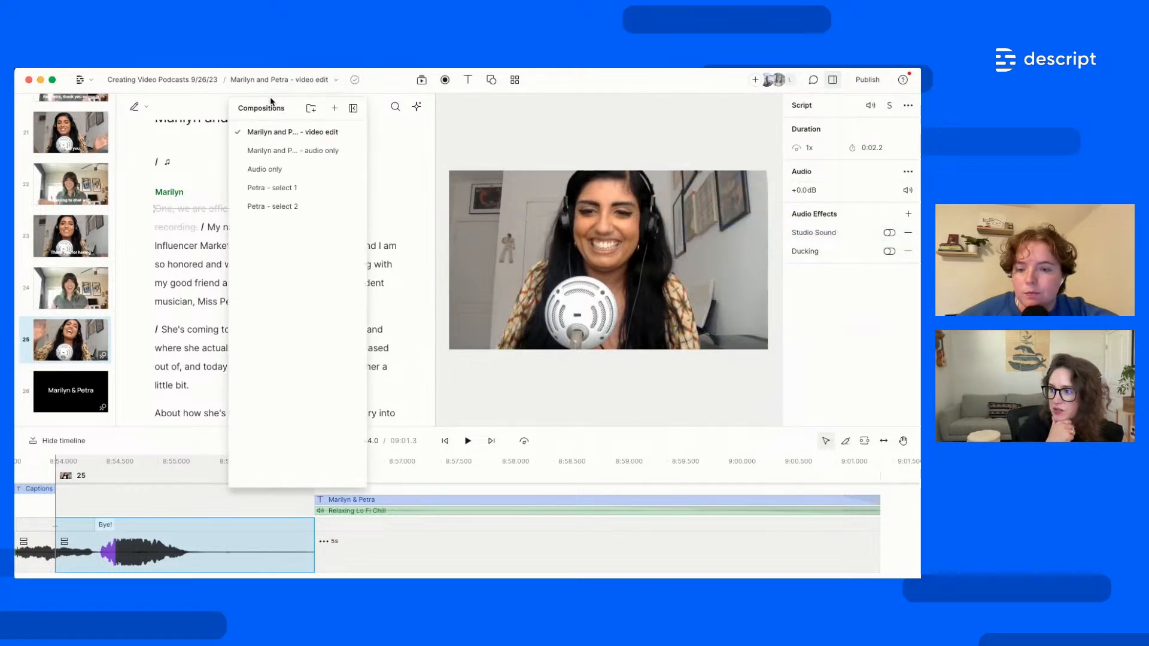
click(302, 188)
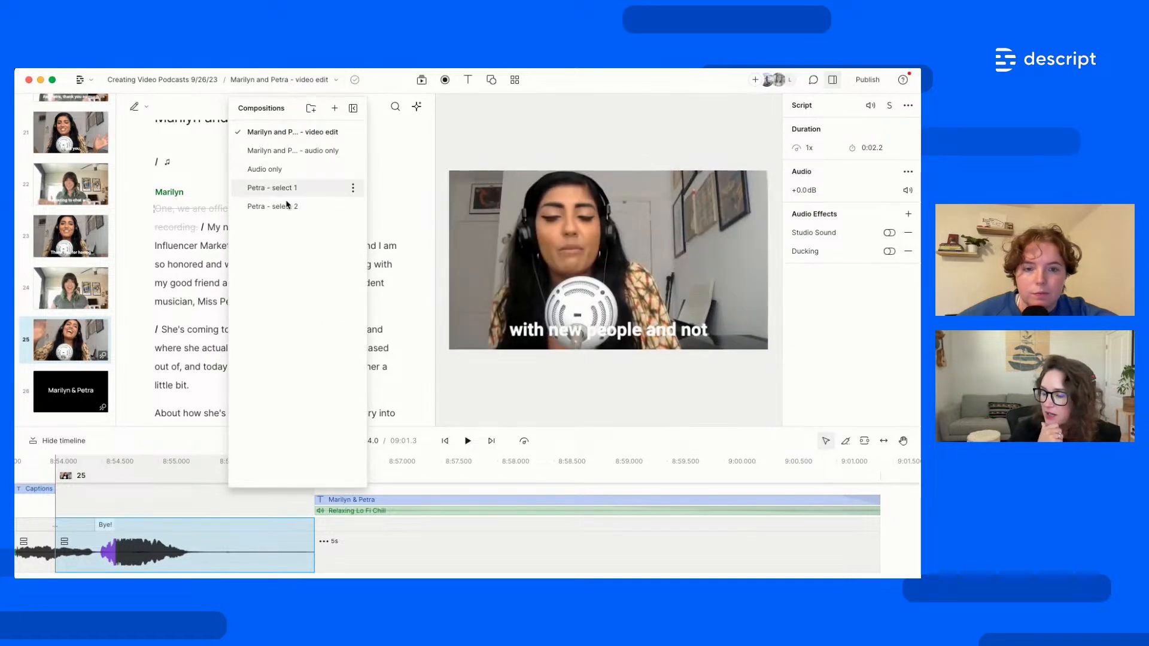
Publish Petra - select 1 as a web link, then close the published link details
click(857, 87)
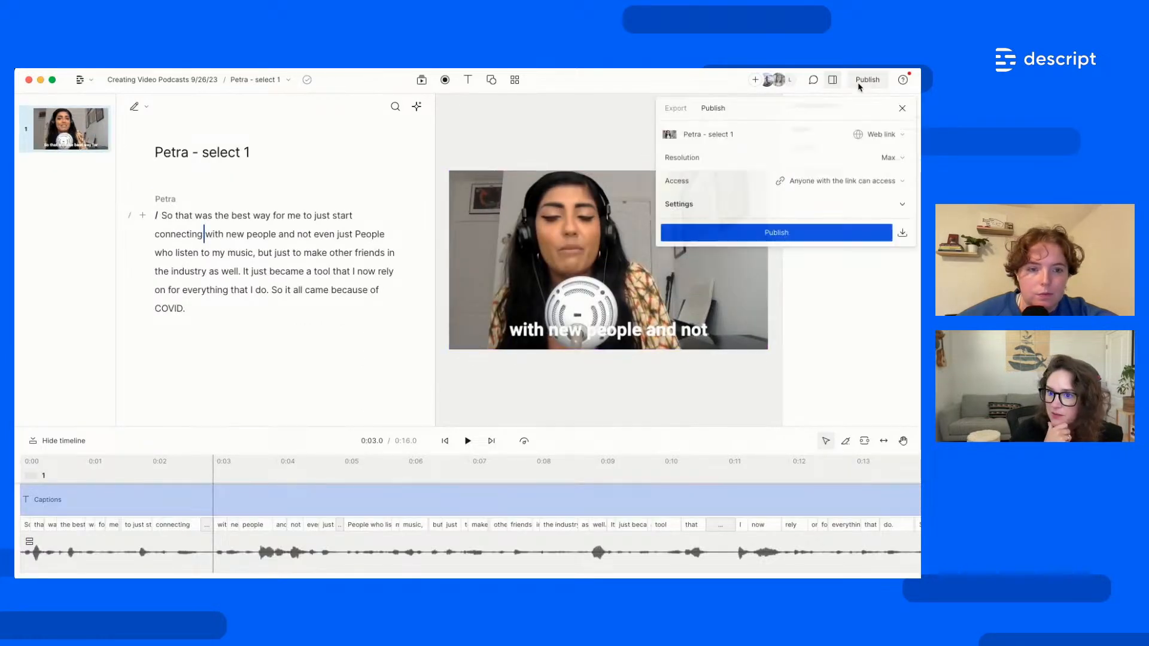
click(775, 236)
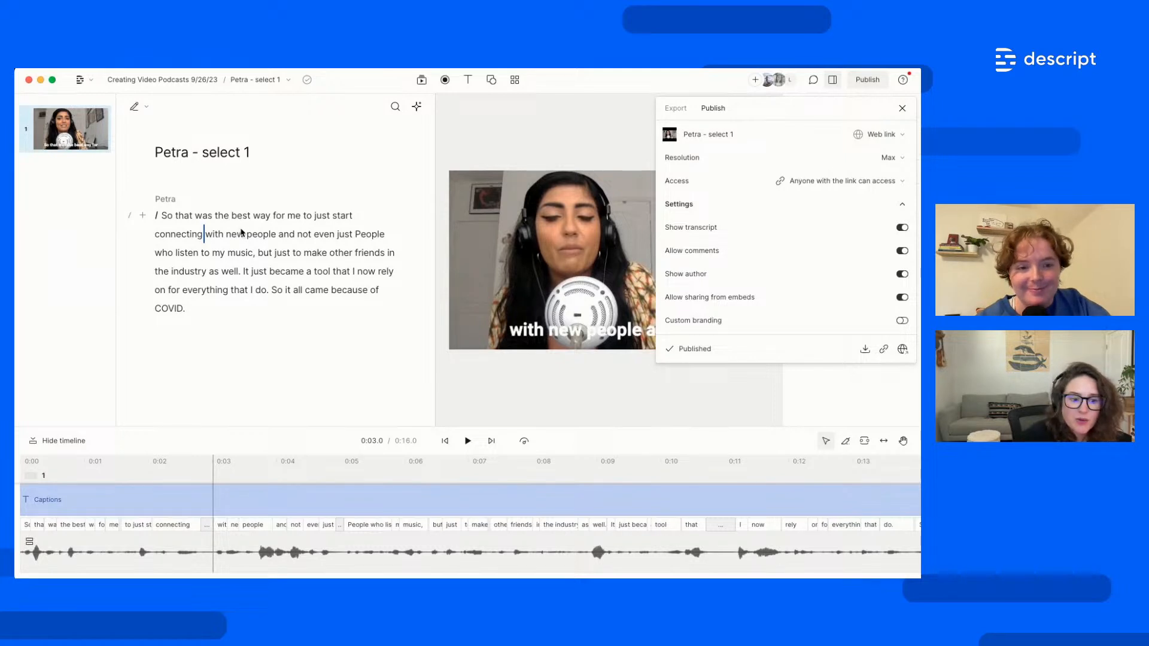
click(327, 263)
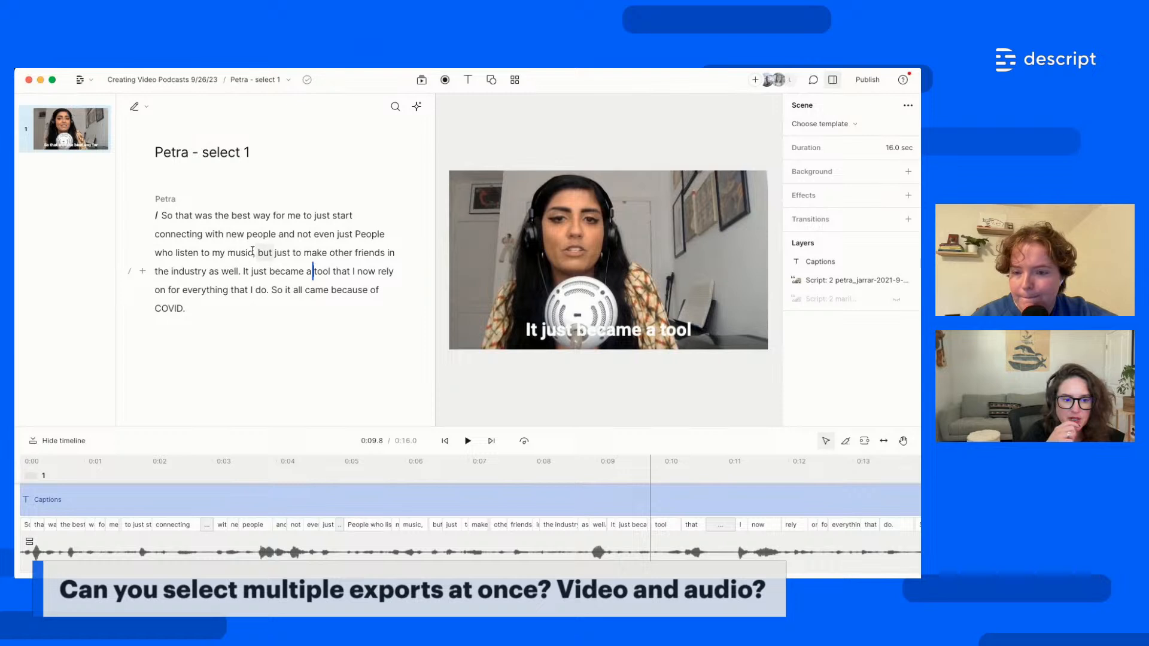
Jump playback to 'It just became', then open the video export range list showing All compositions
click(245, 271)
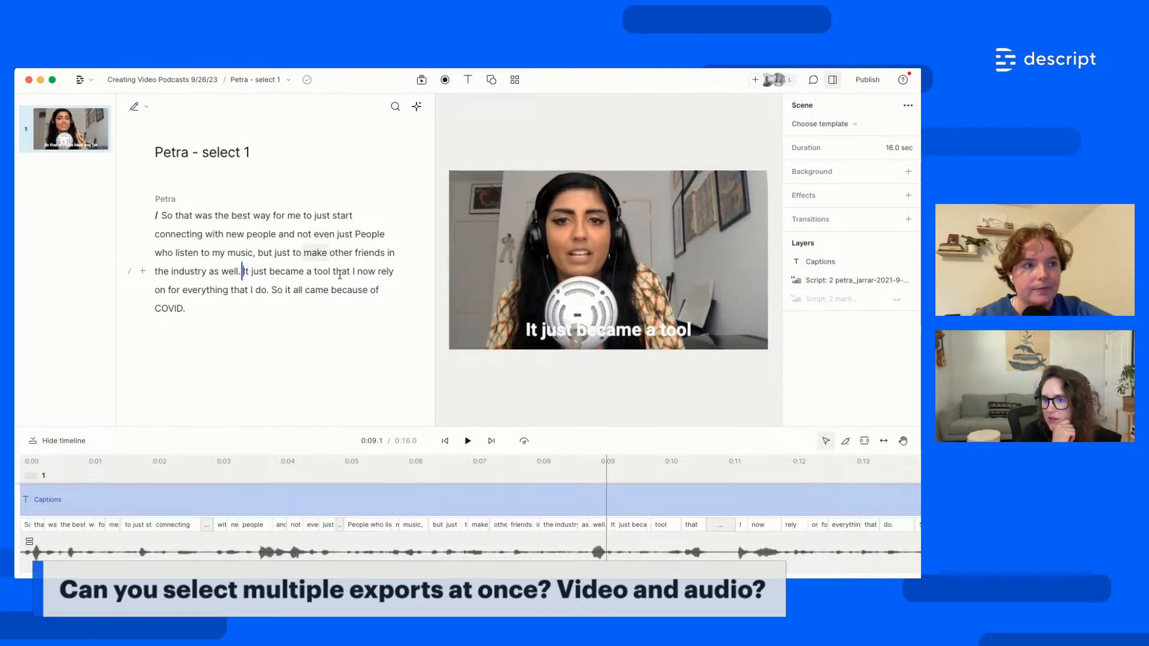
click(862, 85)
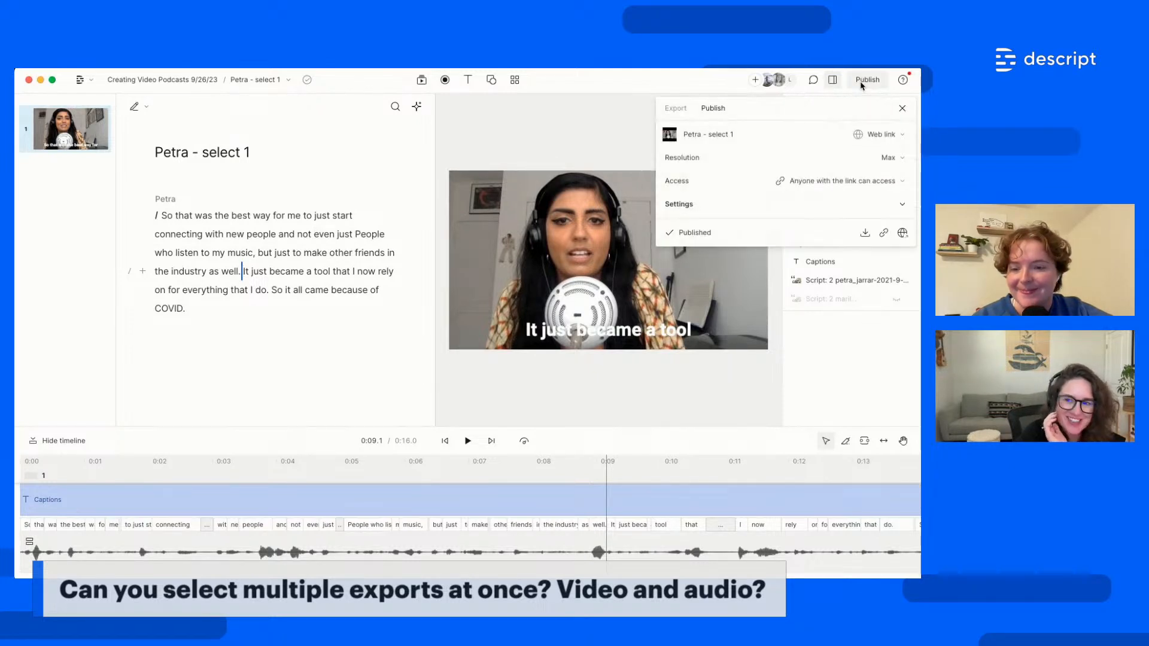
click(680, 111)
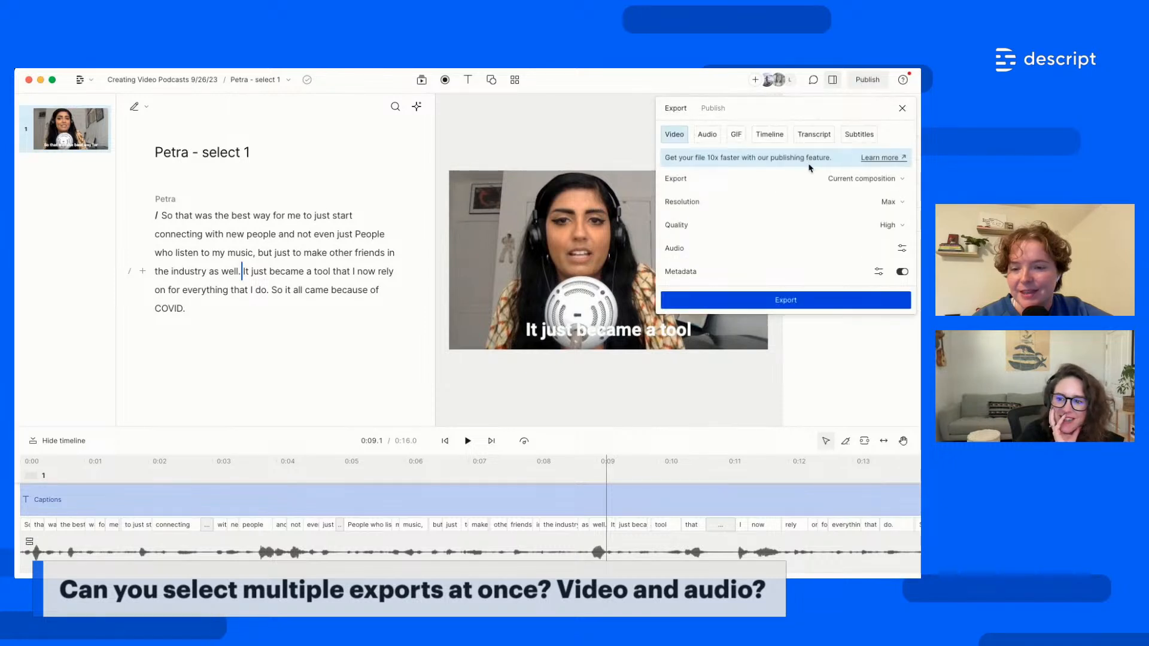
click(879, 188)
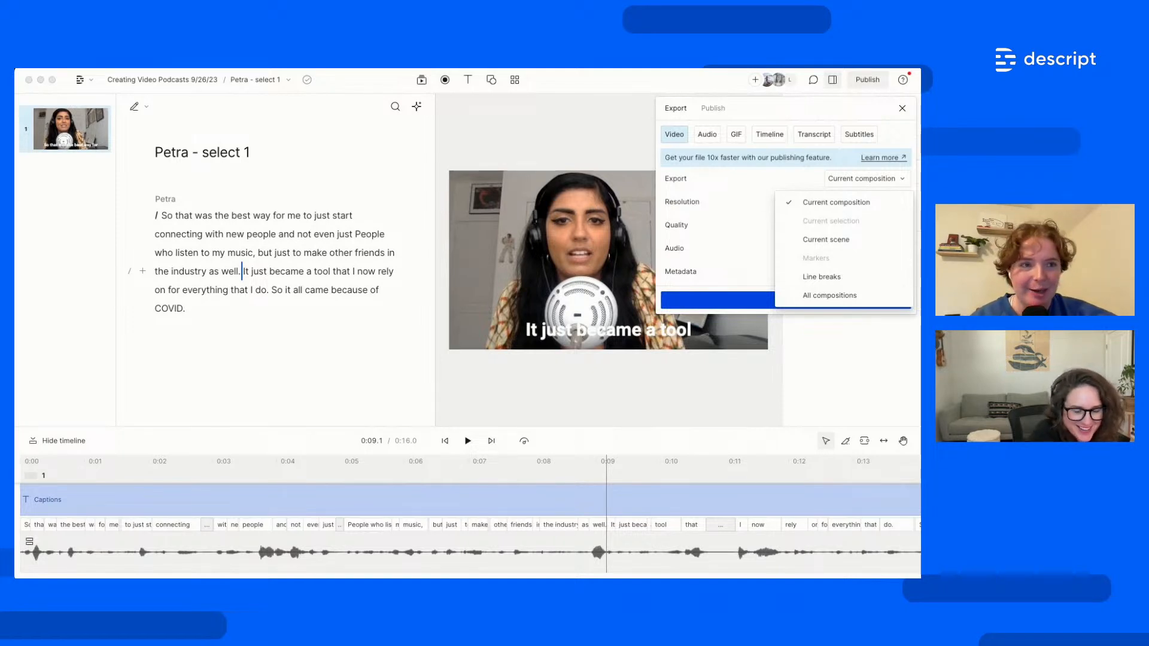
Dismiss the export range list and close the export settings panel
click(900, 104)
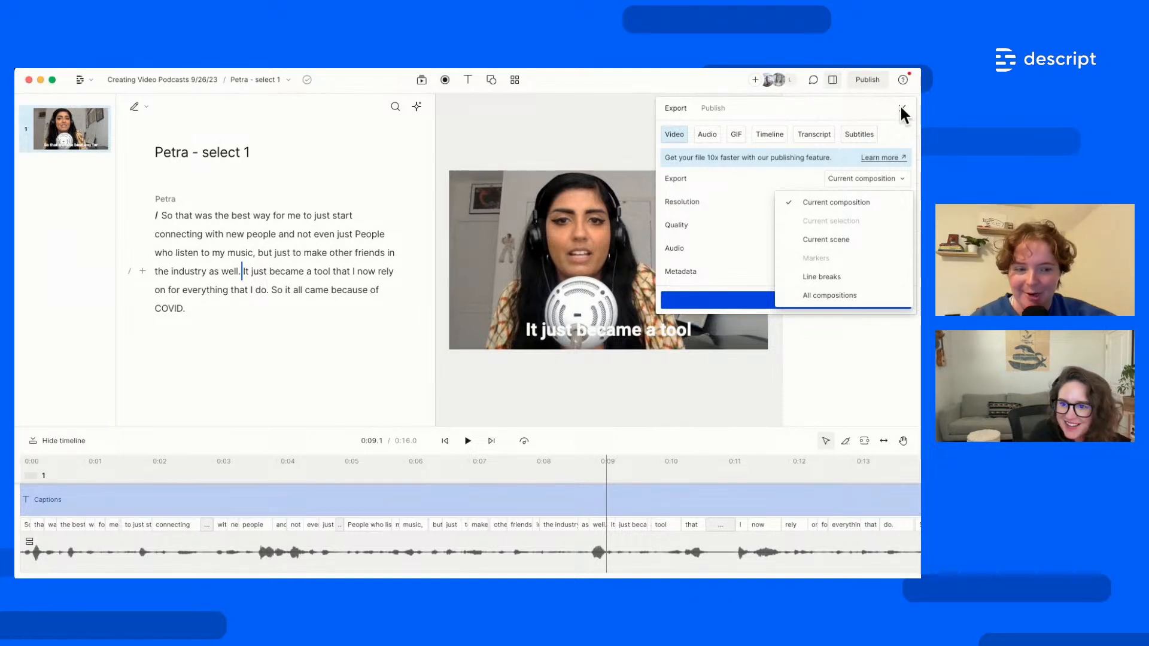
click(900, 106)
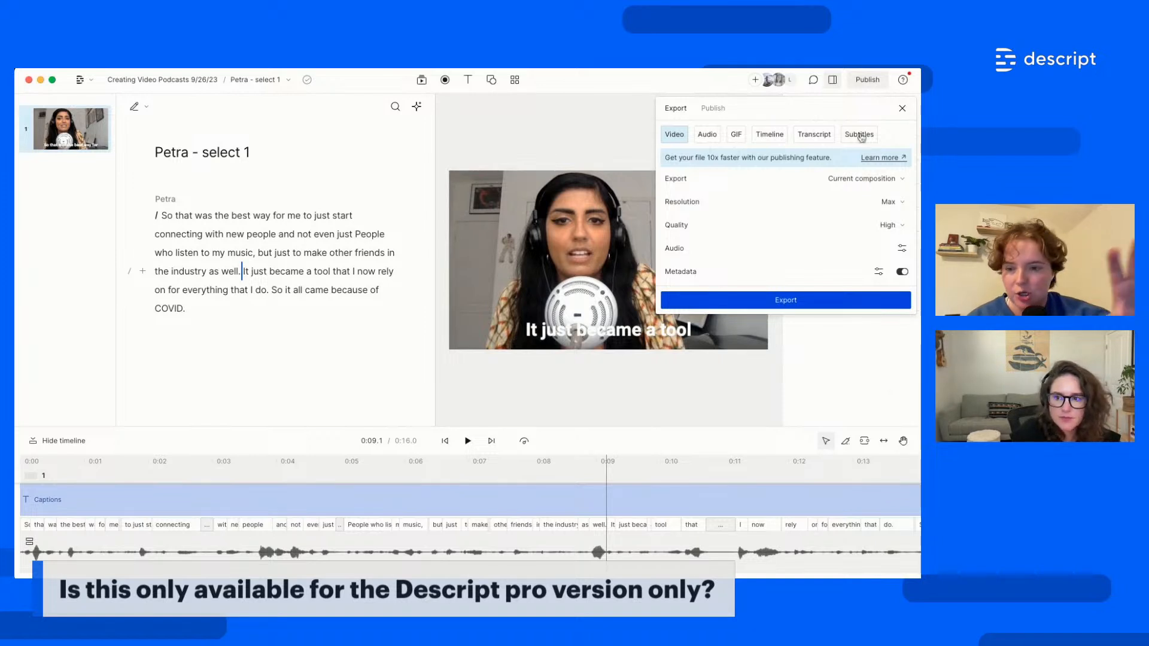
click(902, 109)
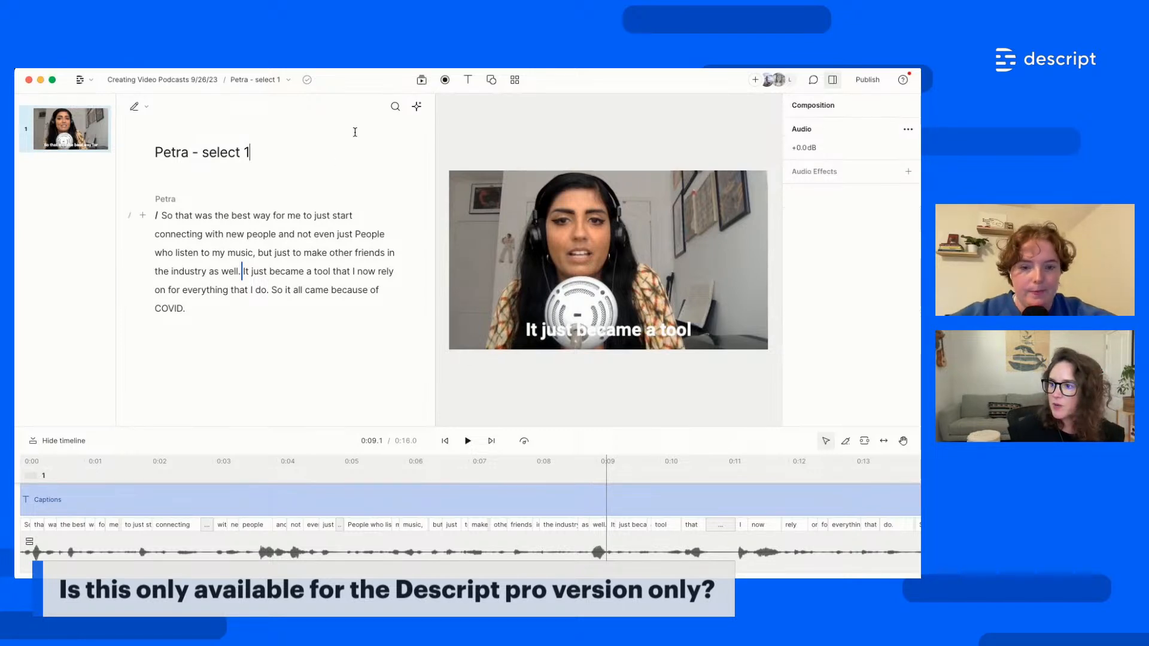
Dismiss the AI actions menu and switch to the Marilyn and Petra - video edit composition
click(417, 106)
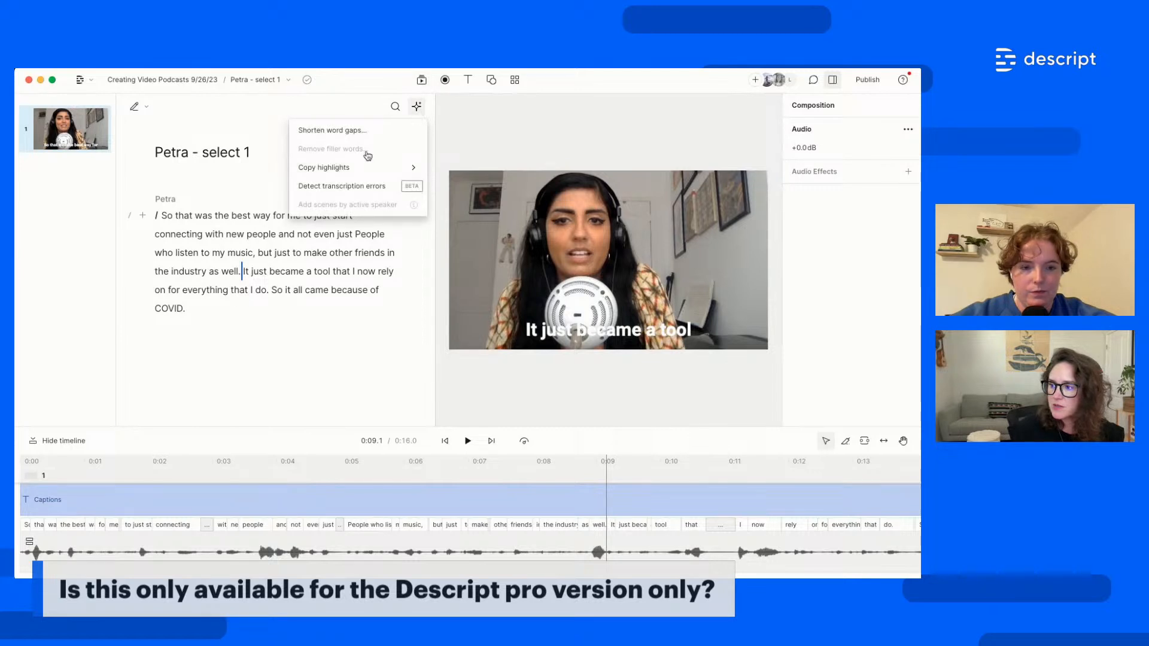
click(219, 299)
click(274, 80)
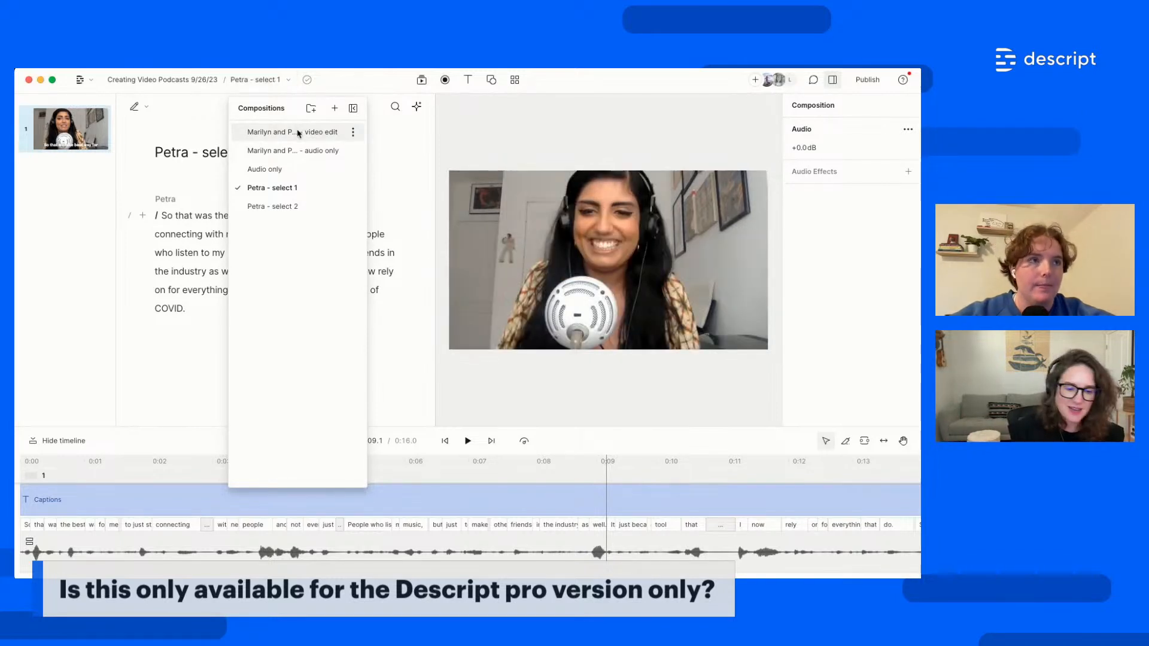
click(299, 134)
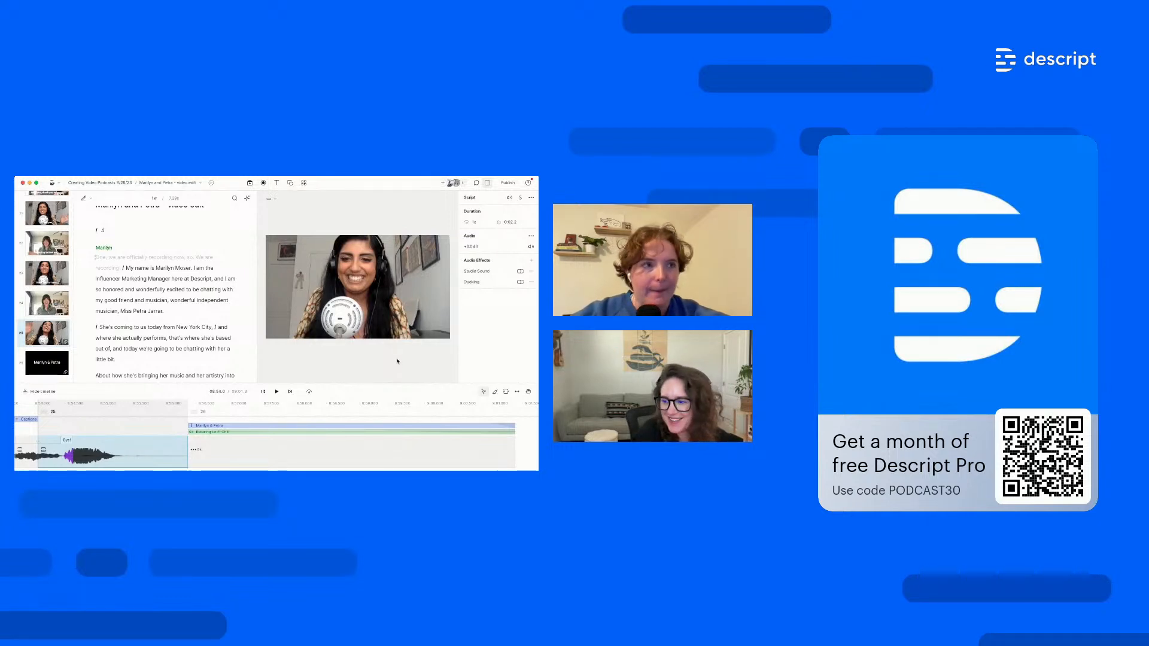
Shrink the timeline to give the script more room, then open the Descript app menu
drag(346, 391, 348, 410)
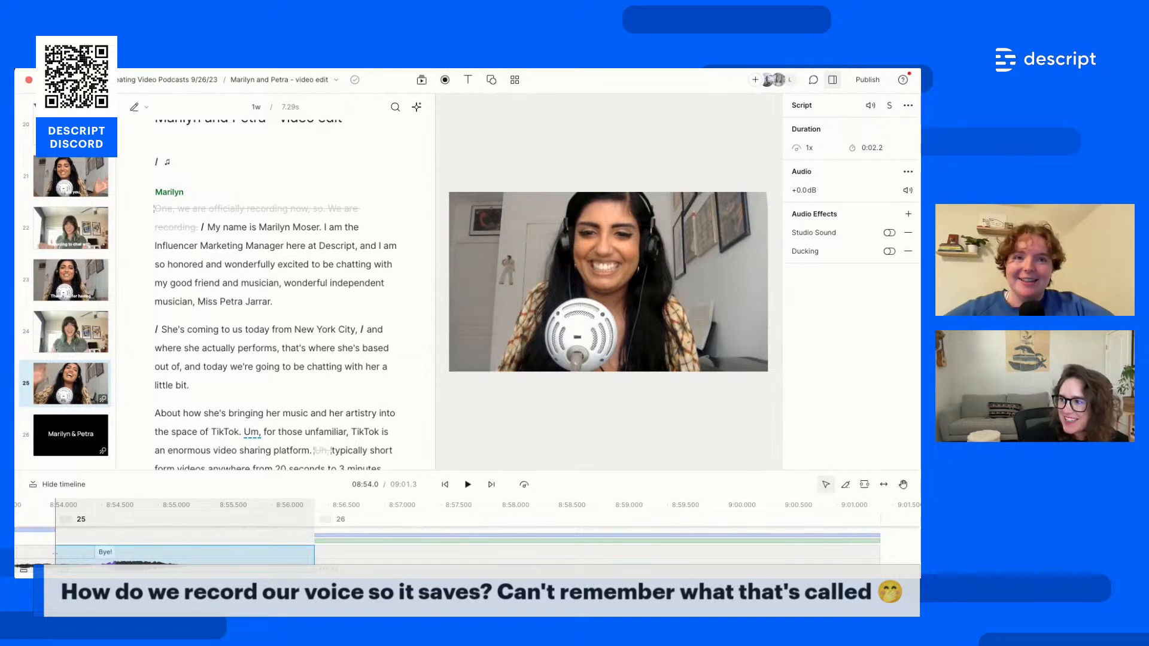
click(77, 81)
Go to Projects and show the Voices page listing the ten saved voices
click(101, 108)
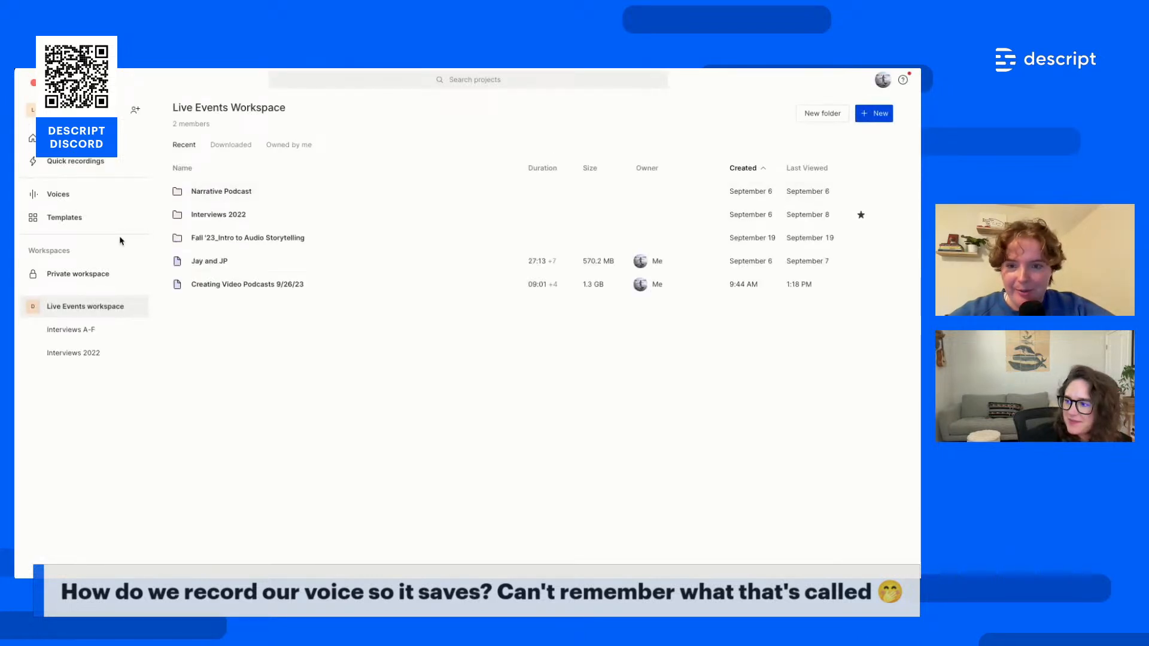
click(70, 202)
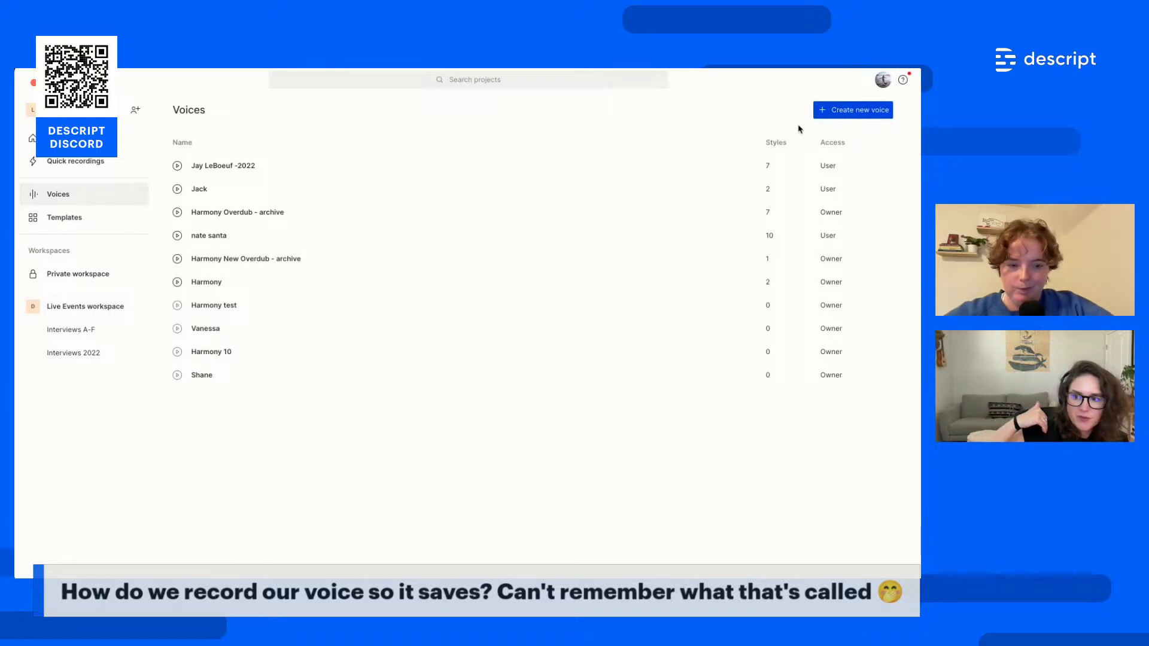
Open the owned two-style voice's Overdub training project, starting with its consent statement
click(259, 292)
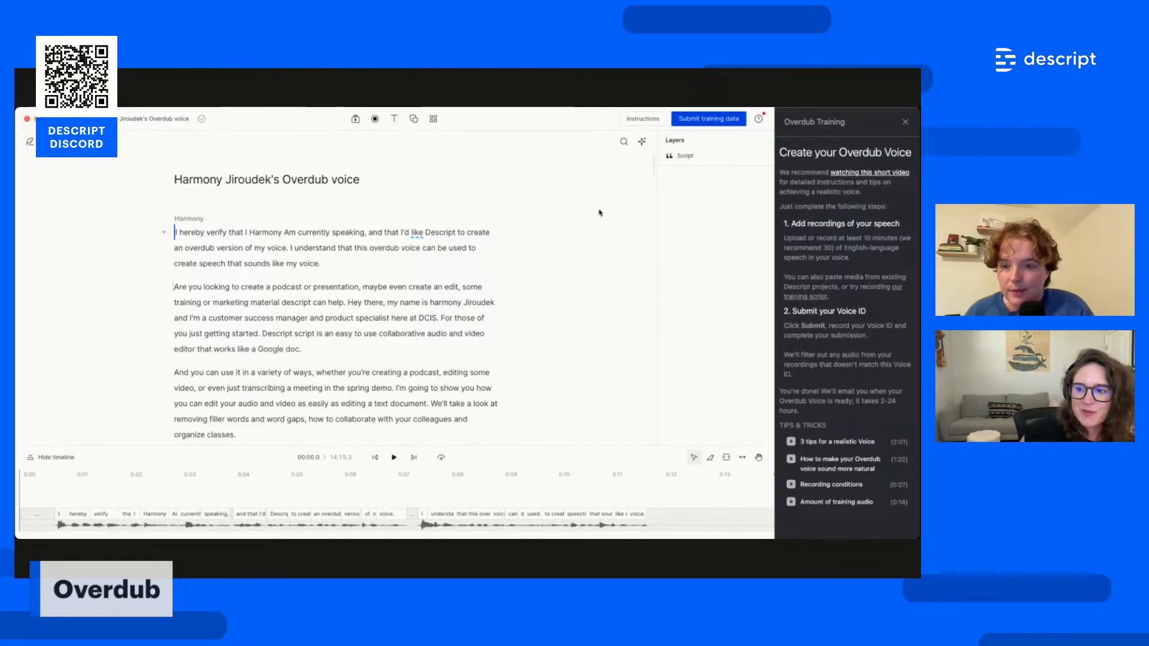
click(708, 119)
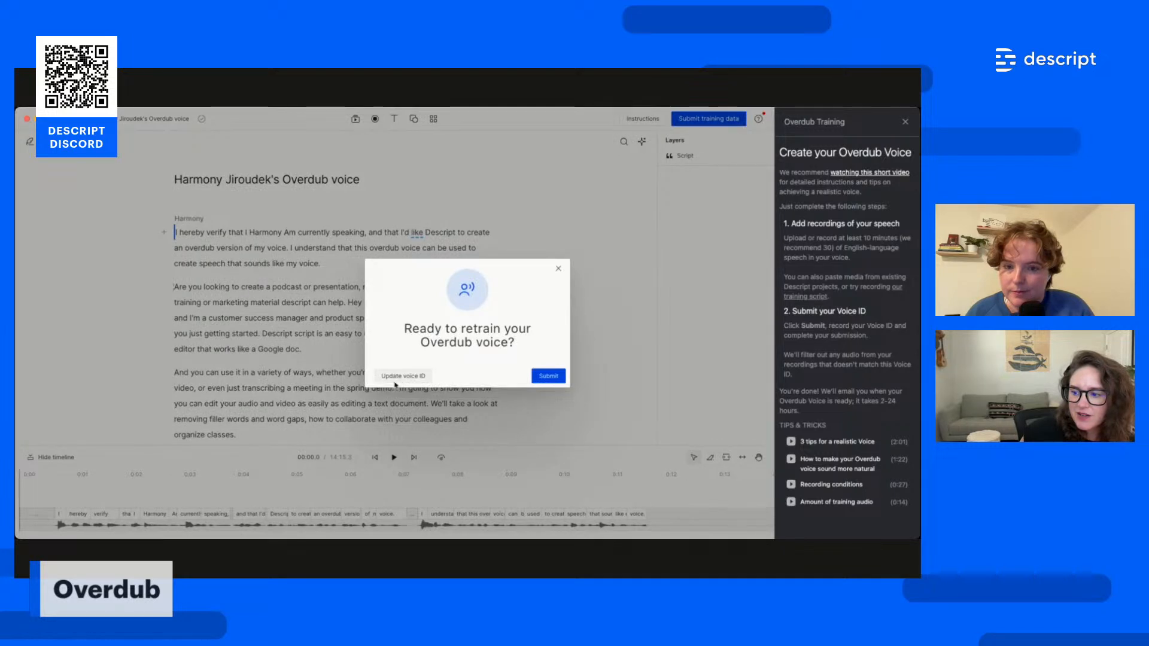
click(396, 381)
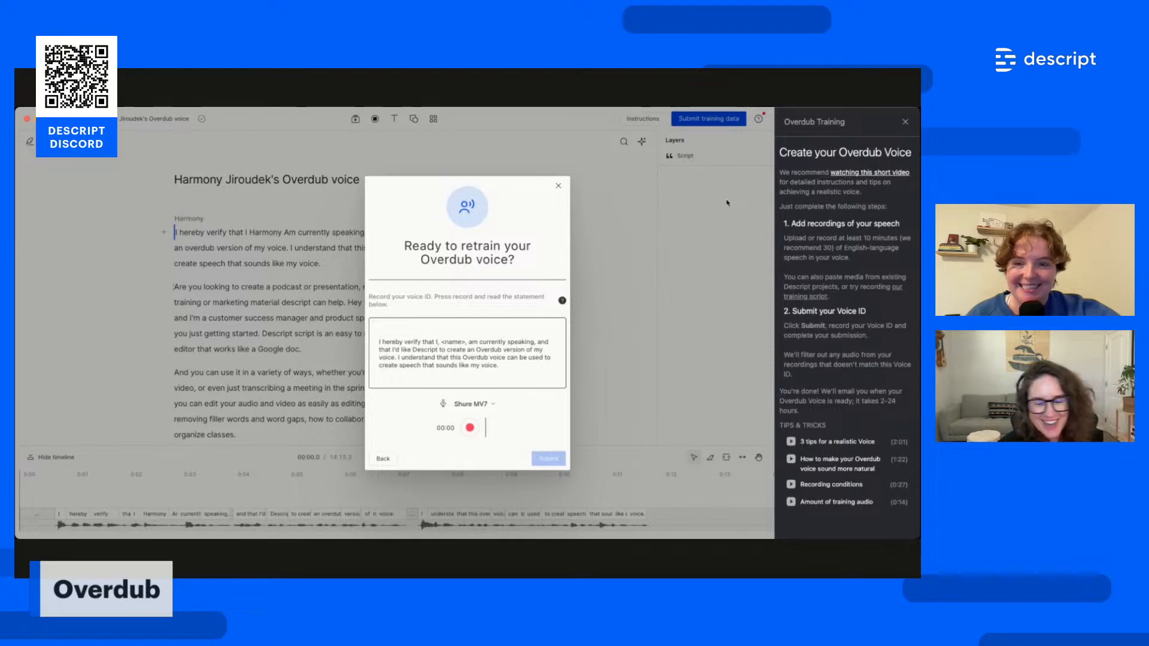
click(559, 186)
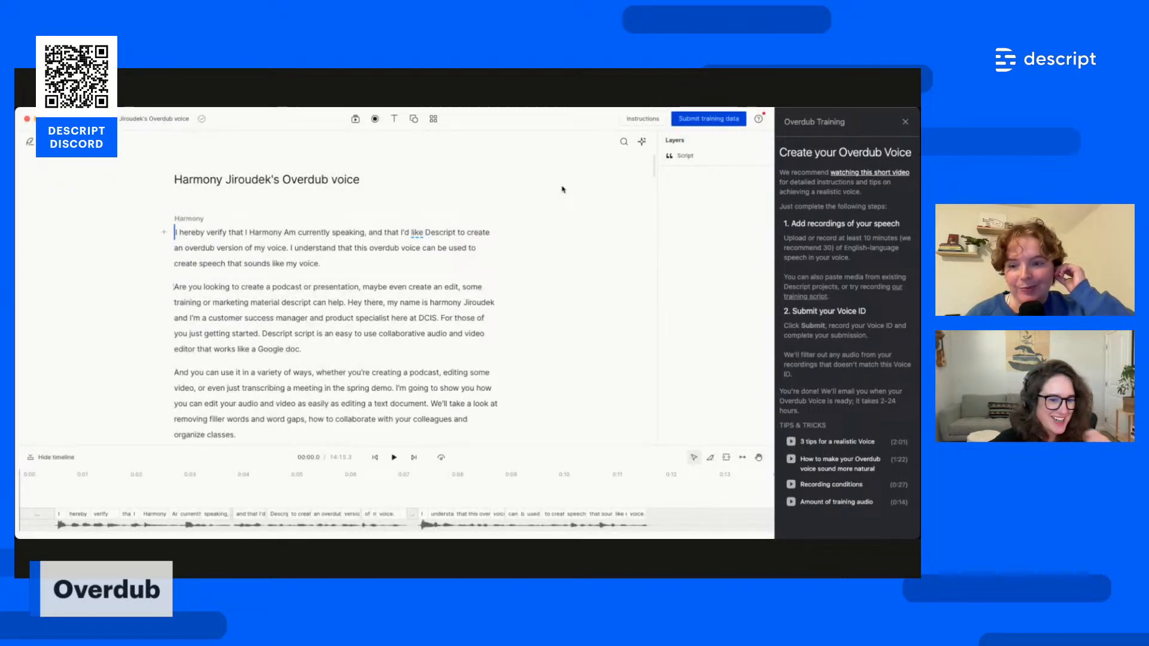